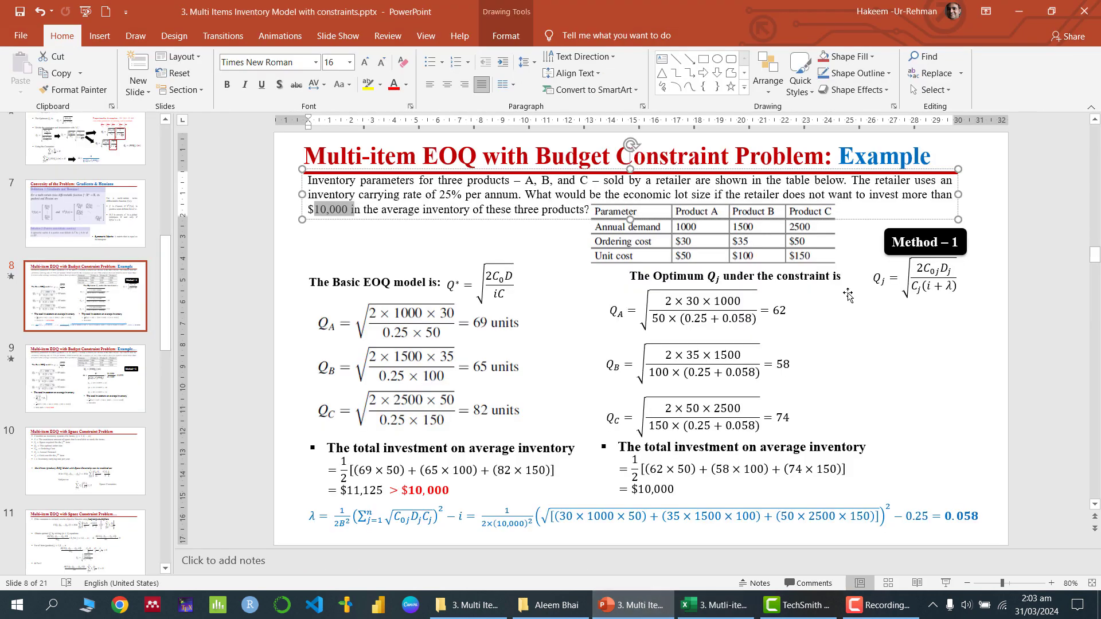
Compare the Method – 1 formula for Qj on the PowerPoint slide with Product A's budget-constrained EOQ formula in cell C15 of the Excel workbook.
click(889, 277)
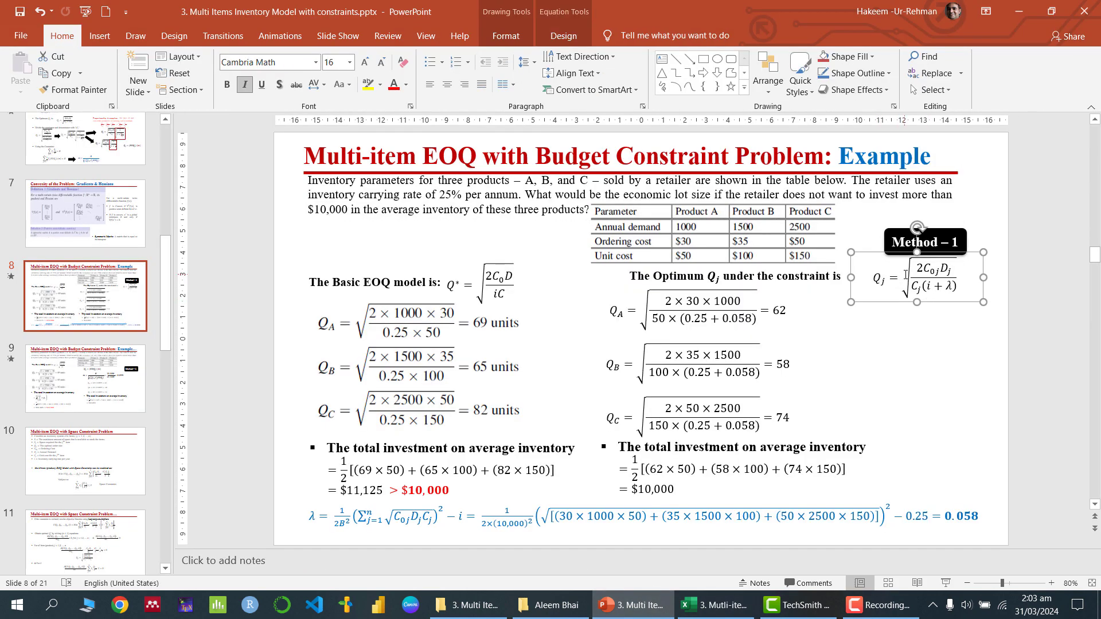
drag(905, 274, 956, 287)
click(983, 413)
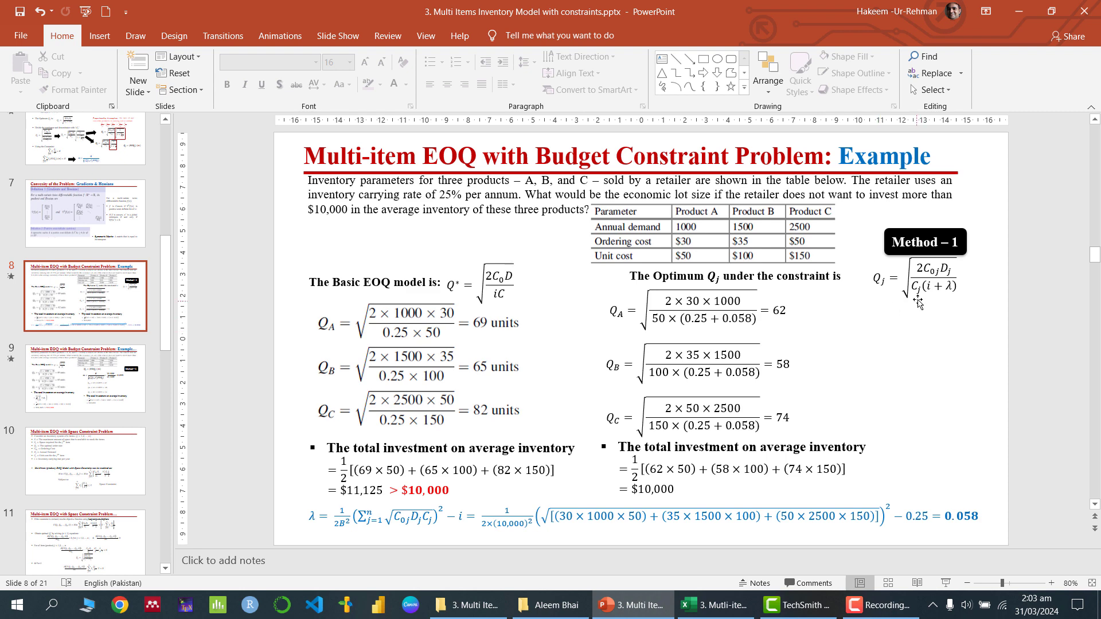
click(704, 605)
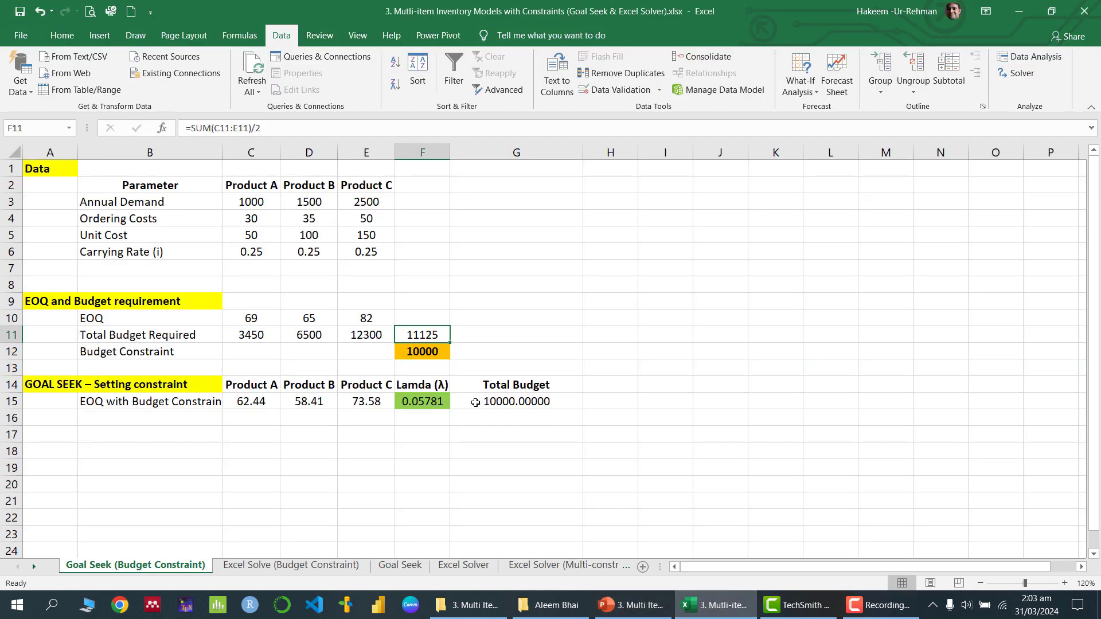
click(253, 402)
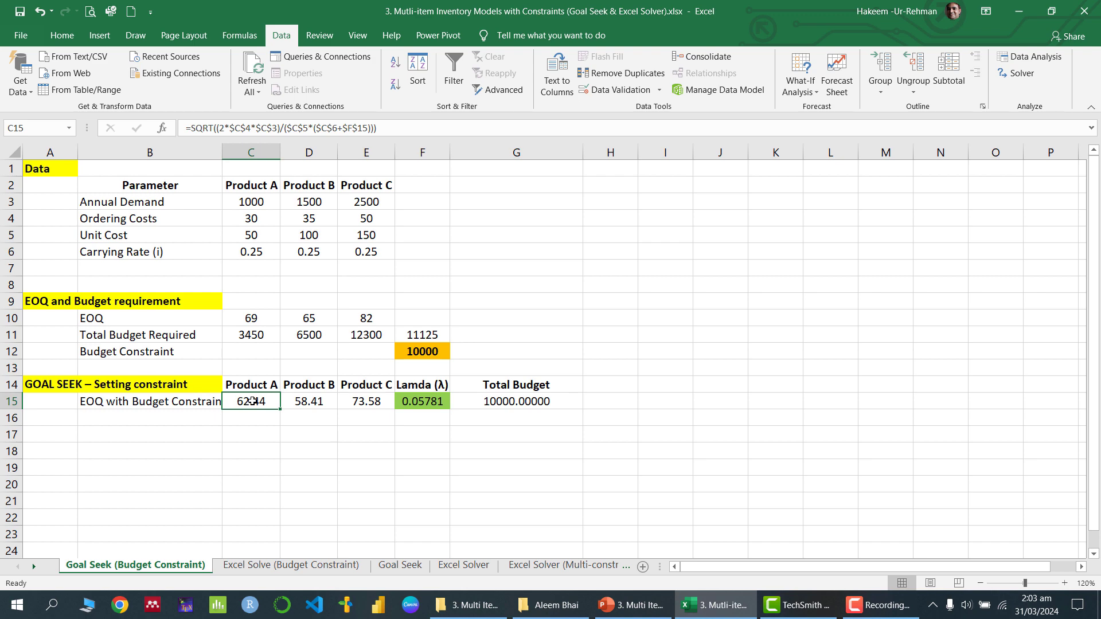
click(654, 604)
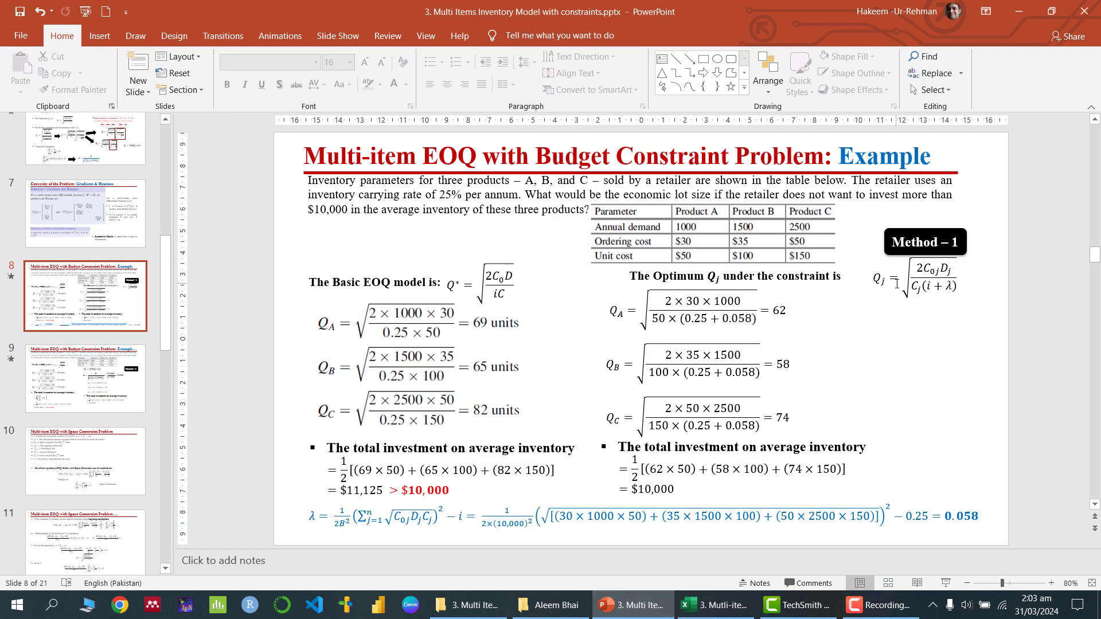
click(708, 605)
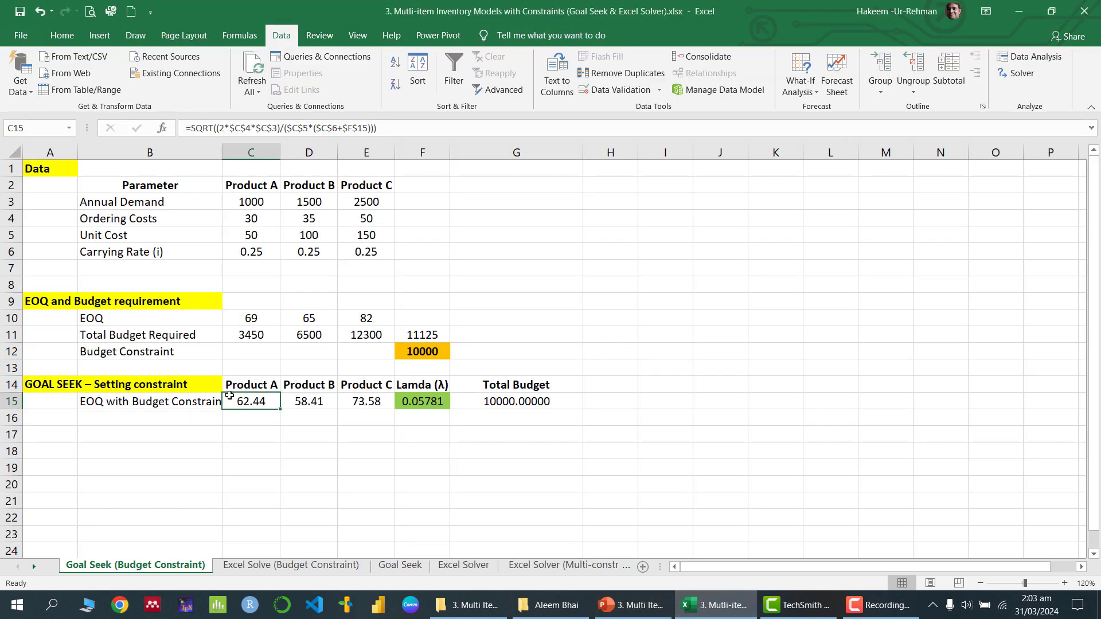
double_click(253, 401)
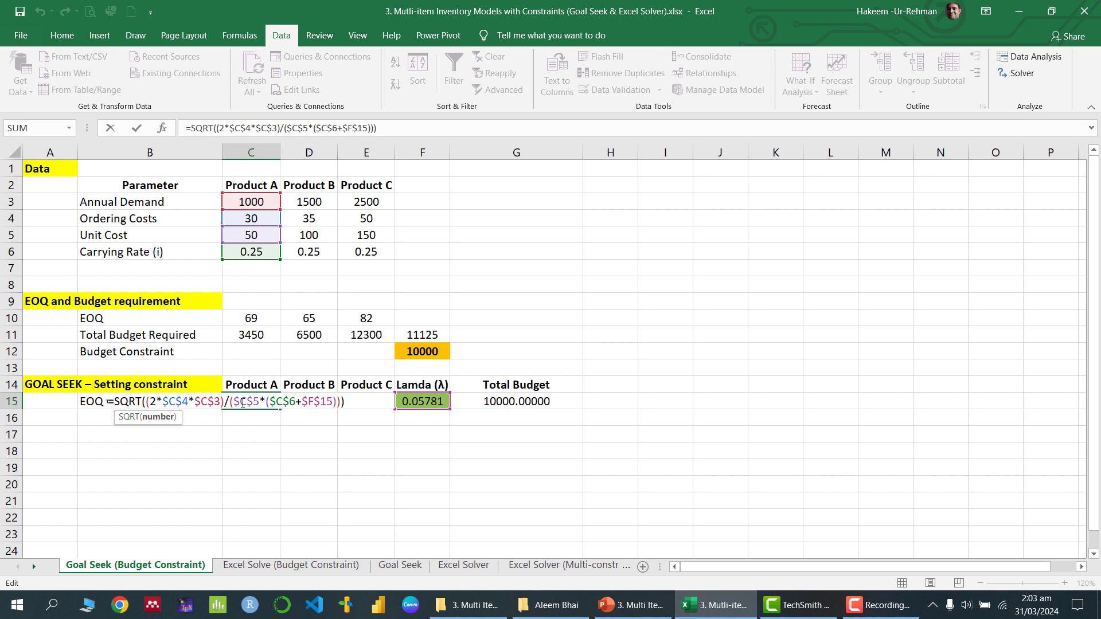
drag(240, 401, 261, 402)
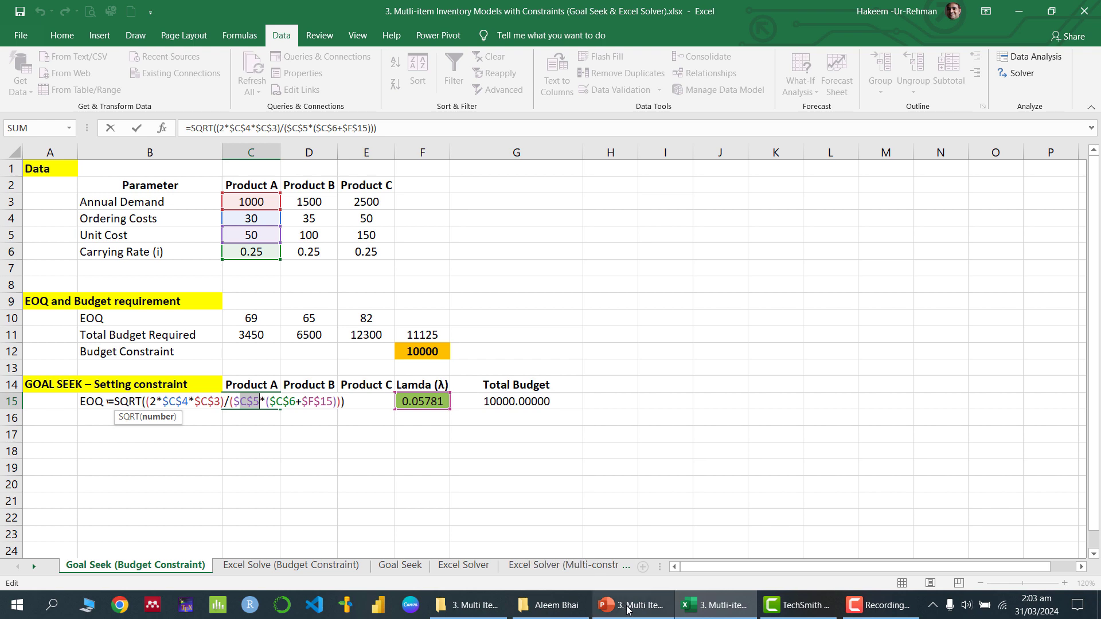
click(632, 605)
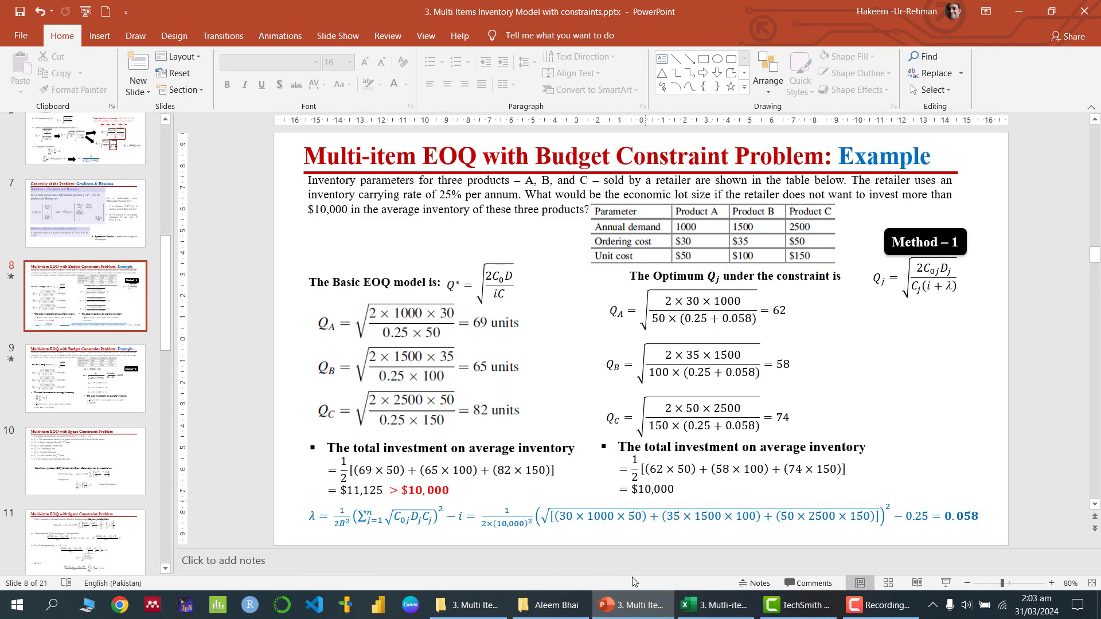
click(716, 605)
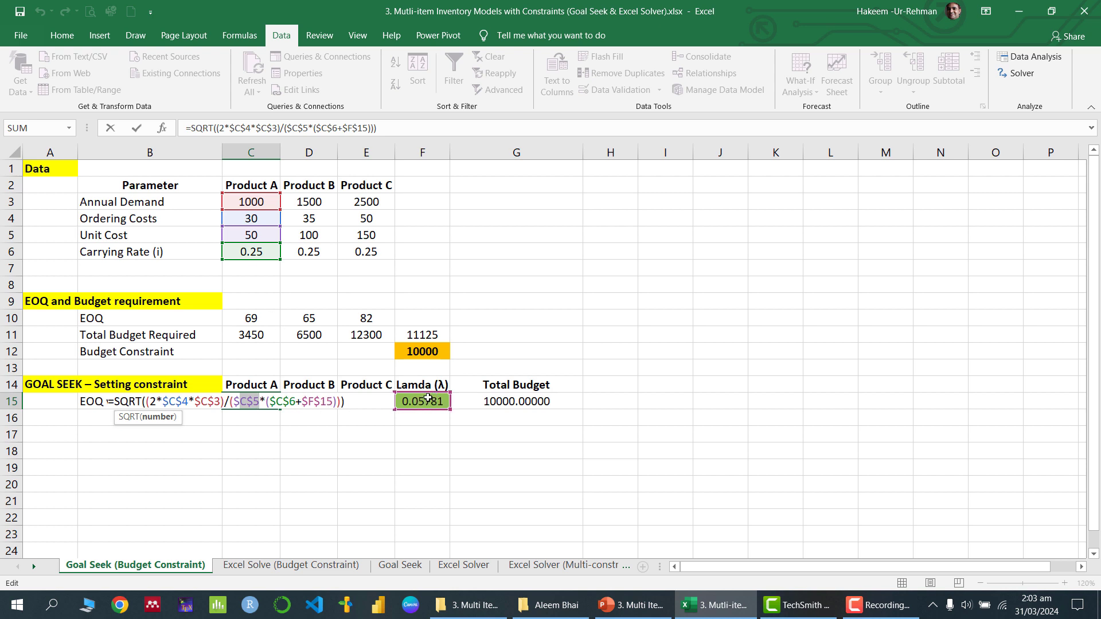
key(Return)
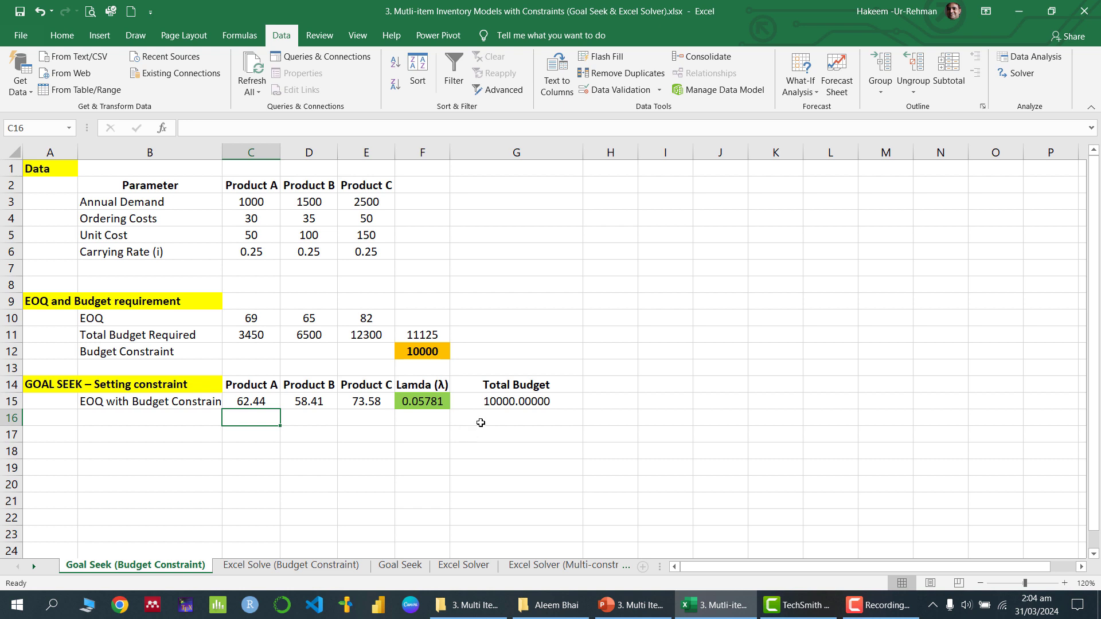
Clear the Lamda (λ) value in cell F15 and select Product A's constrained EOQ in cell C15.
click(440, 405)
key(Delete)
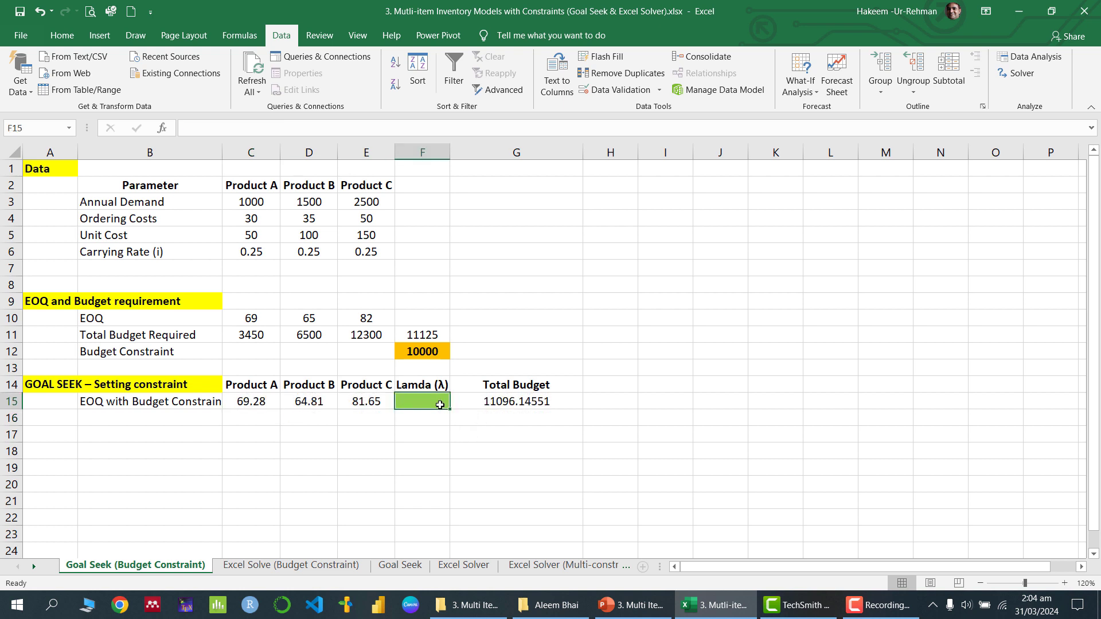
key(Left)
key(Left)
key(Left)
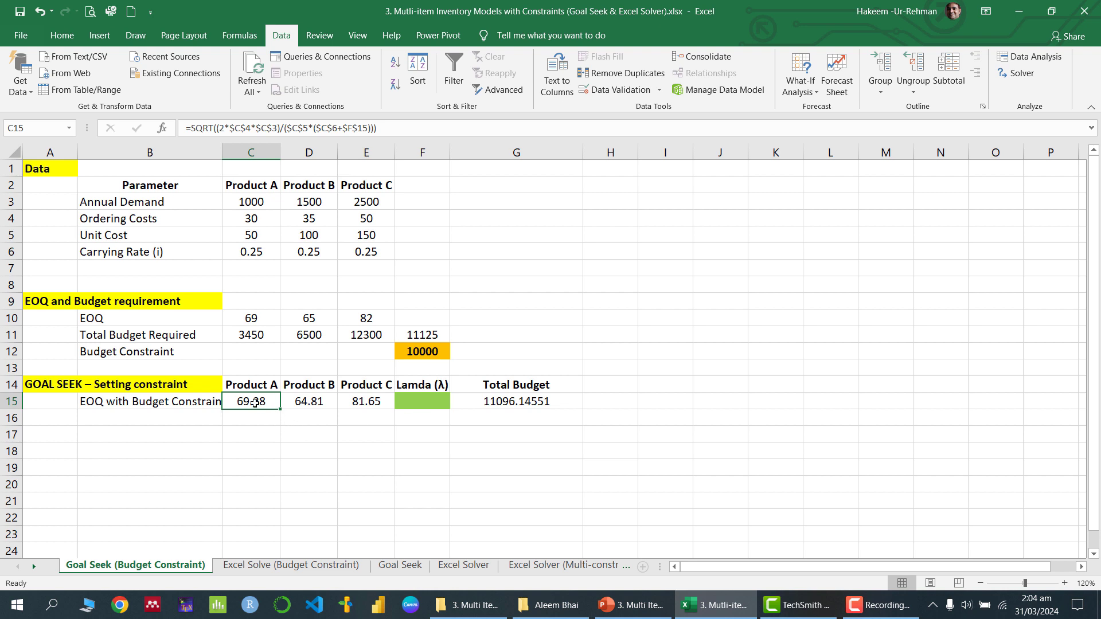
Examine the constrained EOQ formulas for Product B in cell D15 and Product C in cell E15.
click(314, 401)
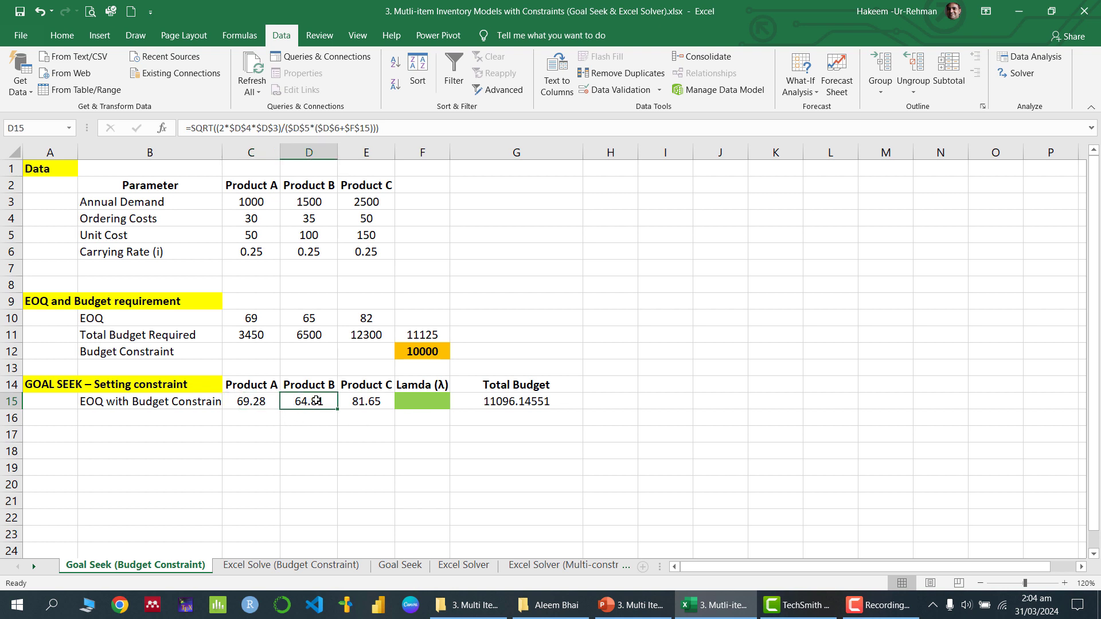
double_click(316, 401)
key(Return)
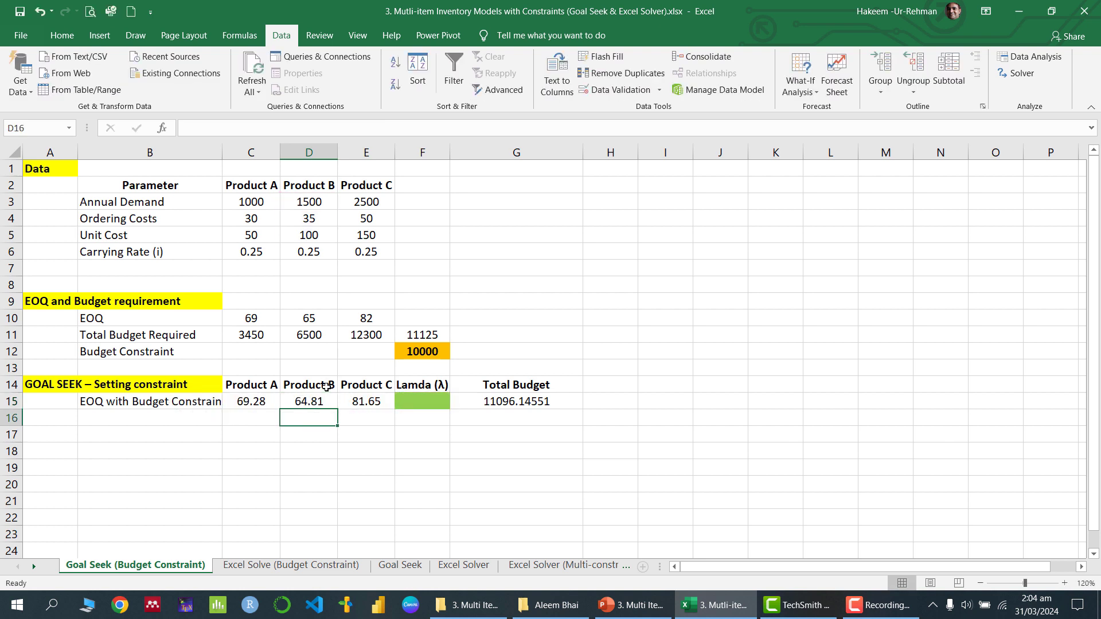
double_click(373, 404)
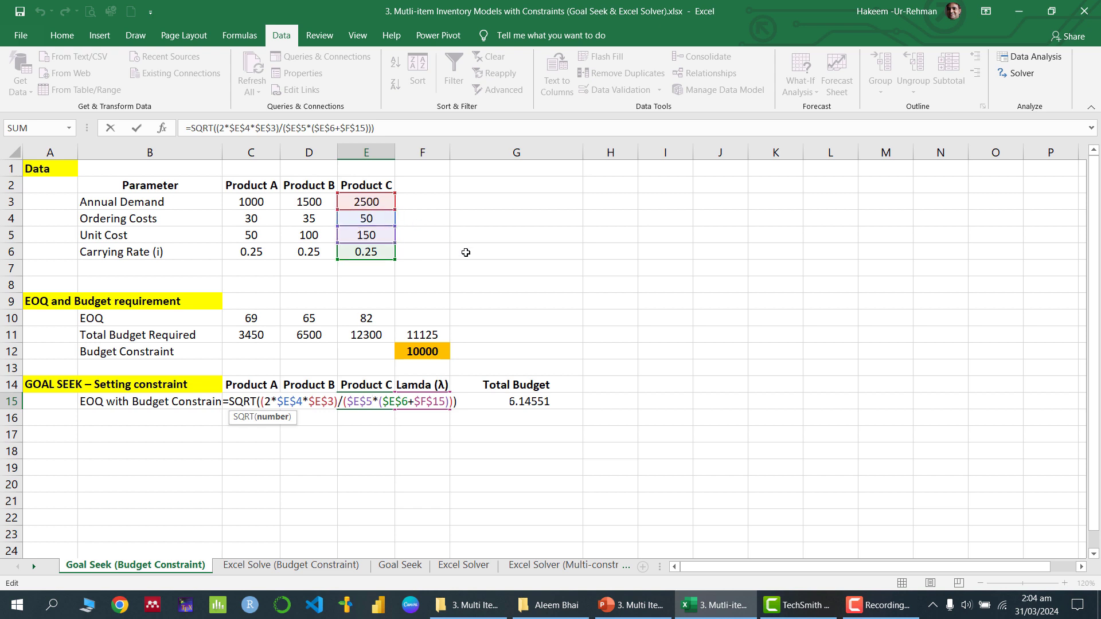
key(Return)
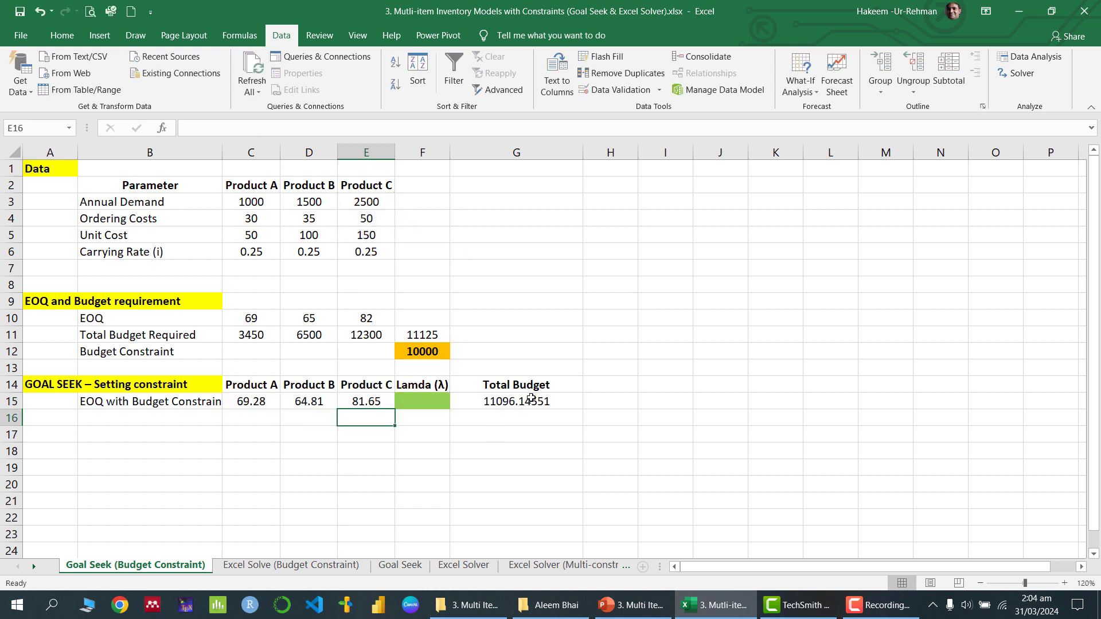
Examine the Total Budget formula in cell G15 along with the three constrained EOQ cells and the Lamda cell it depends on.
click(531, 398)
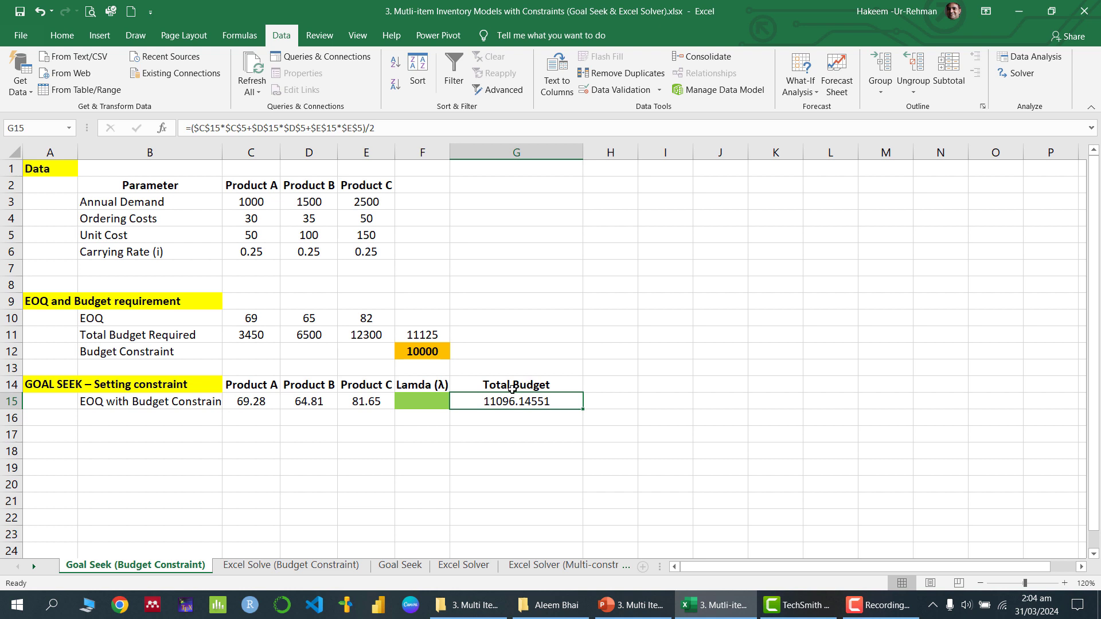
click(253, 402)
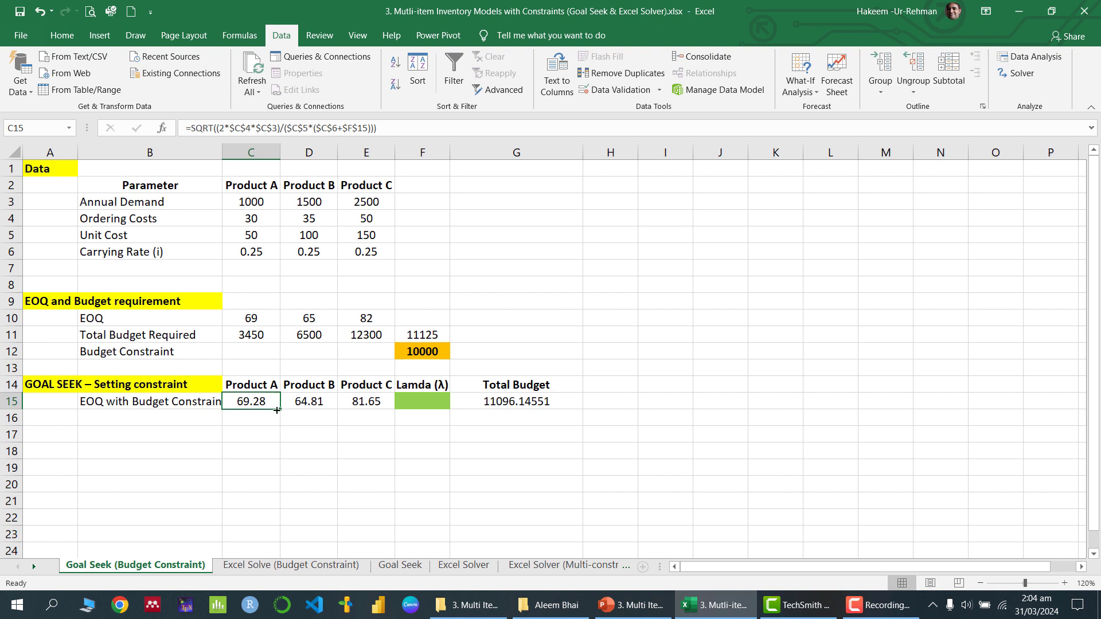
click(520, 403)
click(271, 408)
click(310, 403)
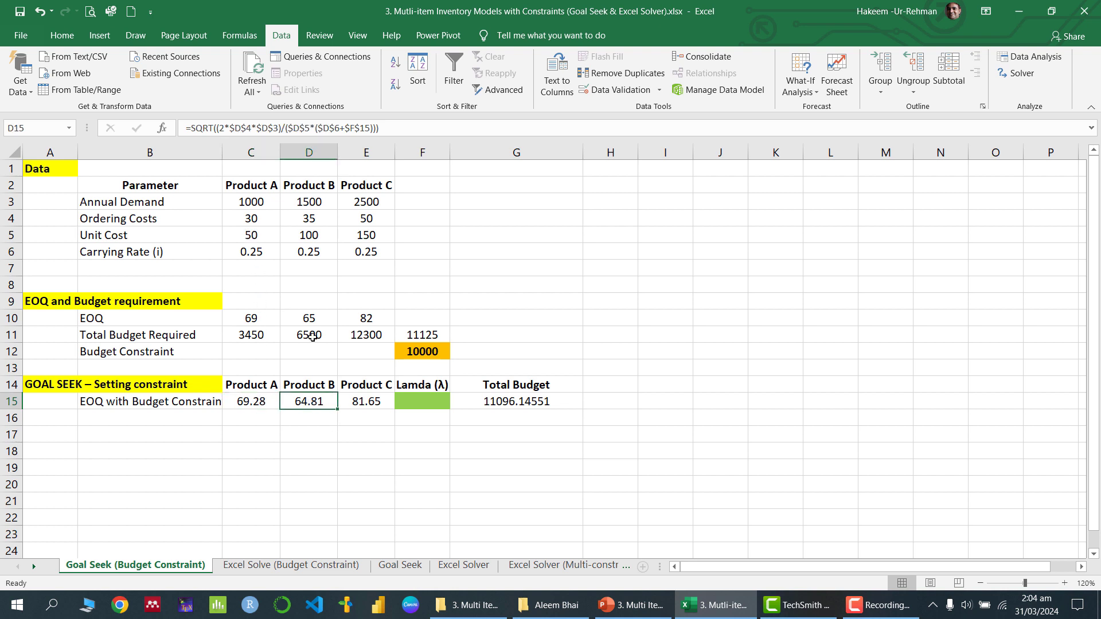
click(373, 398)
click(422, 401)
click(512, 401)
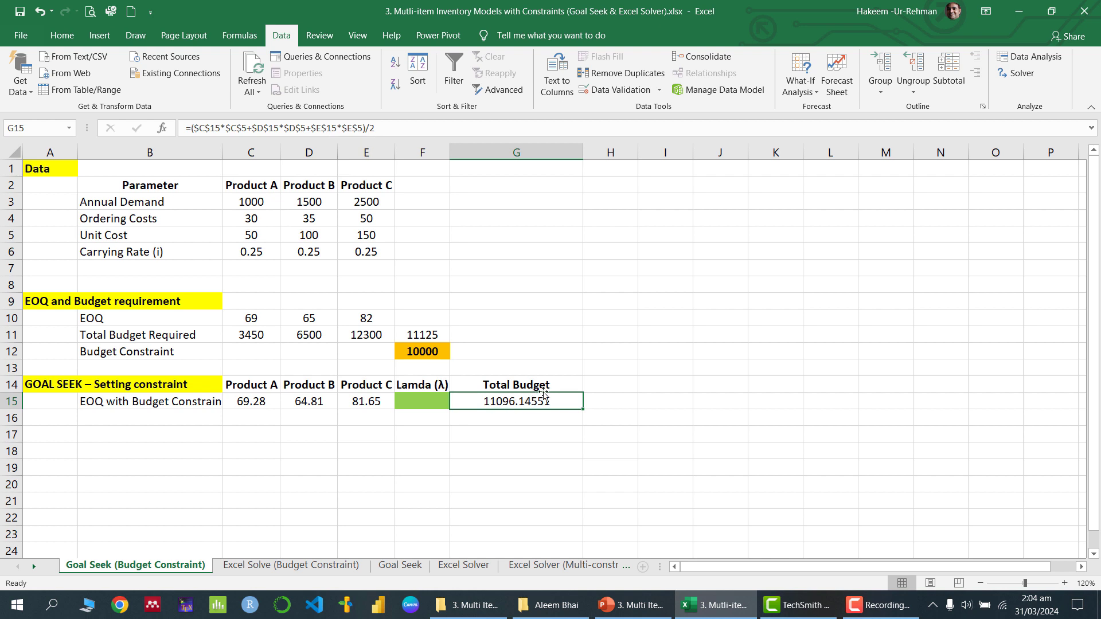
click(421, 400)
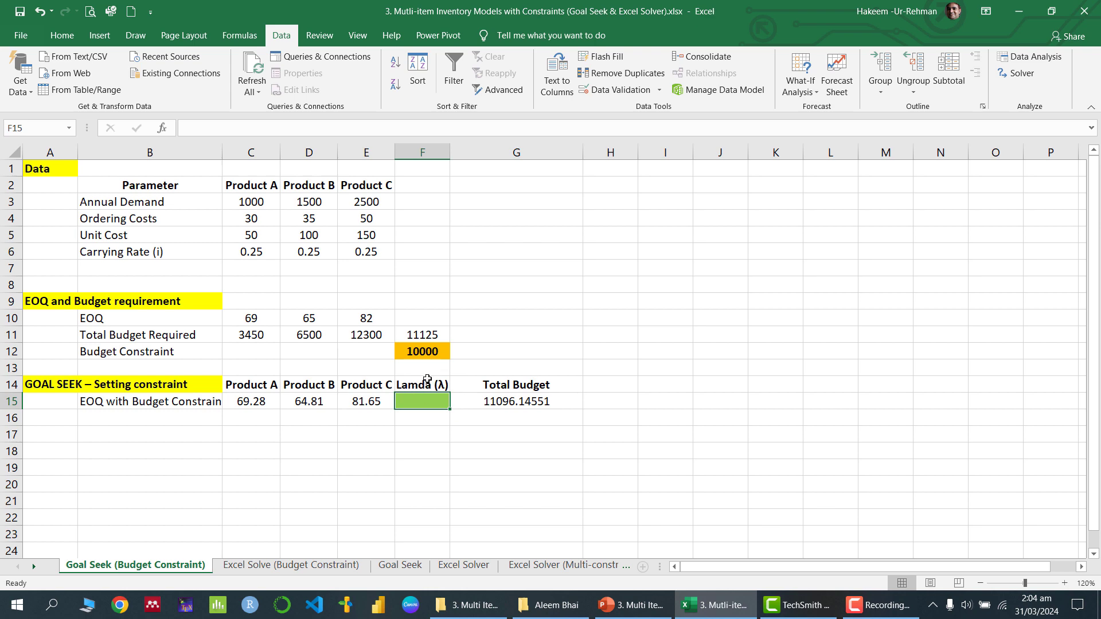
Switch to the PowerPoint slide and highlight the (i + λ) term and the $10,000 investment limit.
click(660, 606)
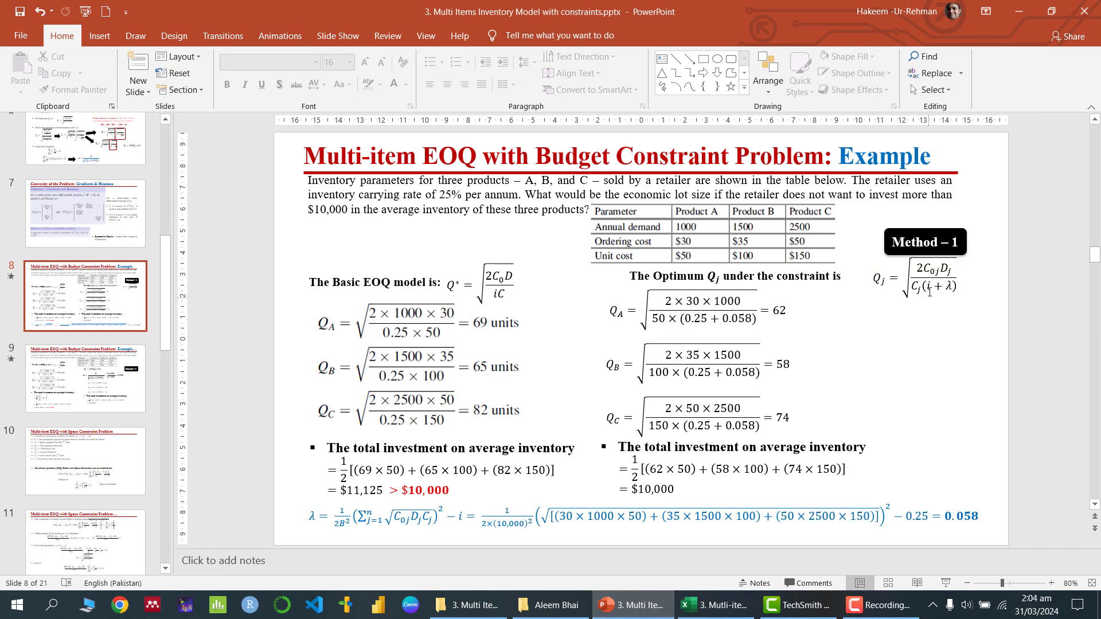
click(948, 285)
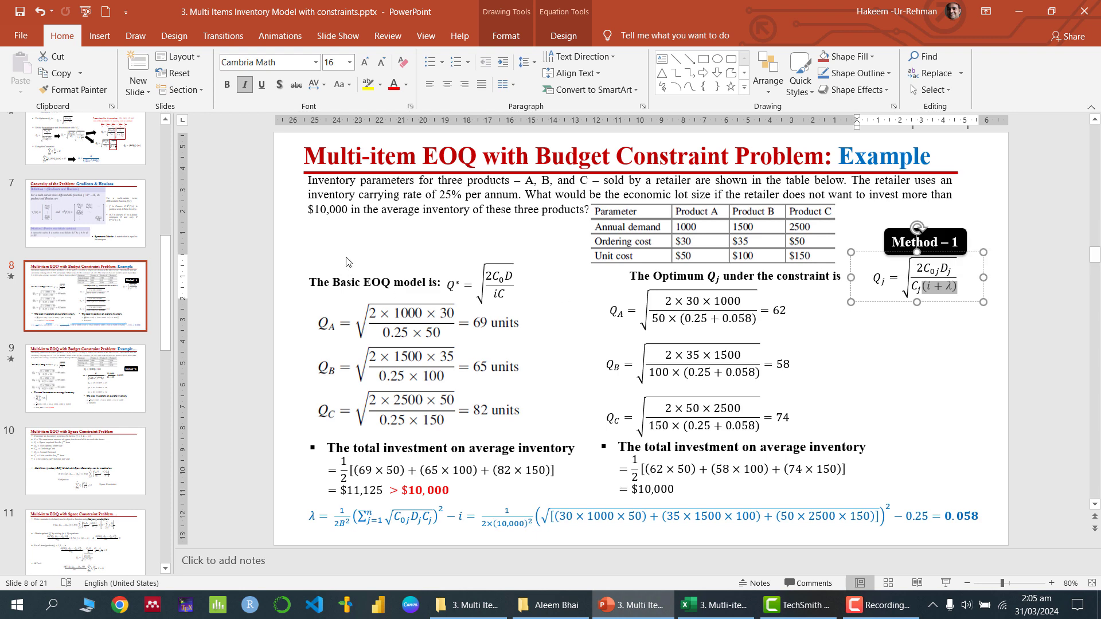
click(321, 209)
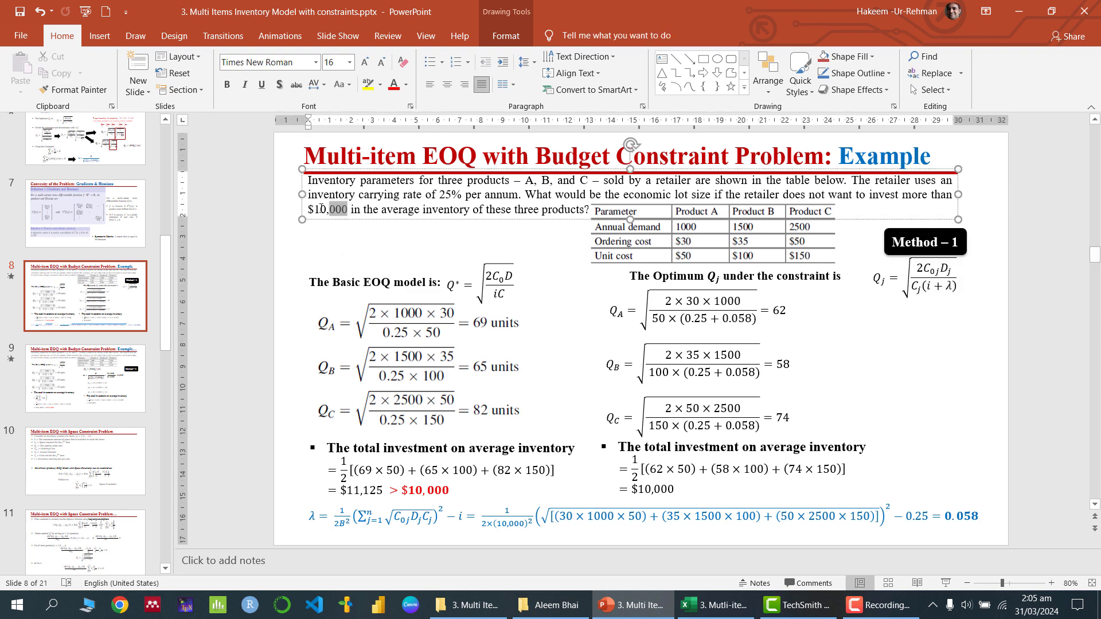
Switch to Excel and start a Goal Seek that sets the Total Budget cell G15 to the value 10000.
click(714, 604)
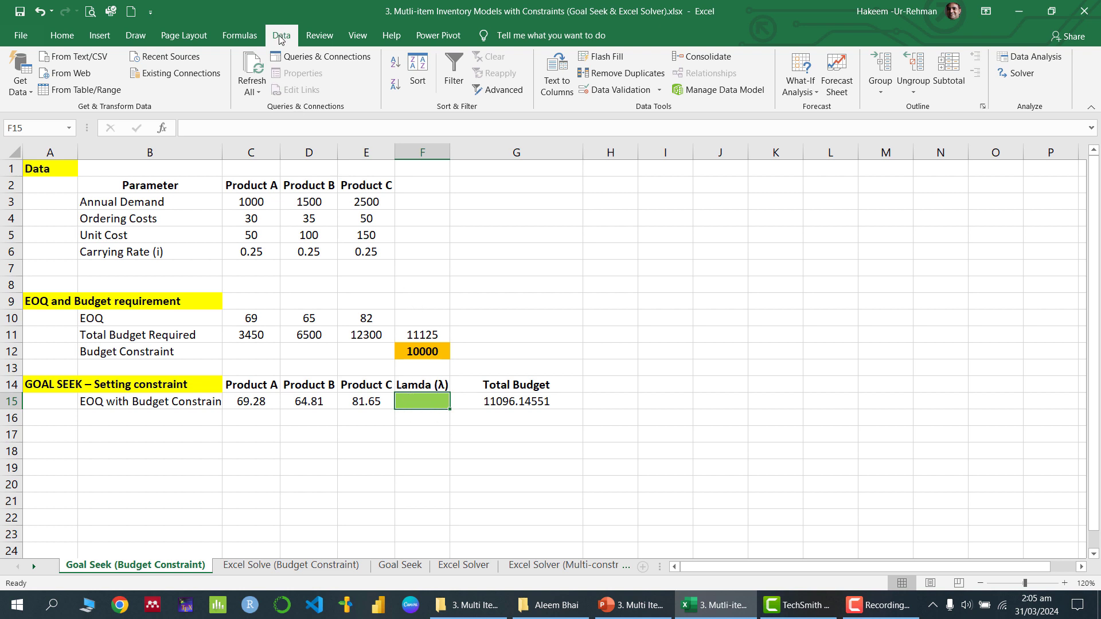
click(816, 90)
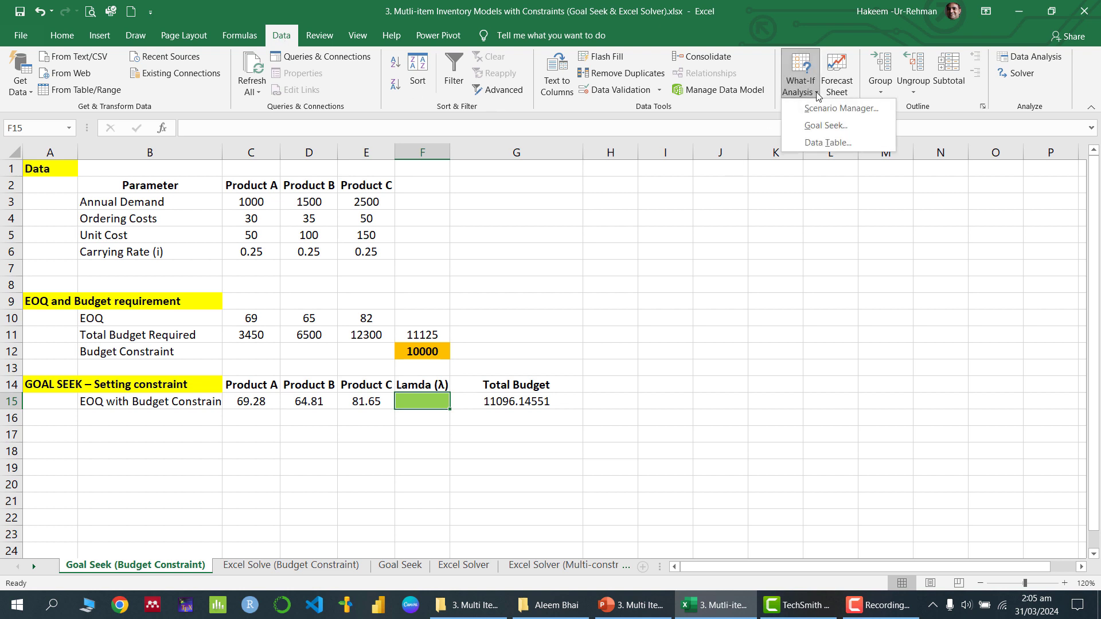
click(824, 125)
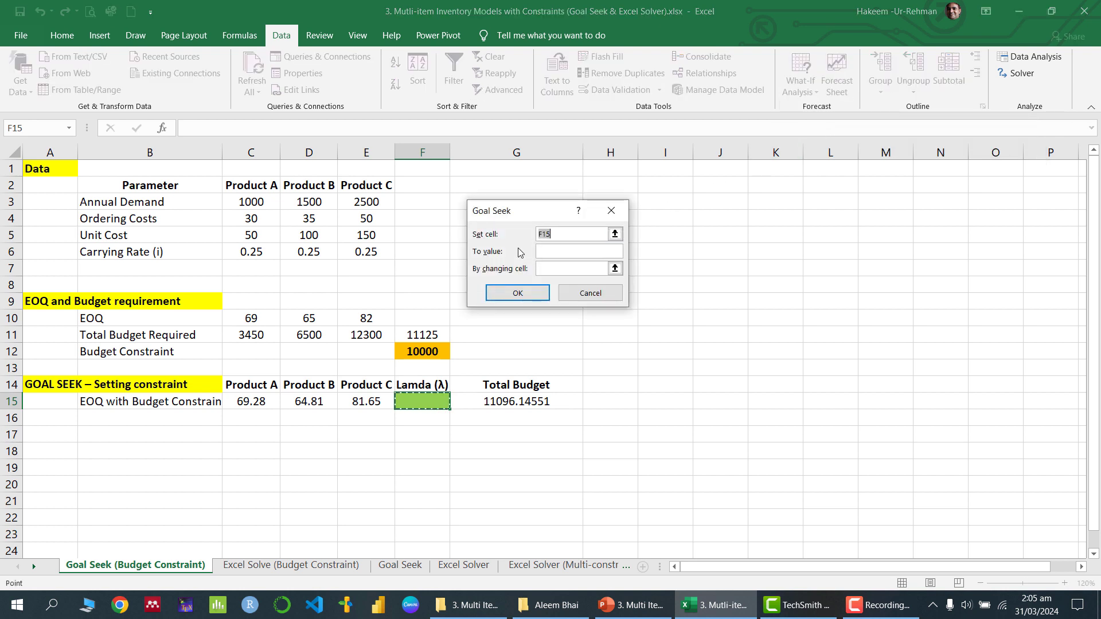
drag(516, 211, 522, 189)
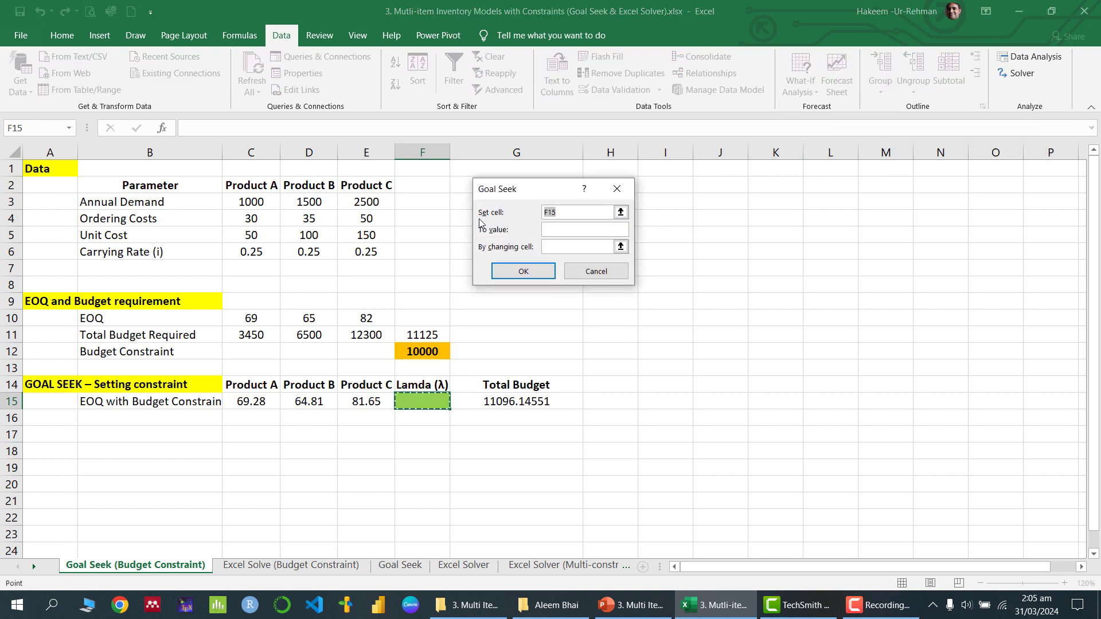
click(621, 213)
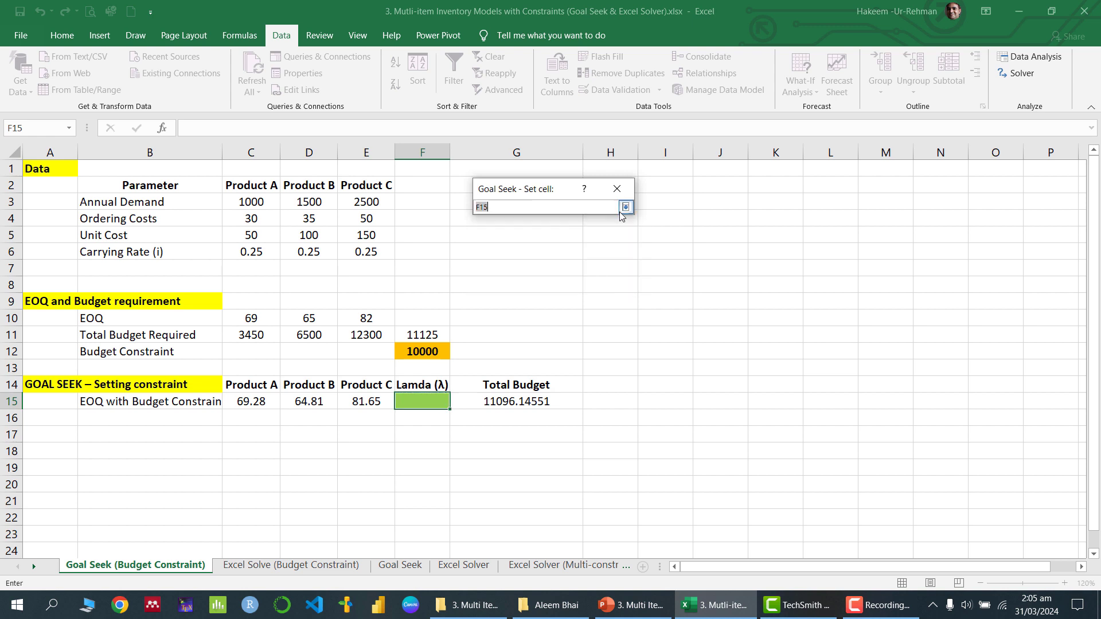
click(513, 401)
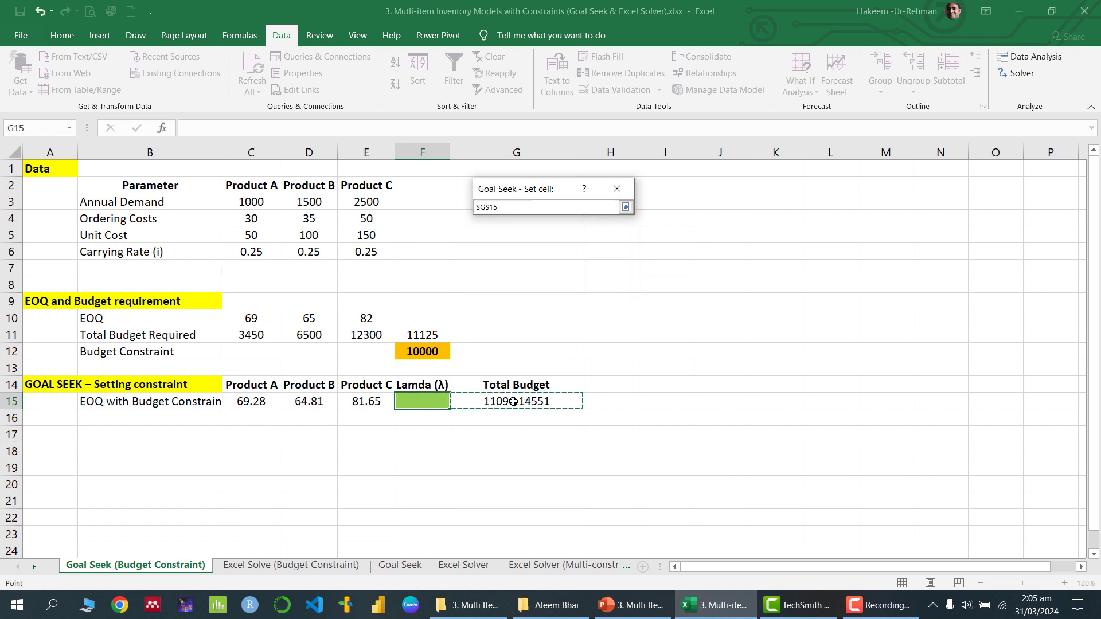
click(626, 207)
click(577, 230)
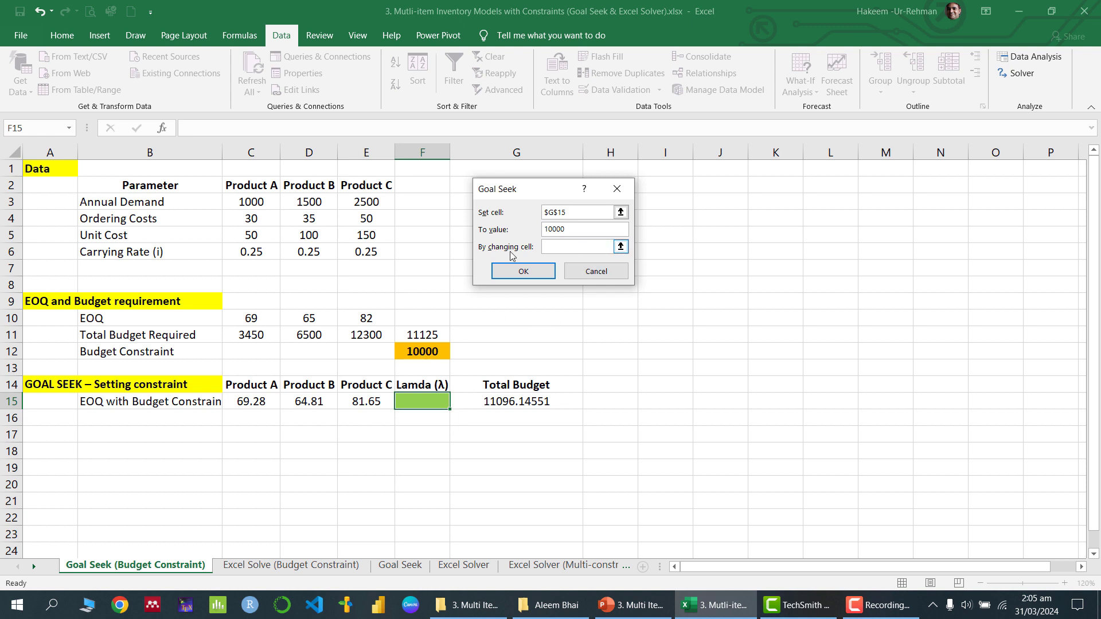
Use the Lamda cell F15 as the changing cell, run Goal Seek and keep its solution.
click(620, 247)
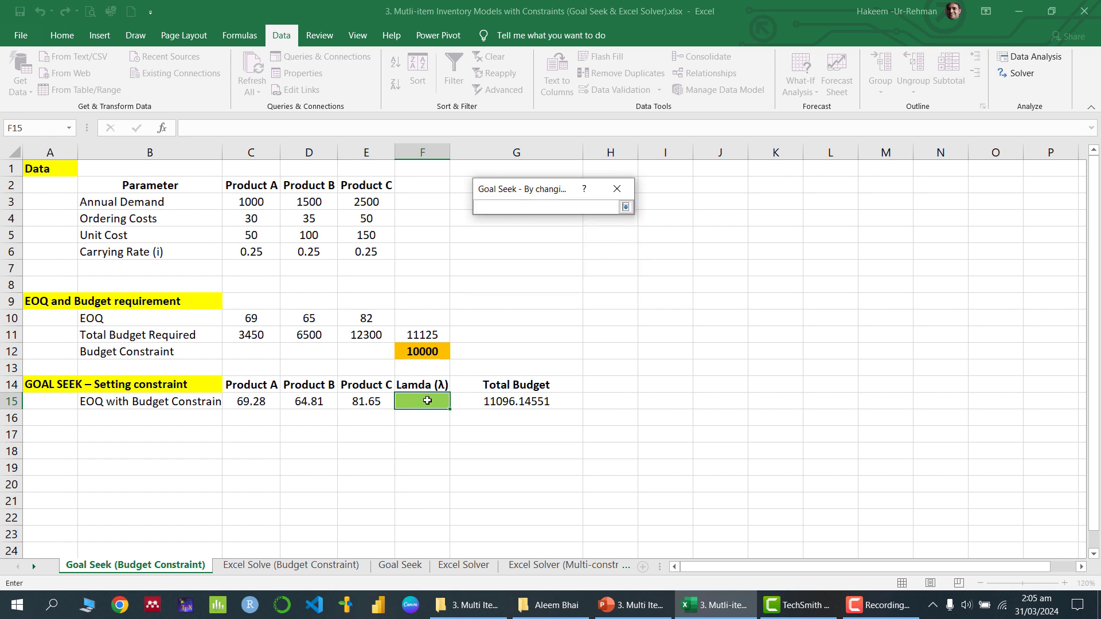
click(427, 401)
click(625, 207)
click(538, 278)
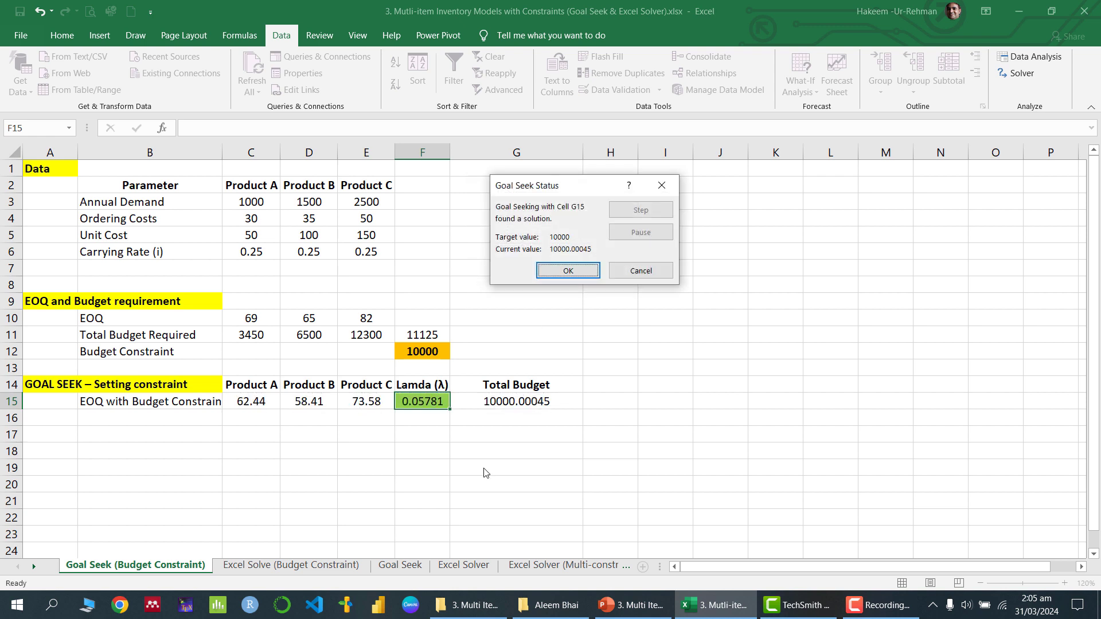
click(565, 271)
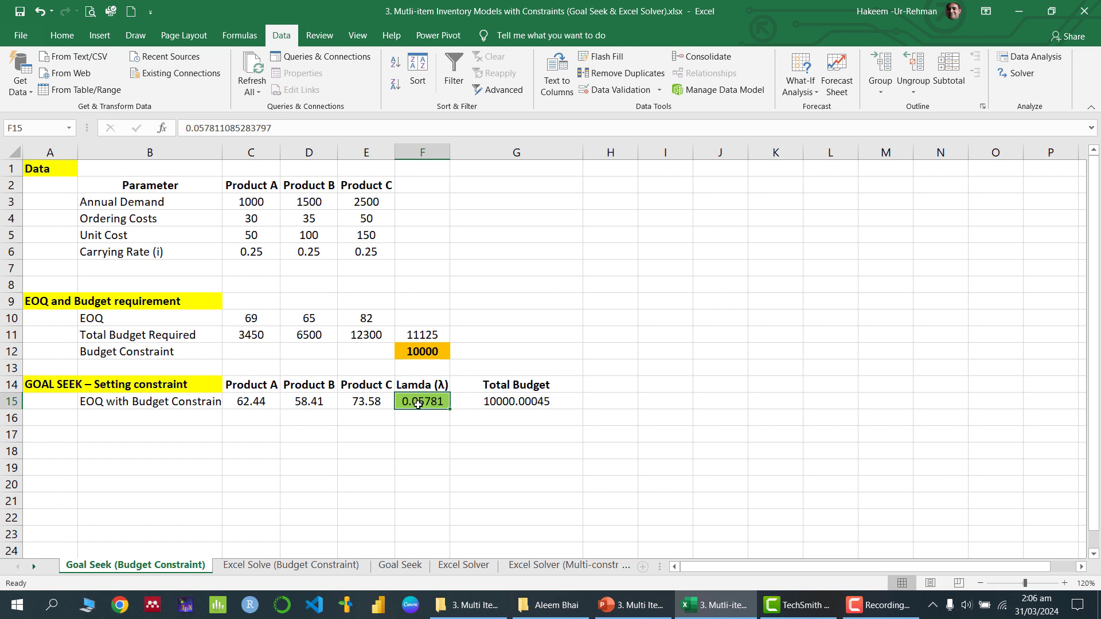
Compare the Total Budget in G15 and the constrained EOQs in row 15 with the unconstrained Product A EOQ in C10.
click(521, 403)
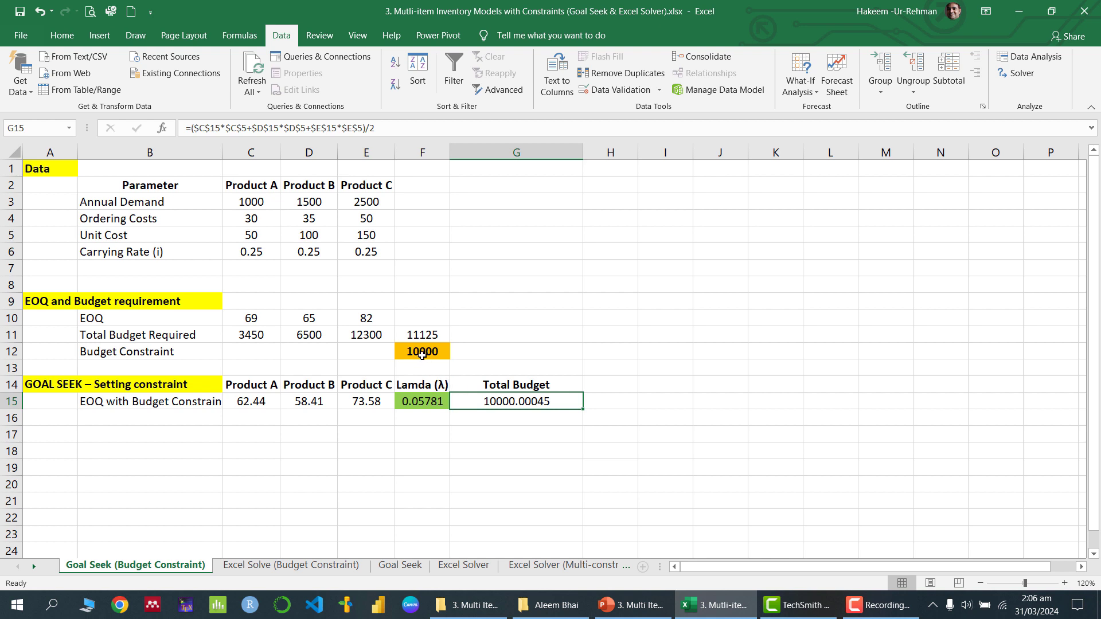
click(251, 319)
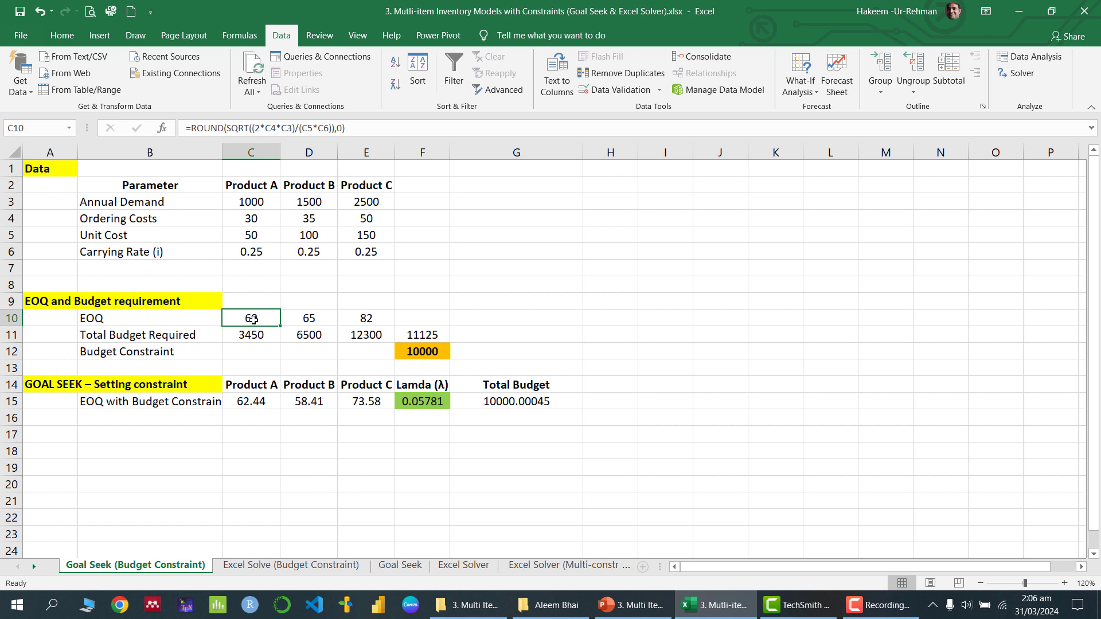
click(255, 403)
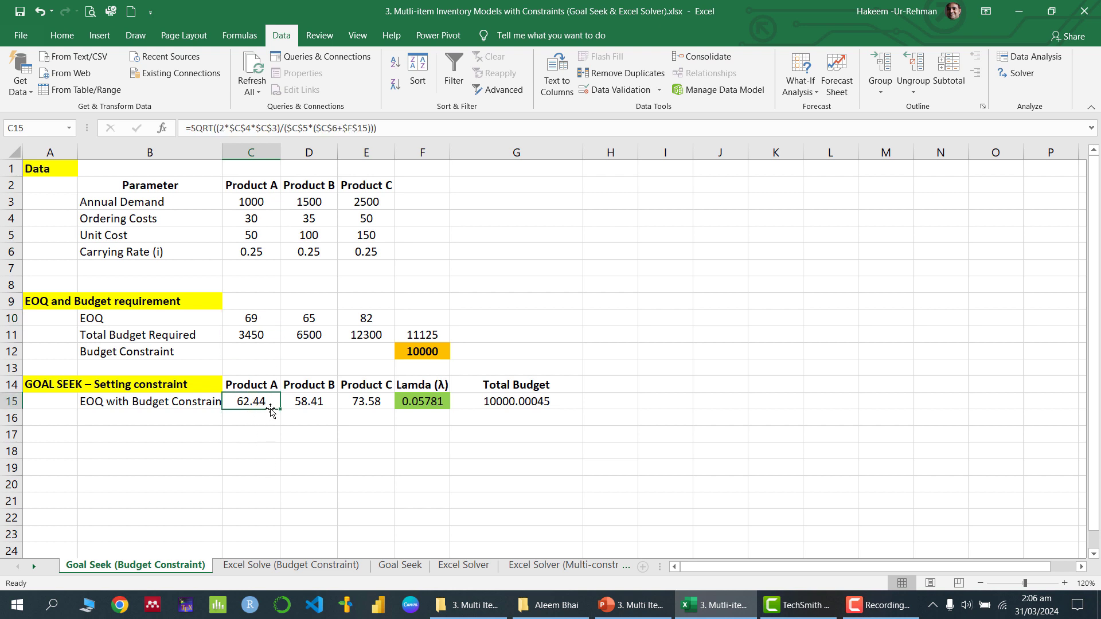
click(319, 402)
click(373, 406)
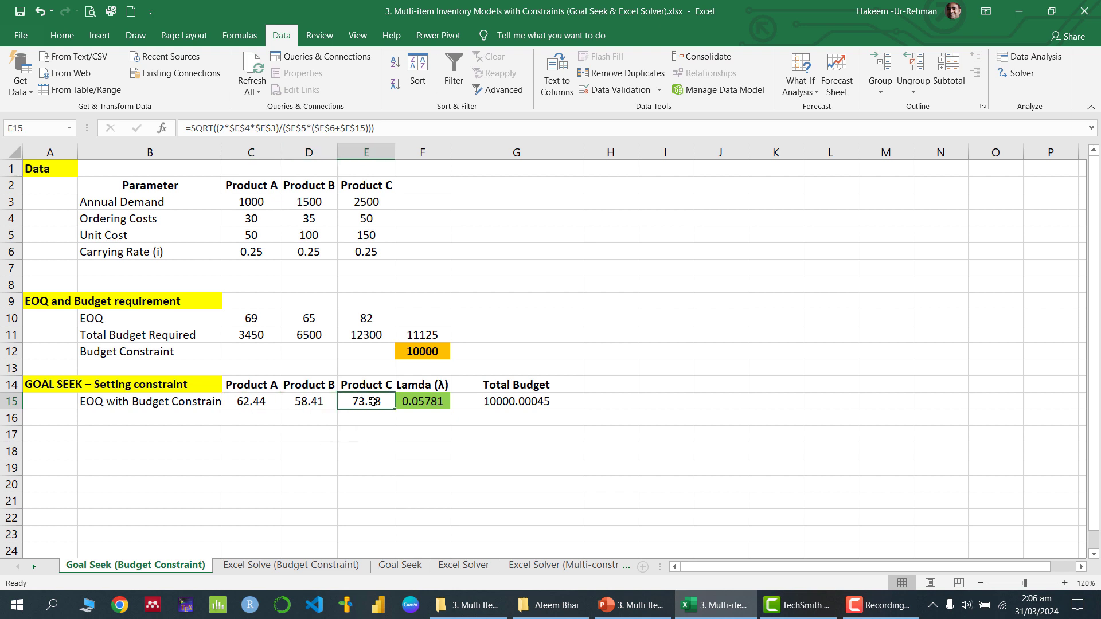
click(256, 403)
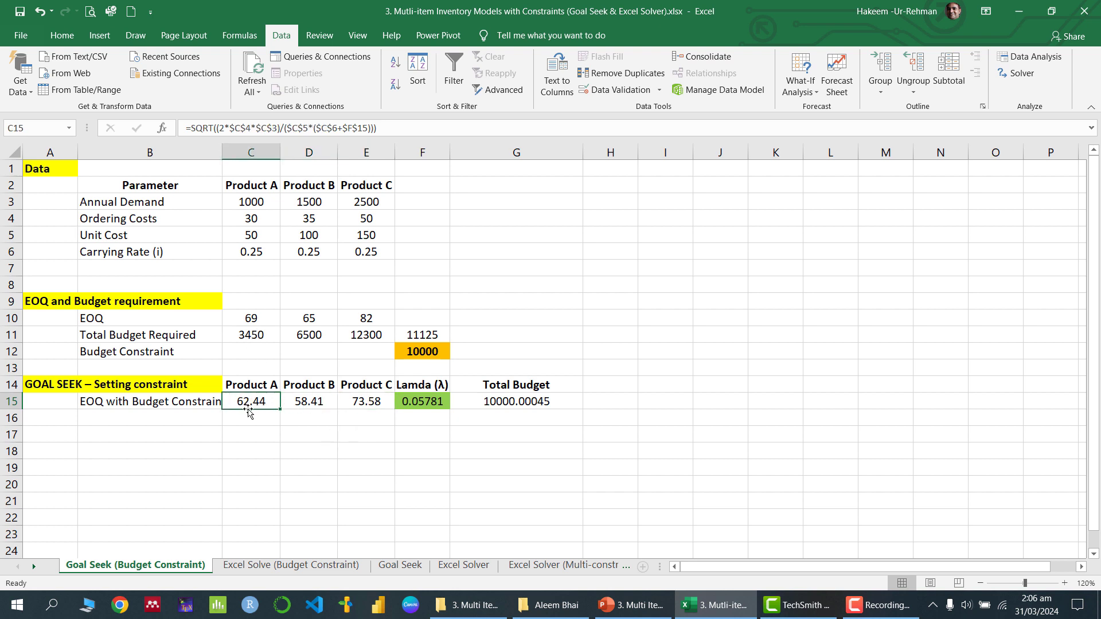
click(259, 317)
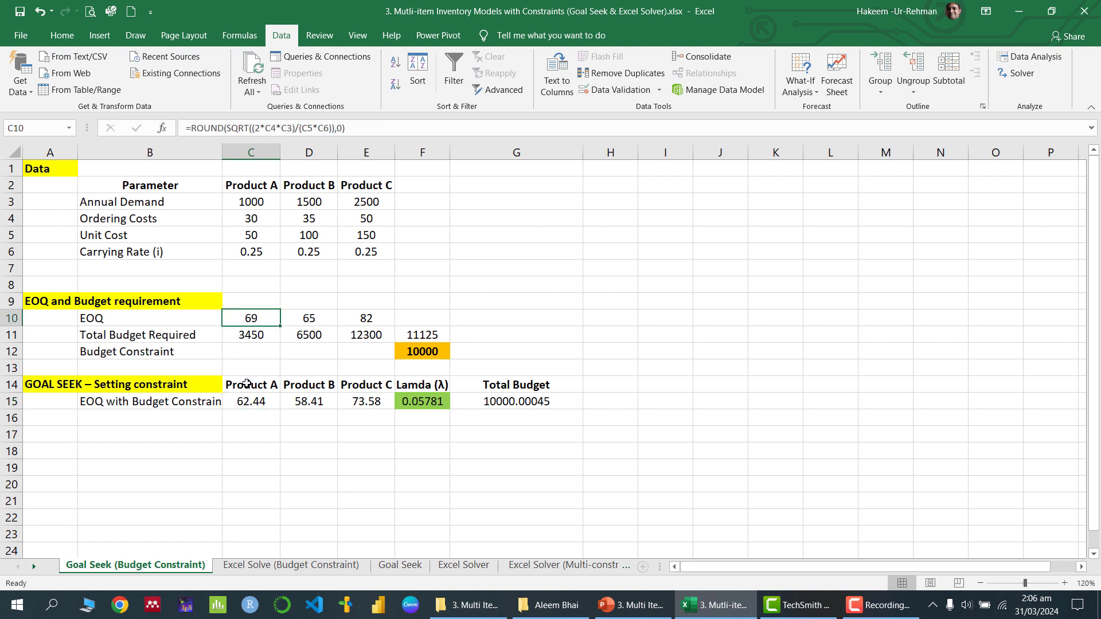
Wrap the Product A constrained EOQ formula in cell C15 in ROUND with 0 decimal digits.
click(252, 402)
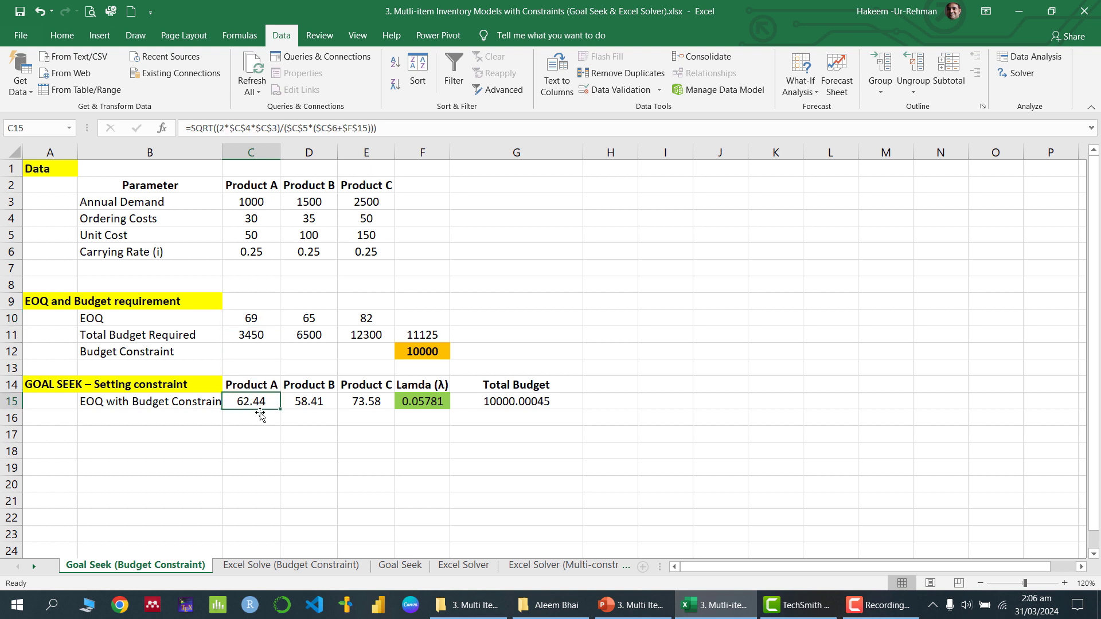
click(193, 127)
text(round)
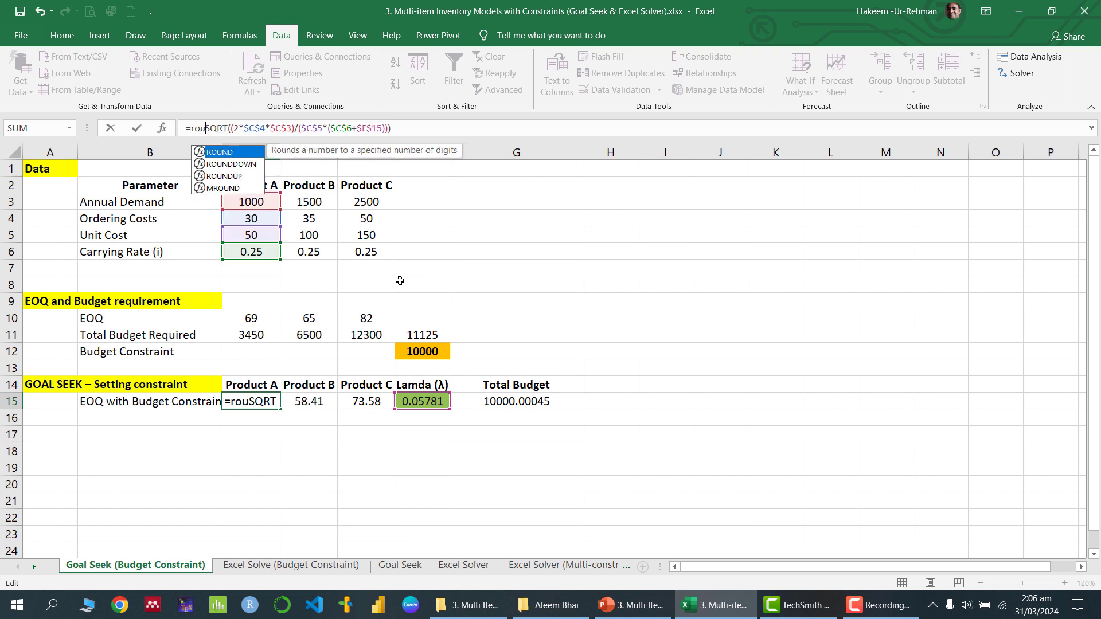
text(()
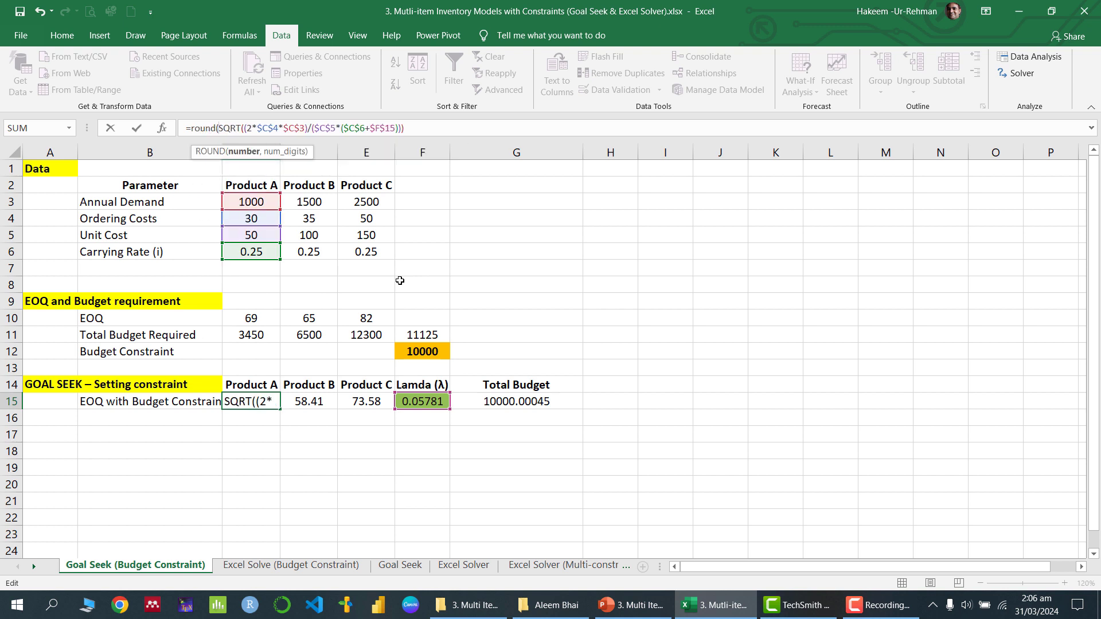
click(412, 129)
text(,0))
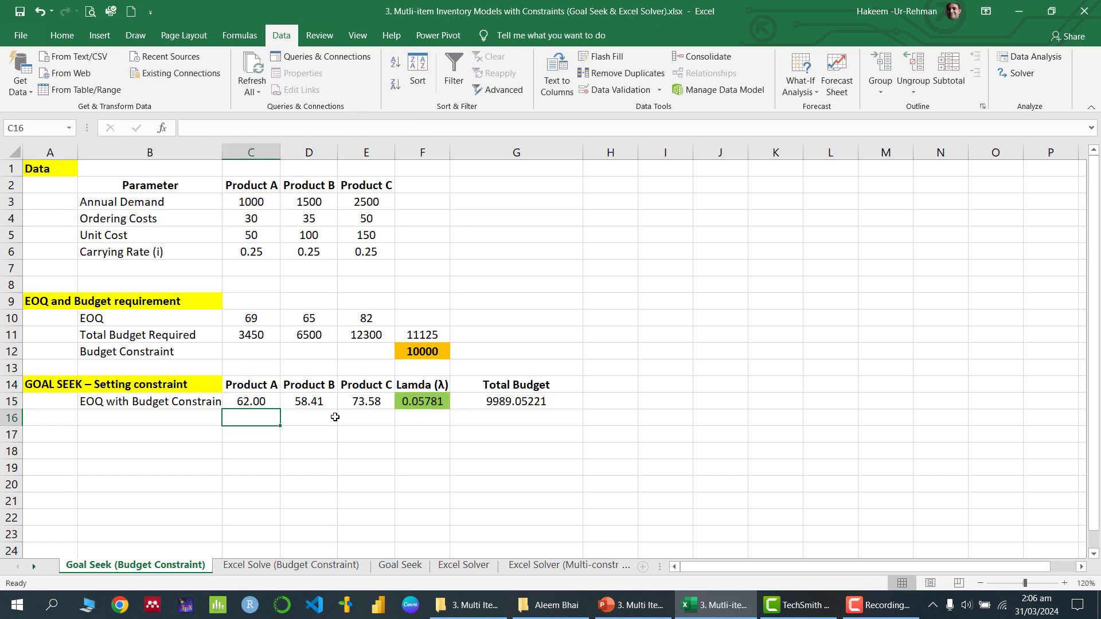
Check the row 15 EOQ formulas for all three products and undo the rounding in cell C15.
click(267, 403)
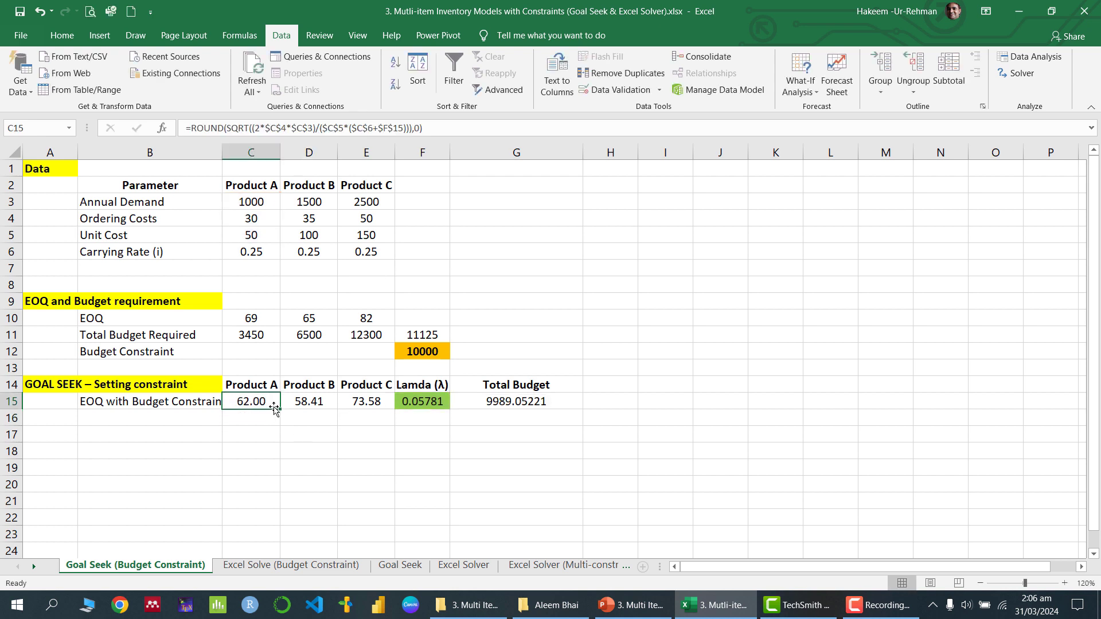
click(304, 402)
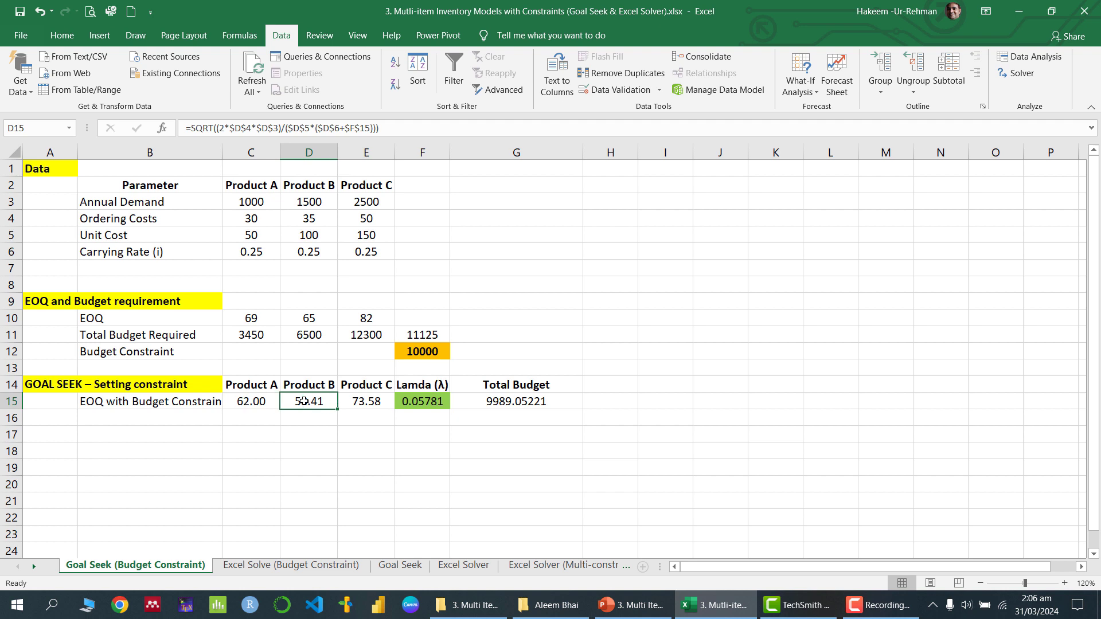
click(354, 401)
click(258, 402)
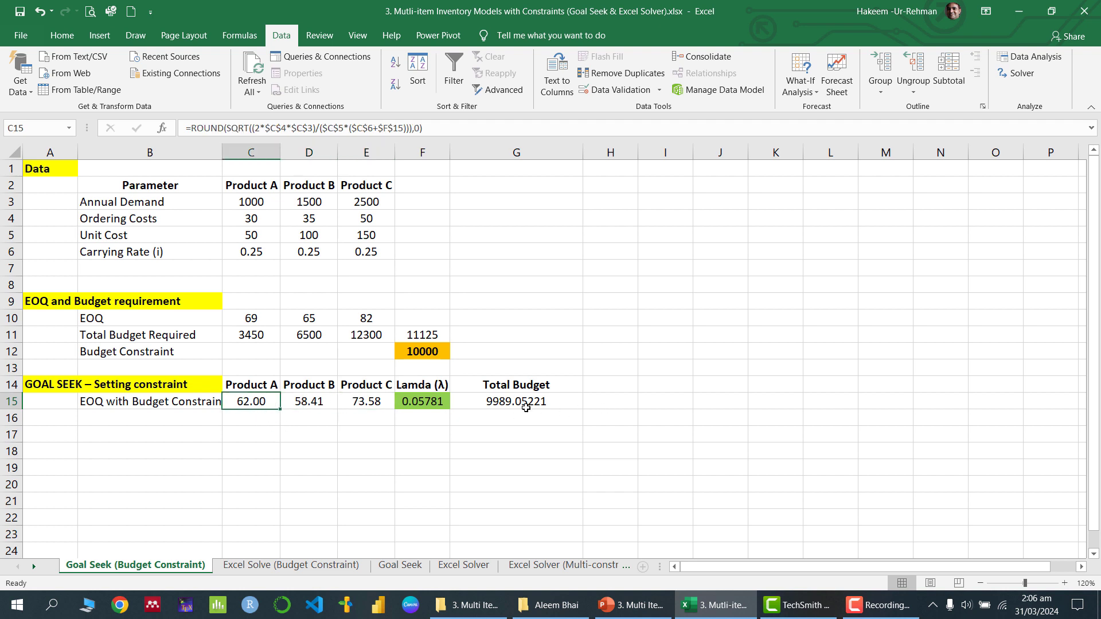
key(ctrl+z)
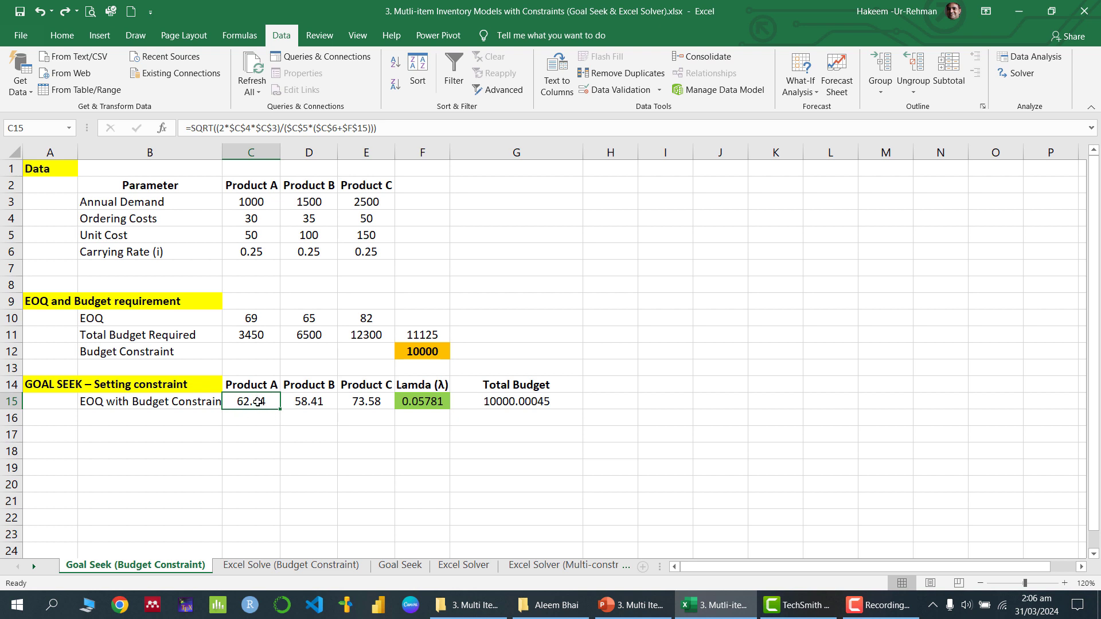
Review the constrained EOQs of Products B and C and the Budget Constraint cell F12.
click(317, 401)
click(370, 403)
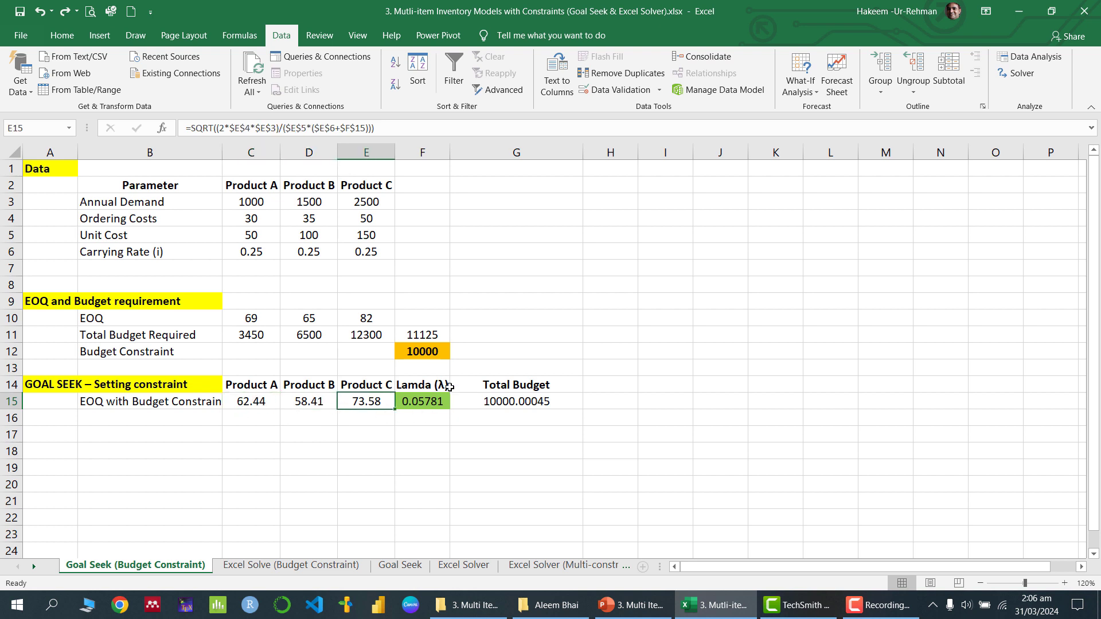
click(426, 351)
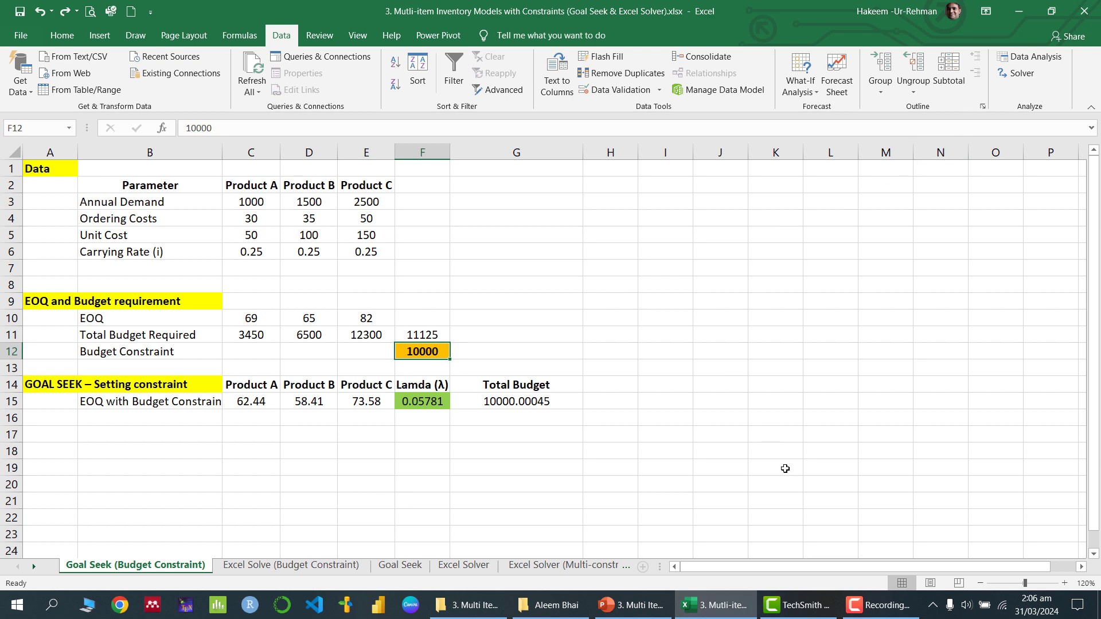
Switch to PowerPoint and go back to slide 4, which formulates the multi-item EOQ model with budget constraint.
click(631, 604)
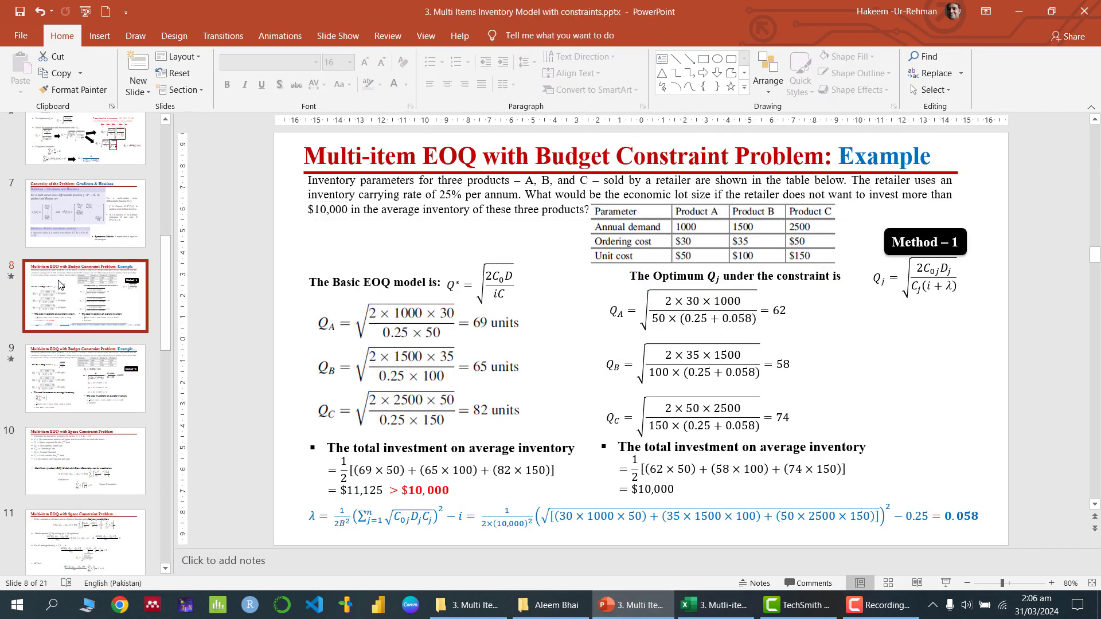
scroll(59, 309, up, 3)
click(82, 238)
scroll(82, 238, up, 2)
scroll(82, 238, up, 1)
click(81, 276)
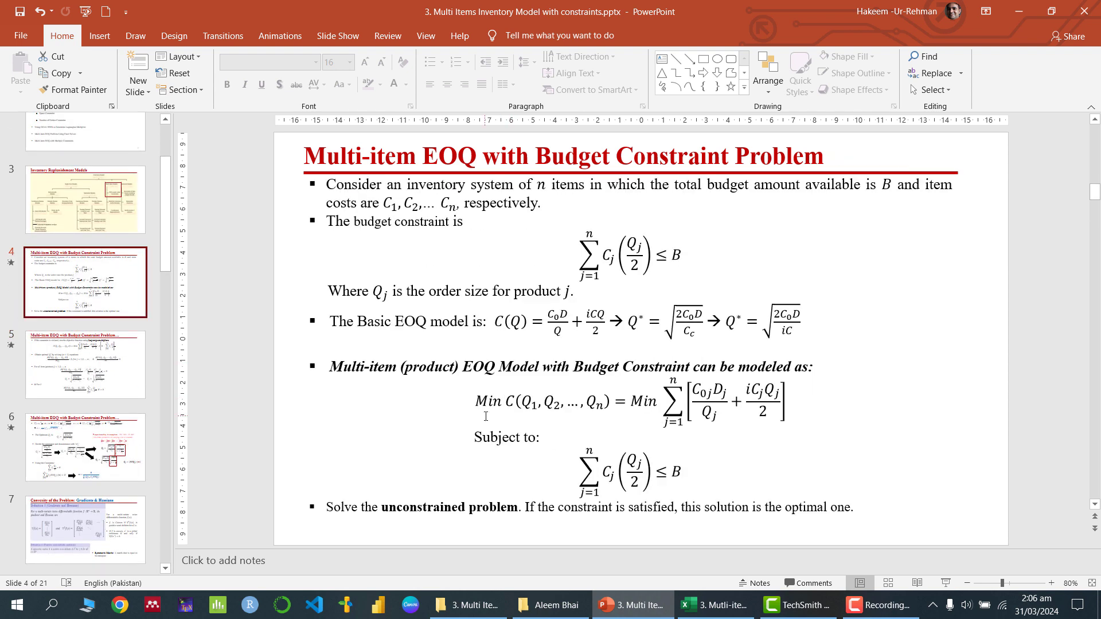
Highlight the cost minimization objective function with its terms and the budget constraint below "Subject to" on the slide.
drag(482, 400, 791, 404)
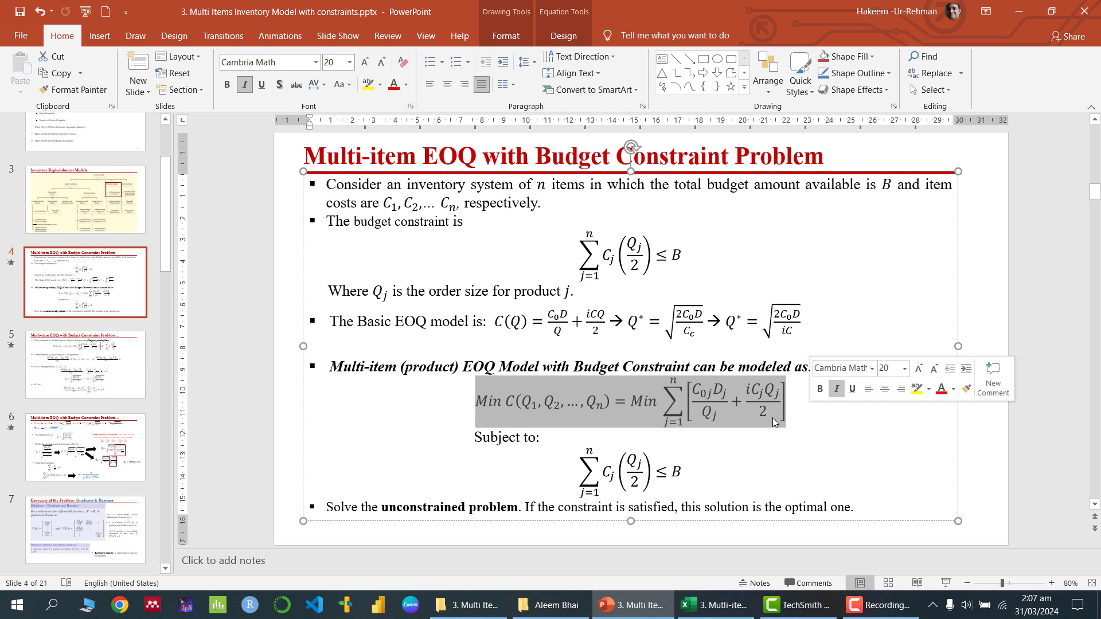
click(714, 412)
drag(694, 391, 767, 407)
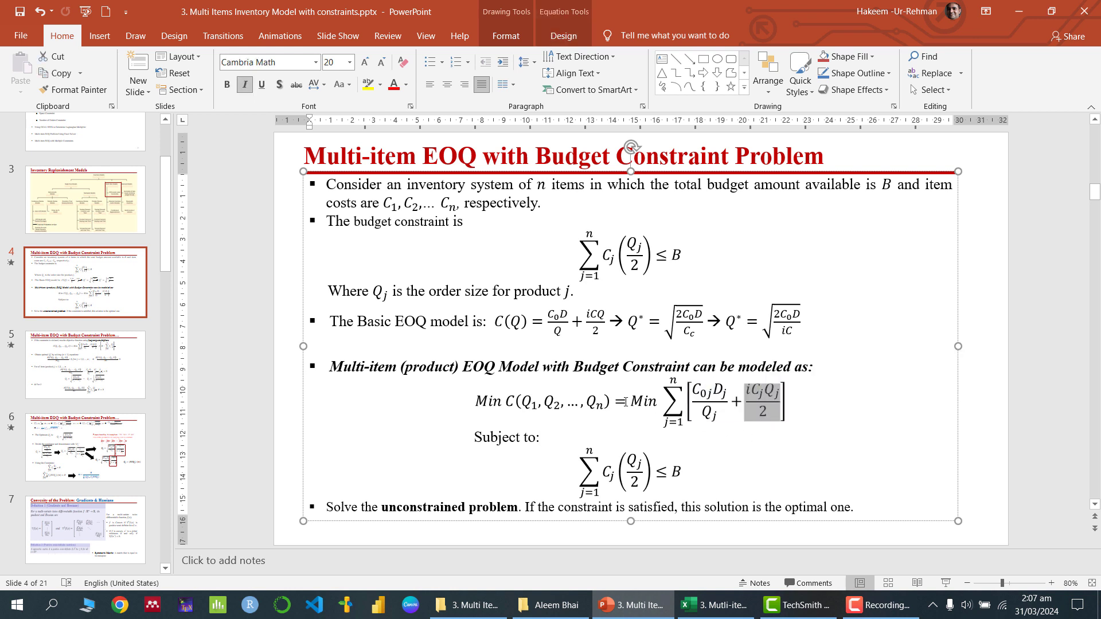
drag(632, 401, 659, 439)
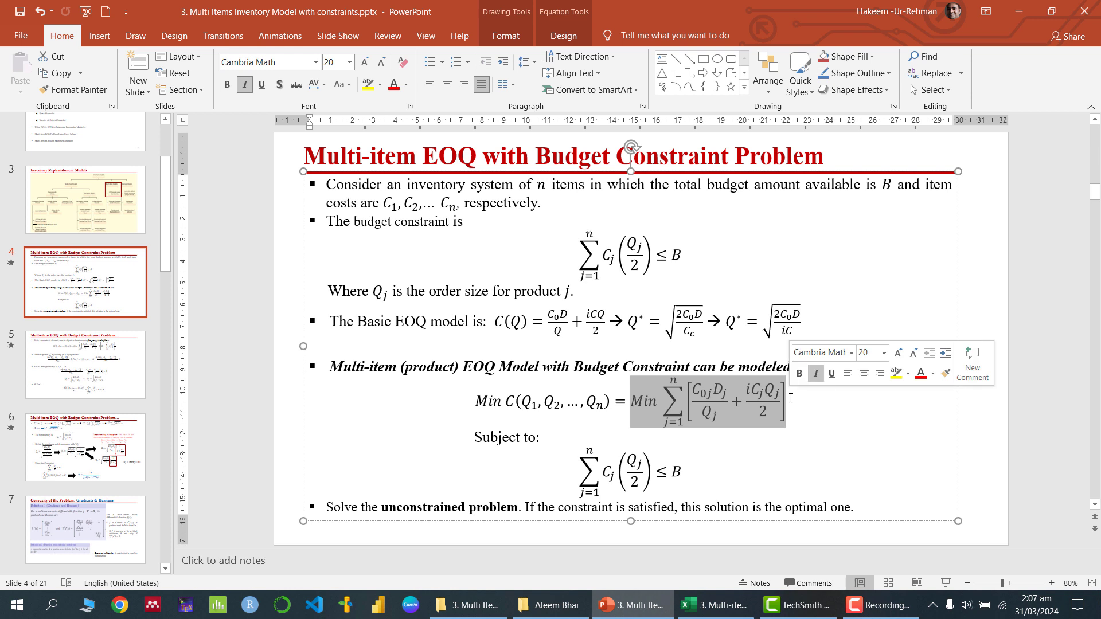
drag(587, 472, 691, 470)
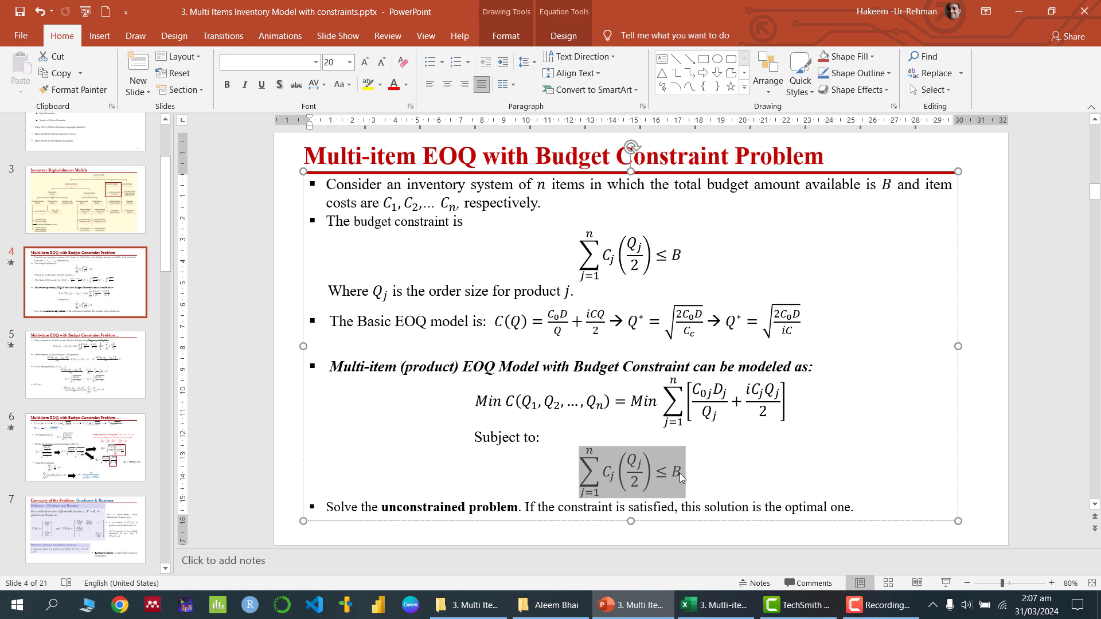
click(542, 402)
drag(471, 395, 693, 457)
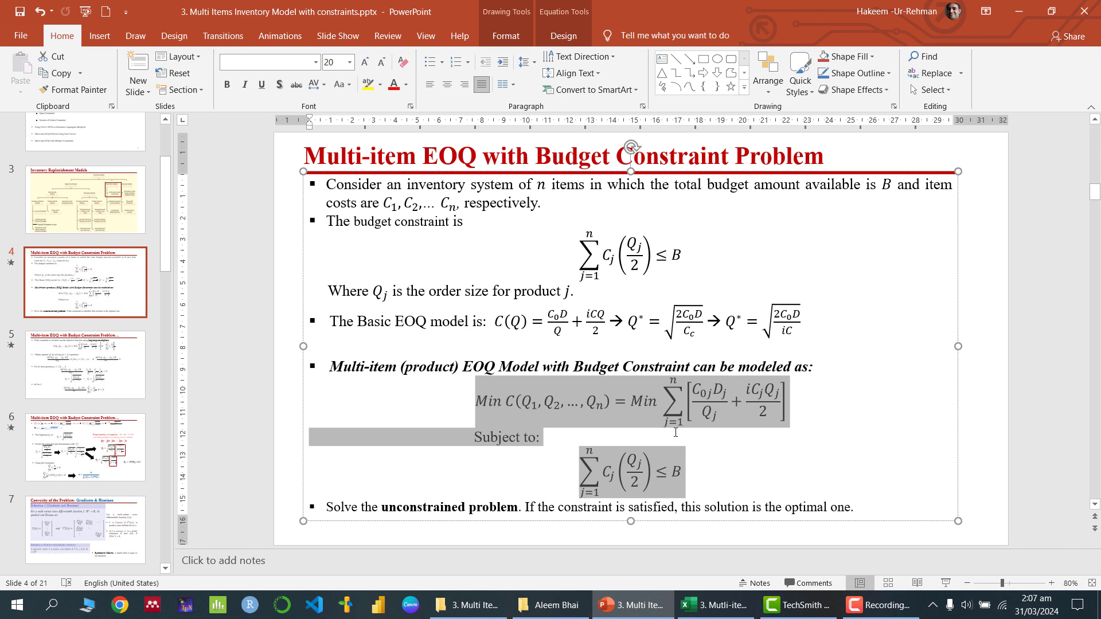
Switch to Excel and compare the Data table on the Excel Solve (Budget Constraint) sheet with the one on the Goal Seek (Budget Constraint) sheet.
click(719, 615)
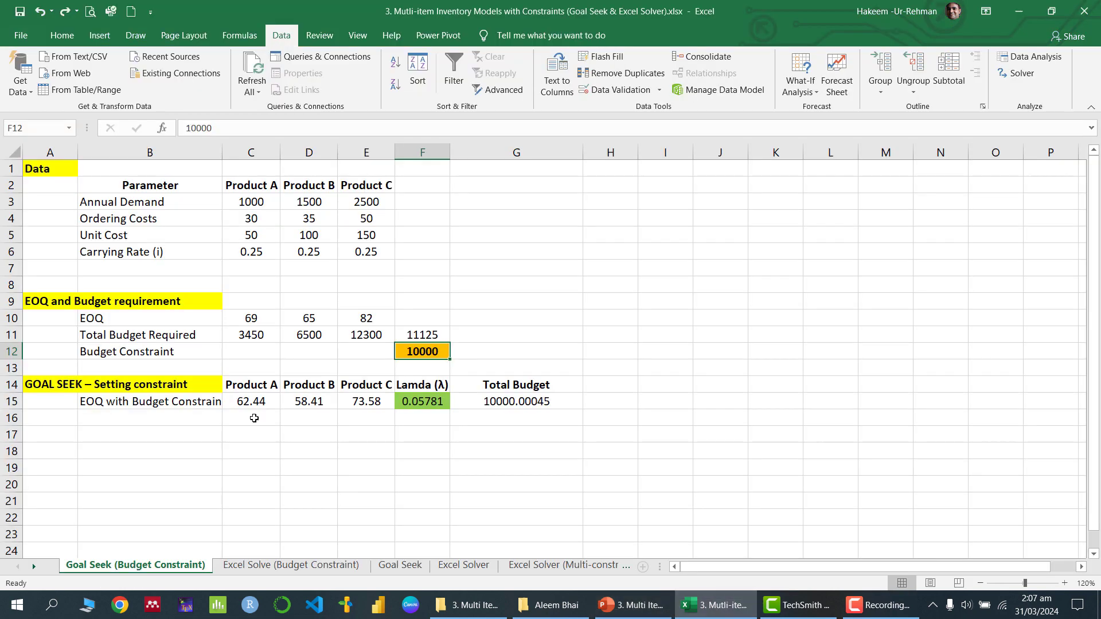
click(276, 567)
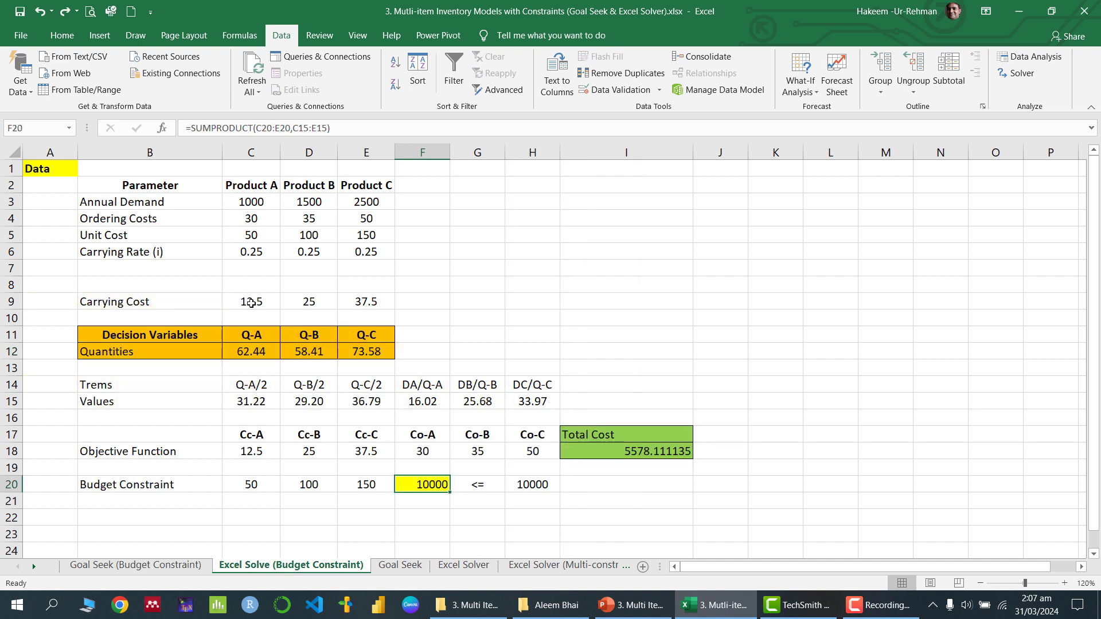
click(187, 238)
click(74, 176)
drag(73, 176, 370, 253)
click(166, 566)
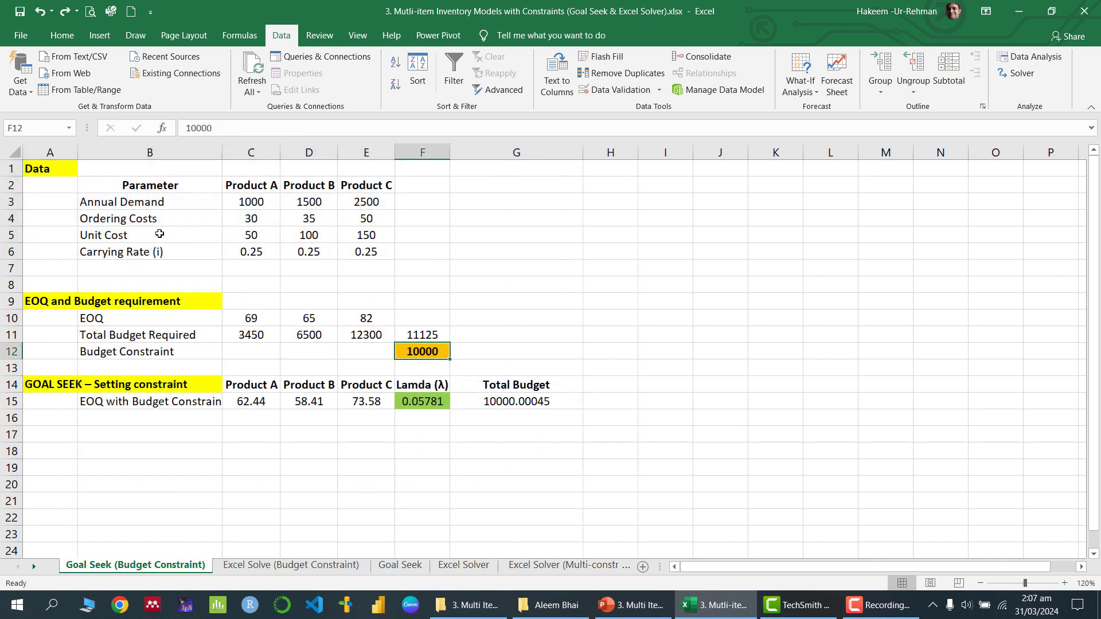
drag(73, 177, 365, 252)
click(290, 566)
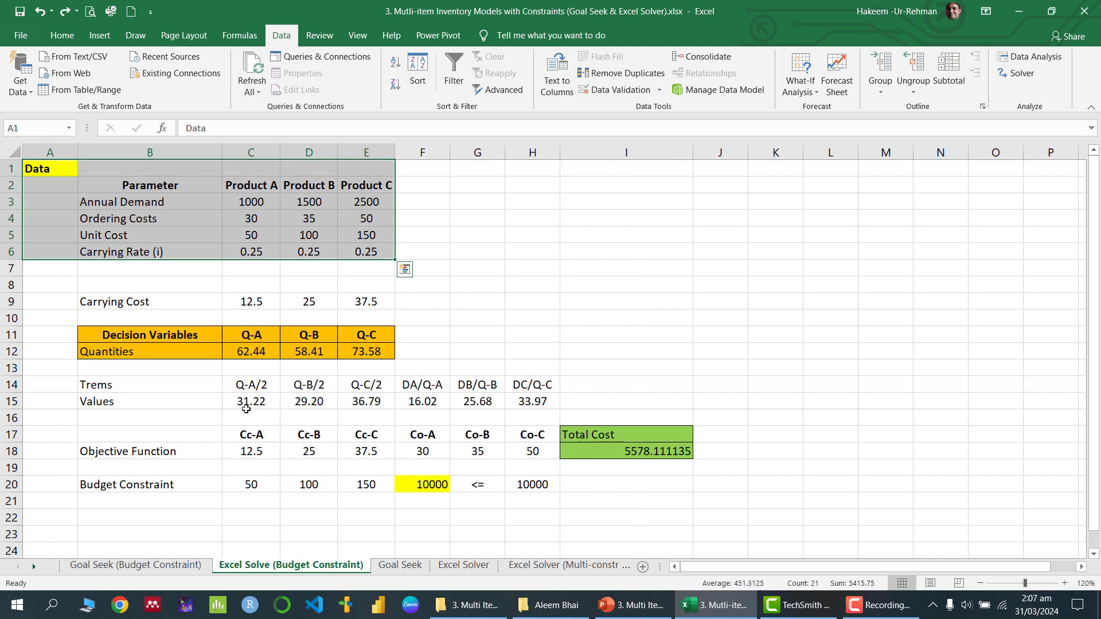
Examine the Product A carrying cost formula in C9 along with its carrying rate in C6 and unit cost in C5.
click(224, 270)
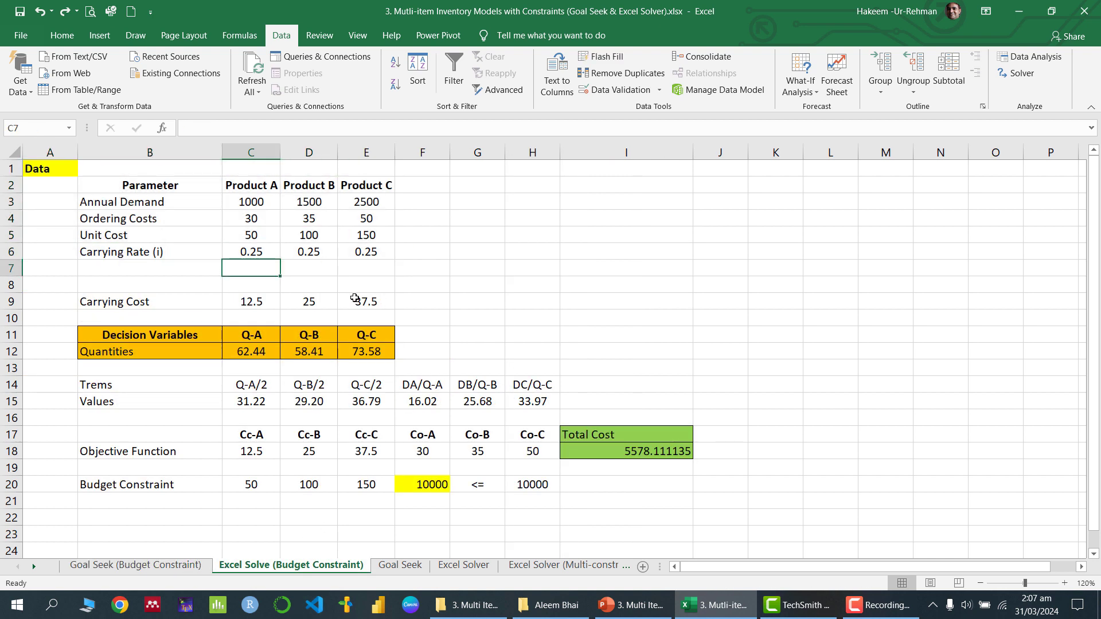
click(156, 301)
click(253, 301)
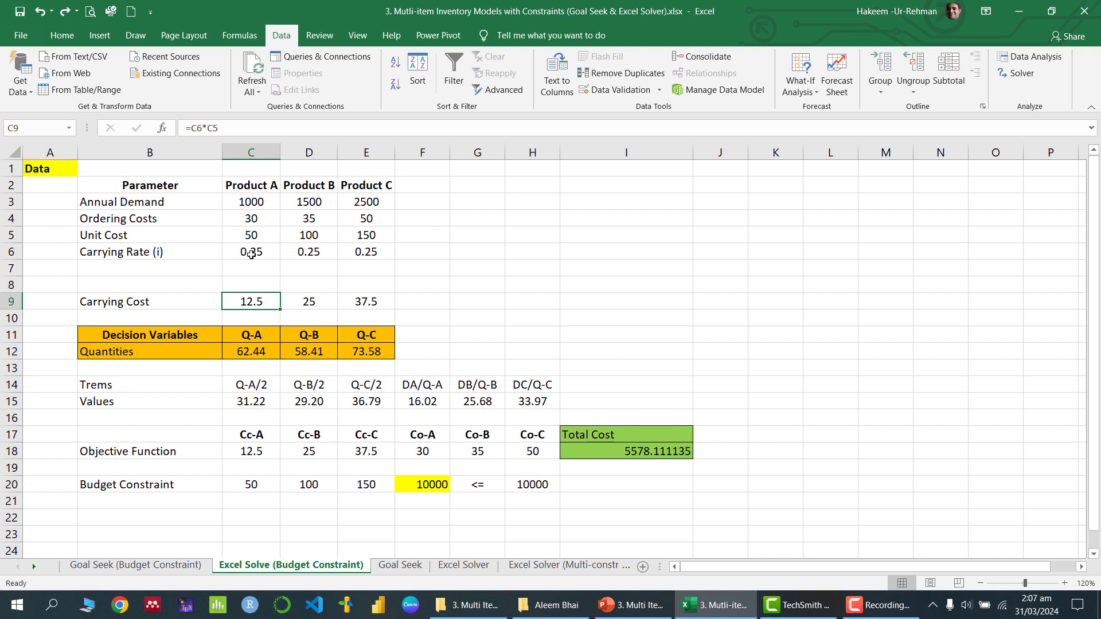
click(253, 252)
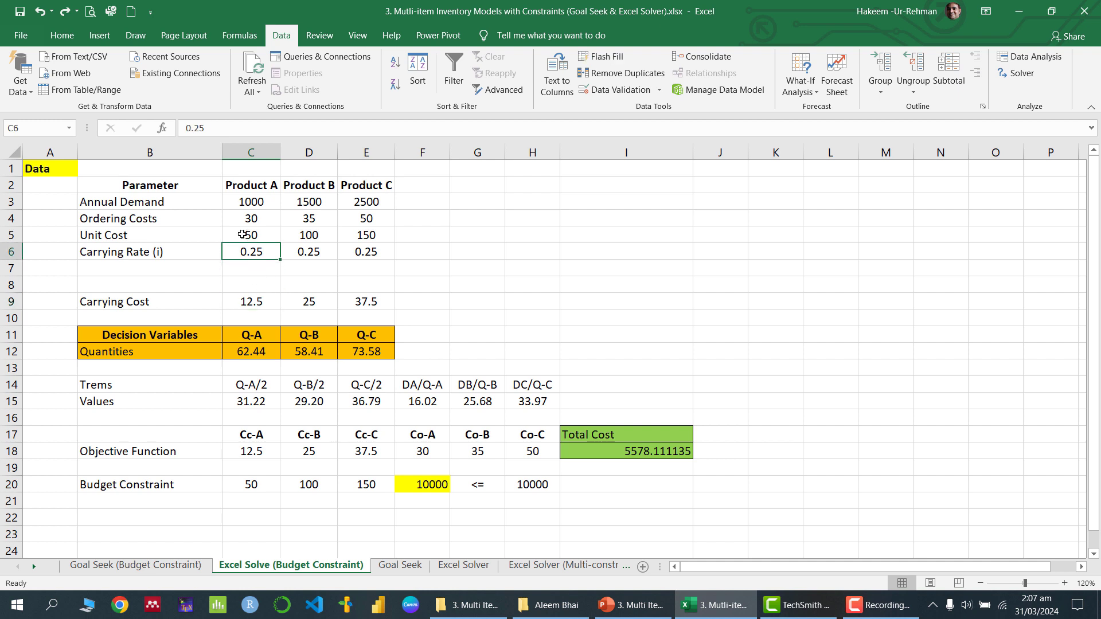
click(246, 233)
click(252, 301)
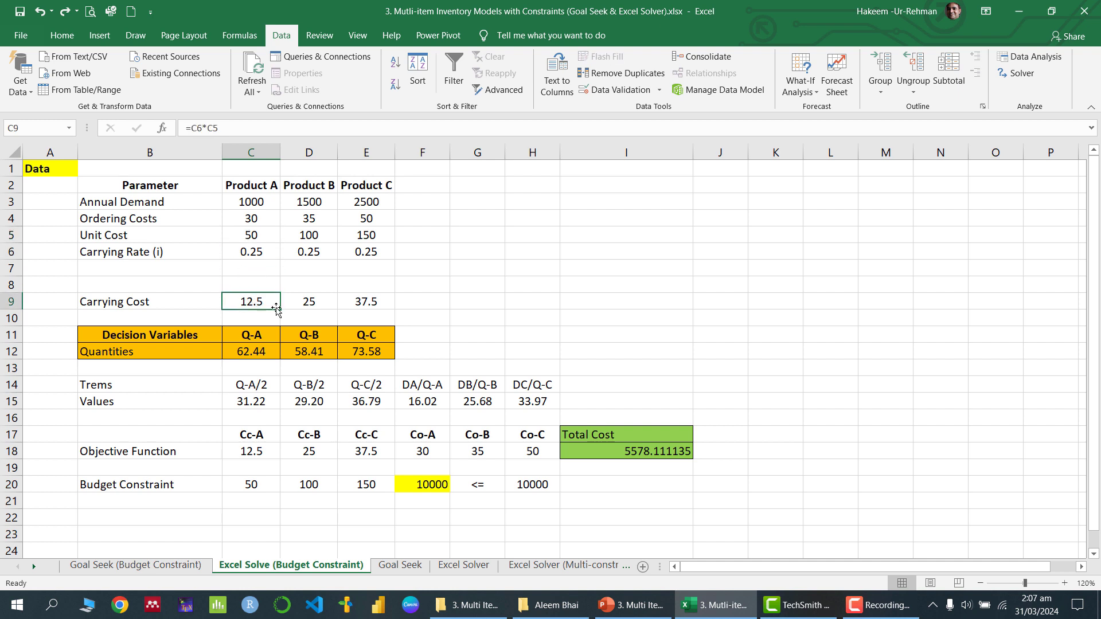
Examine the carrying costs of Products B and C with Product B's rate and unit cost, and highlight the Carrying Cost range C9:E9.
click(309, 301)
click(314, 253)
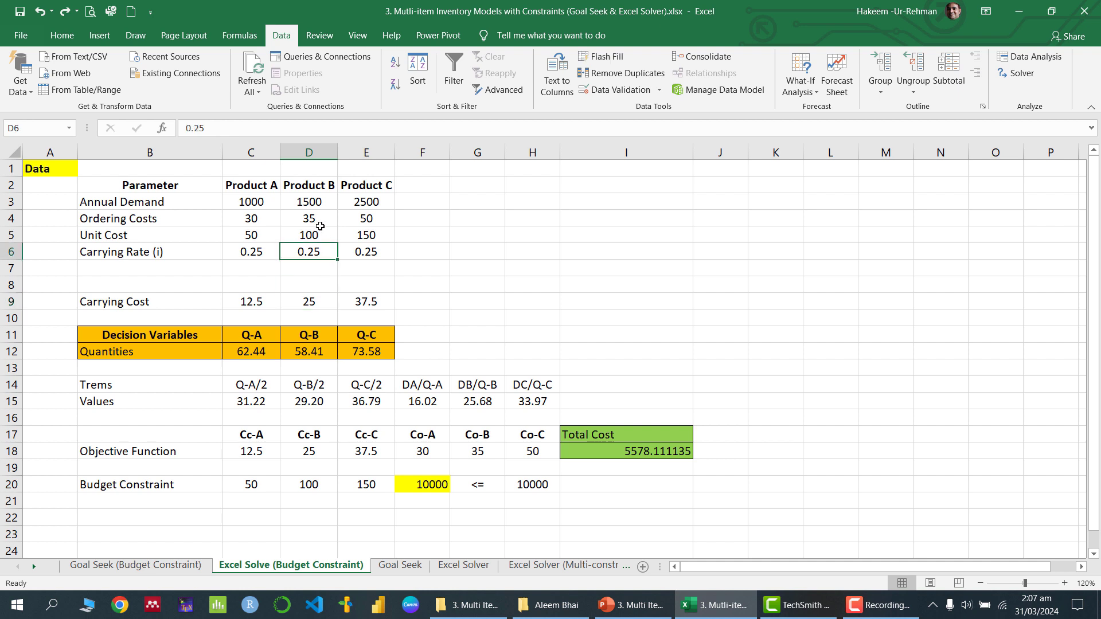
click(317, 221)
click(316, 235)
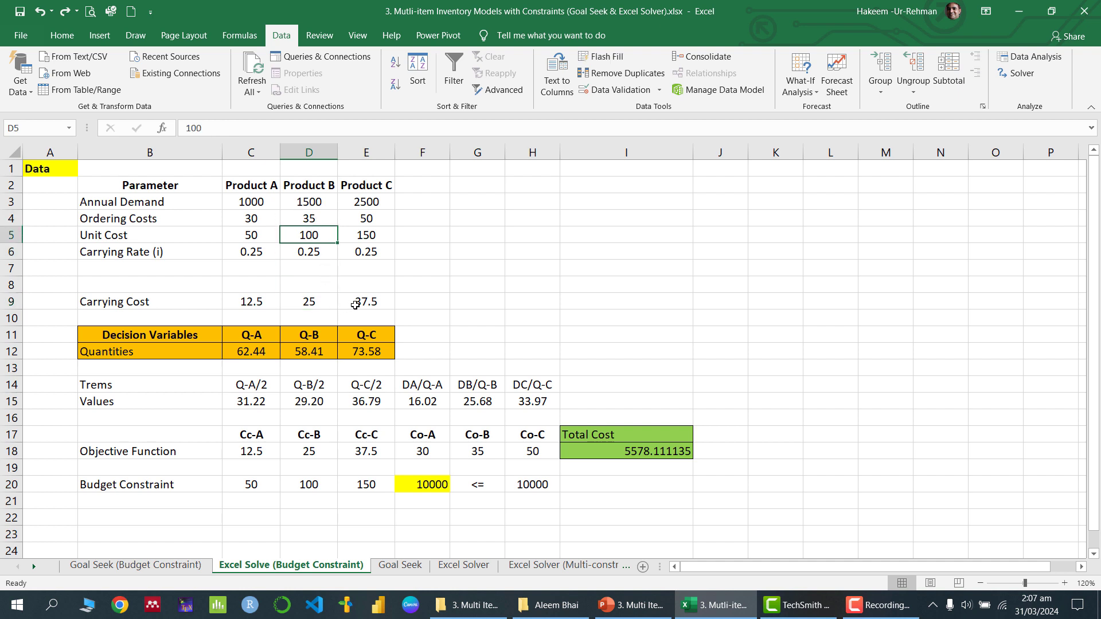
click(364, 302)
drag(252, 303, 370, 302)
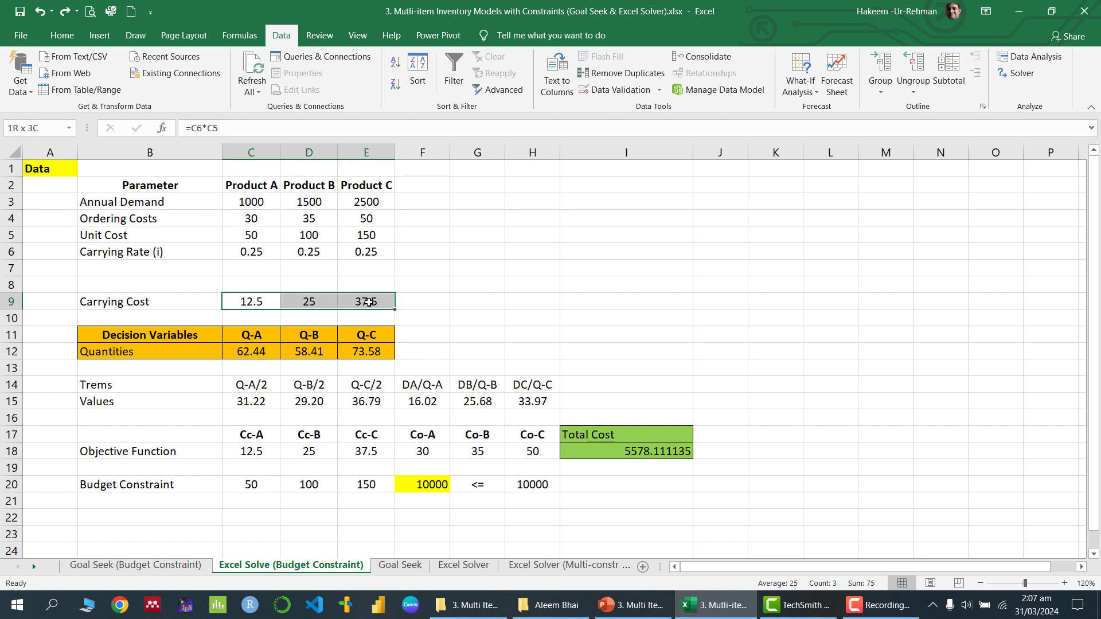
click(447, 321)
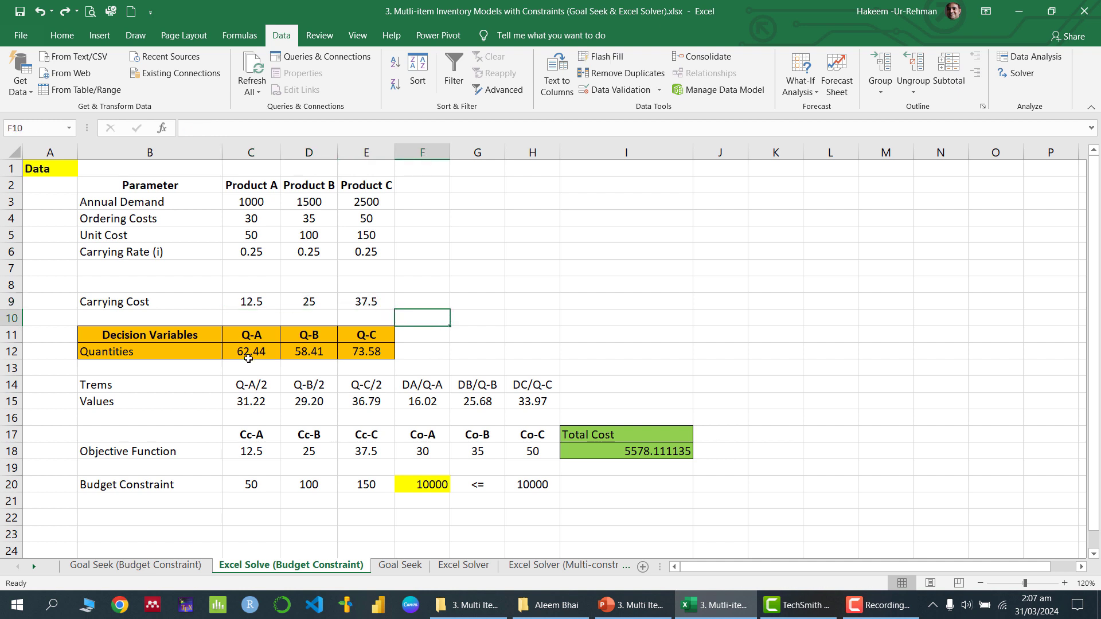
Examine the Decision Variables heading, the product headings in C2:E2, and the Q-A, Q-B and Q-C labels in C11:E11.
click(205, 338)
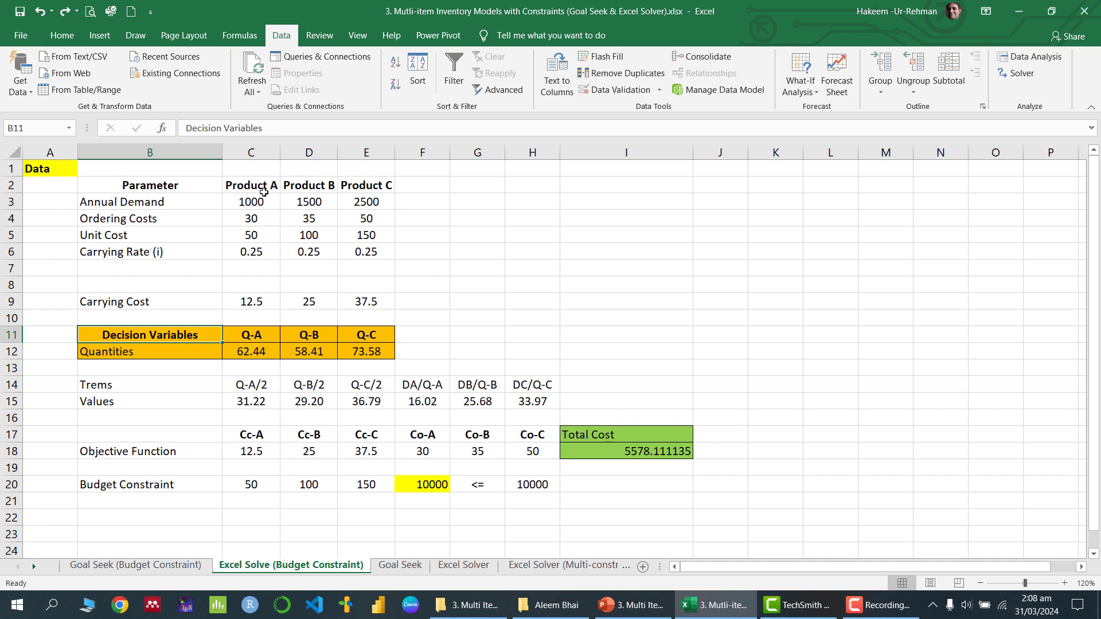
click(259, 187)
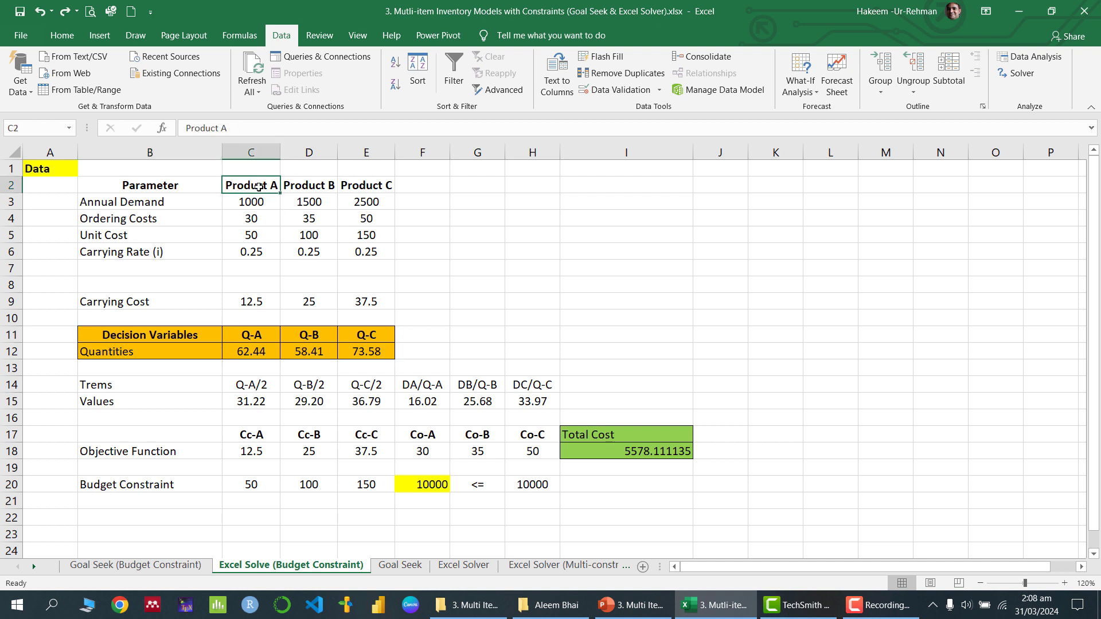
drag(305, 187, 377, 184)
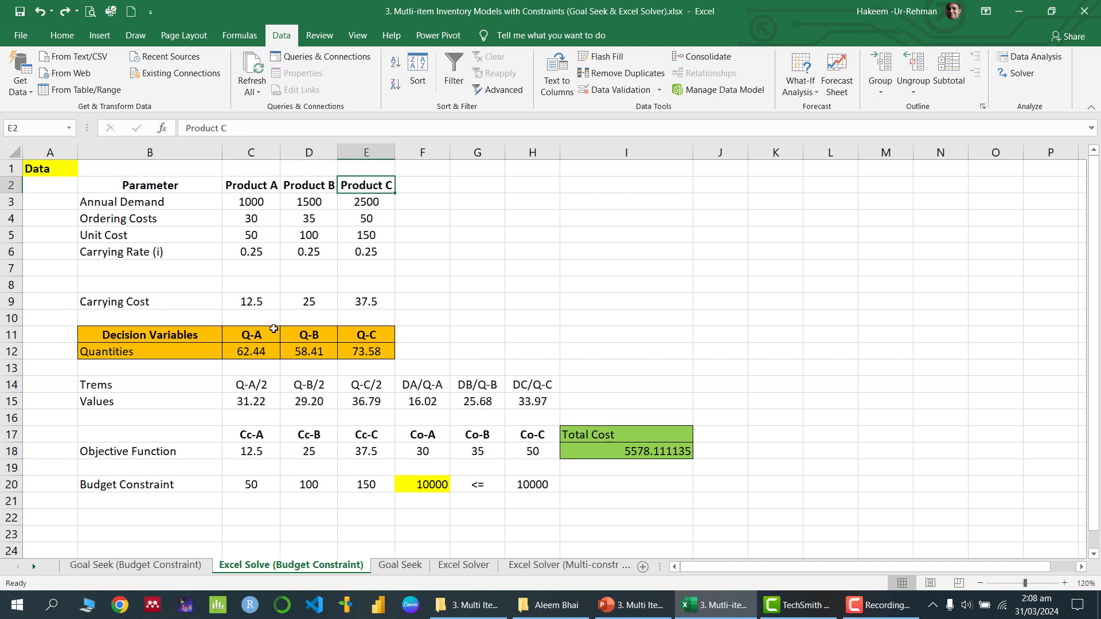
drag(253, 336, 358, 337)
Clear the Q-A, Q-B and Q-C quantities in C12:E12 and check each emptied cell.
drag(235, 352, 355, 352)
key(Delete)
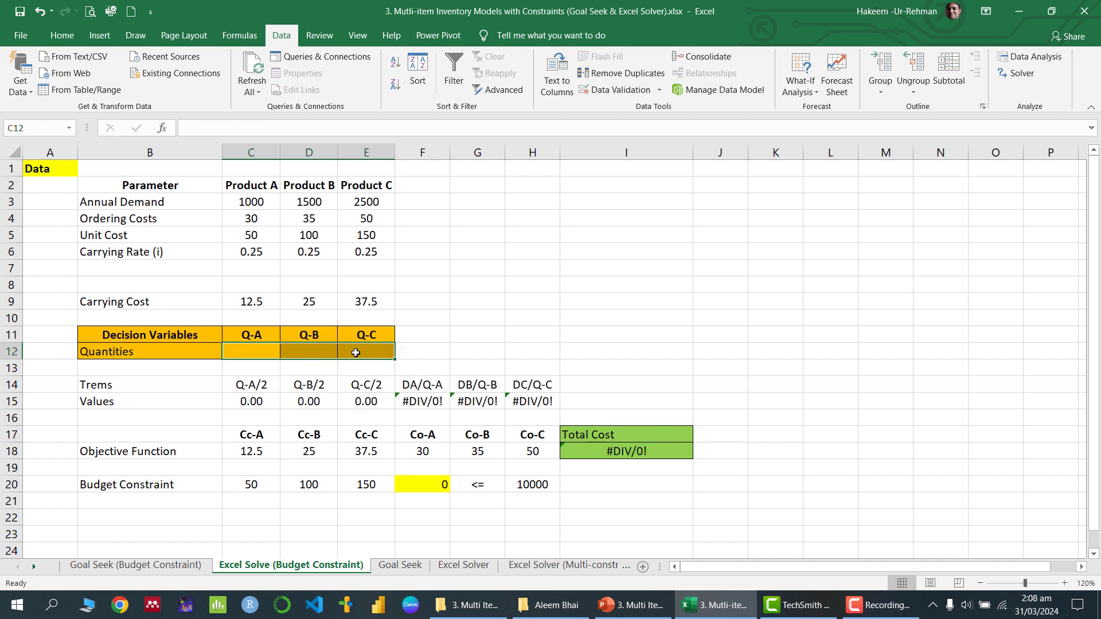
click(254, 356)
click(317, 352)
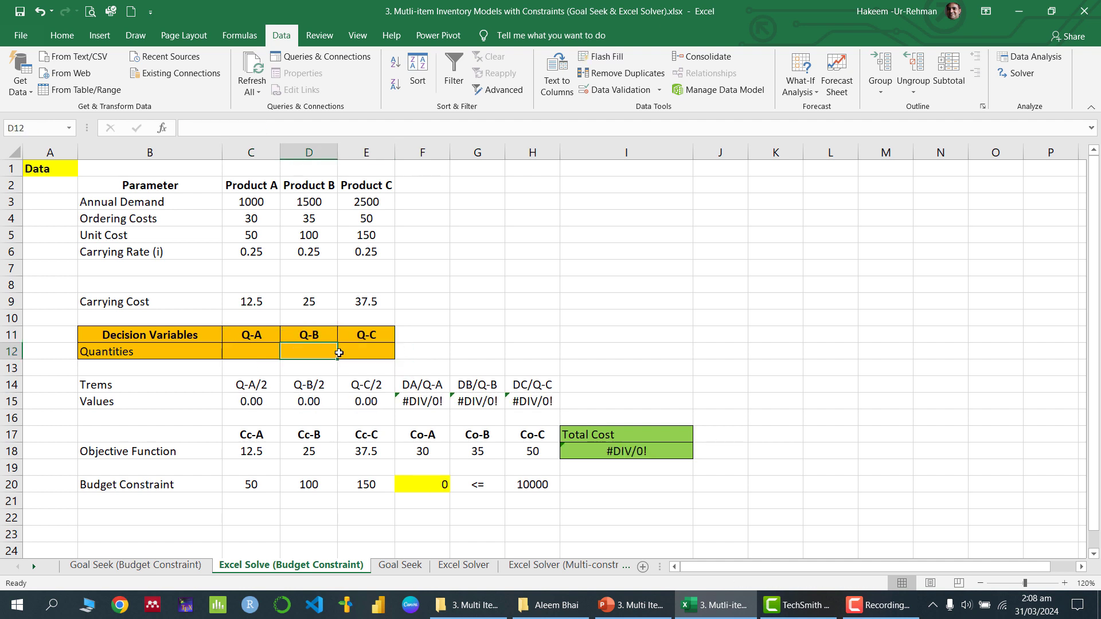
click(367, 352)
Enter a starting quantity of 1 for each of Q-A, Q-B and Q-C in C12:E12.
click(268, 352)
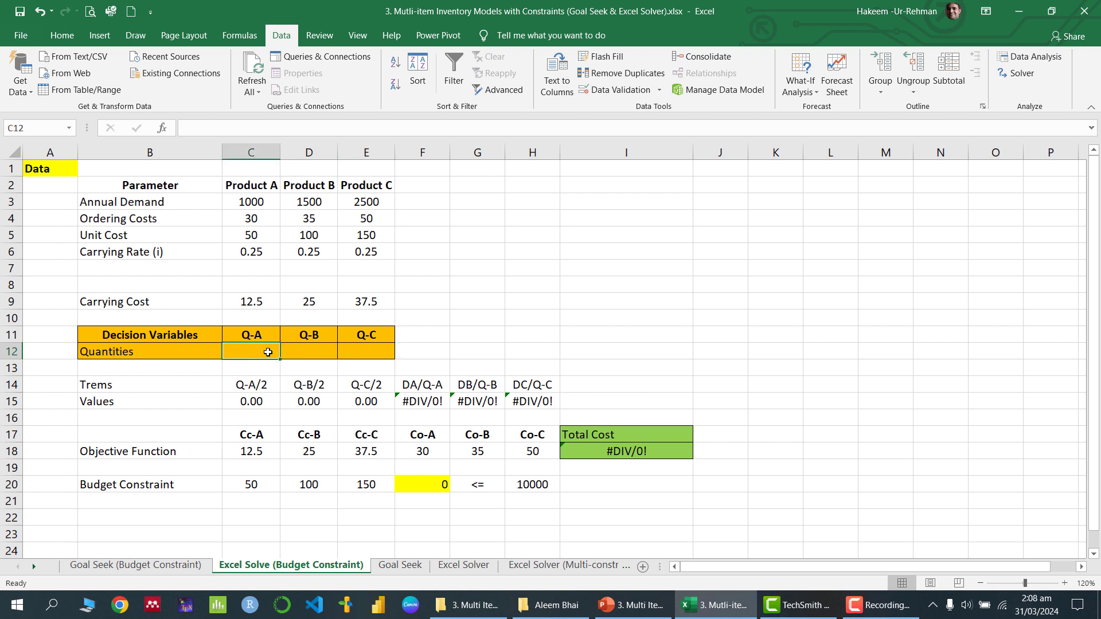
text(1)
key(Tab)
text(1)
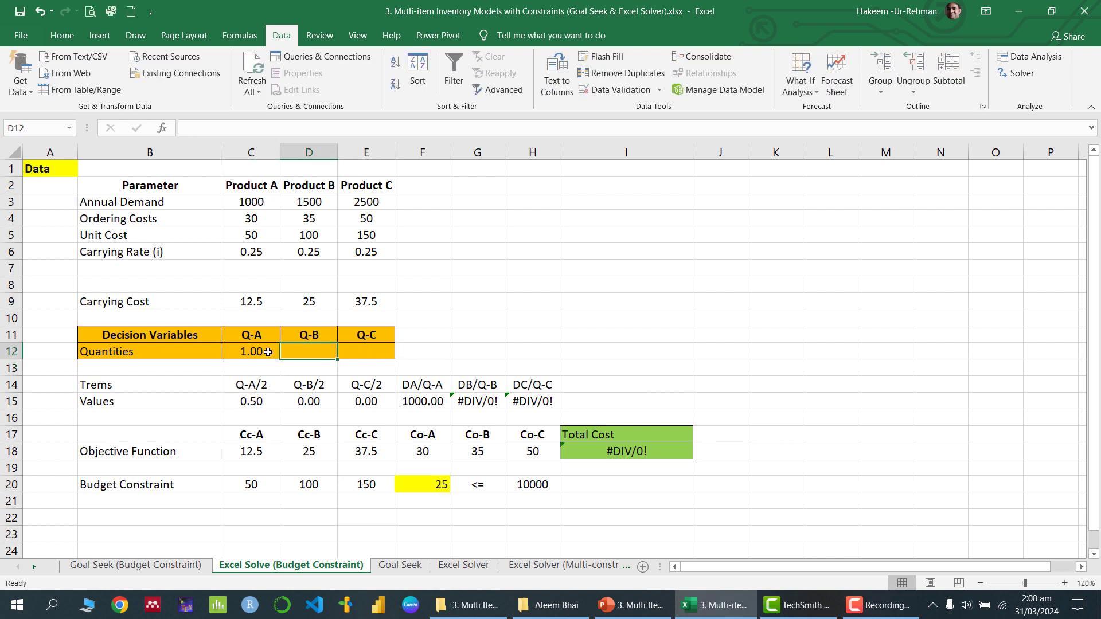
key(Tab)
text(1)
key(Tab)
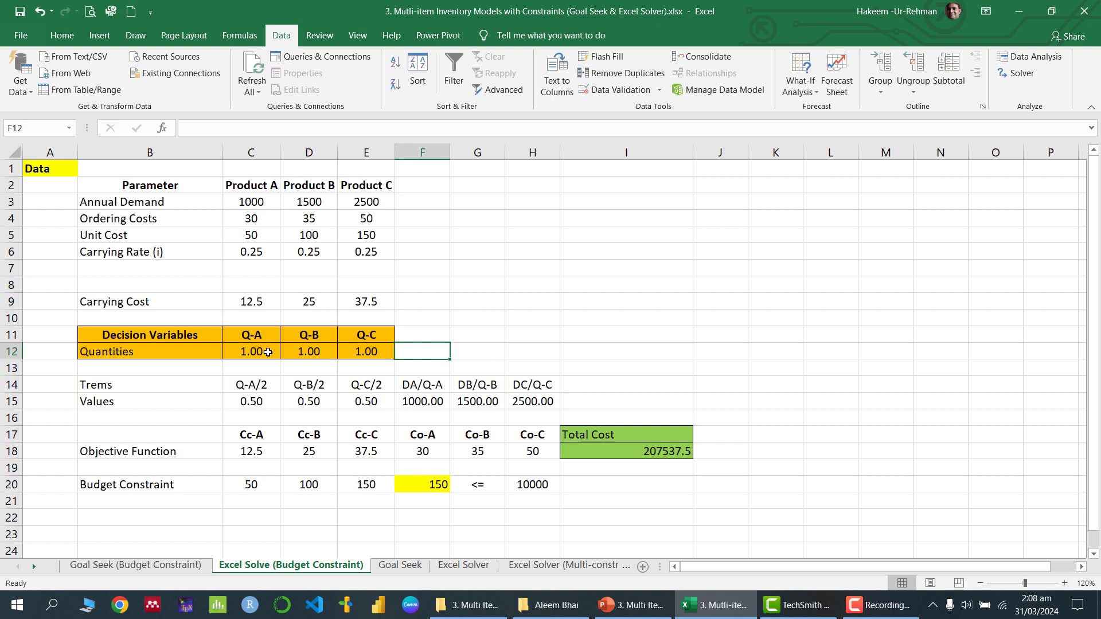
drag(253, 351, 367, 353)
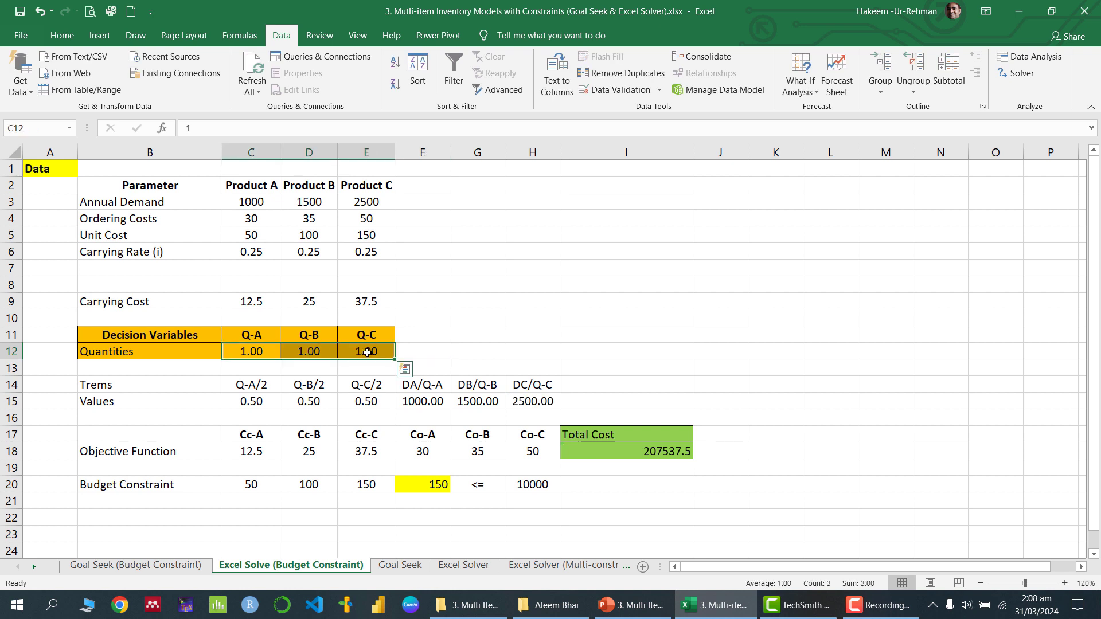
click(466, 344)
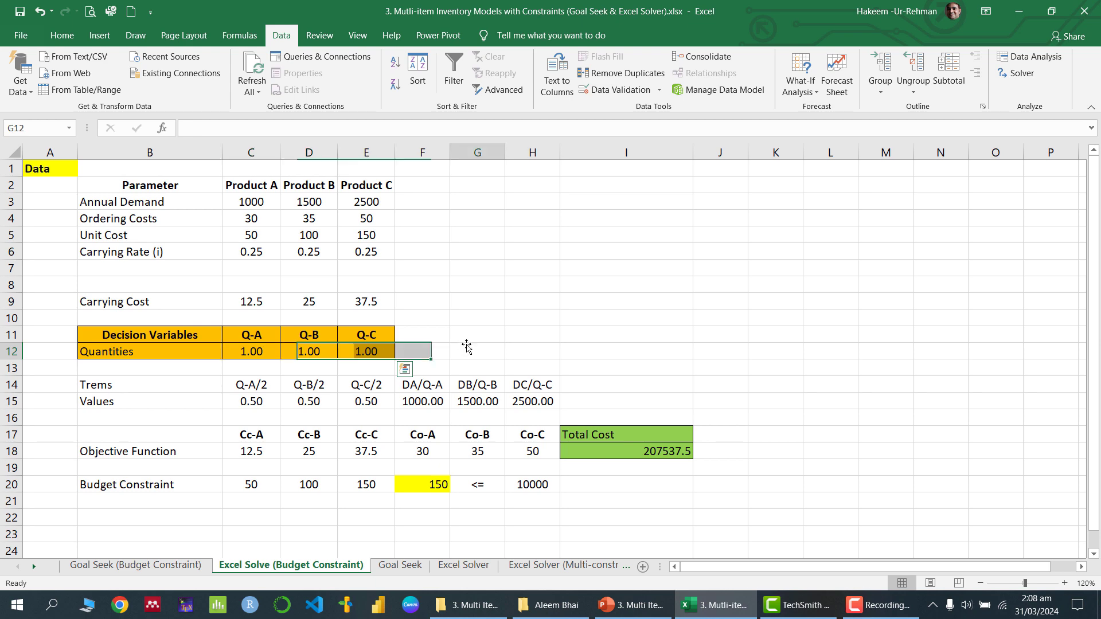
Switch to PowerPoint and highlight the ordering cost term and the carrying cost term with its divisor 2 in the objective function.
click(631, 605)
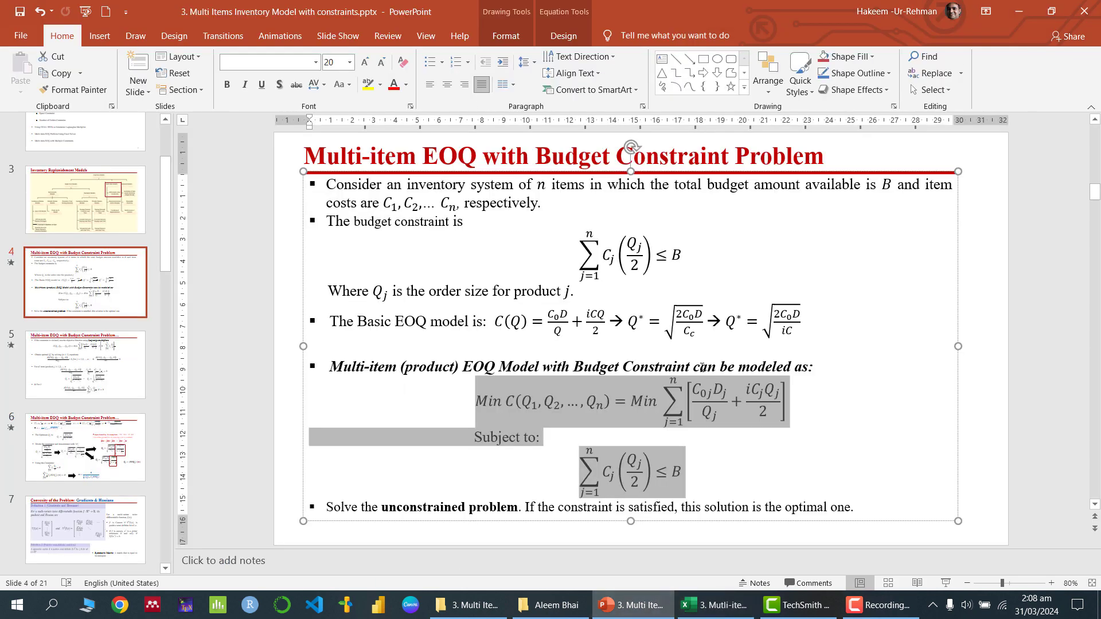
click(719, 441)
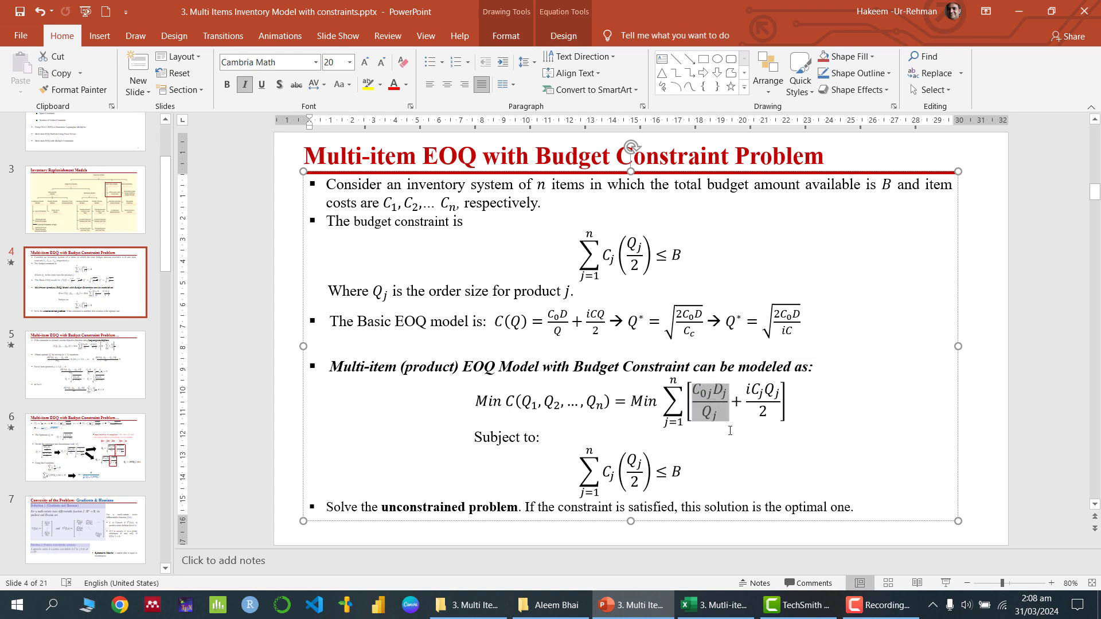
drag(750, 393, 767, 405)
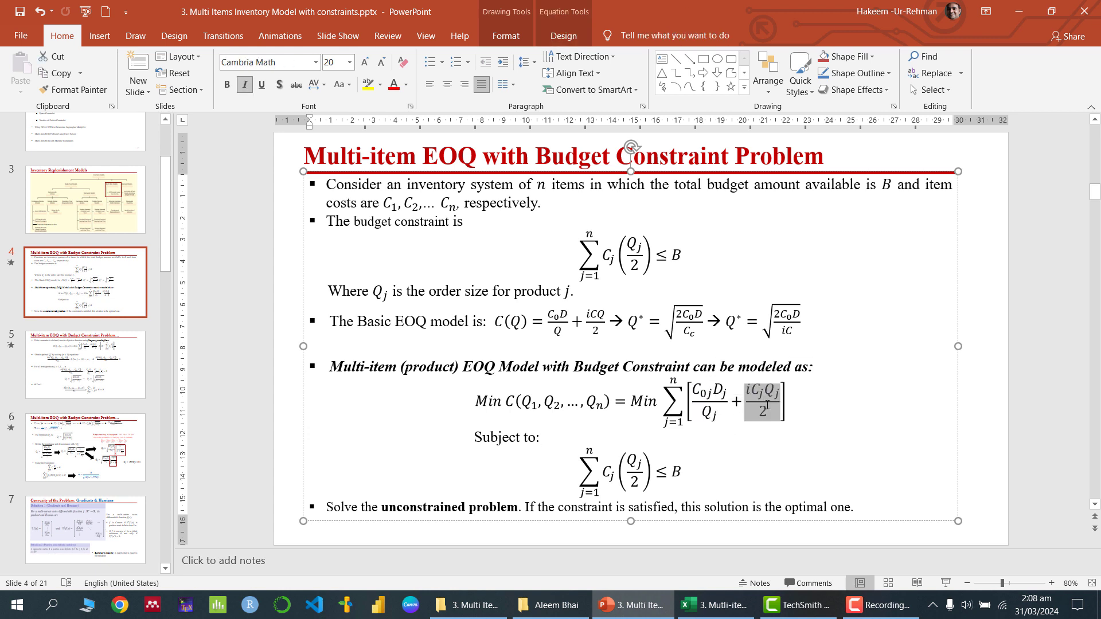
click(785, 456)
drag(767, 391, 778, 399)
double_click(763, 410)
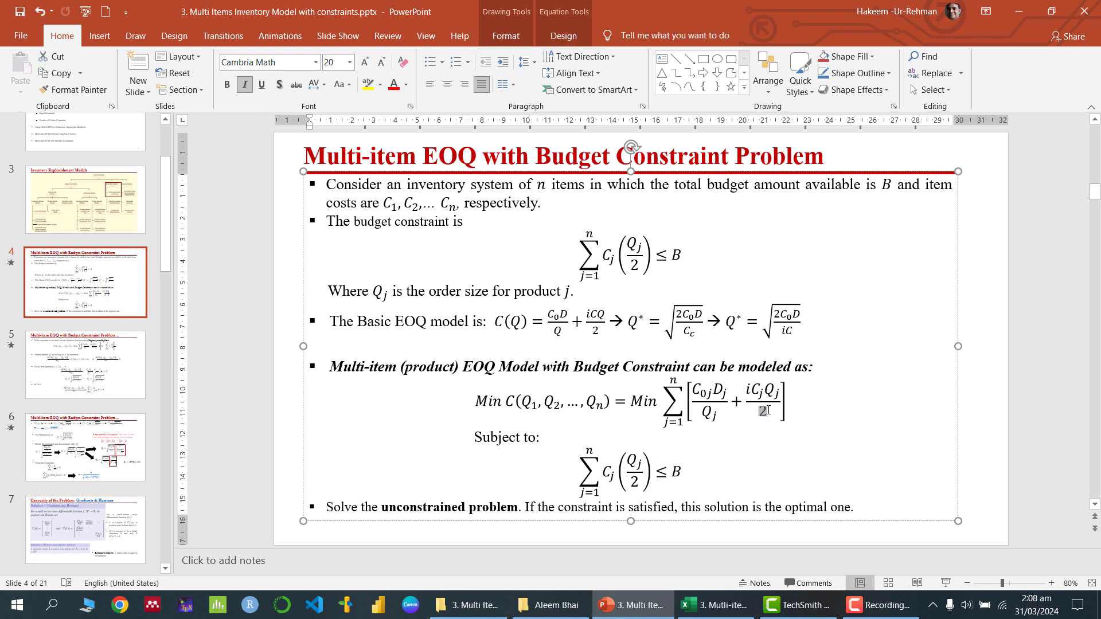
Switch to Excel and examine the term labels Q-A/2, Q-B/2 and Q-C/2 in C14:E14.
click(717, 605)
click(248, 387)
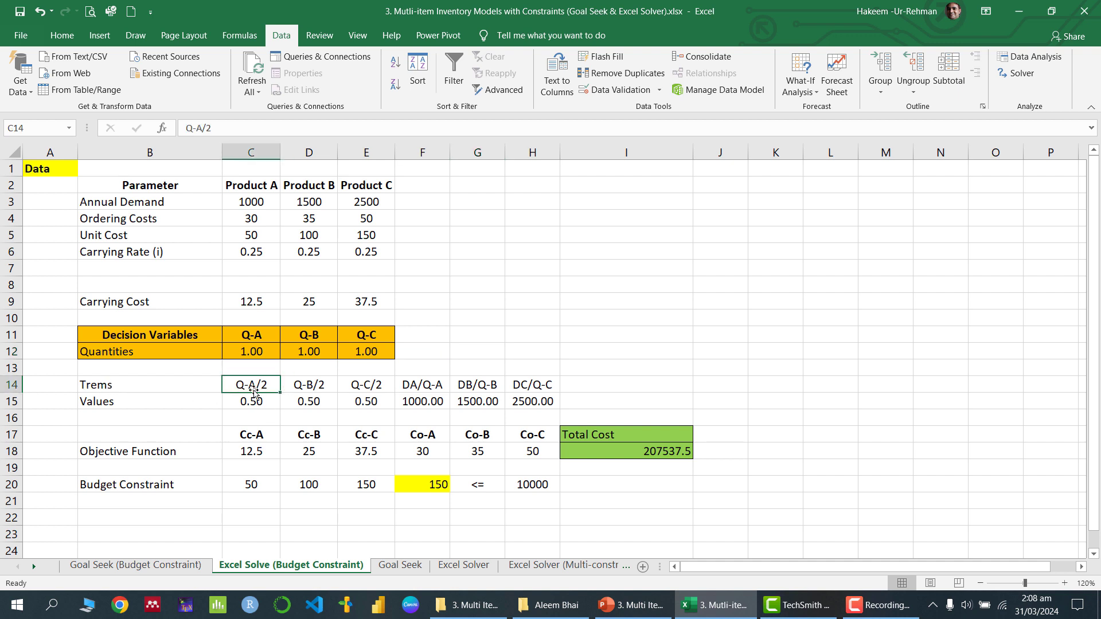
click(307, 386)
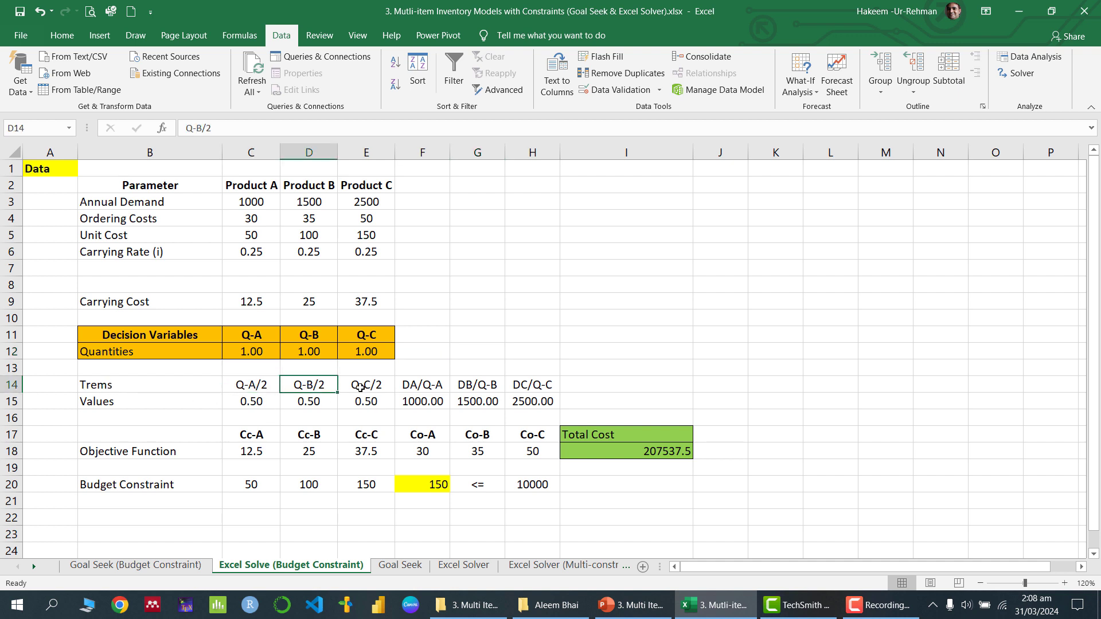
click(357, 386)
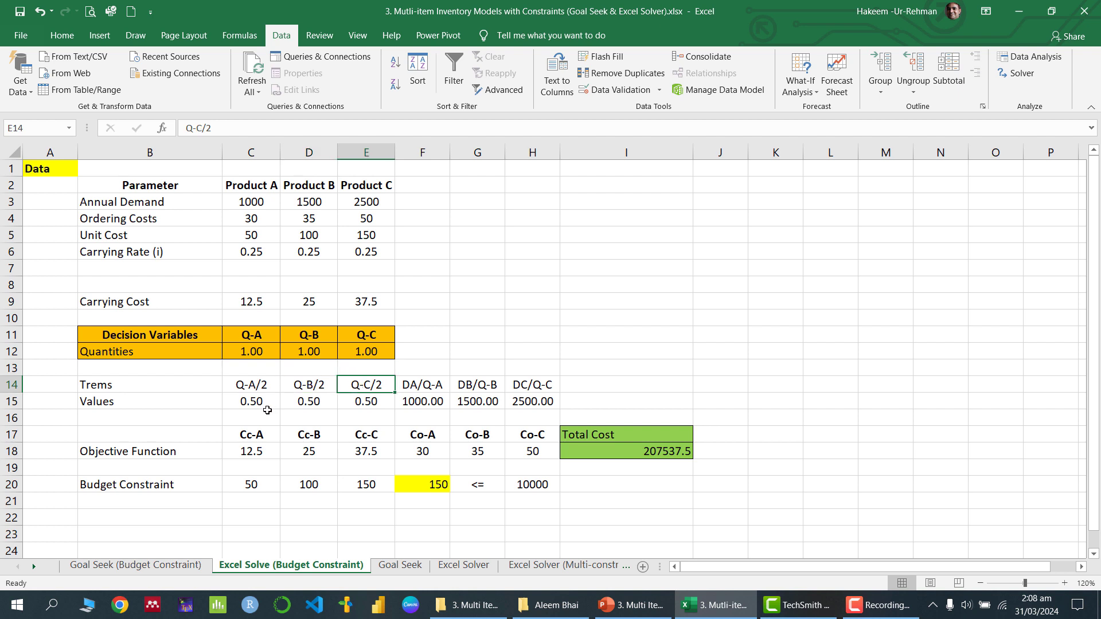
Examine the half-quantity formulas for the three products in C15:E15.
click(249, 402)
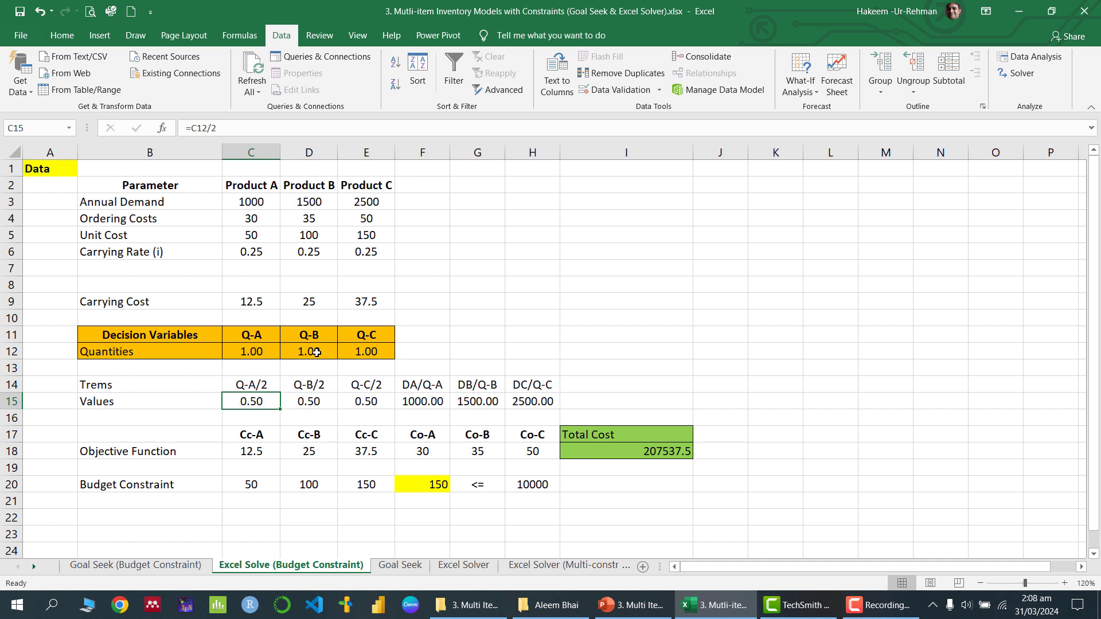
click(313, 404)
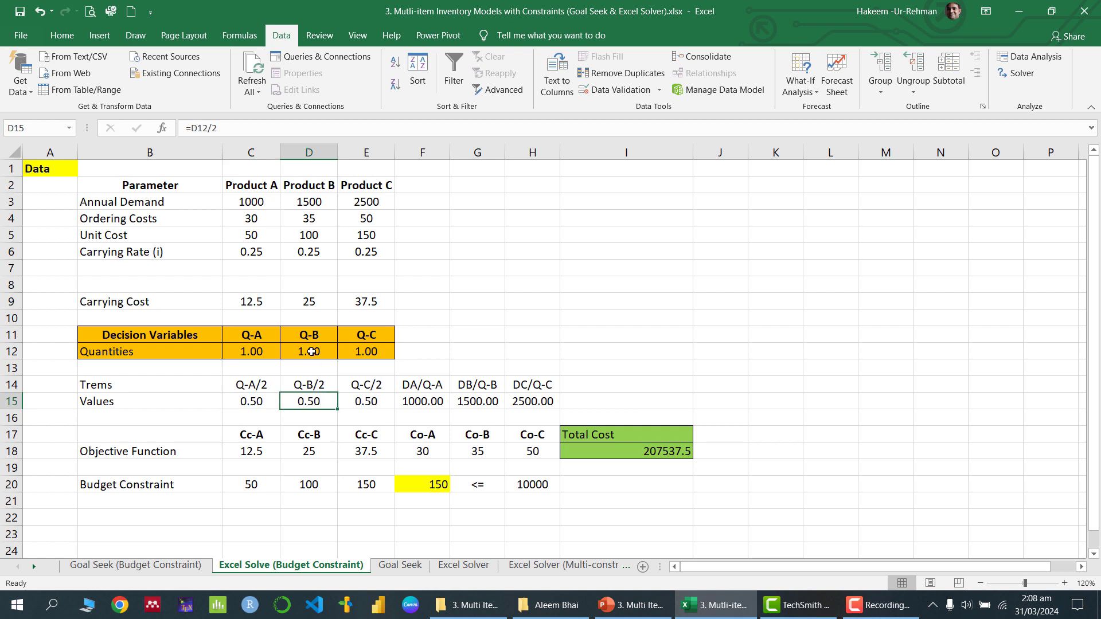
double_click(361, 400)
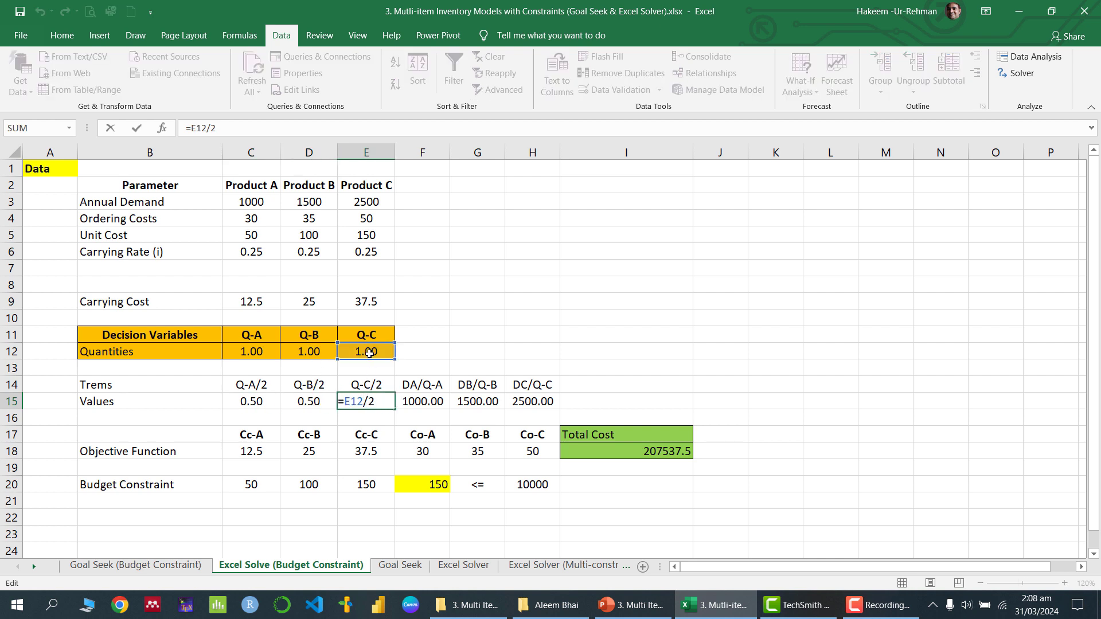
key(Return)
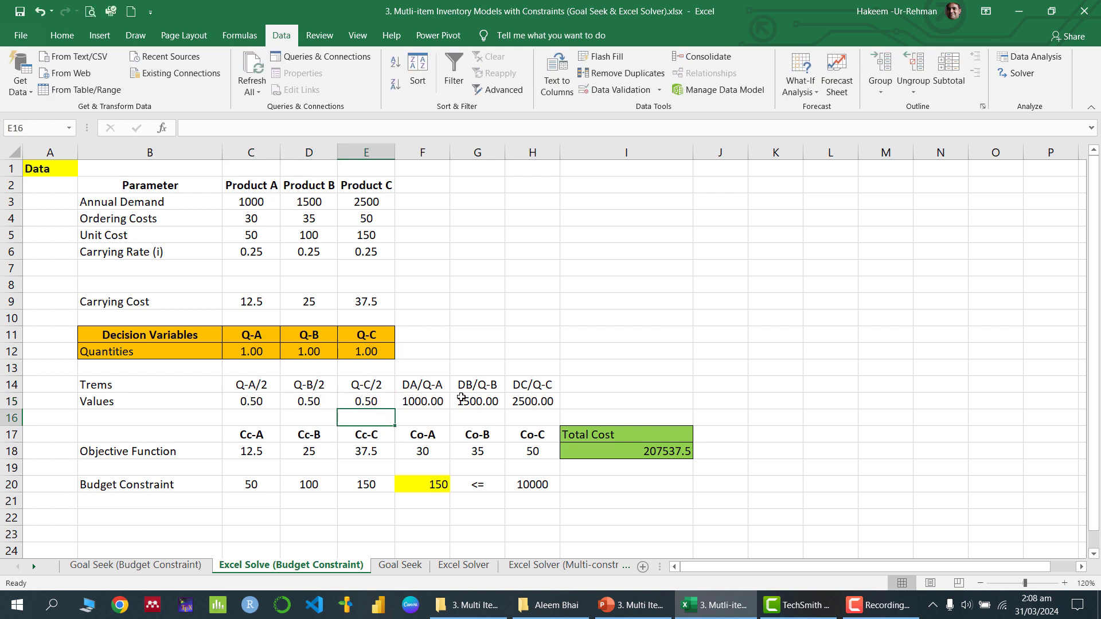
Select the DA/Q-A value in F15, switch to PowerPoint, and highlight Dj and Qj in the ordering cost term.
click(422, 401)
click(645, 615)
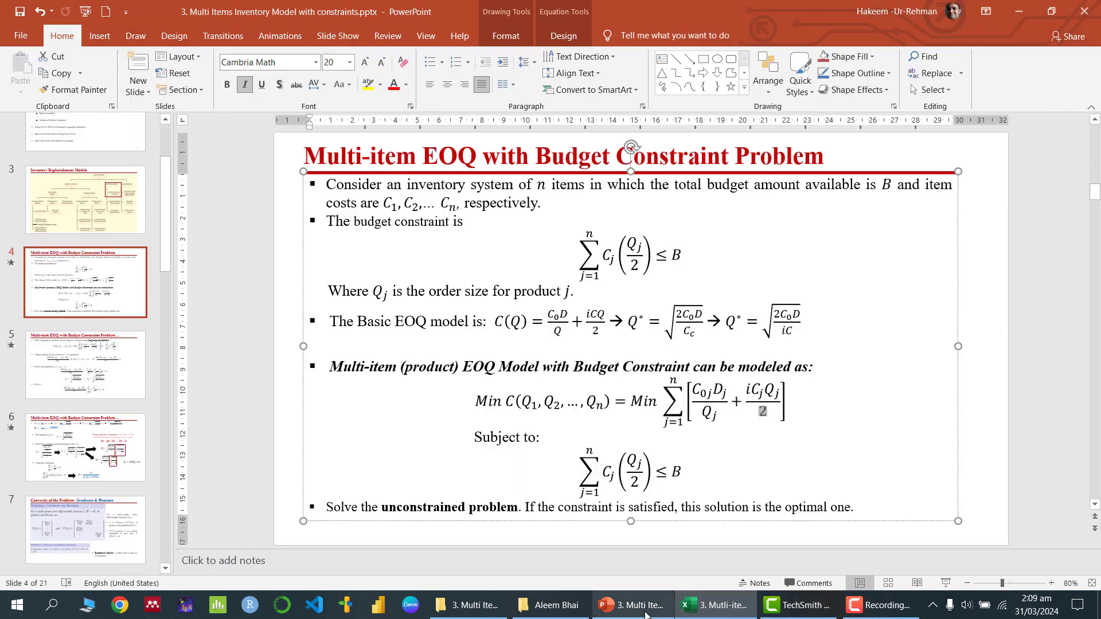
double_click(721, 390)
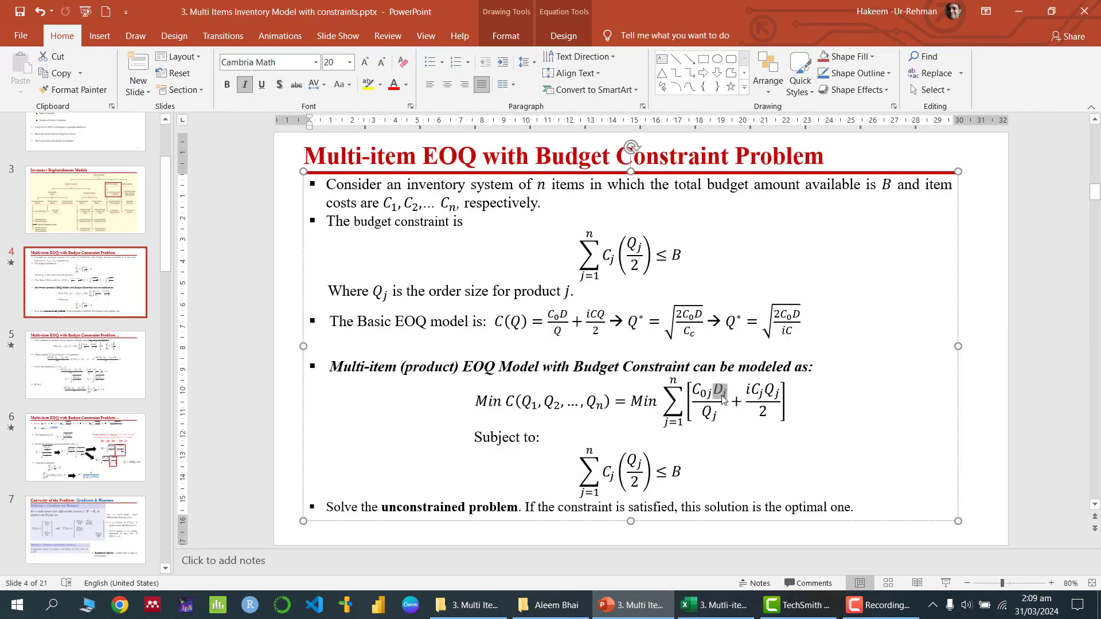
double_click(714, 413)
Switch to Excel and examine the demand-over-quantity formulas for the three products in F15:H15.
click(711, 607)
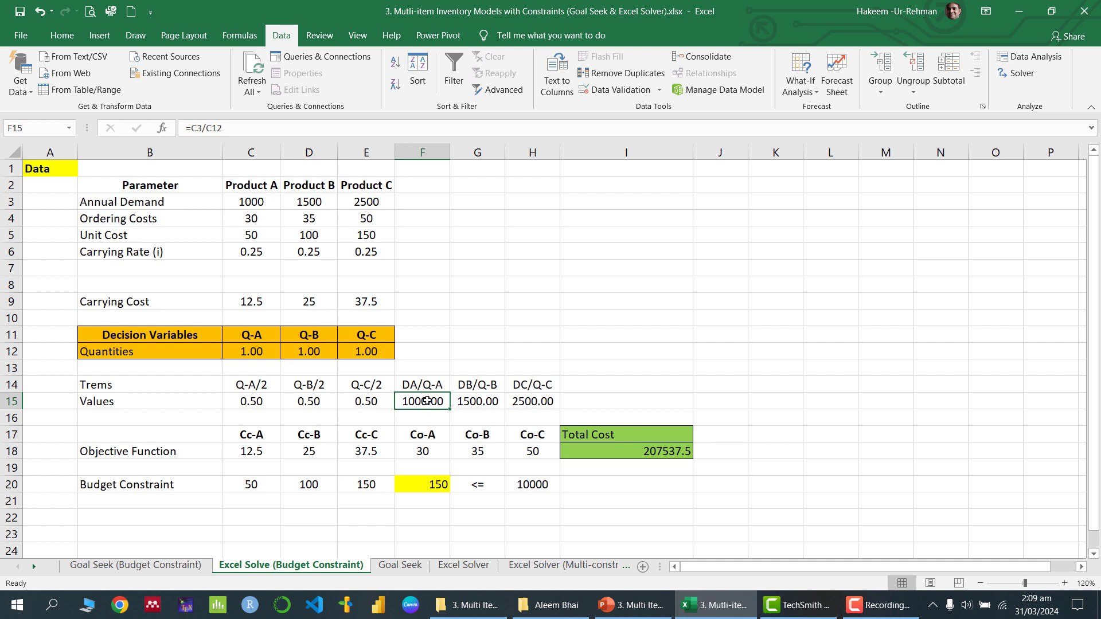
double_click(424, 402)
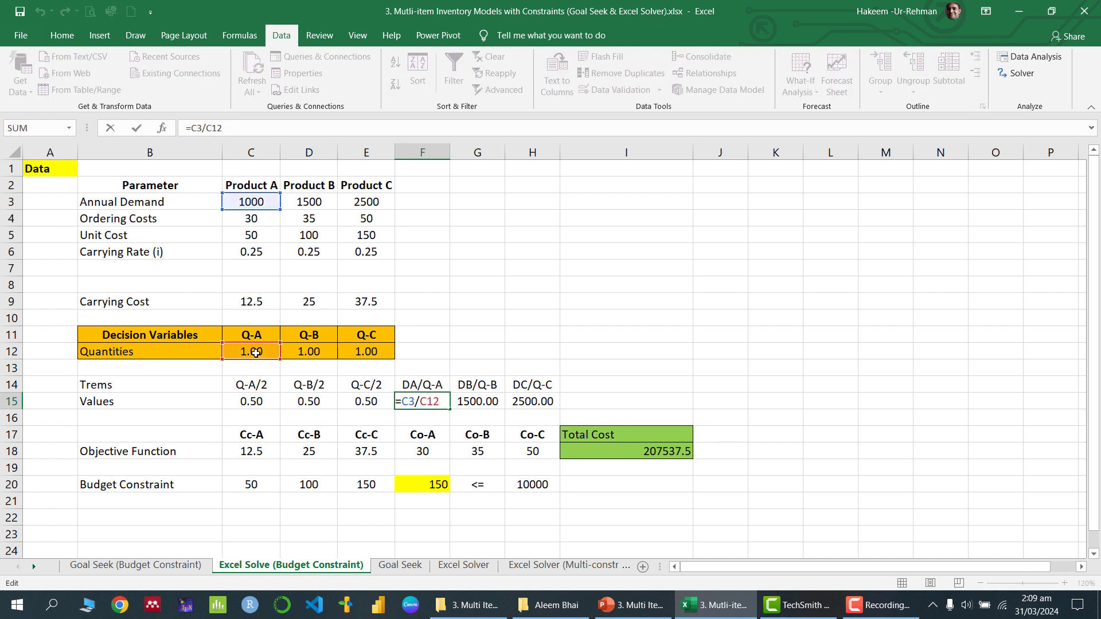
key(Return)
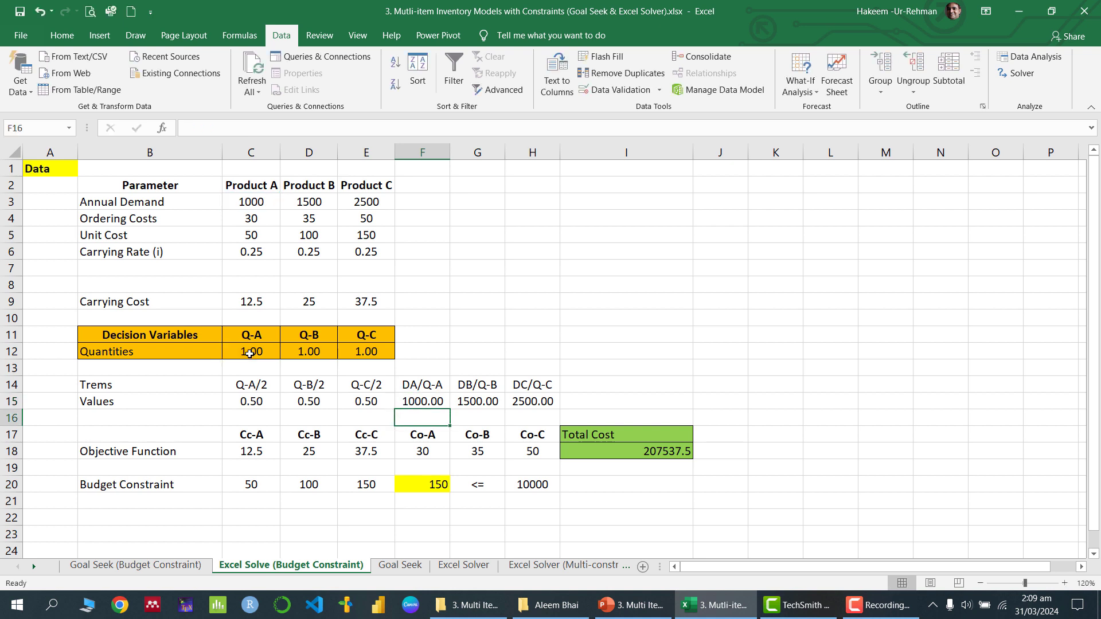
double_click(476, 400)
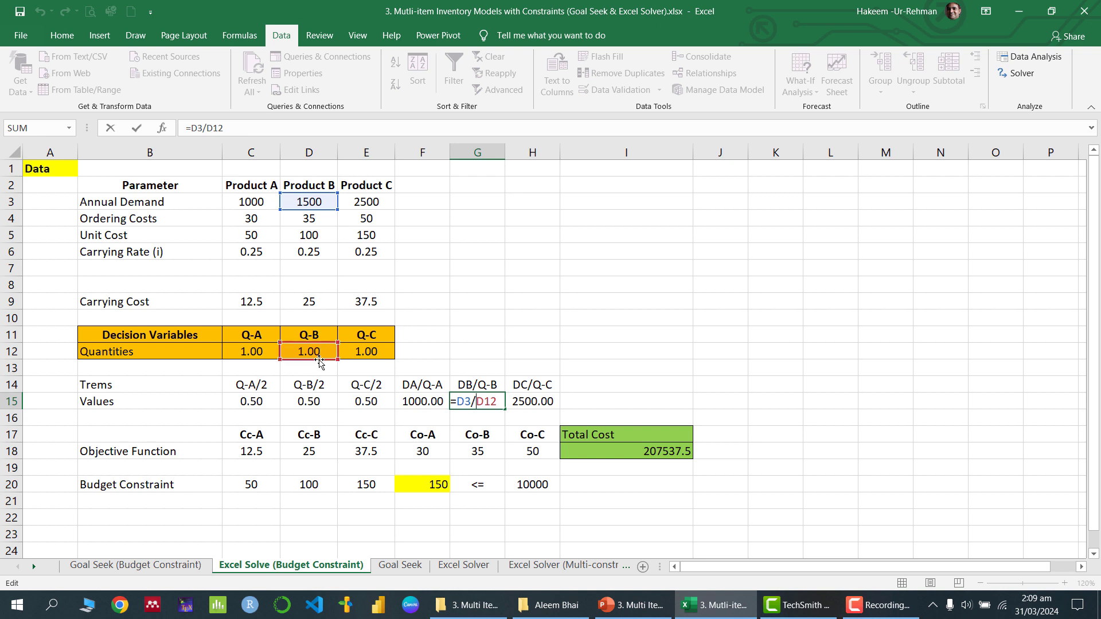
key(Return)
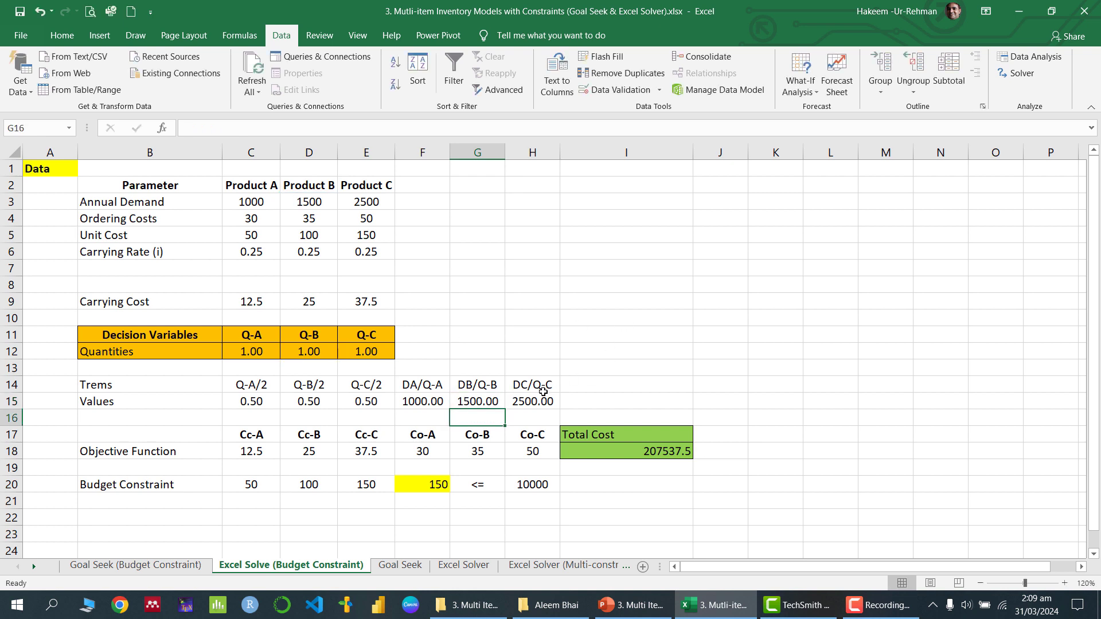
click(539, 400)
Highlight the half-quantity terms and values in C14:E15, and the demand-over-quantity terms and values in F14:H15.
drag(254, 388, 360, 400)
drag(423, 385, 537, 406)
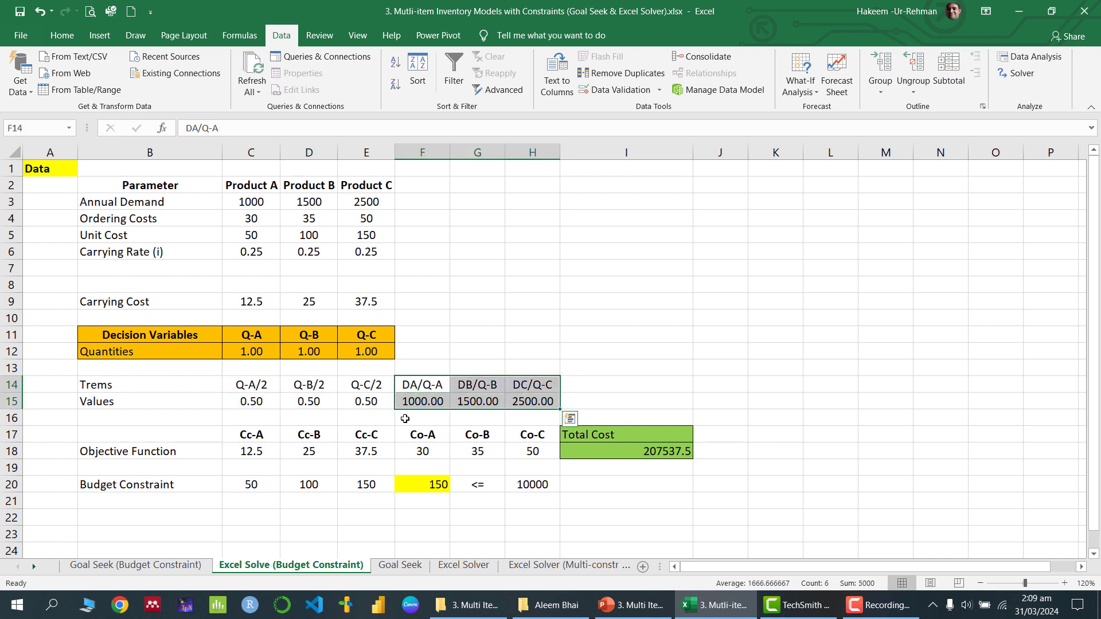
click(305, 422)
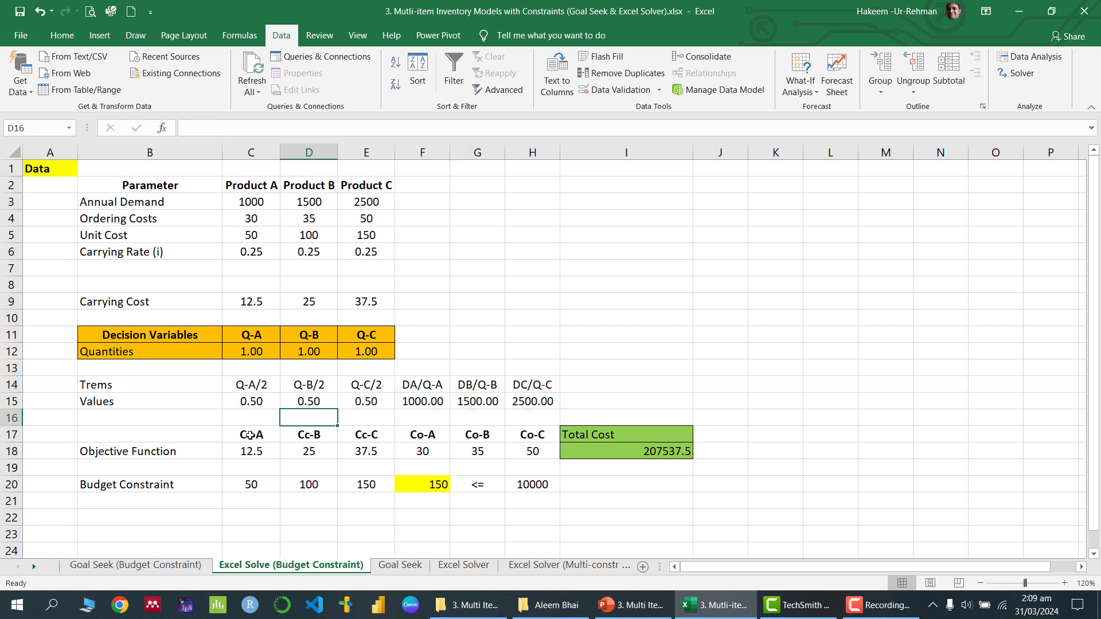
Examine the Cc-A to Cc-C headings in C17:E17 and trace the Cc-A coefficient in C18 to the carrying cost in C9.
click(251, 436)
drag(258, 434, 368, 436)
click(256, 452)
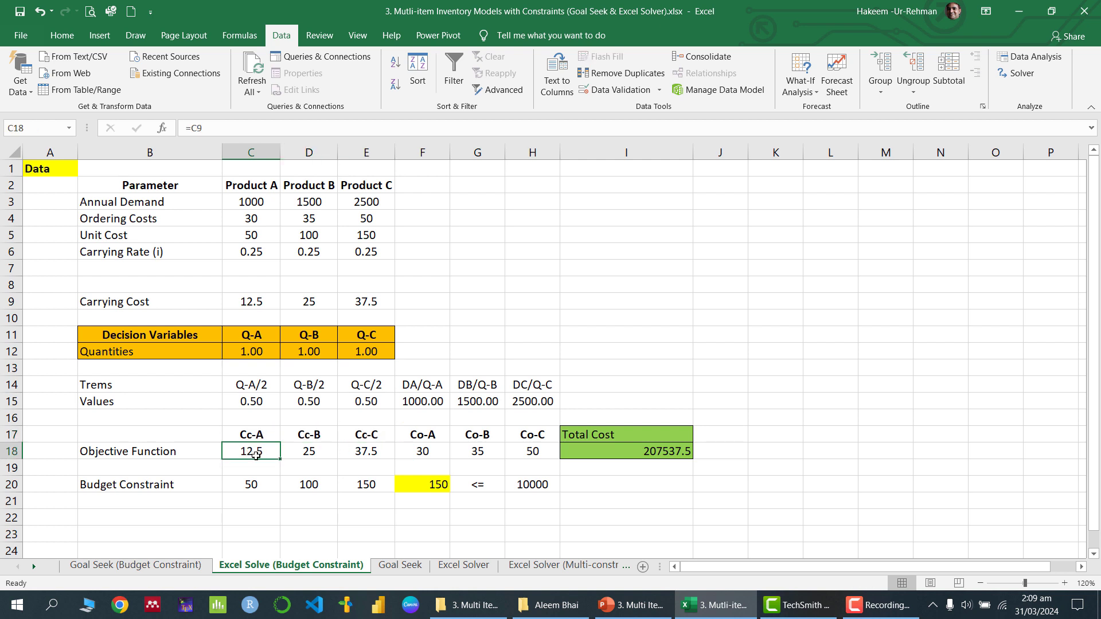
click(249, 303)
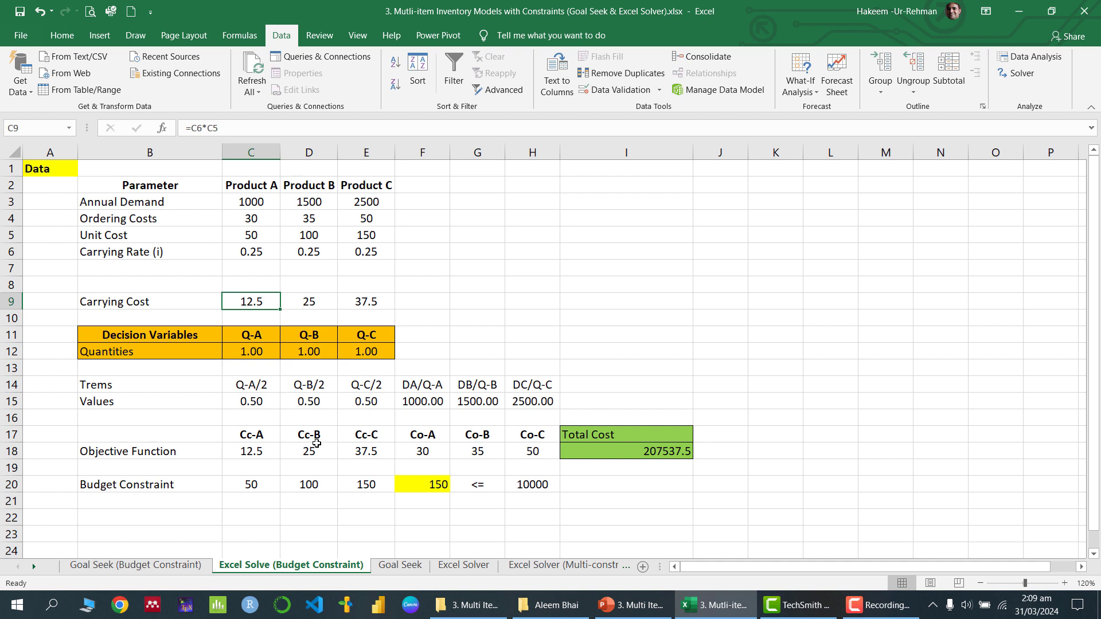
Trace the Cc-B and Cc-C coefficients in D18 and E18 to the carrying costs in D9 and E9.
click(309, 385)
click(309, 451)
click(310, 301)
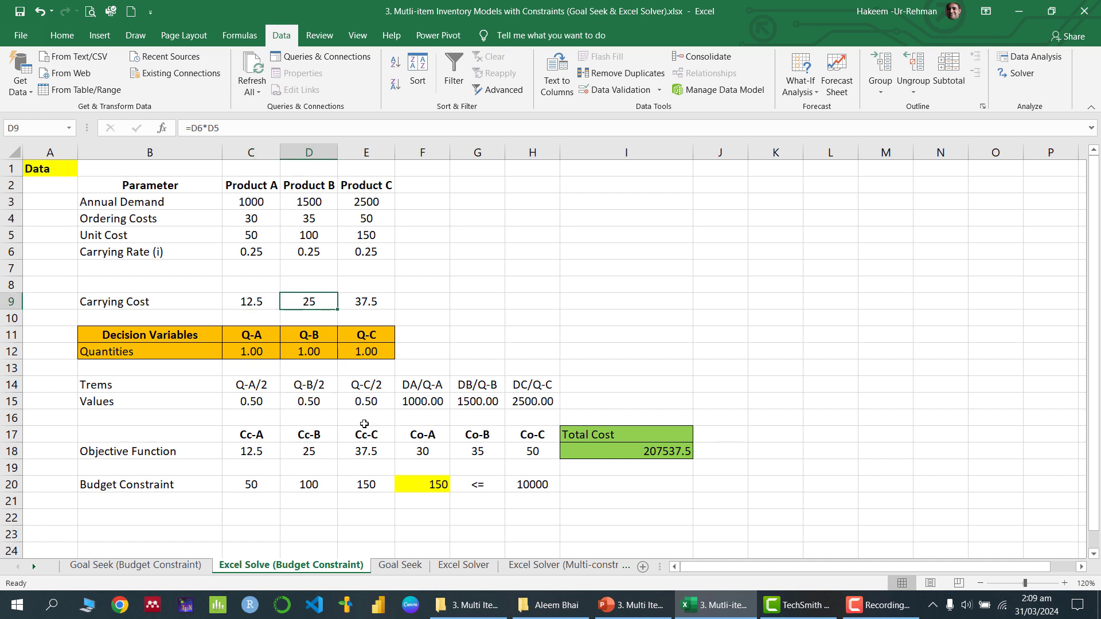
click(372, 451)
click(362, 302)
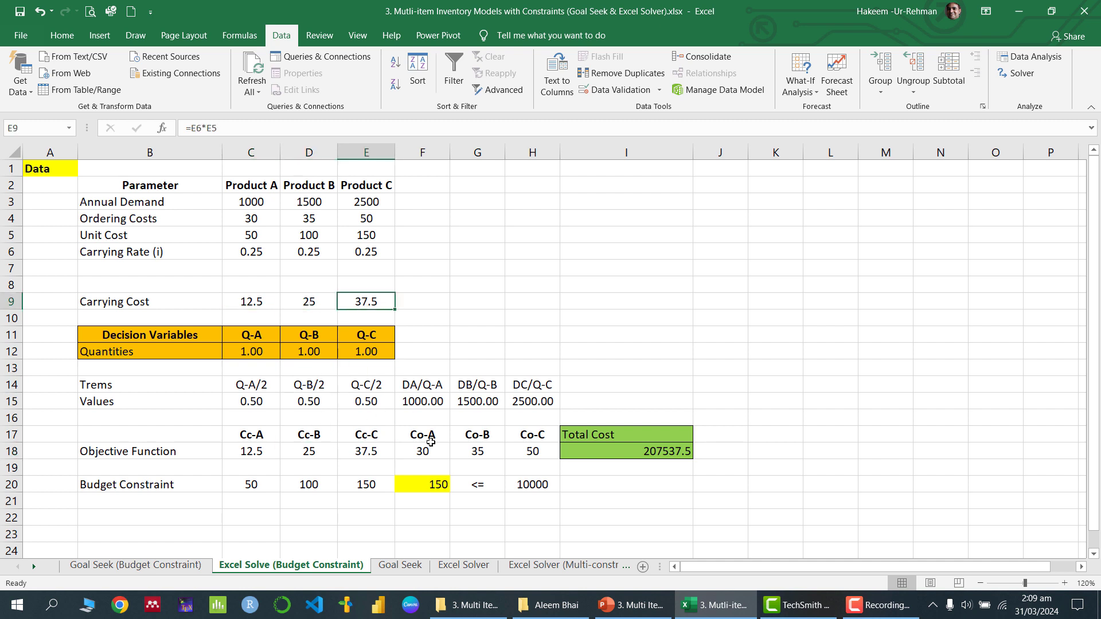
Trace the Co-A to Co-C coefficients in F18:H18 to the products' ordering costs in C4:E4.
click(431, 450)
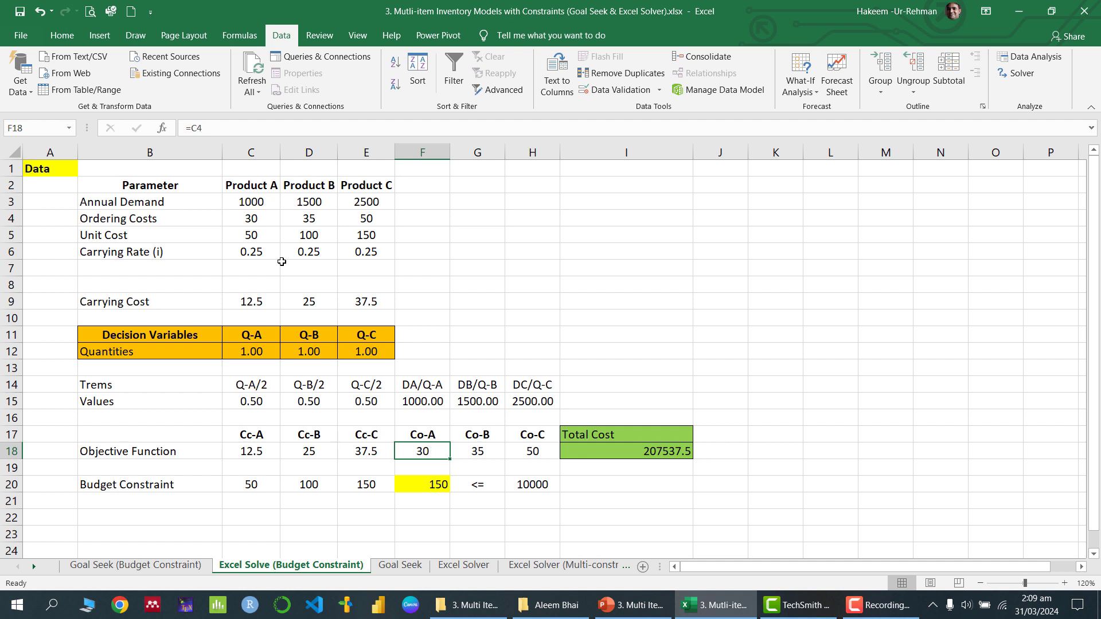
click(252, 217)
click(476, 451)
click(314, 219)
click(520, 451)
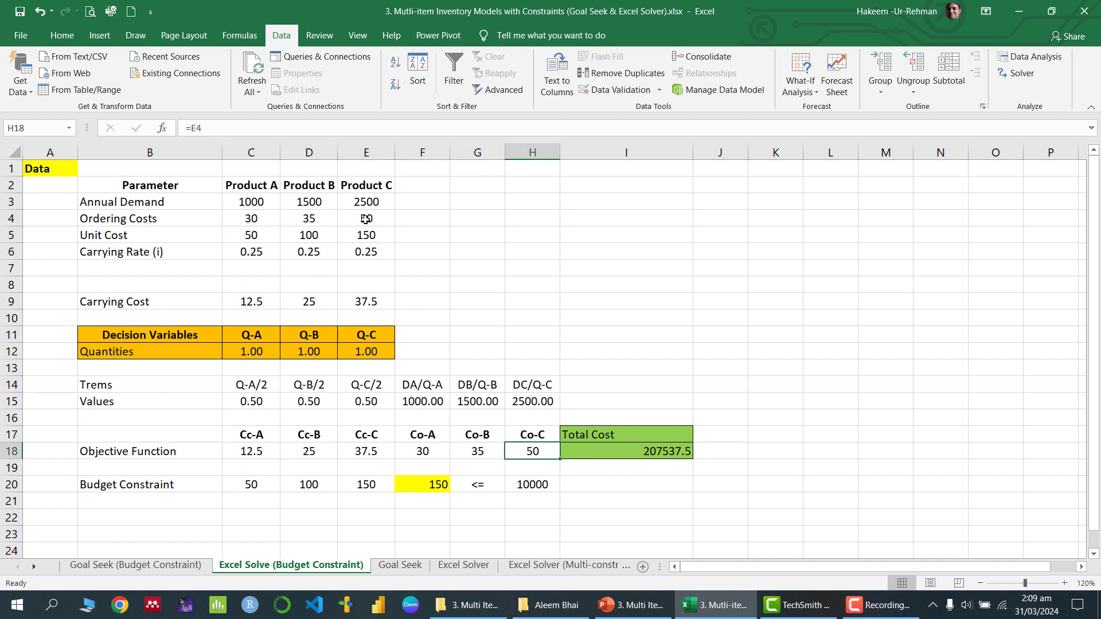
click(366, 218)
Examine the Total Cost SUMPRODUCT formula in I18 and the coefficient and value ranges it references.
click(675, 451)
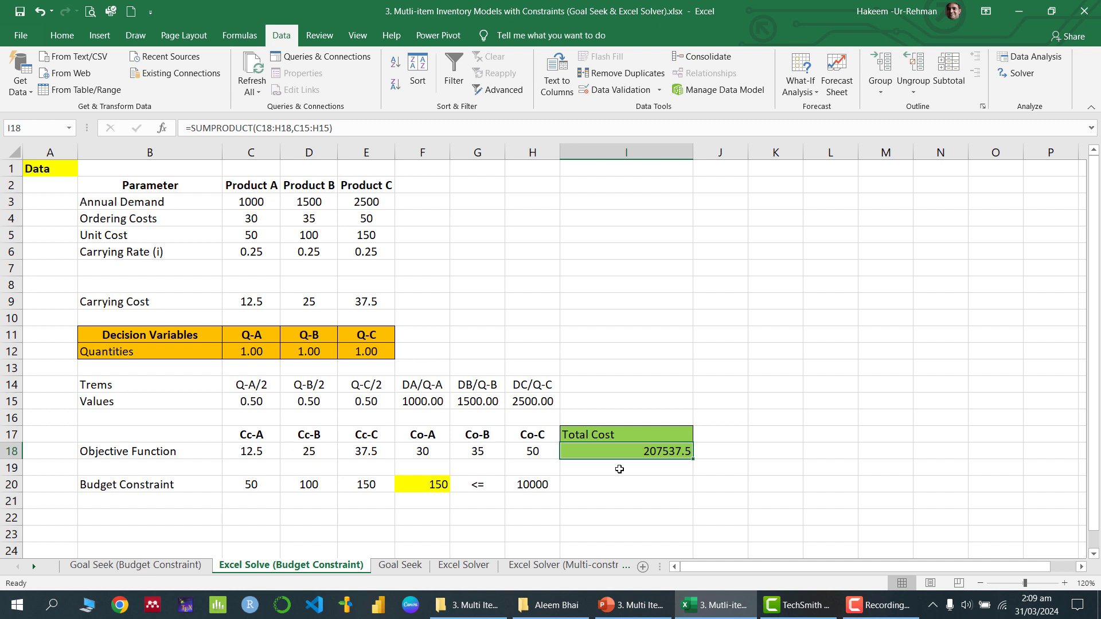
double_click(671, 454)
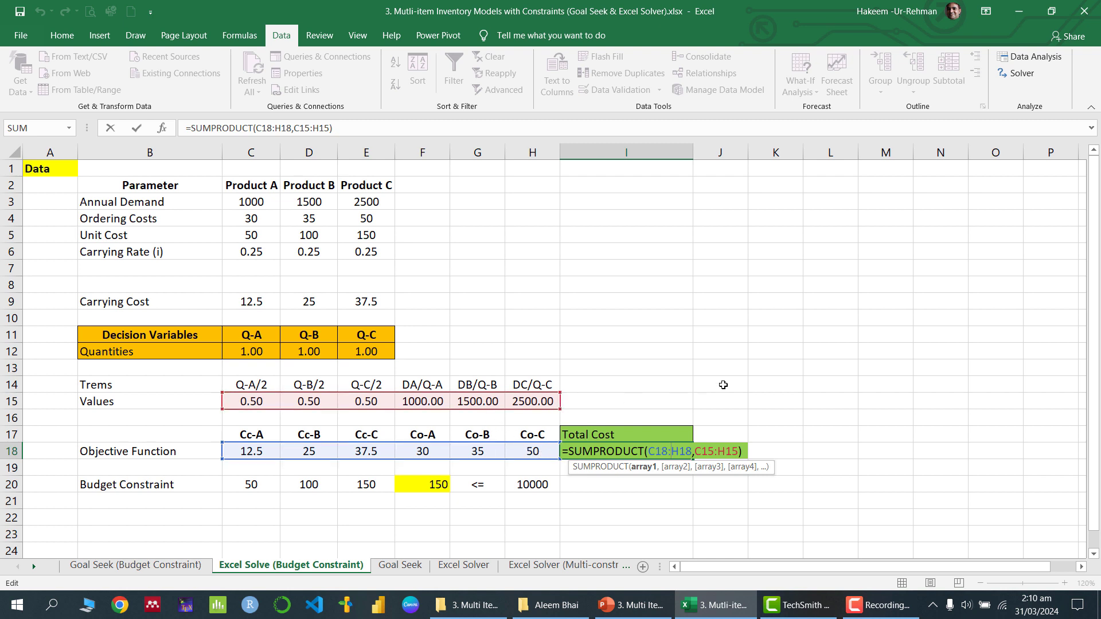
key(Return)
click(667, 452)
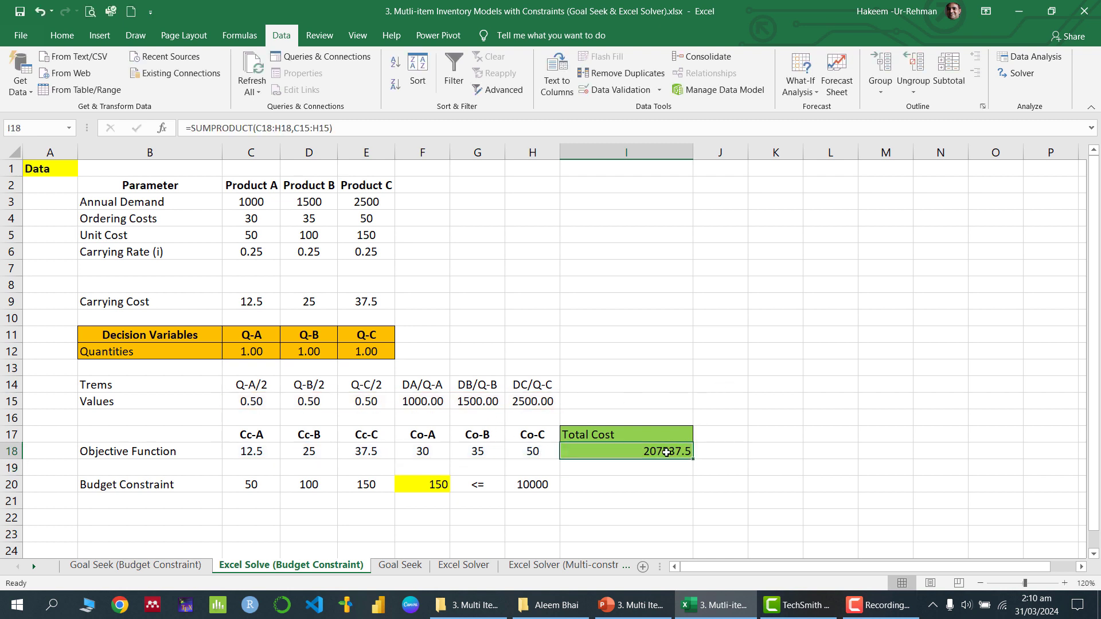
Trace the budget constraint coefficients in C20:E20 to the unit costs in row 5.
click(253, 486)
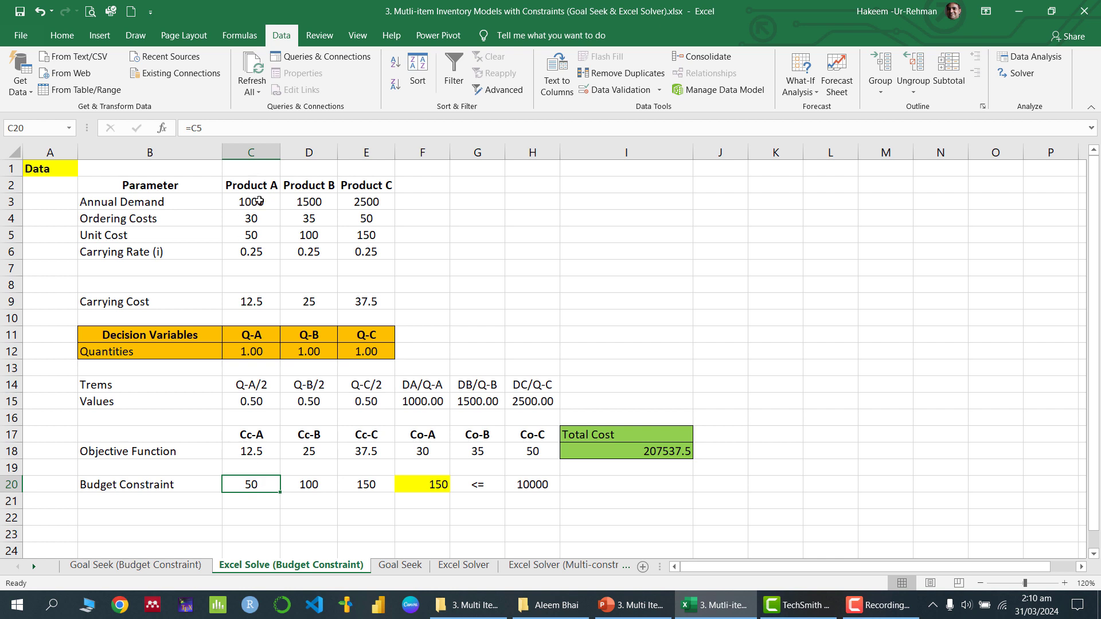
click(322, 487)
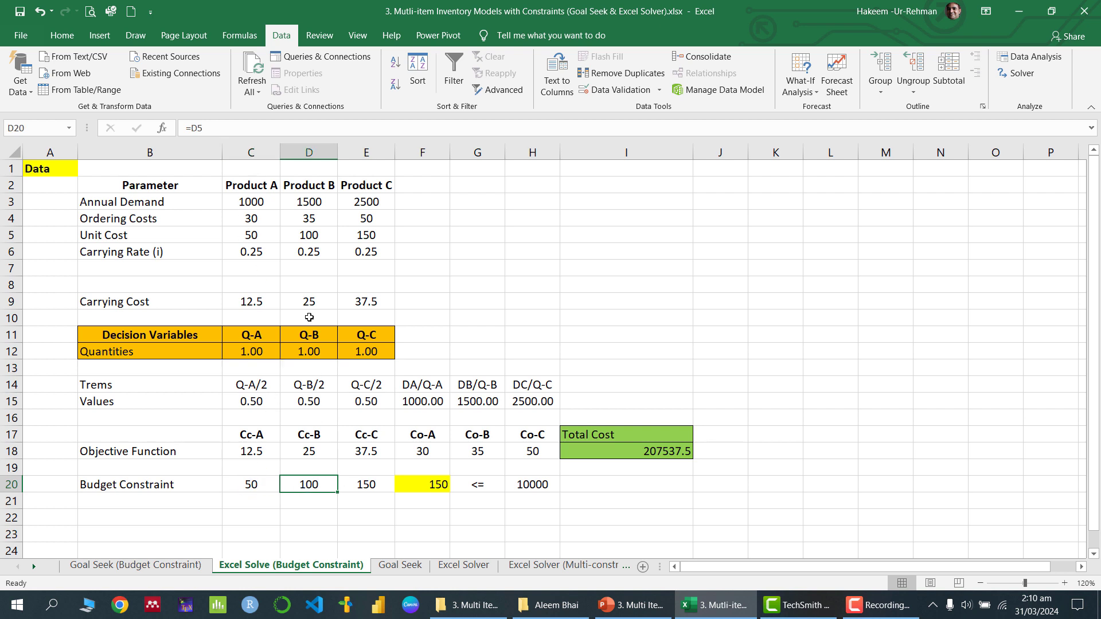
click(314, 240)
click(370, 484)
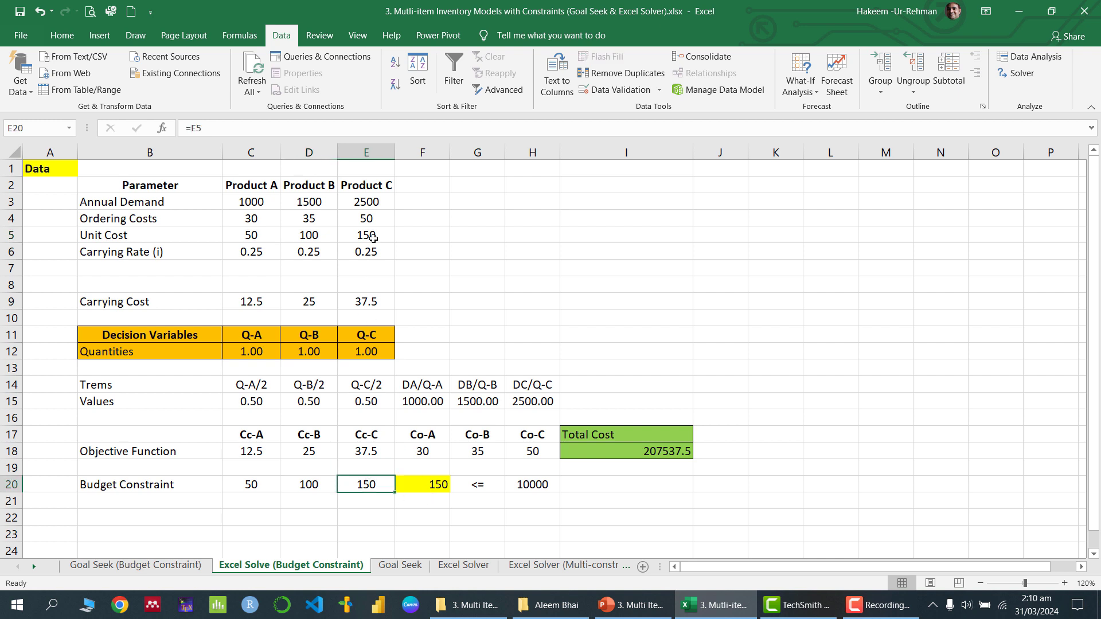
Examine the budget constraint's SUMPRODUCT formula in F20 and the half-quantity values it uses in C15:E15.
click(433, 487)
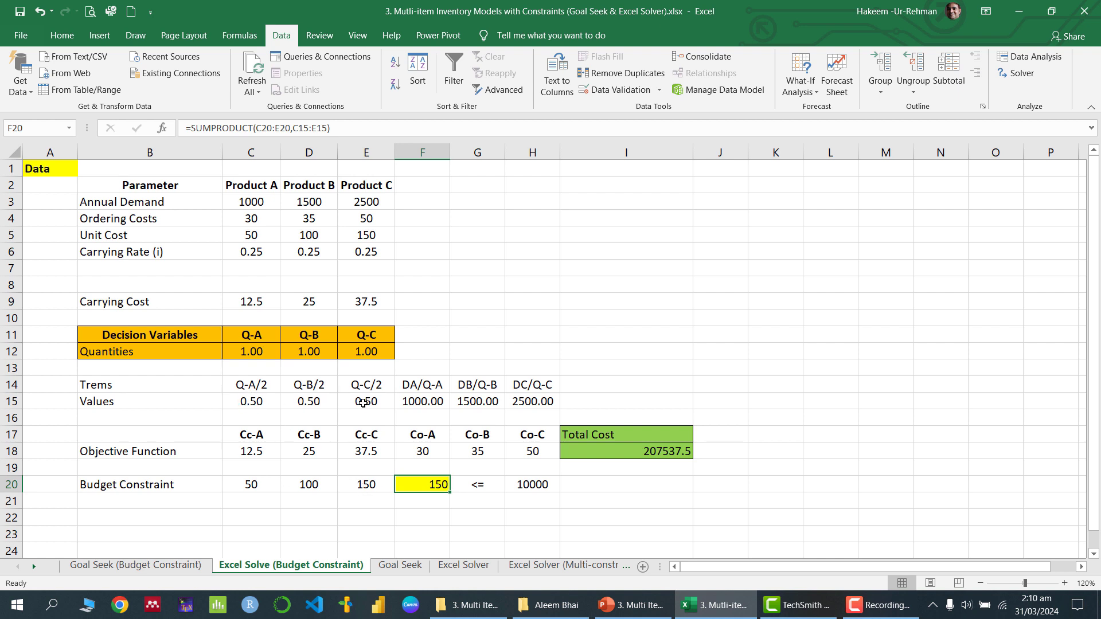
click(250, 403)
click(305, 404)
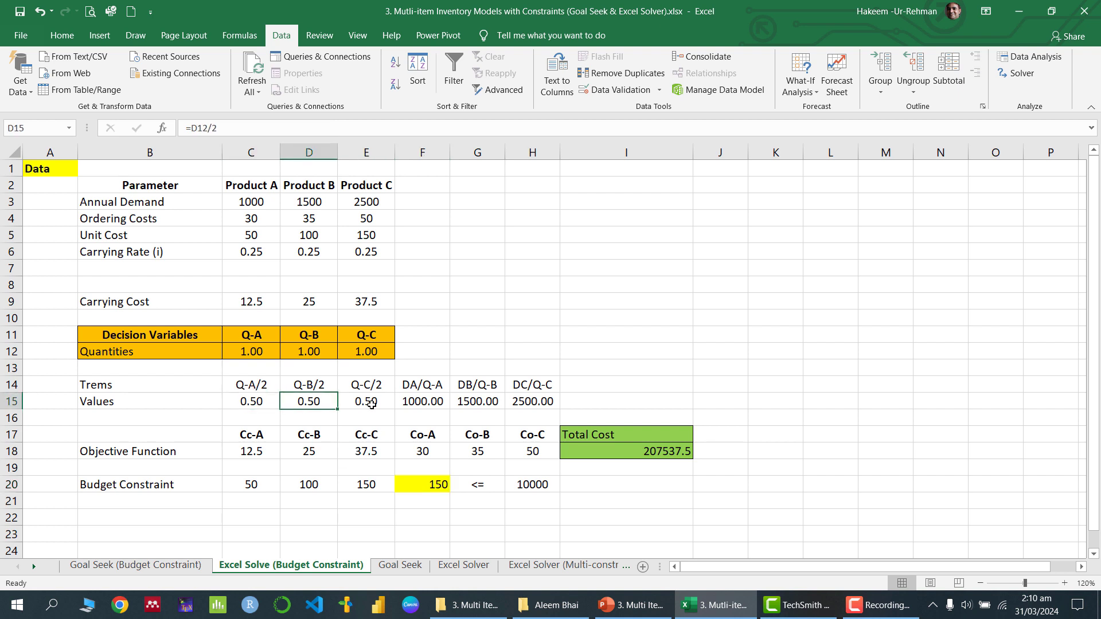
click(371, 403)
click(435, 485)
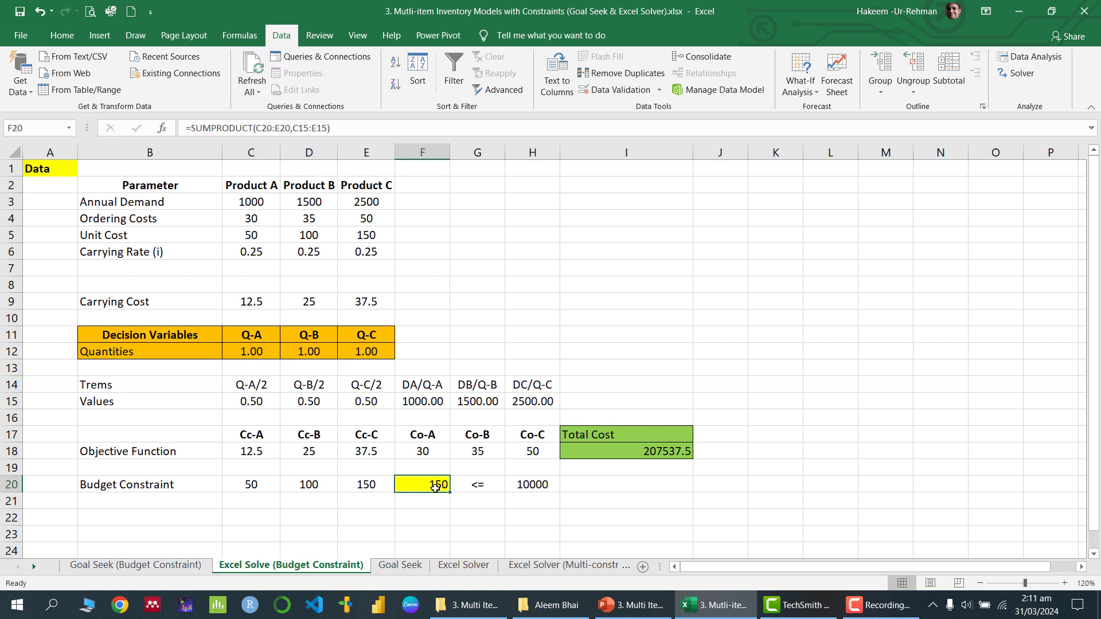
Switch to PowerPoint, highlight the Cj(Qj/2) term in the model's budget constraint, and return to Excel.
click(631, 605)
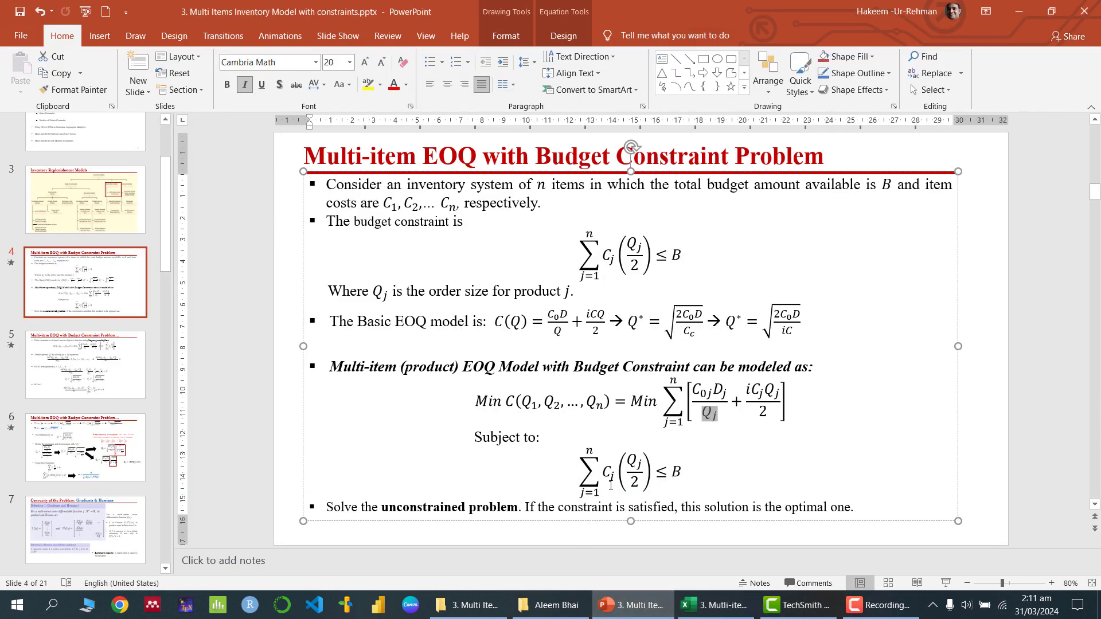
drag(606, 471, 640, 471)
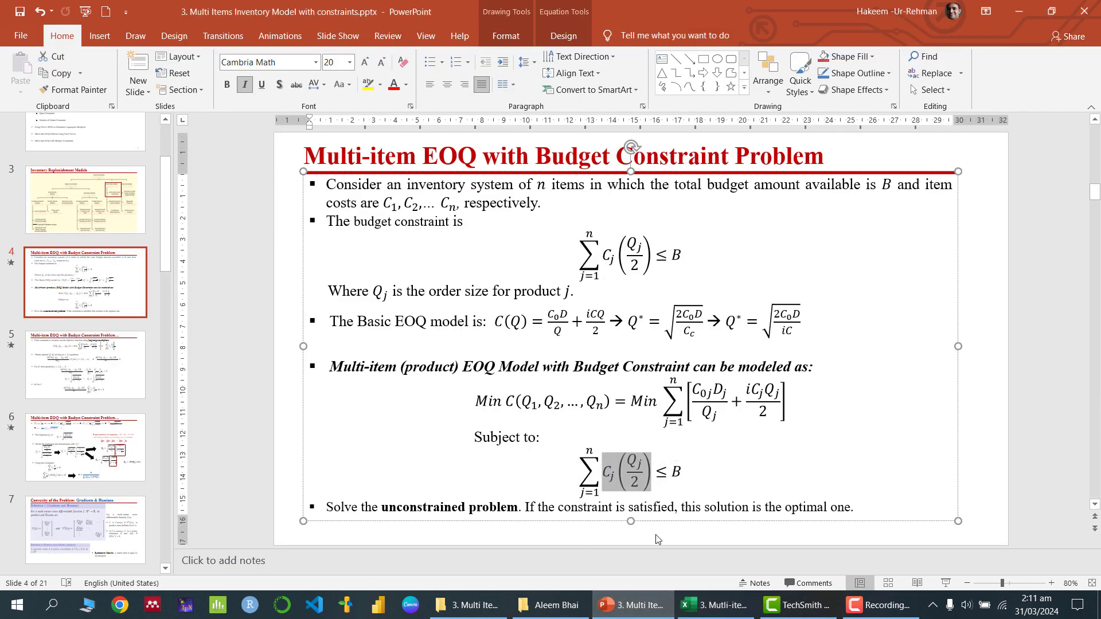
click(711, 605)
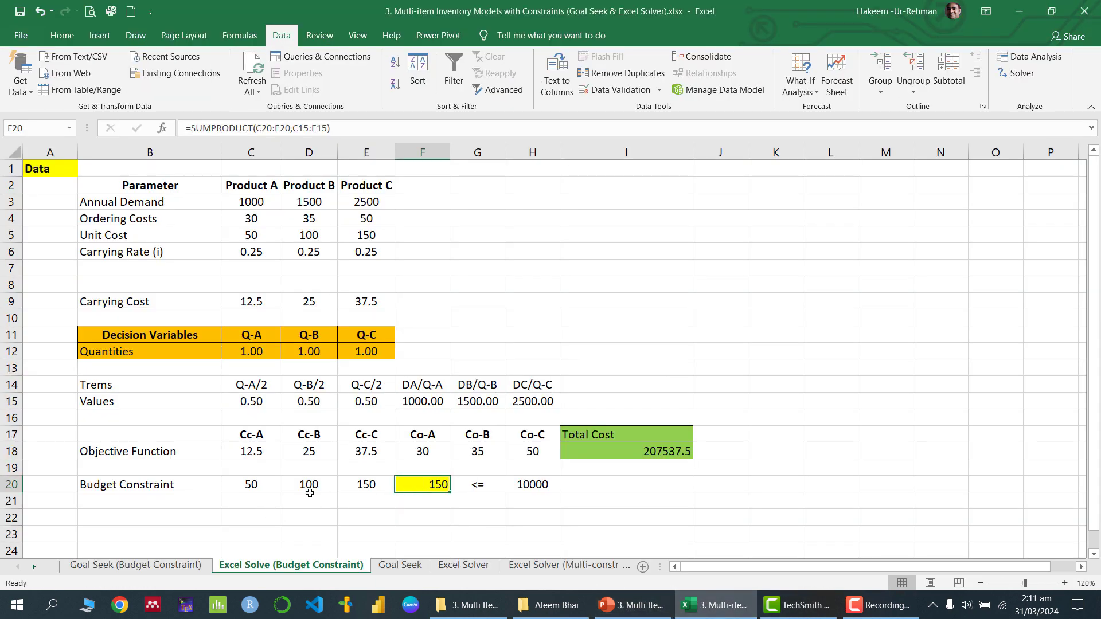
Review the budget constraint coefficients in C20, D20 and E20 along with the constraint formula in F20.
click(249, 489)
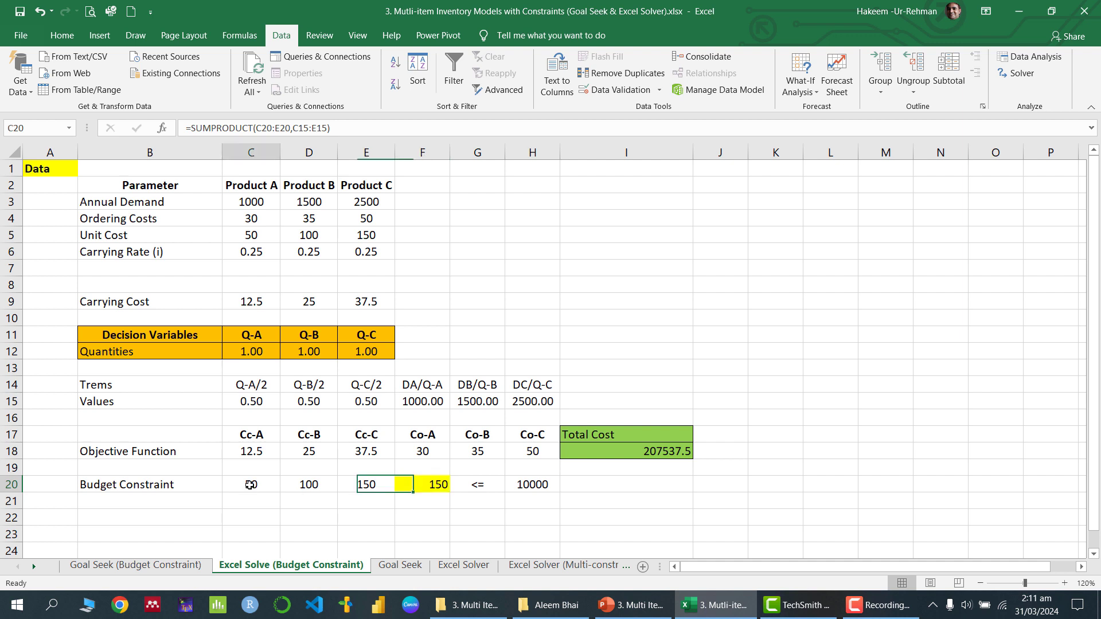
click(310, 487)
click(363, 485)
click(256, 487)
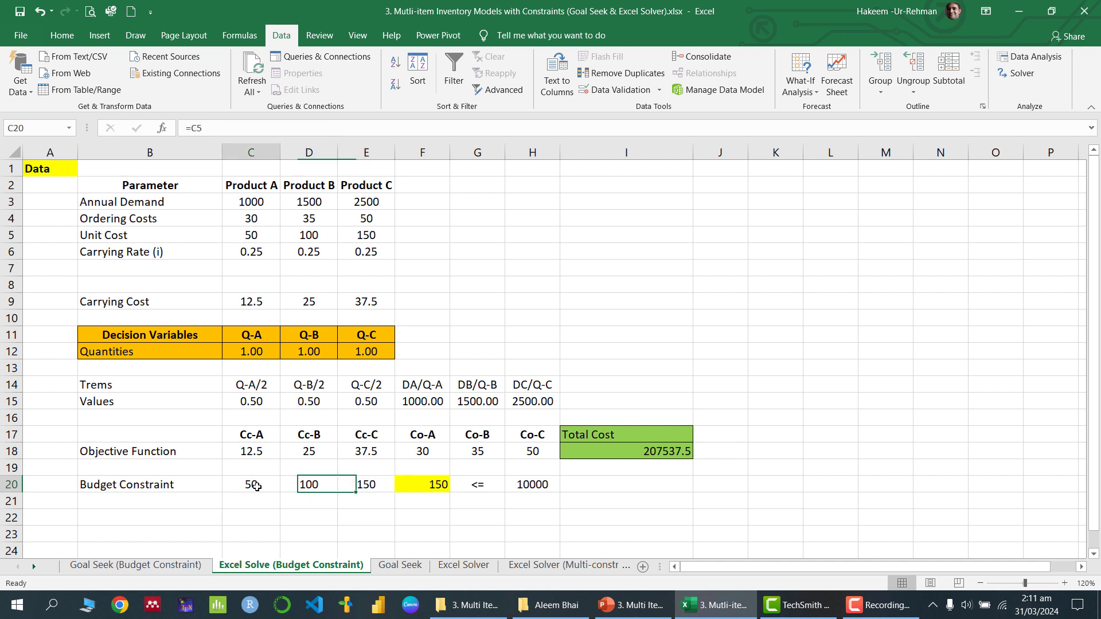
click(310, 486)
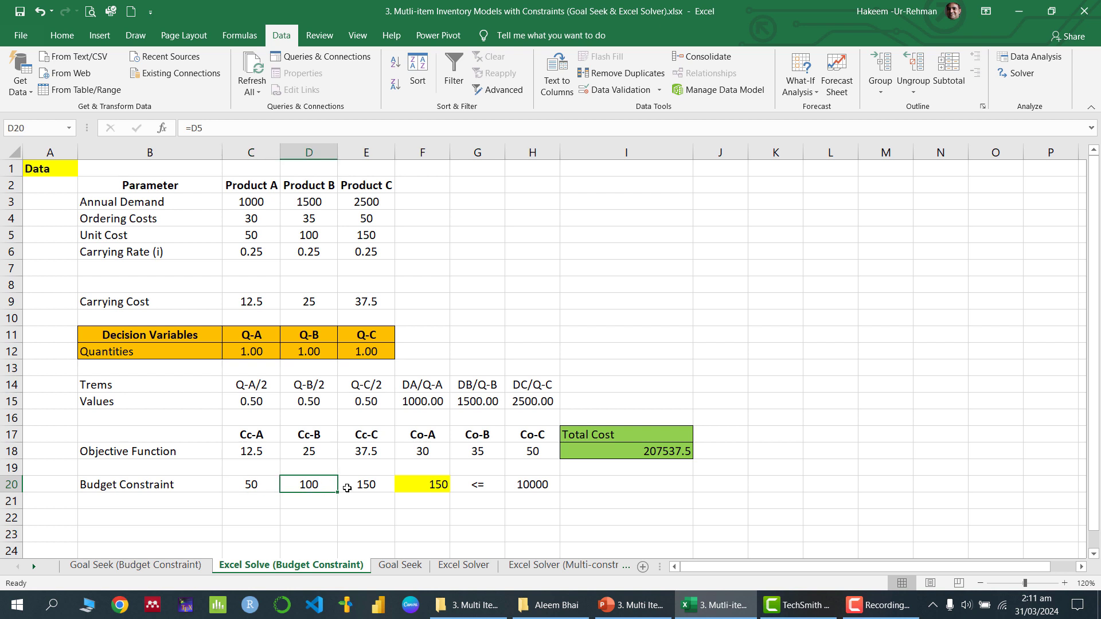
click(363, 485)
click(404, 486)
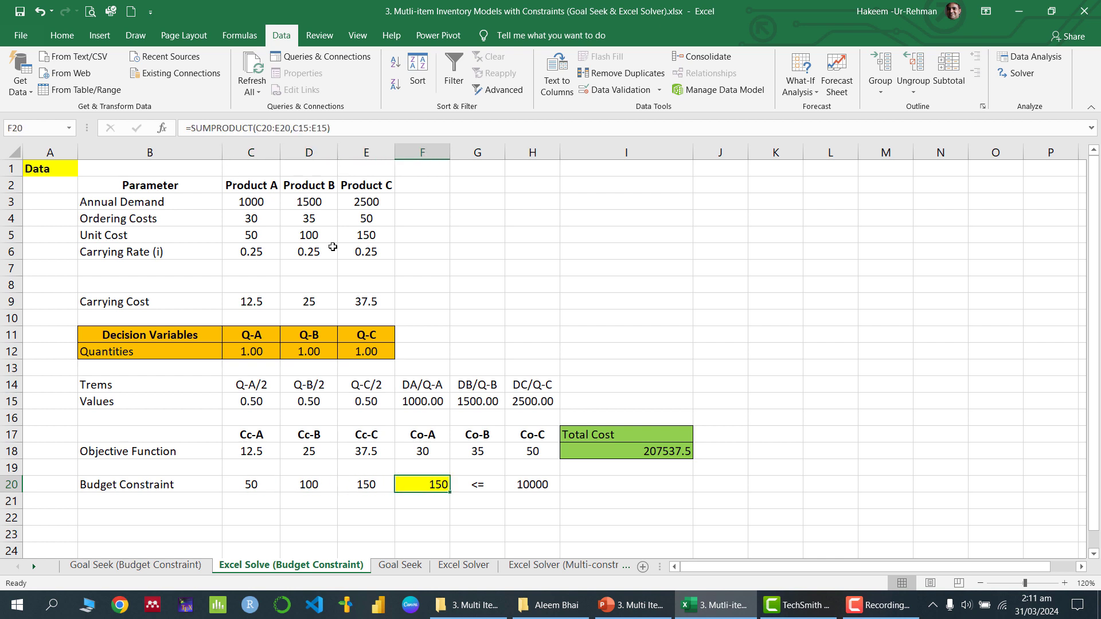
Highlight the two ranges multiplied in the budget constraint, C20:E20 and C15:E15, and select their SUMPRODUCT in F20.
drag(251, 484, 366, 484)
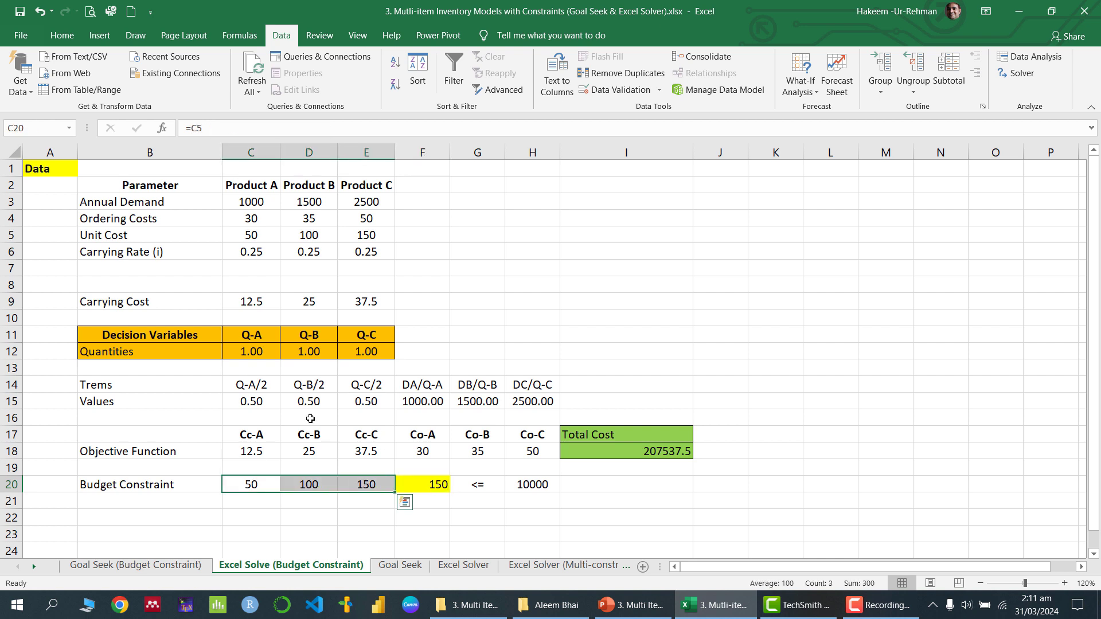
drag(251, 402, 365, 401)
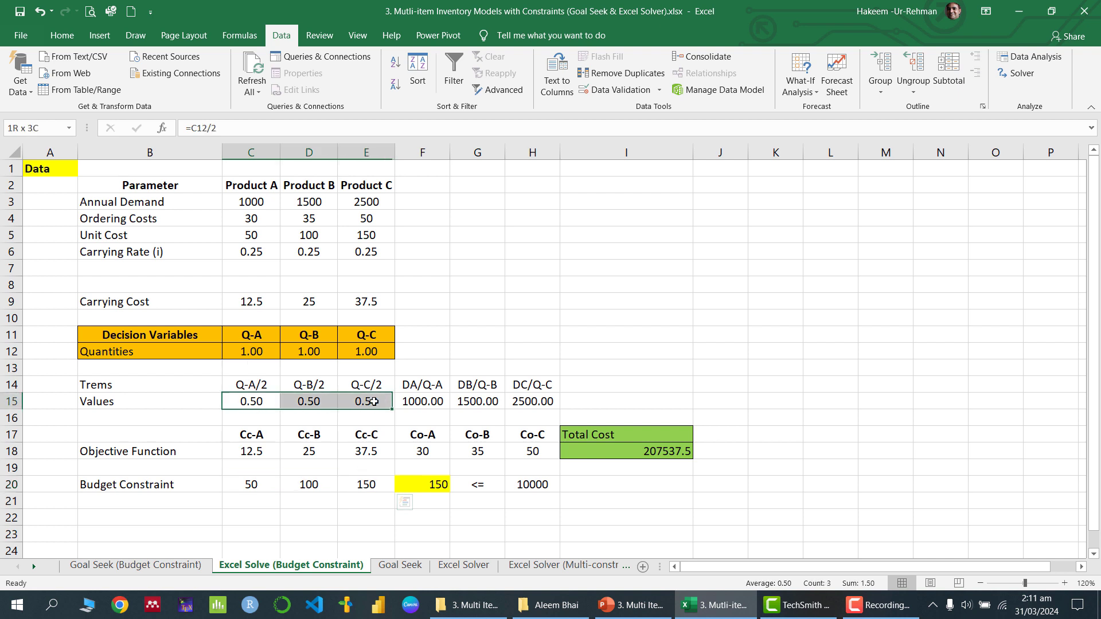
click(428, 480)
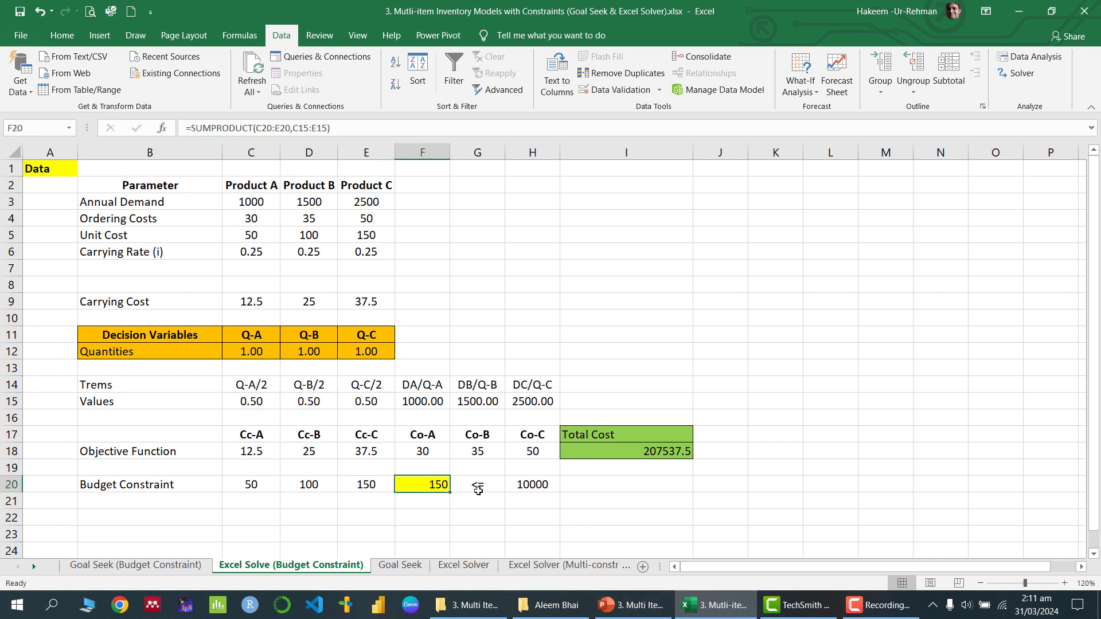
Highlight the budget limit B on the PowerPoint slide and match it to cell H20 in Excel.
click(655, 613)
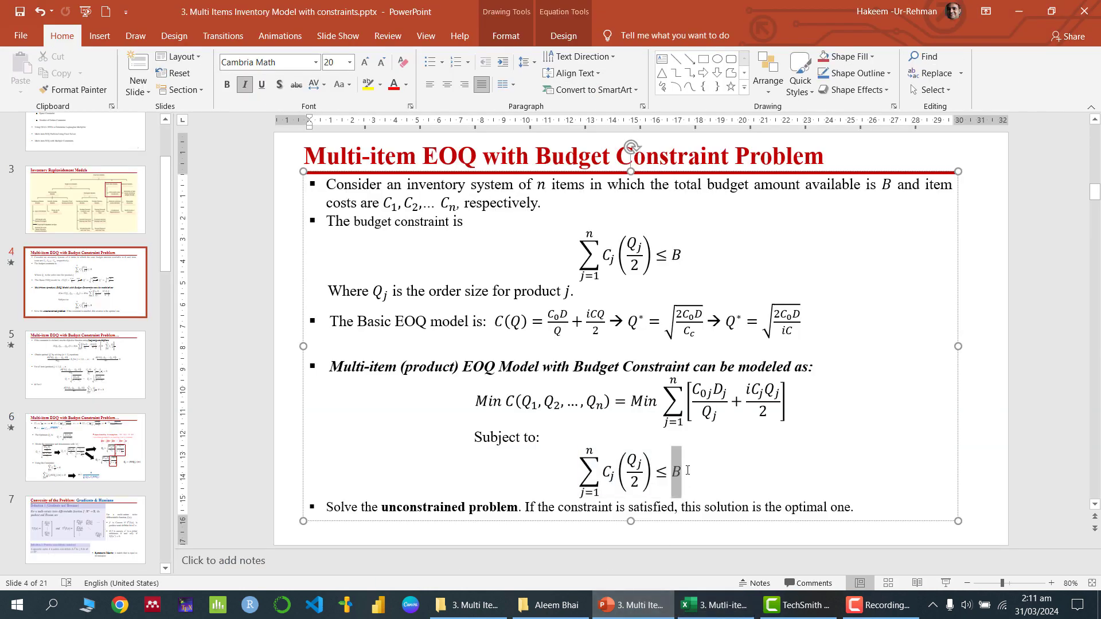
click(703, 599)
click(541, 485)
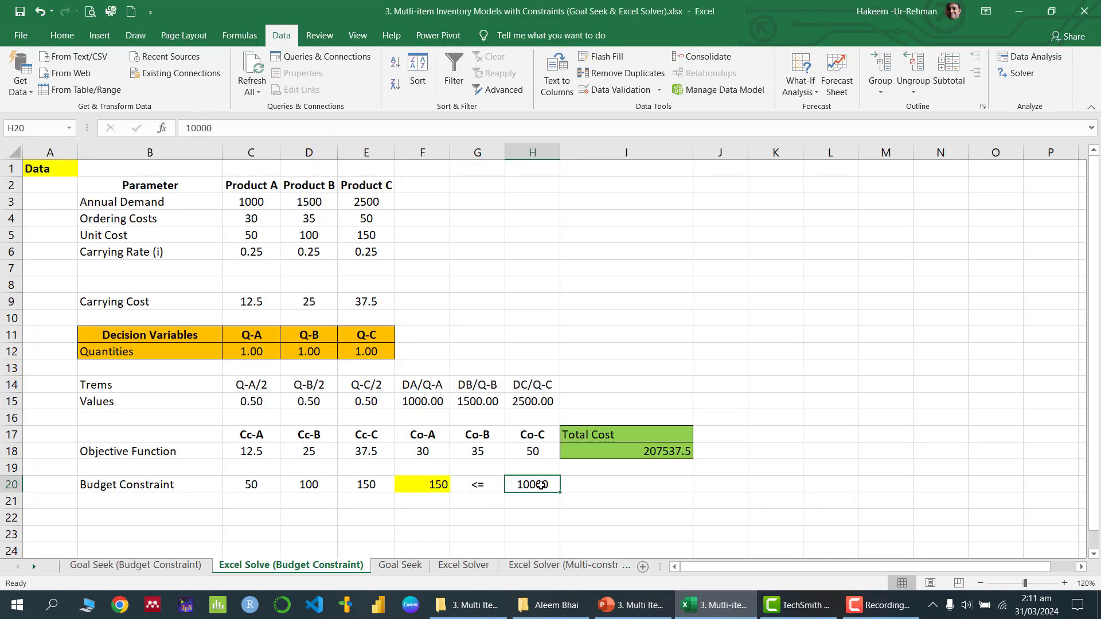
Switch to PowerPoint, open the budget constraint example on slide 8, and highlight the $10,000 limit in the problem statement.
click(655, 609)
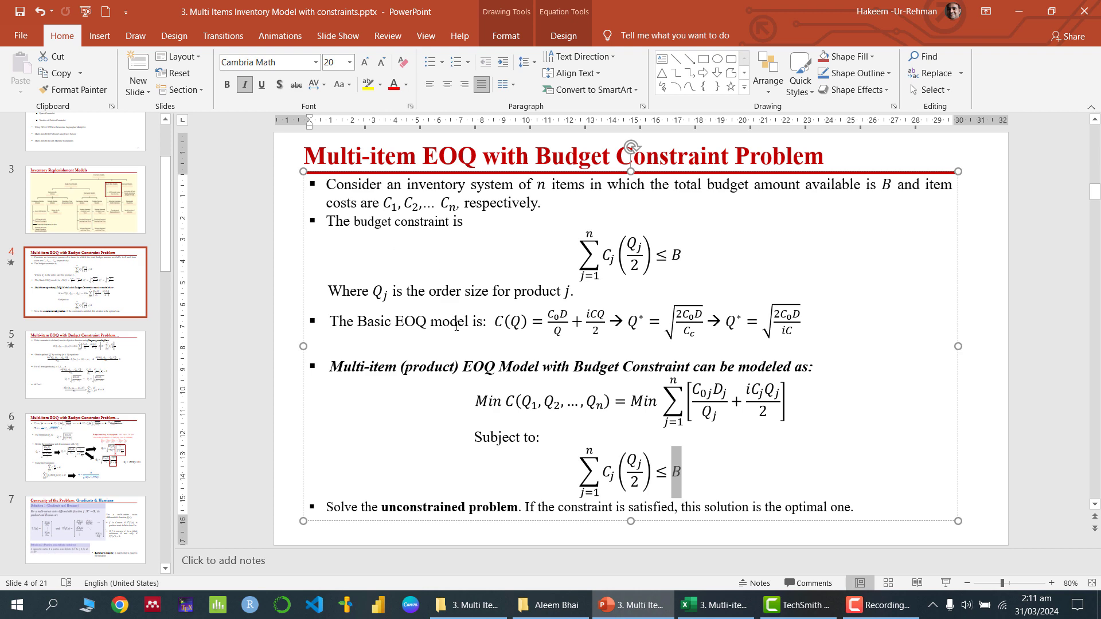
scroll(594, 425, down, 1)
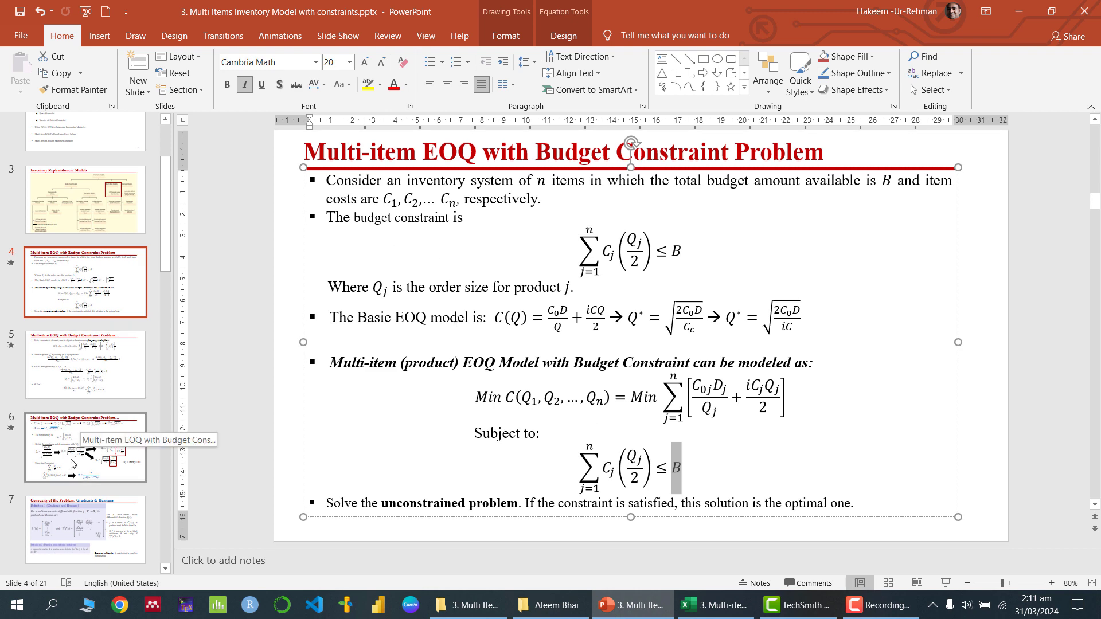
click(62, 540)
scroll(383, 202, down, 1)
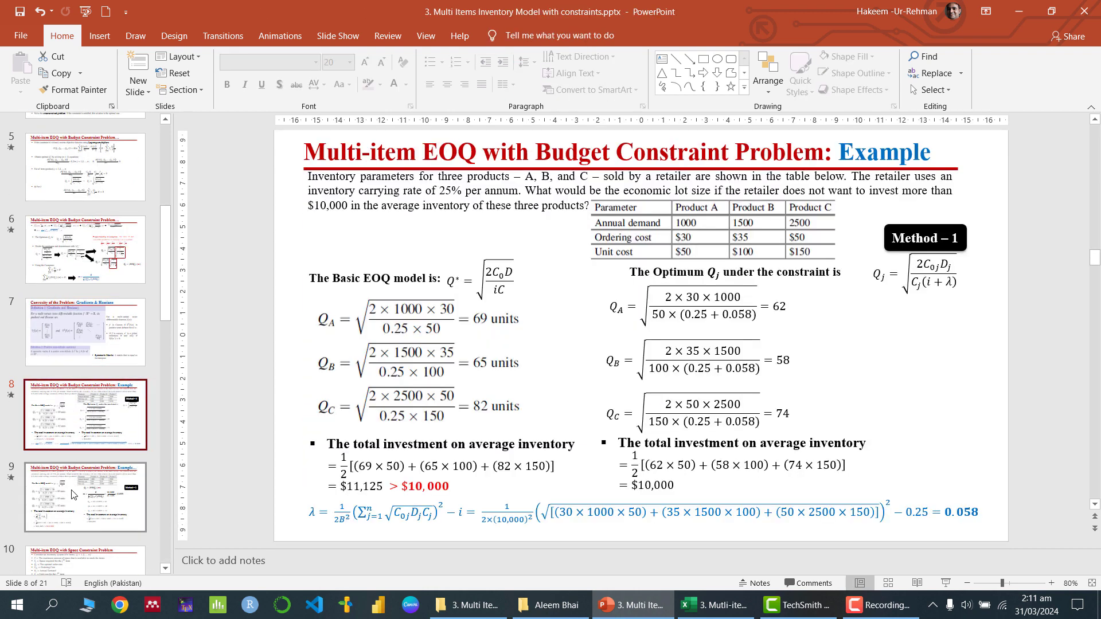
click(322, 207)
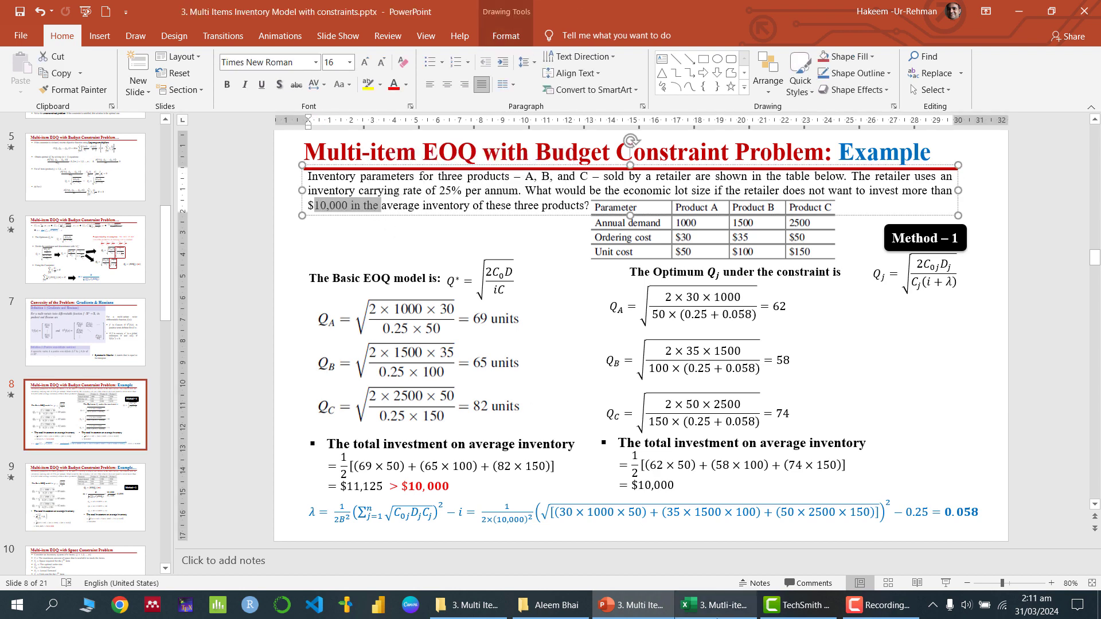
Return to Excel and review the budget constraint row and the Total Cost objective in I18.
click(714, 605)
click(562, 501)
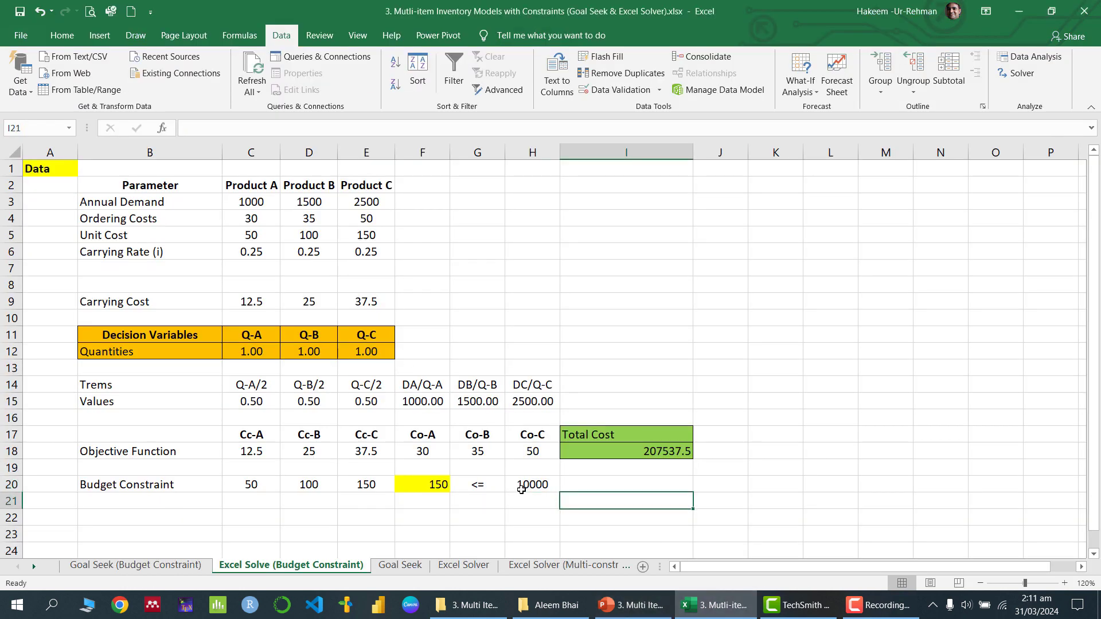
click(670, 451)
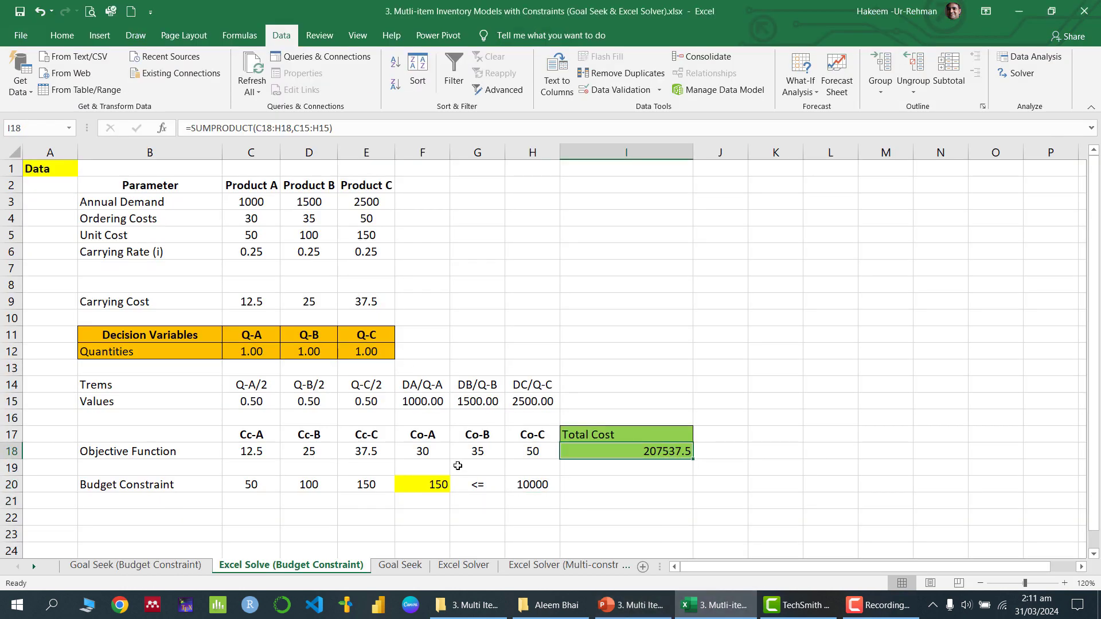
click(591, 481)
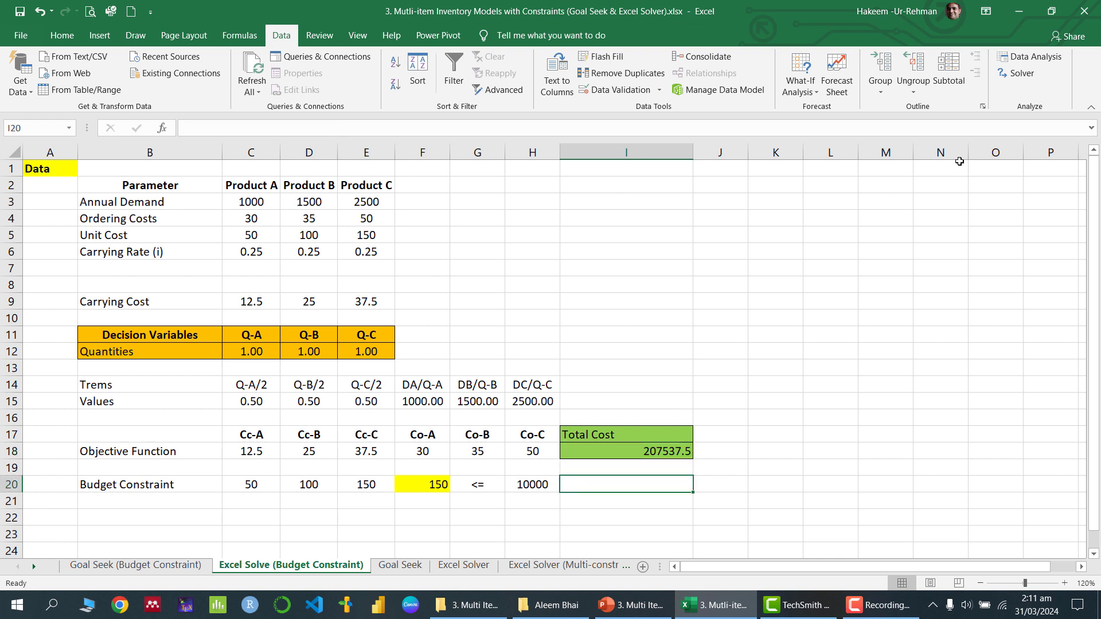
Open Solver and reset all of its options and cell selections.
click(1020, 78)
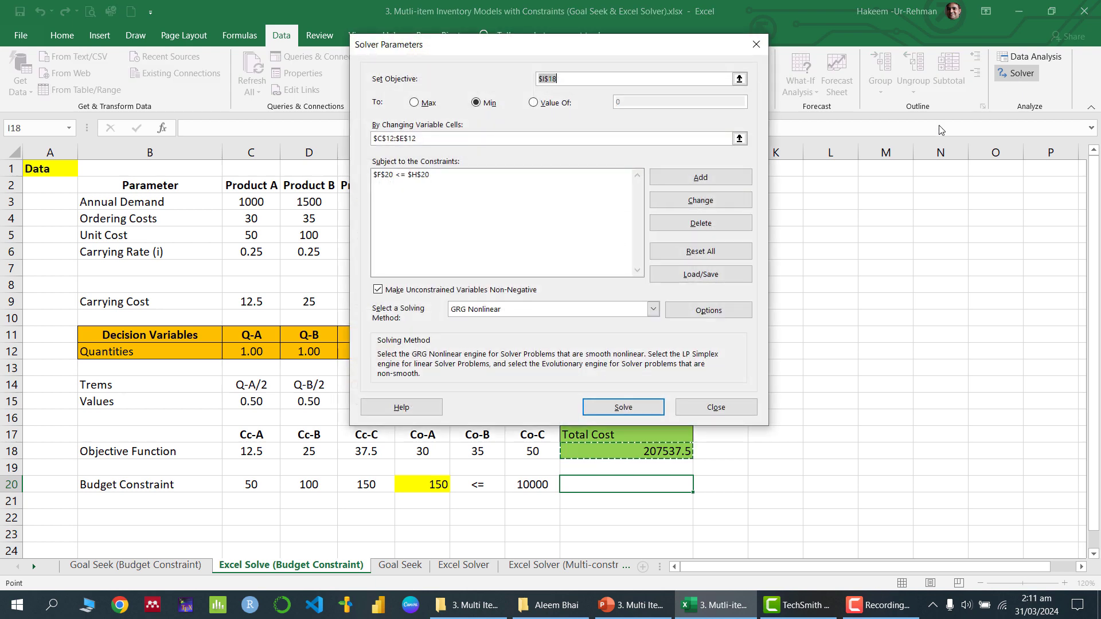
click(714, 254)
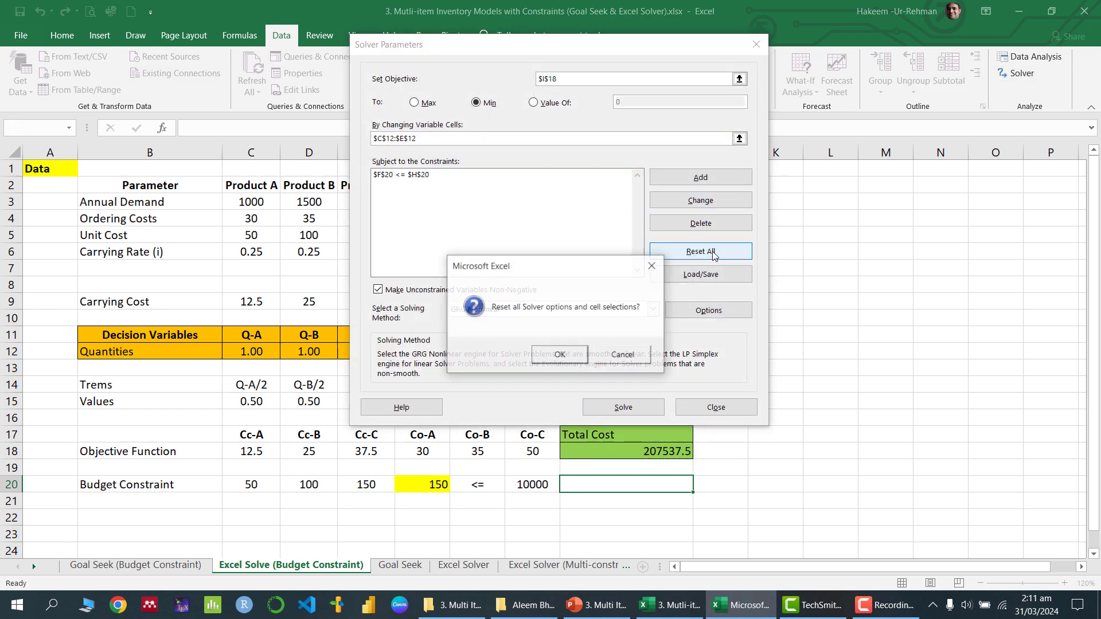
click(561, 353)
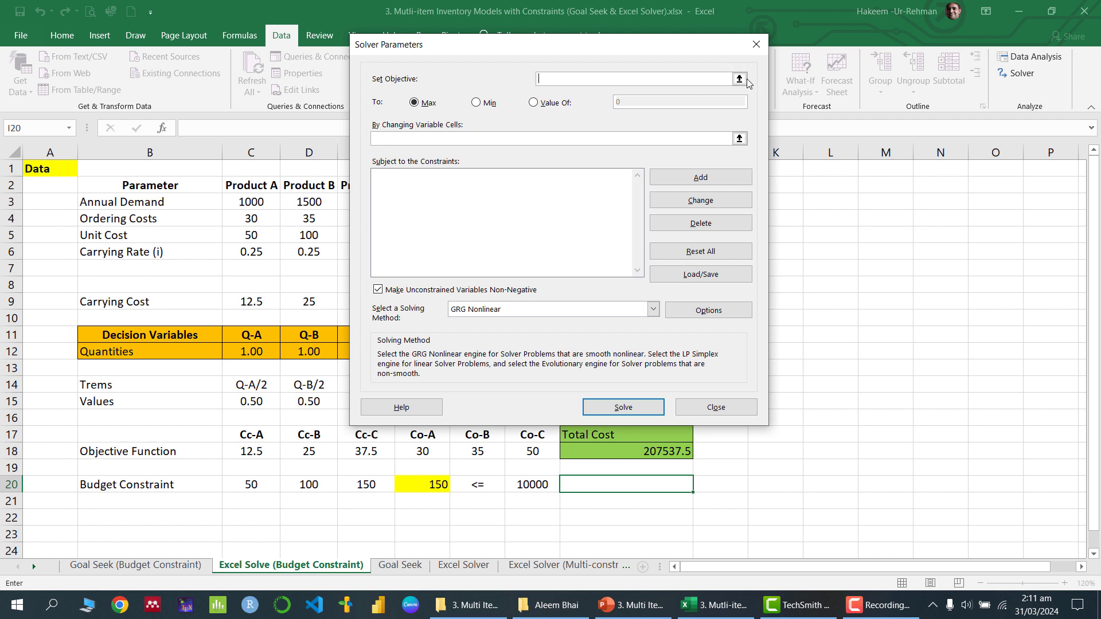
Set the Solver objective to the Total Cost cell I18.
click(739, 79)
click(668, 451)
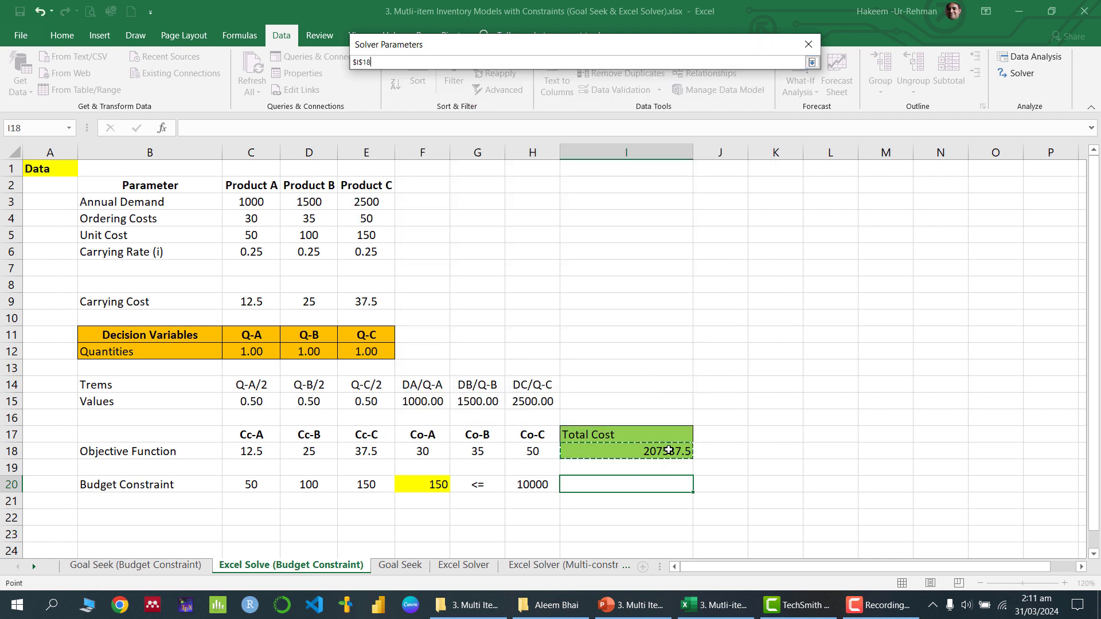
click(813, 62)
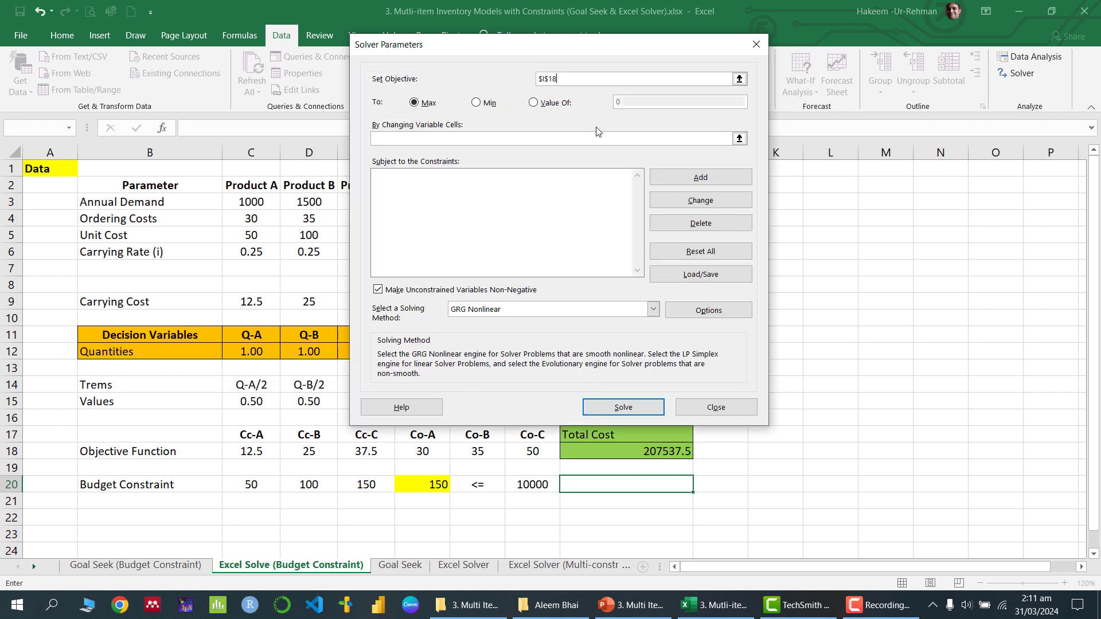
Set Solver to minimise the objective by changing the quantity cells C12:E12, and start adding a constraint.
click(489, 104)
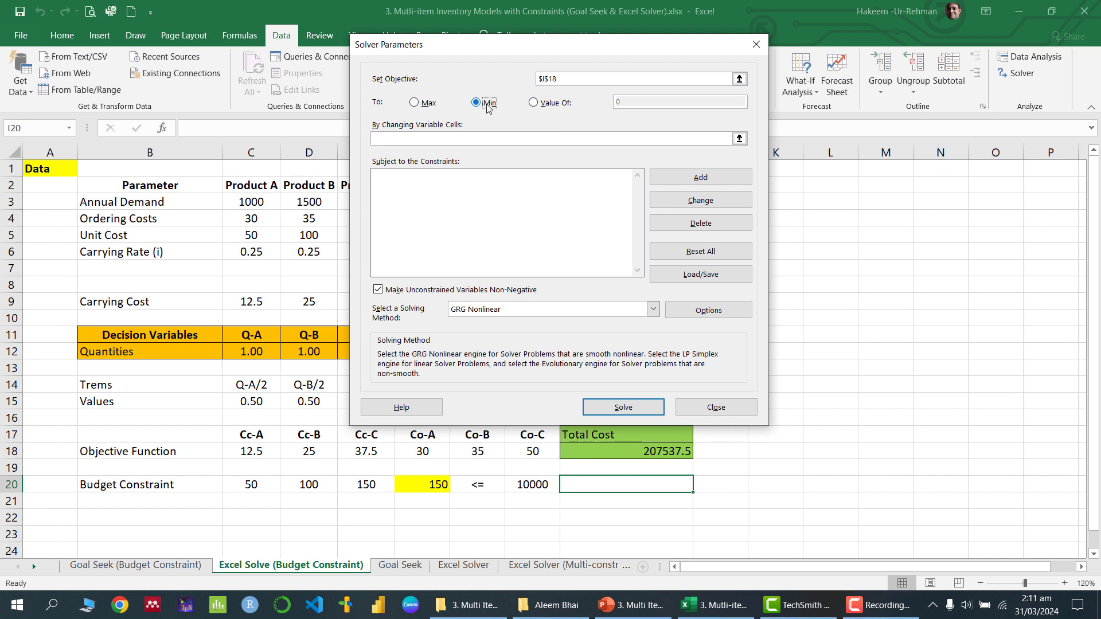
click(739, 139)
drag(251, 351, 364, 351)
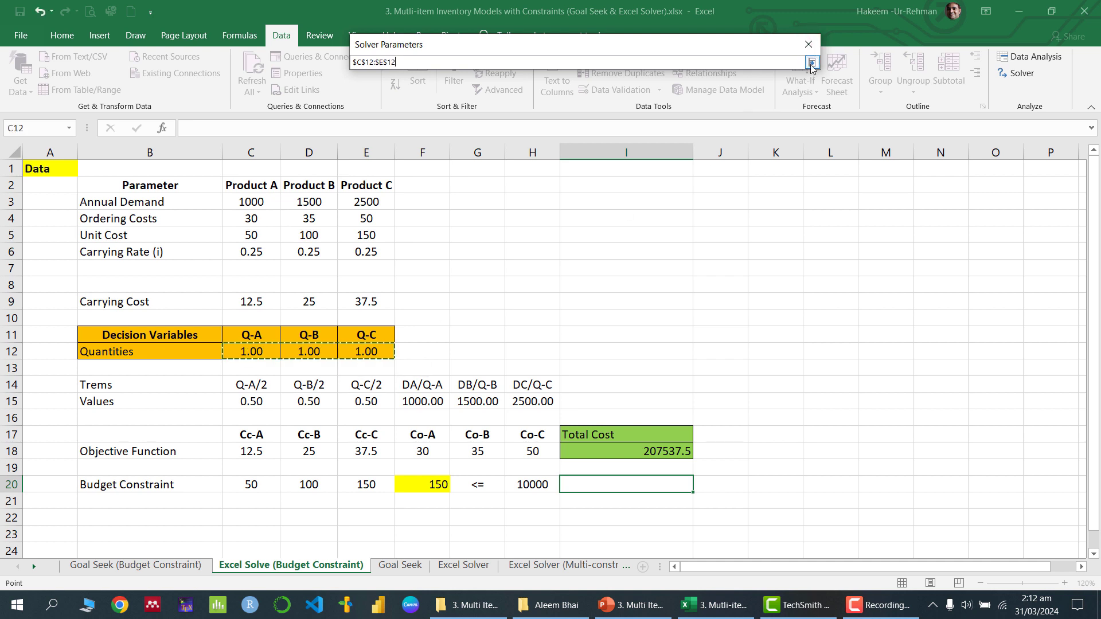
click(812, 62)
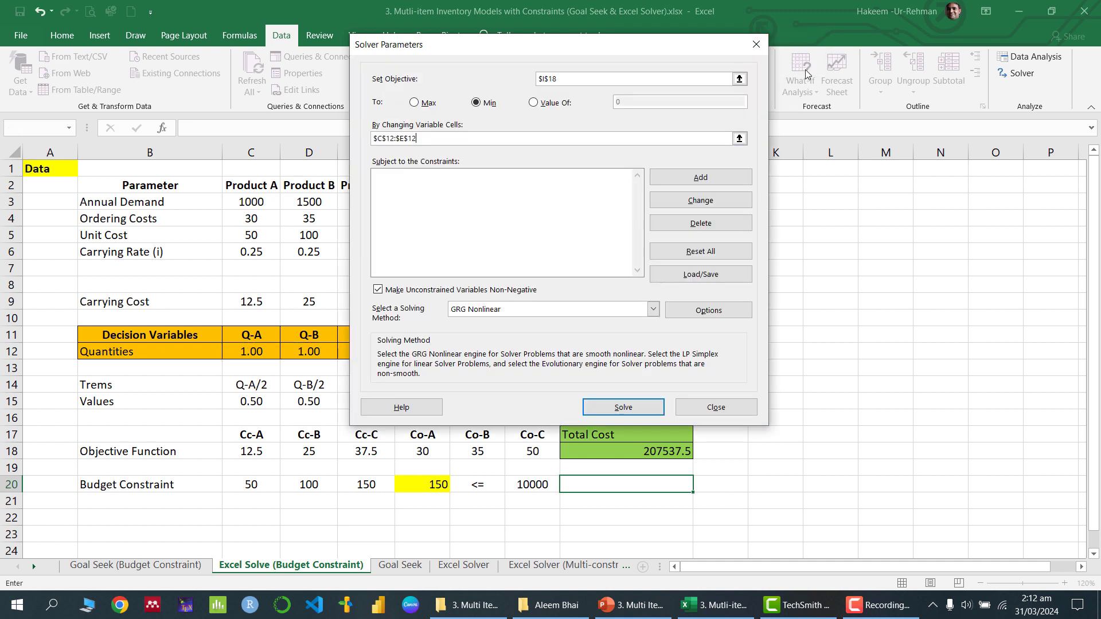
click(694, 179)
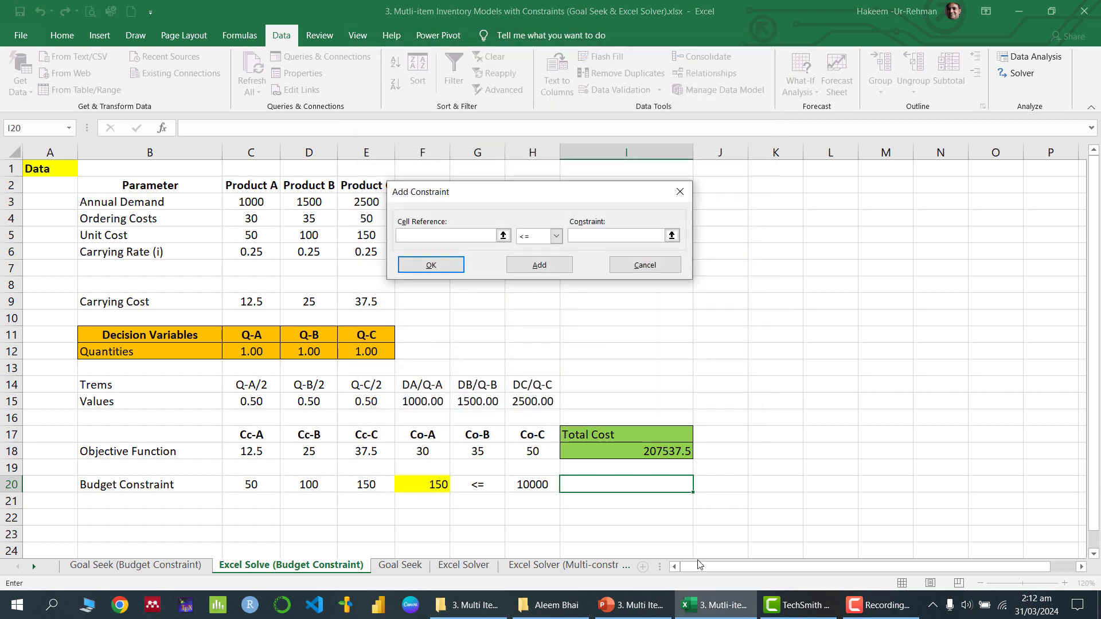
Switch to PowerPoint and review the budget constraint formula of the multi-item EOQ model on slide 4.
click(631, 605)
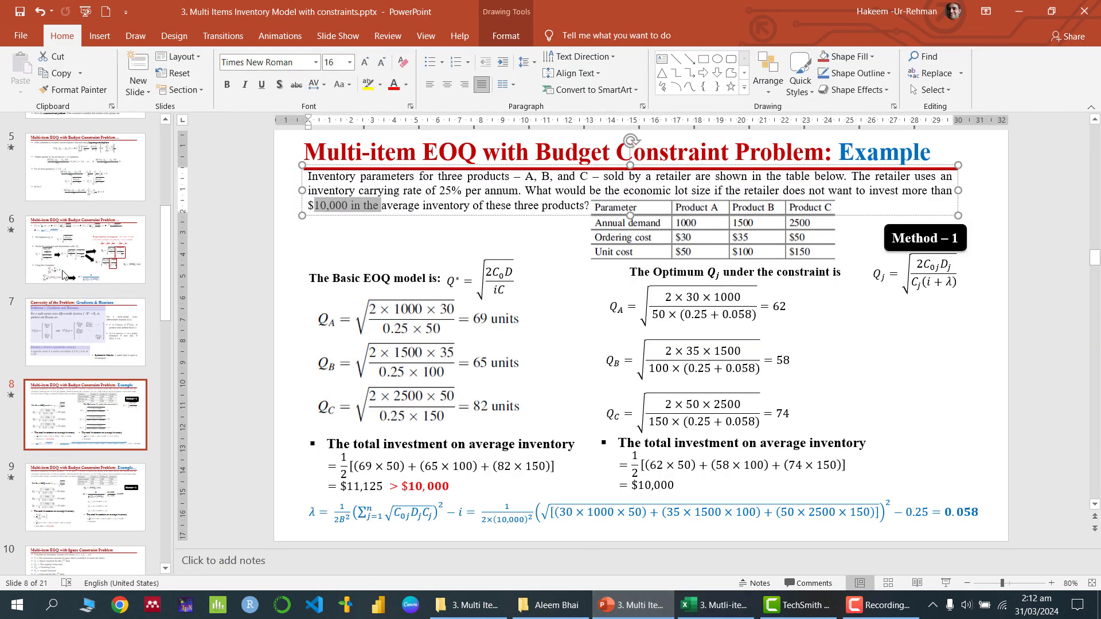
click(84, 217)
scroll(86, 213, up, 3)
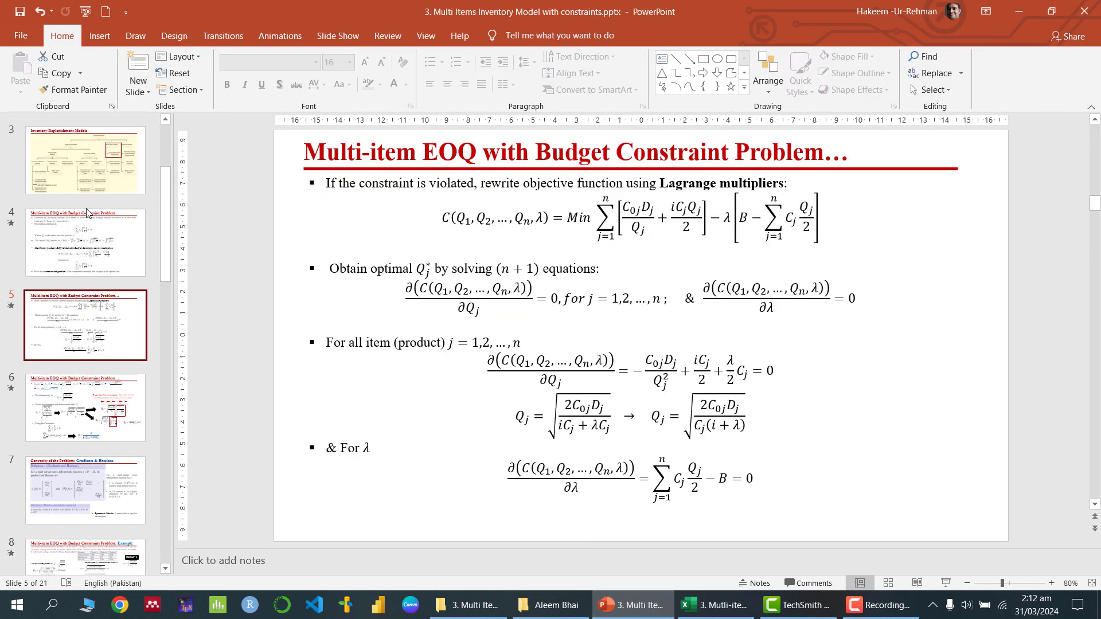
click(81, 263)
click(598, 457)
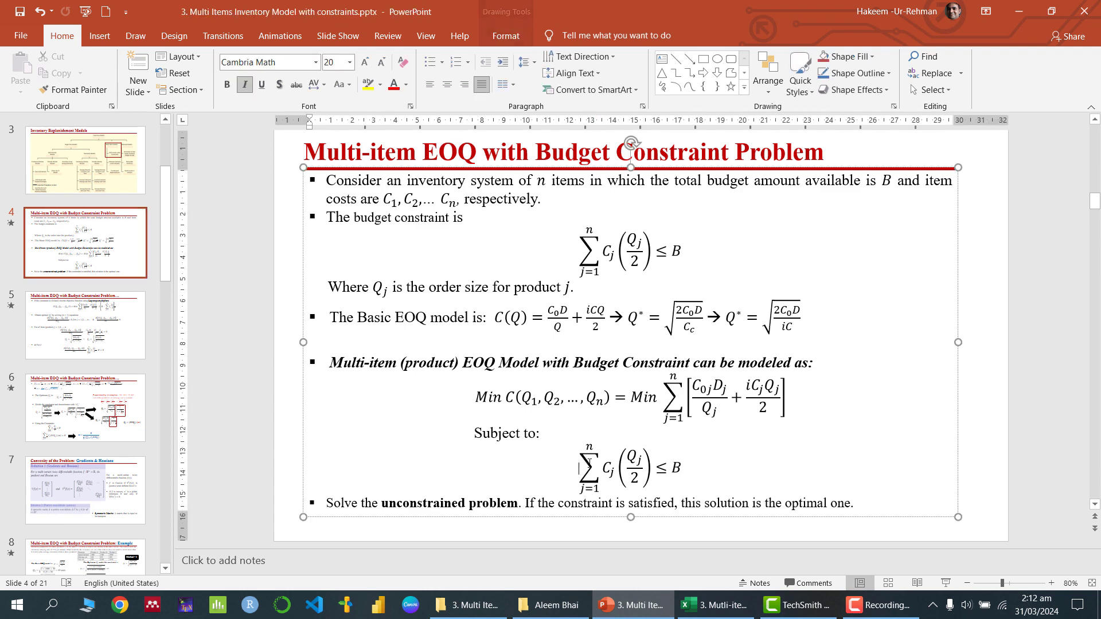
Return to Excel and add the Solver constraint that F20 must be <= H20.
click(713, 604)
click(432, 486)
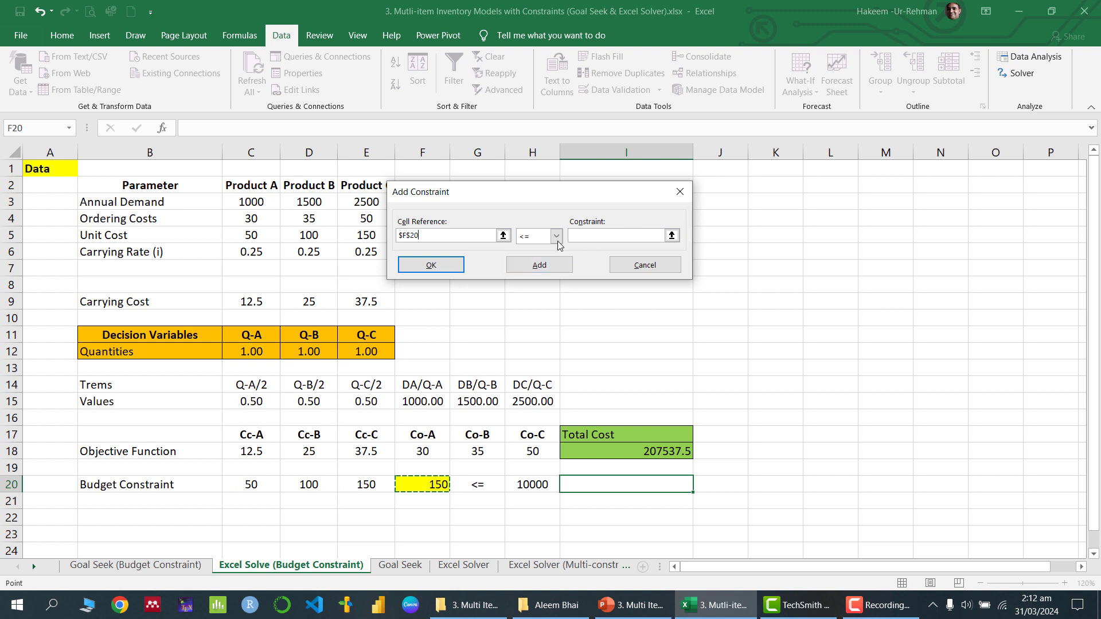
click(579, 235)
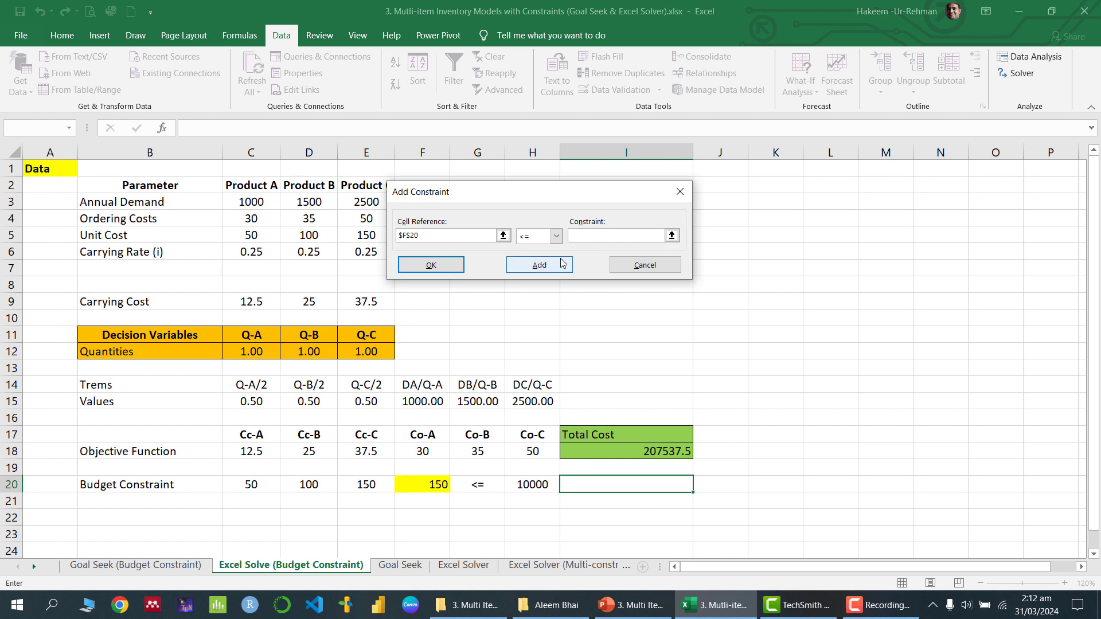
click(539, 485)
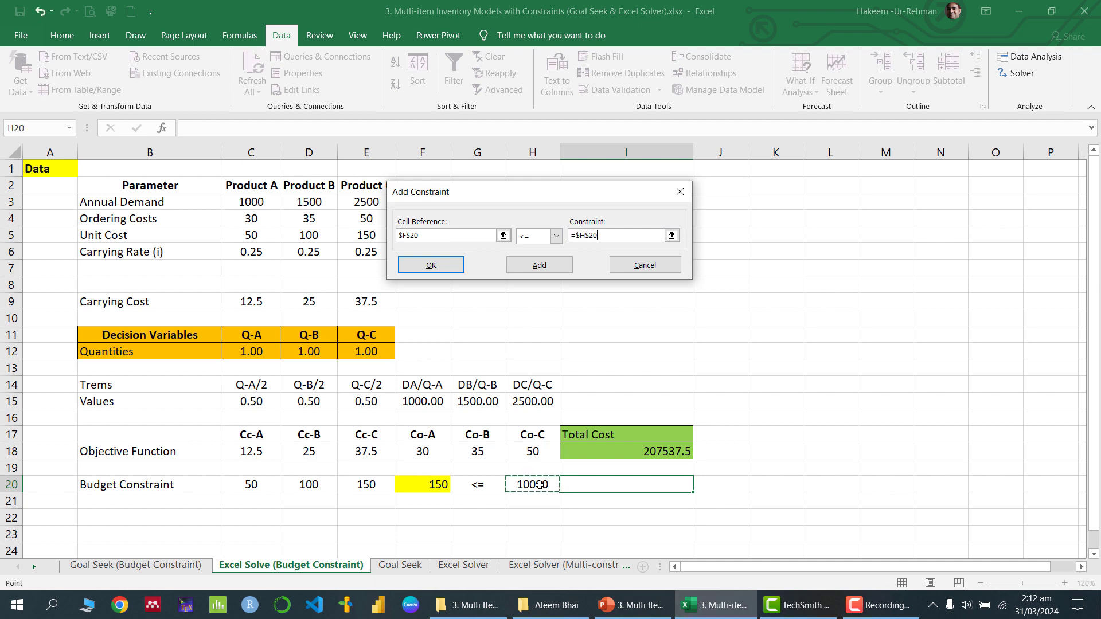
click(437, 265)
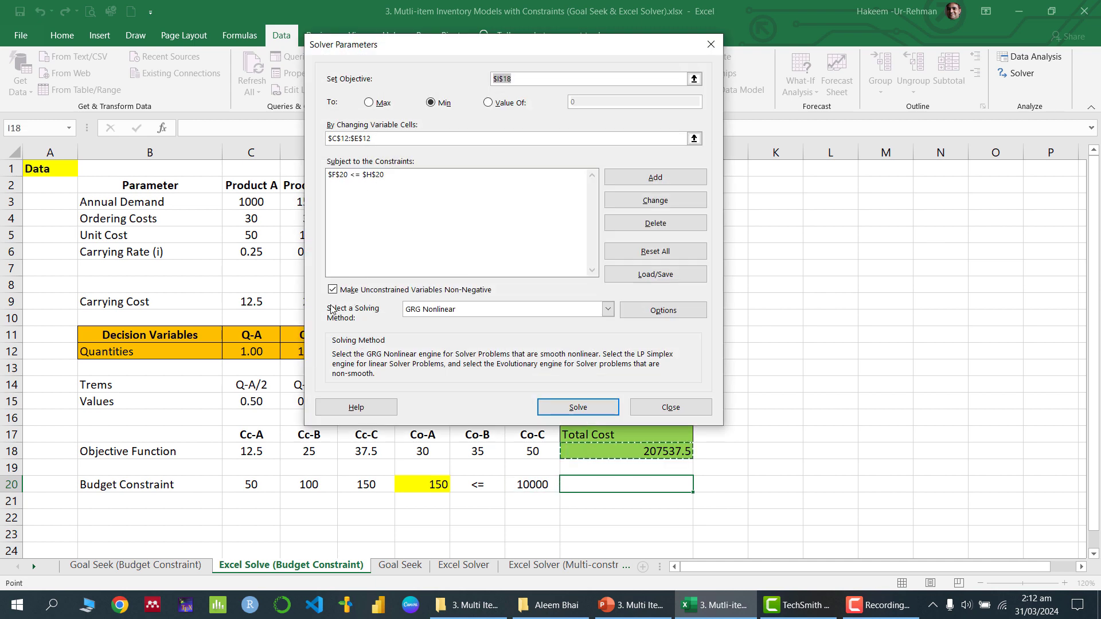
Solve the model with the GRG Nonlinear method and keep the Solver solution.
click(467, 312)
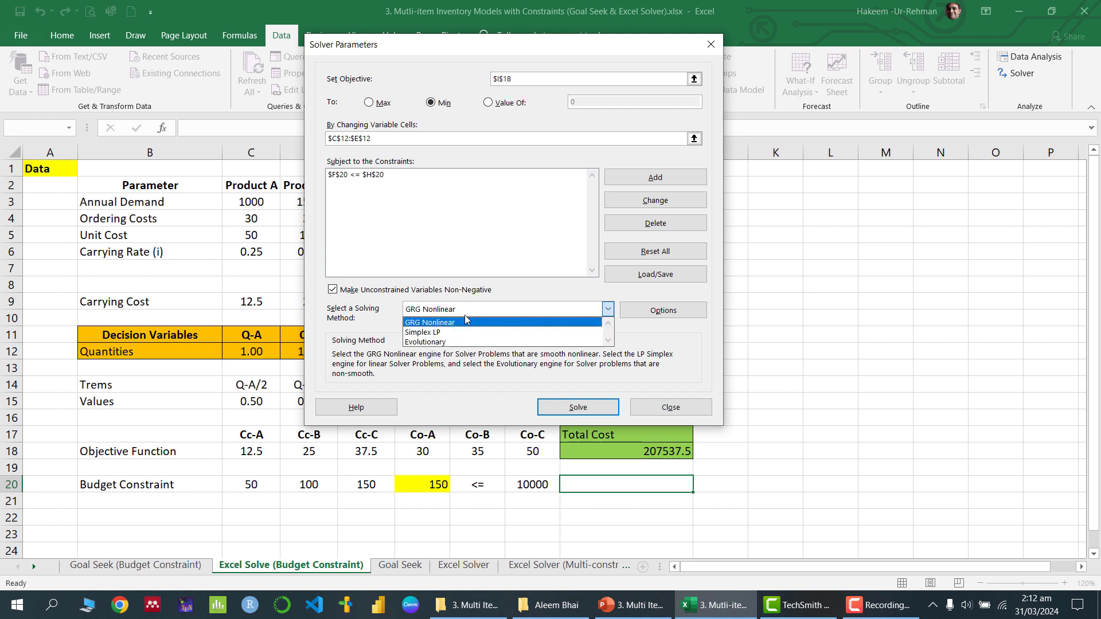
click(425, 322)
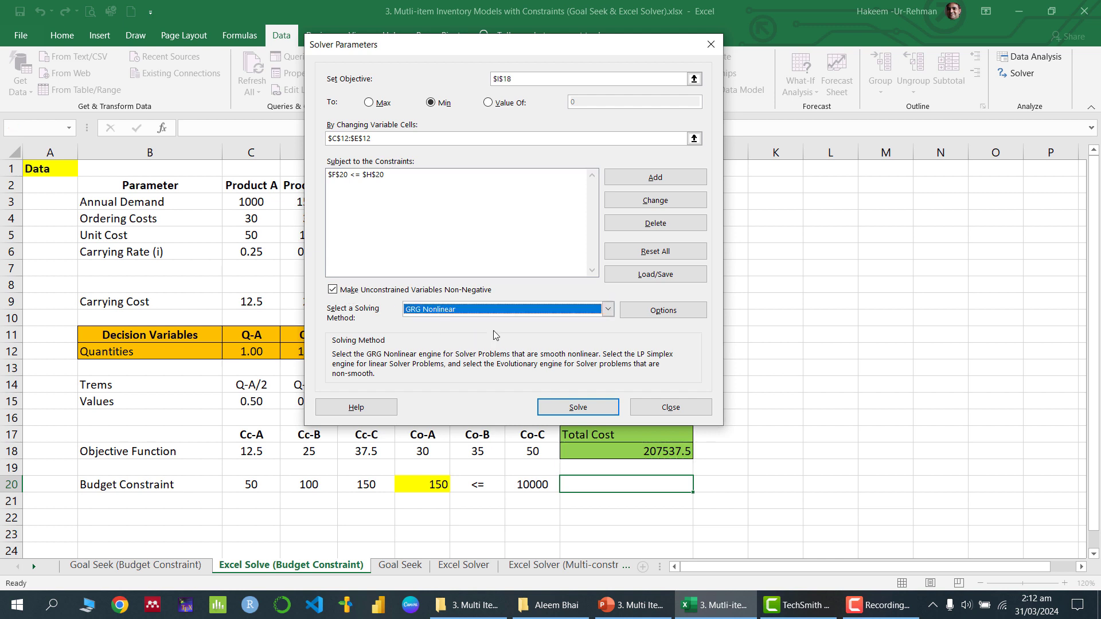
click(576, 408)
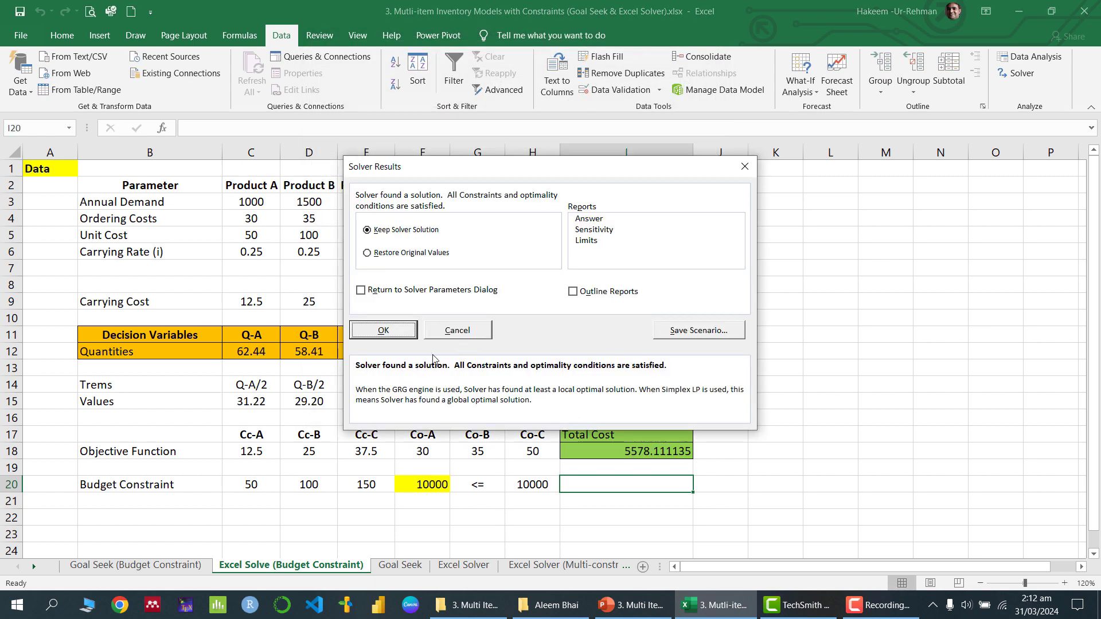
click(384, 331)
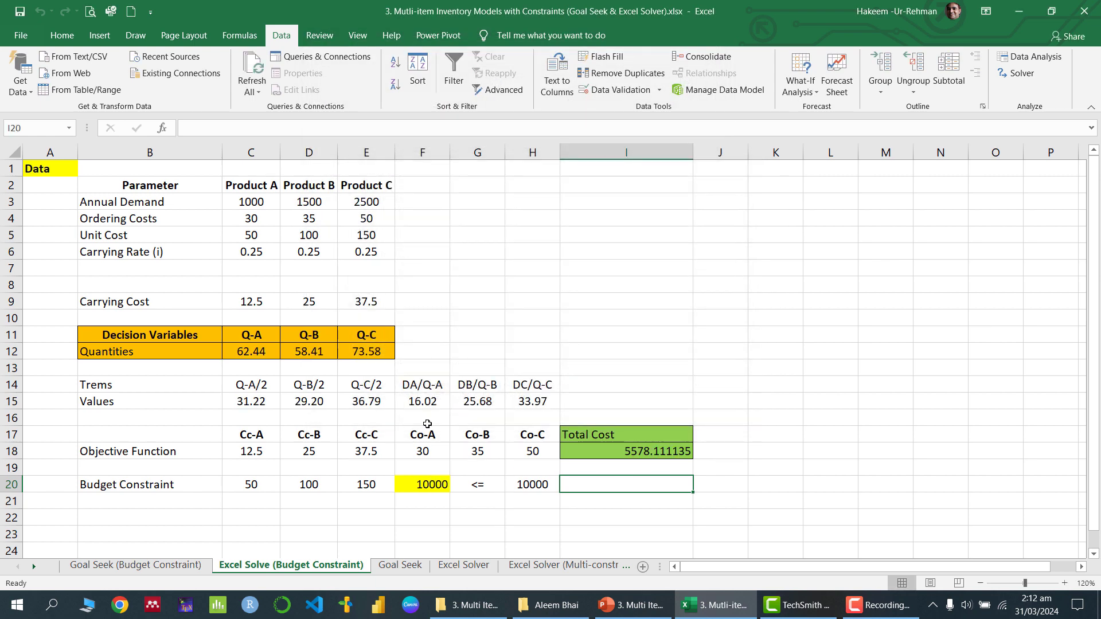
Review the solved quantities in C12:E12 and compare the budget used in F20 with the limit in H20.
drag(250, 352, 370, 352)
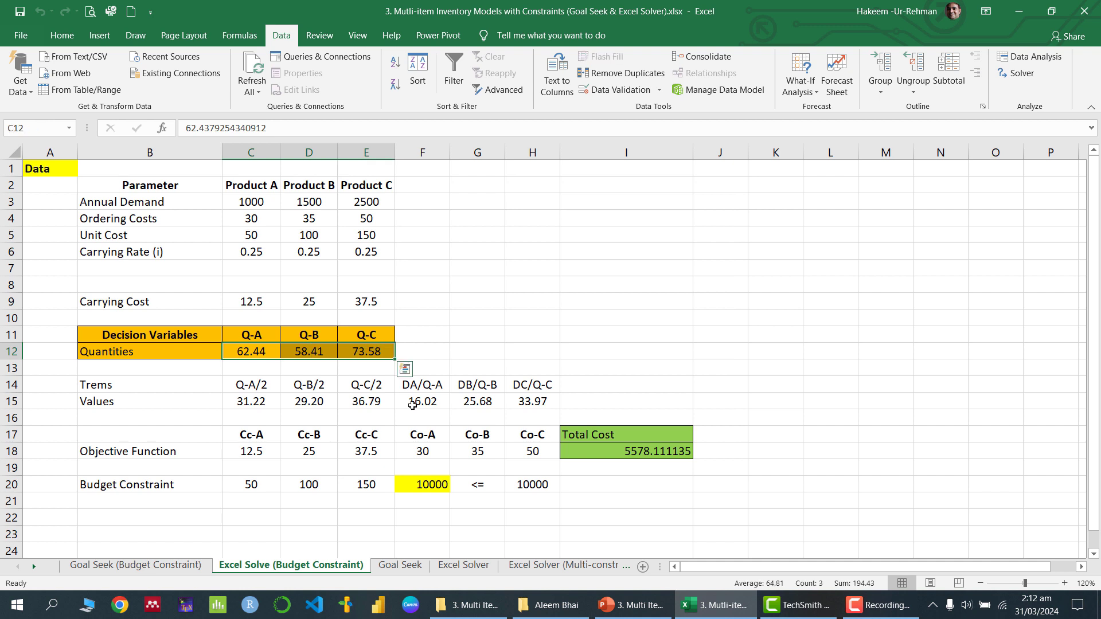
click(424, 485)
click(538, 488)
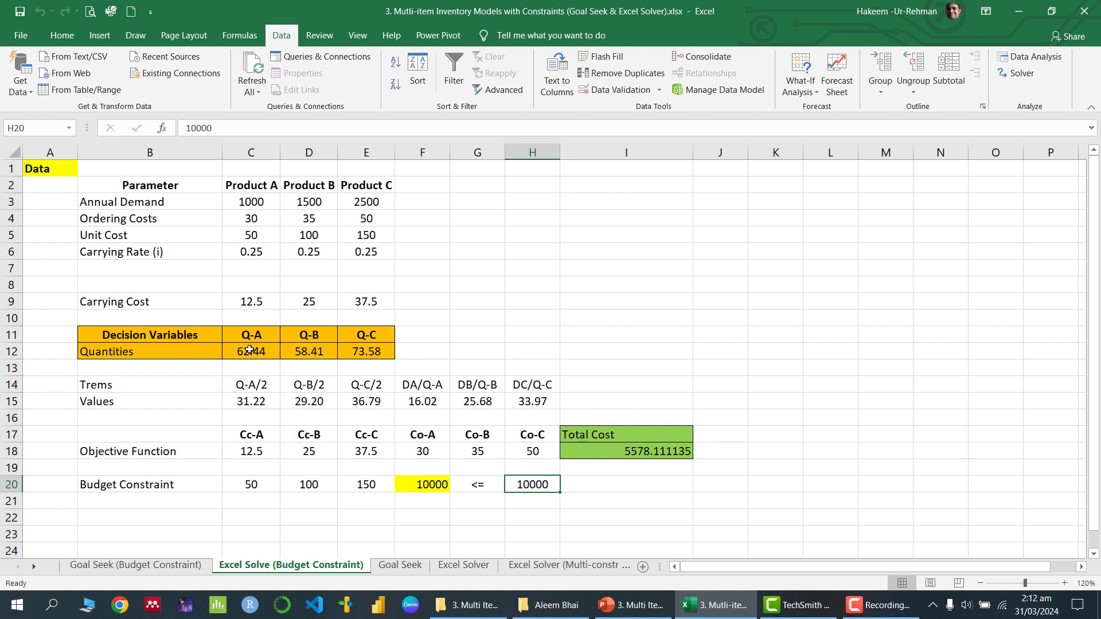
Compare the Solver quantities in C12:E12 with C15:E15 on the Goal Seek (Budget Constraint) sheet.
drag(250, 350, 367, 351)
click(118, 568)
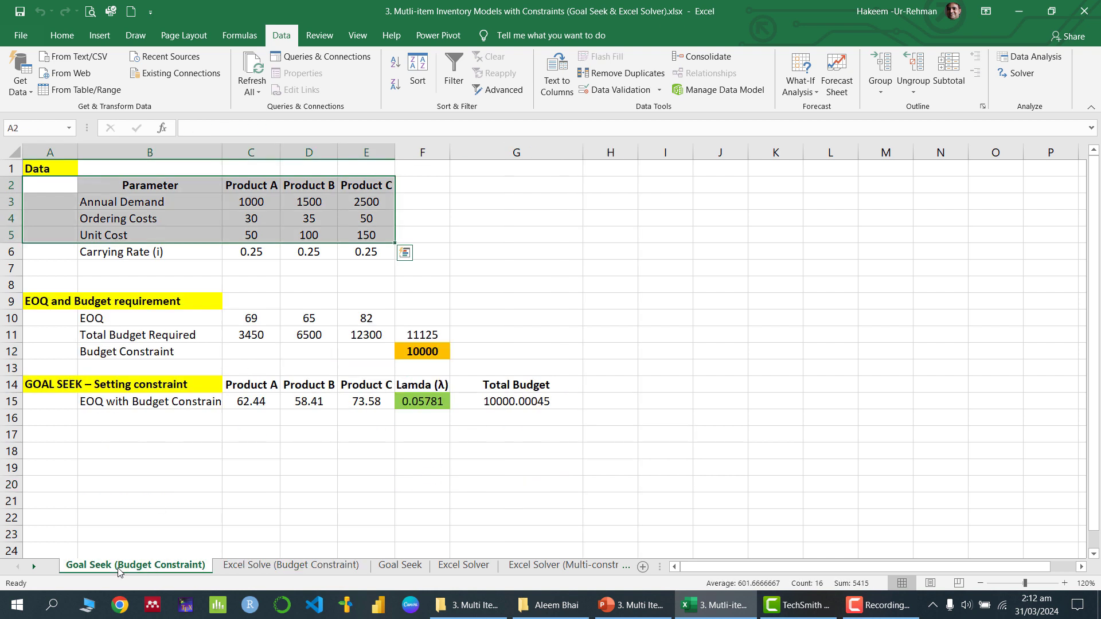
drag(243, 407, 367, 403)
click(263, 568)
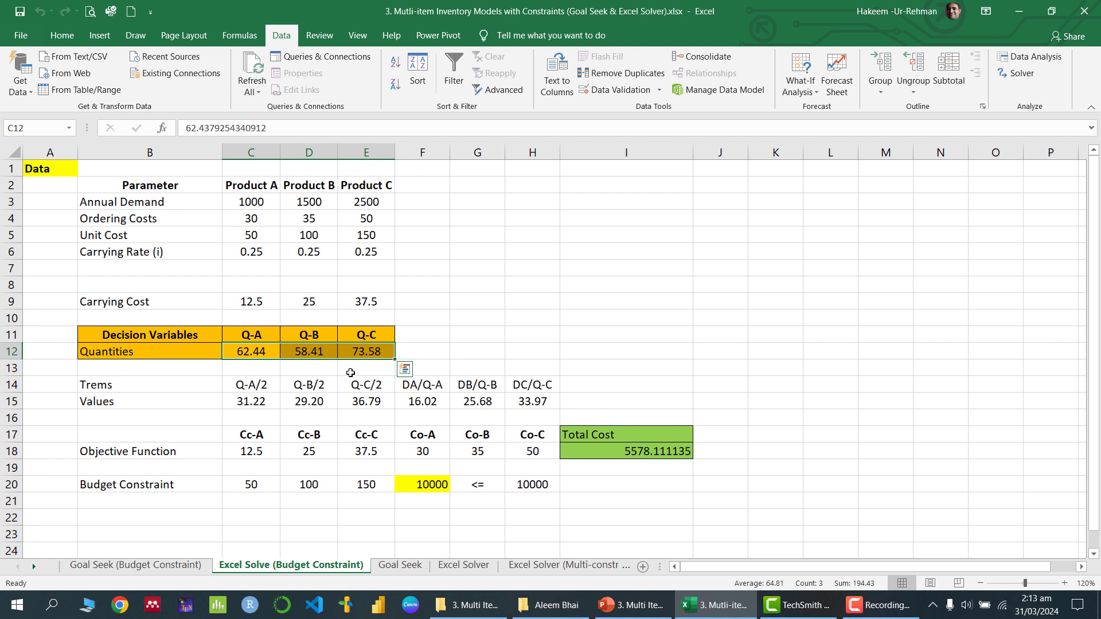
click(148, 566)
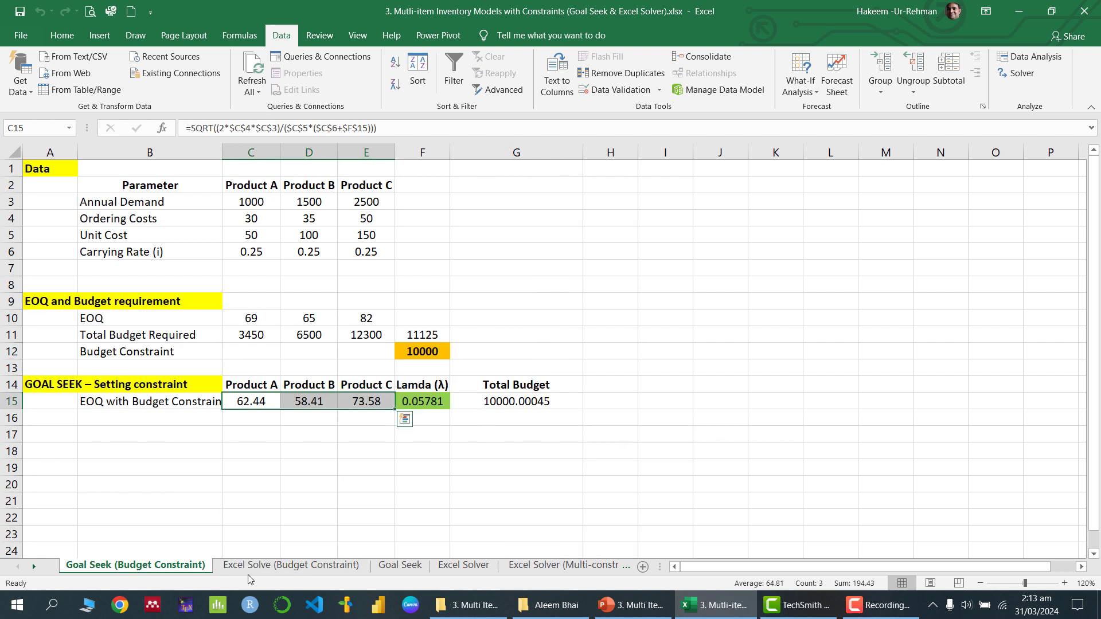
click(307, 566)
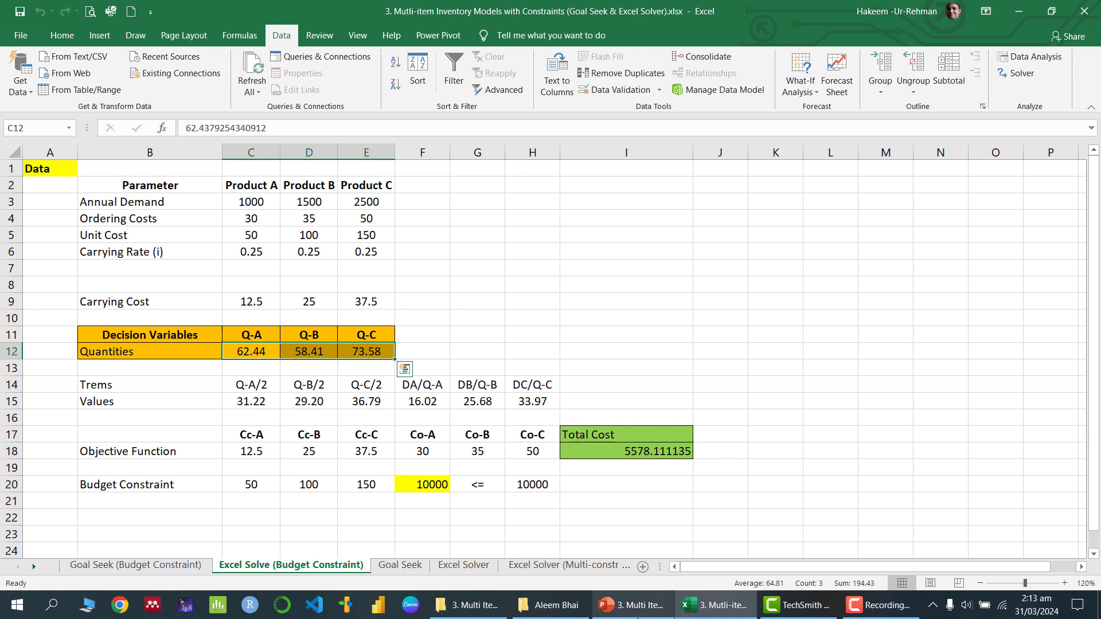
Switch to PowerPoint and browse from the space constraint model on slide 10 to the worked example on slide 13.
click(632, 603)
click(1025, 362)
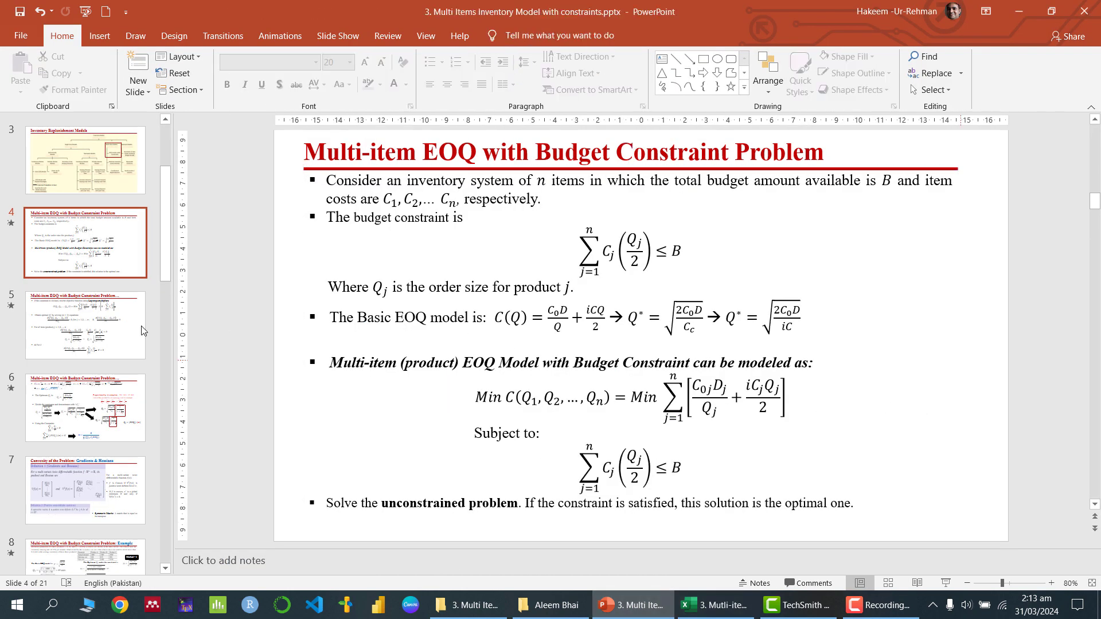
scroll(51, 323, down, 5)
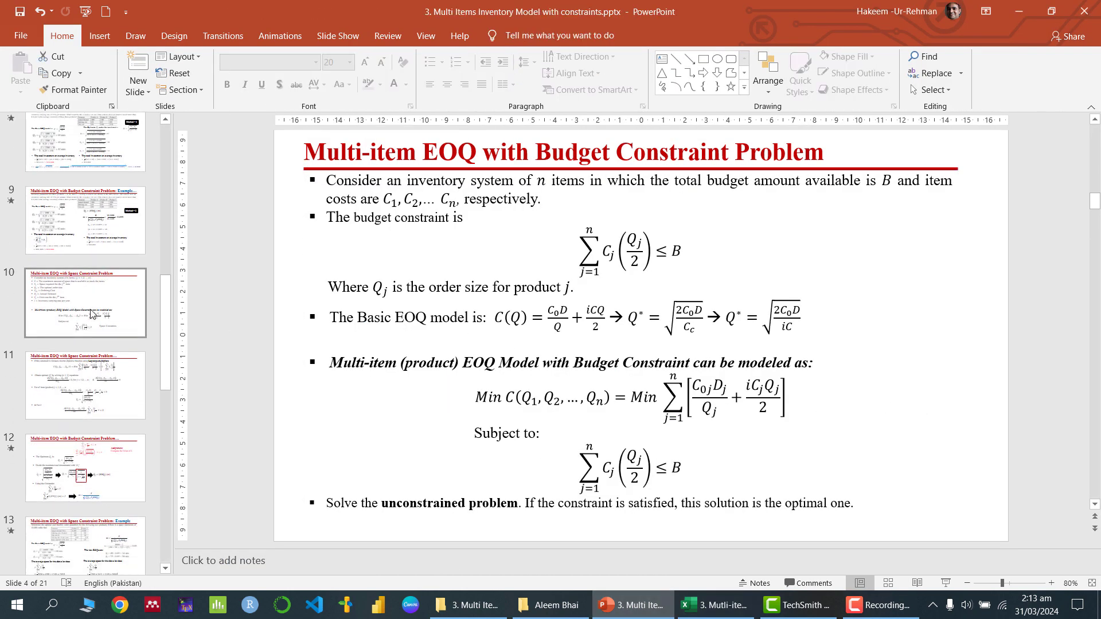
click(91, 312)
scroll(91, 311, down, 4)
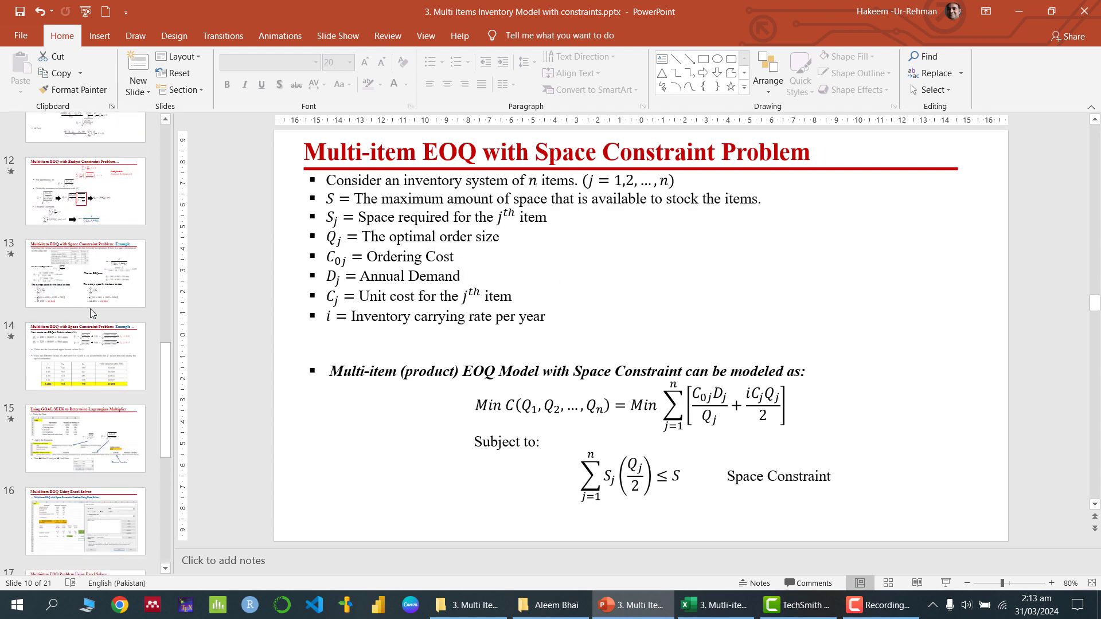
click(82, 340)
scroll(83, 342, up, 1)
scroll(84, 344, up, 4)
click(84, 395)
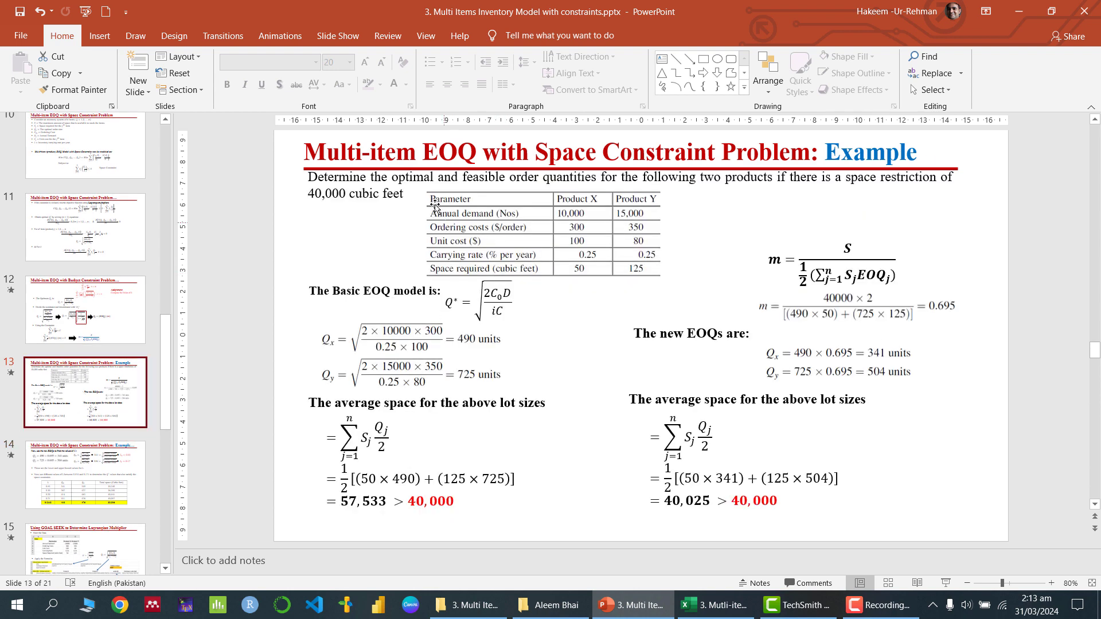
Highlight "Space Constraint Problem" in the slide 13 title and examine the problem statement.
click(432, 178)
click(279, 264)
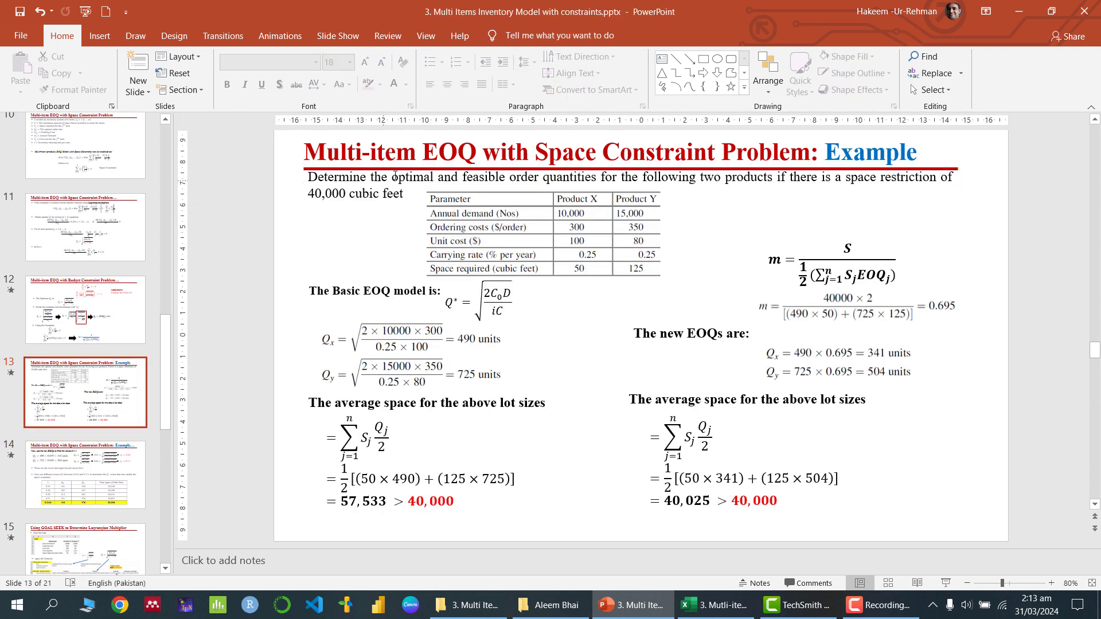
drag(565, 153, 807, 153)
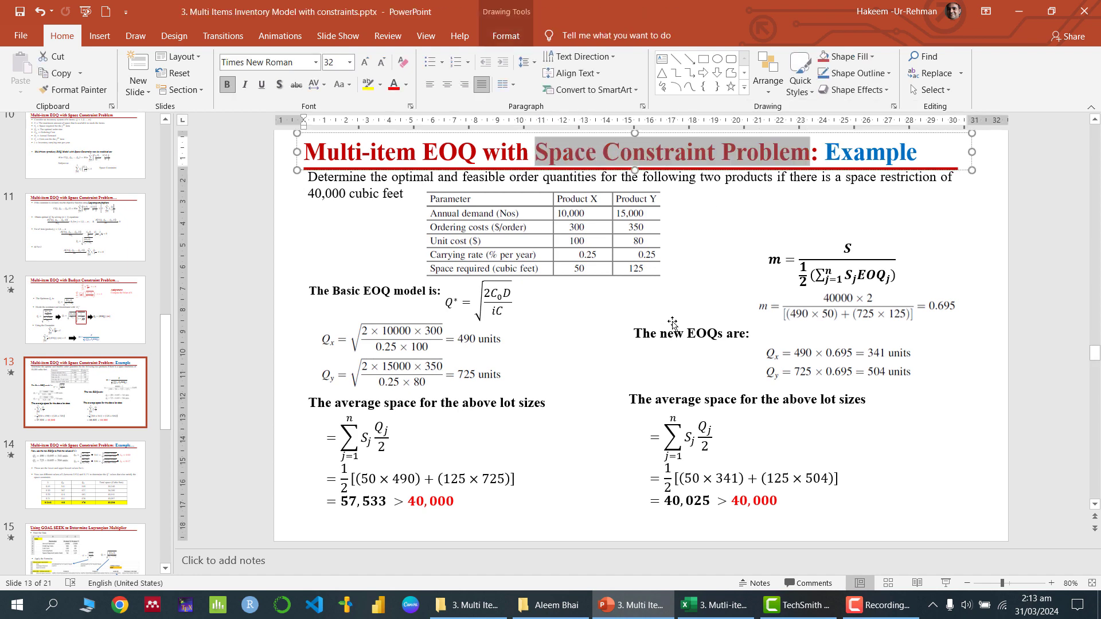
click(360, 182)
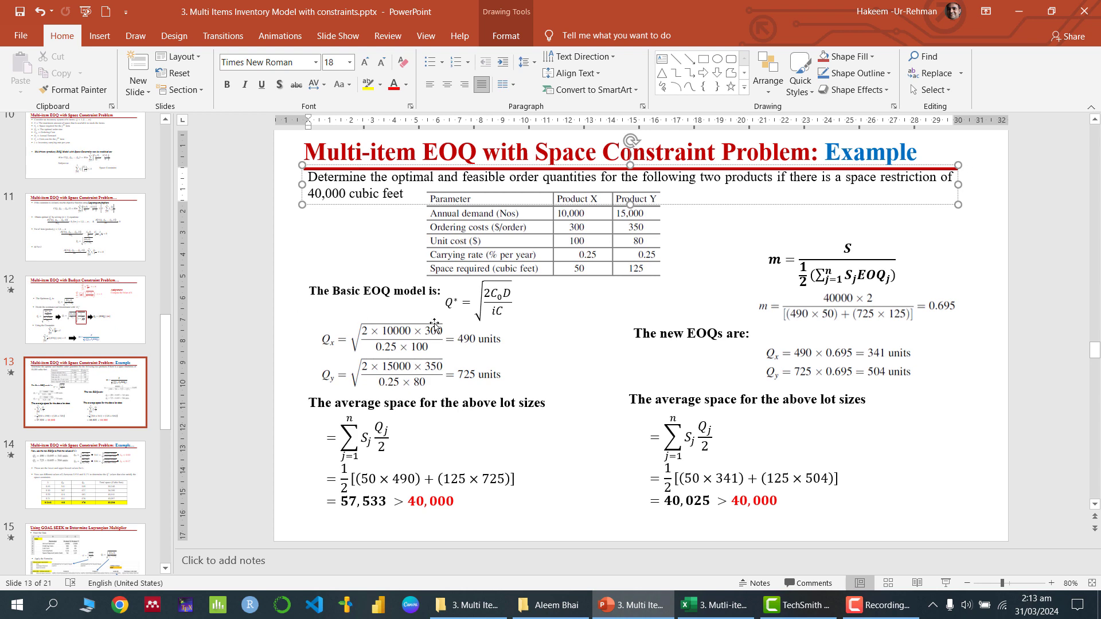
Go back to slide 10 and highlight the objective function of the space constraint model.
scroll(257, 335, up, 2)
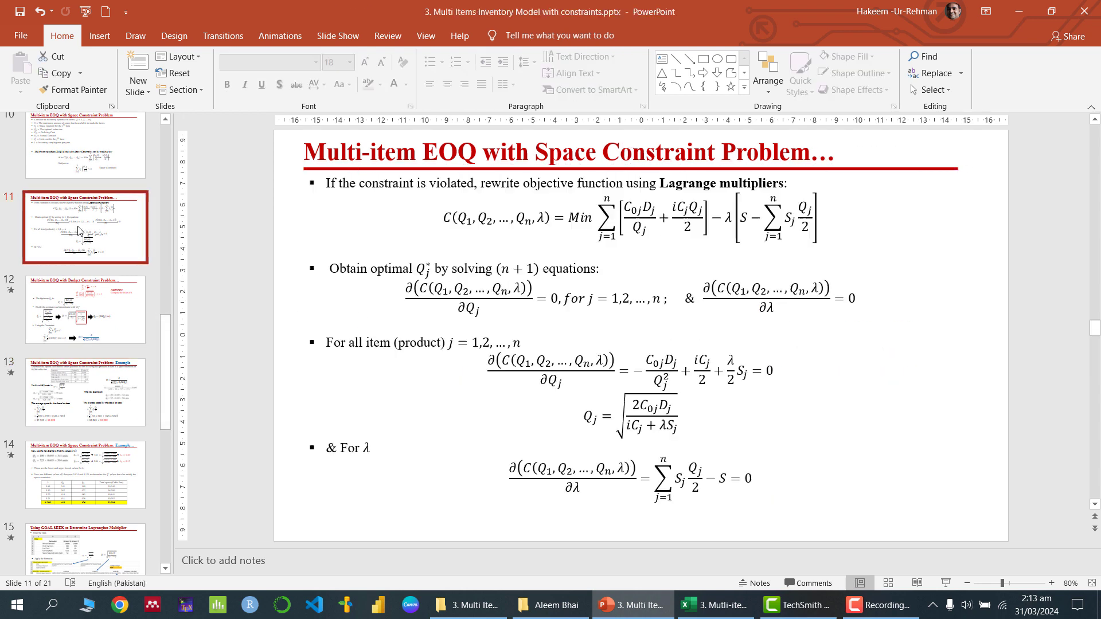
scroll(522, 400, up, 1)
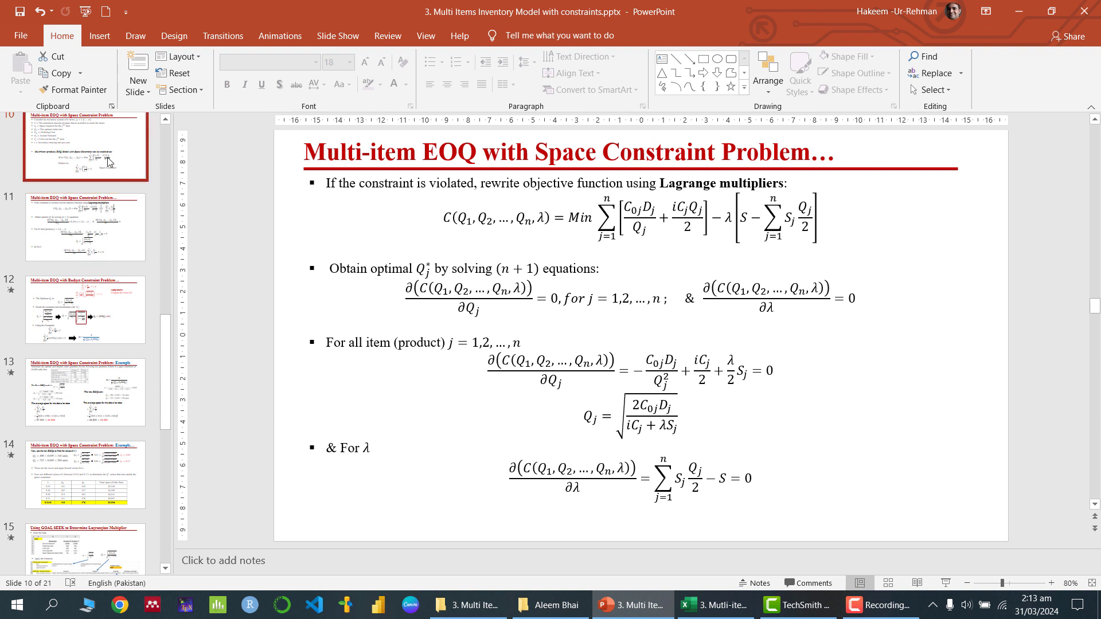
click(477, 405)
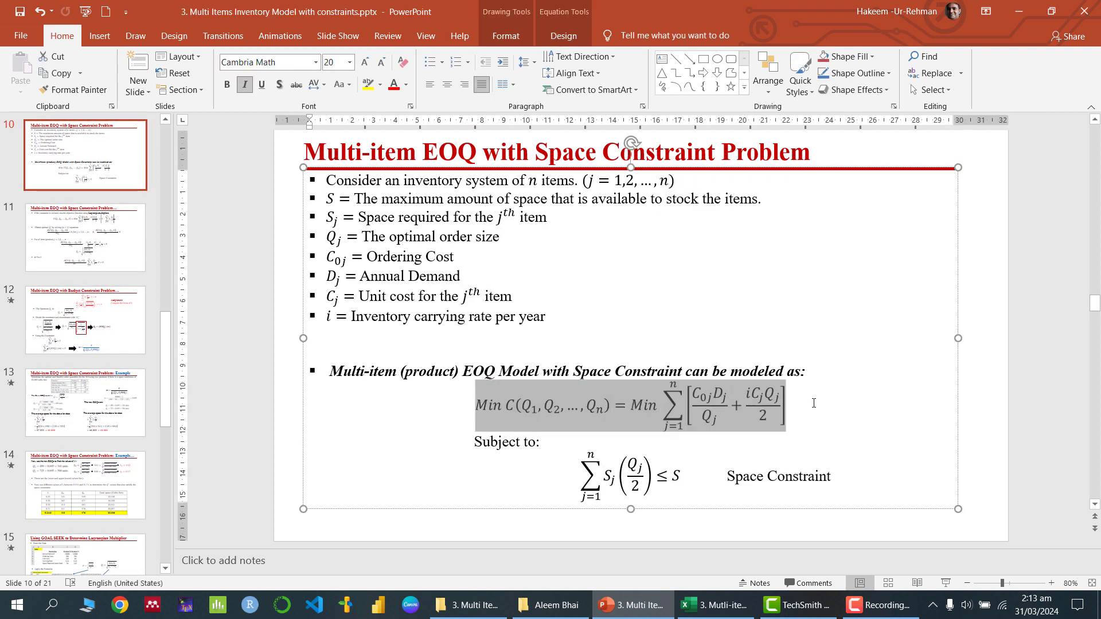
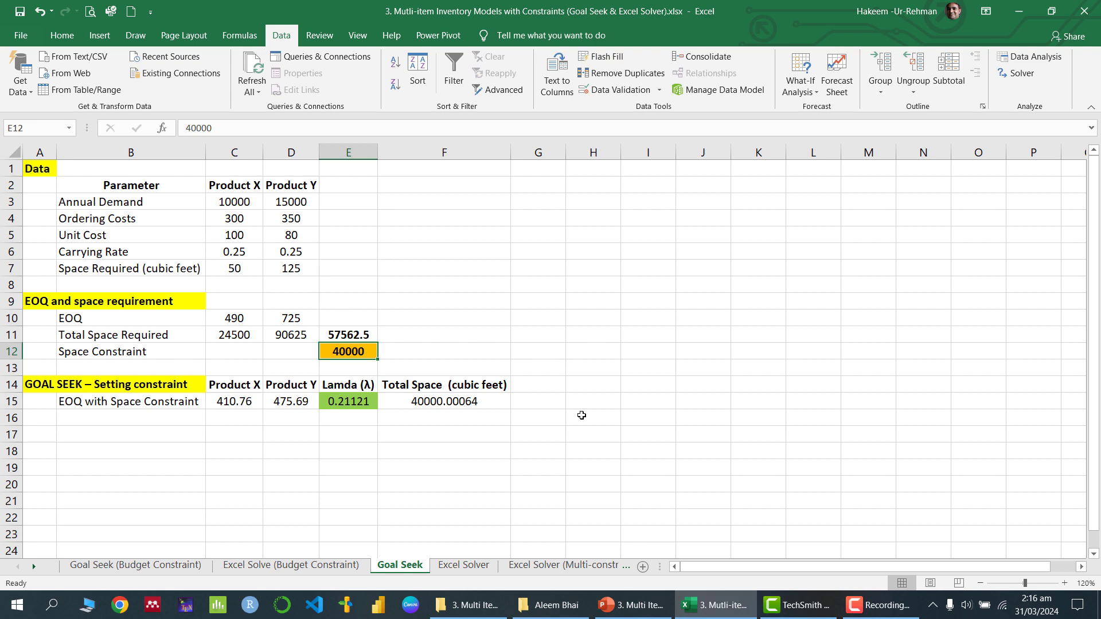
Switch to PowerPoint and step through slides 11 and 12 to the space constraint example on slide 13.
click(633, 606)
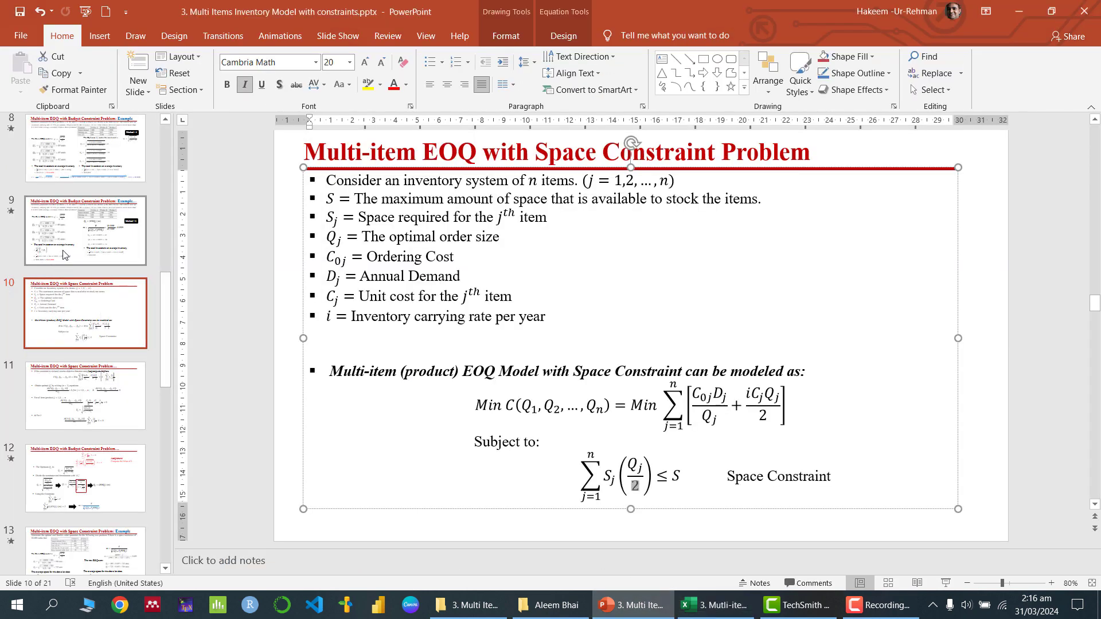
click(86, 398)
click(89, 492)
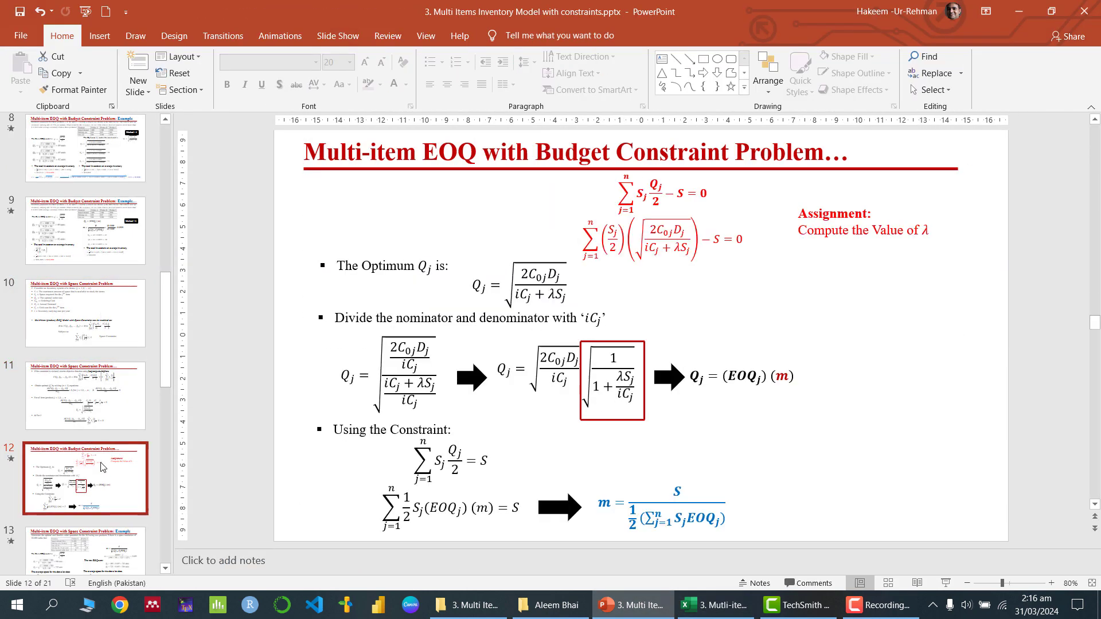
scroll(251, 390, down, 1)
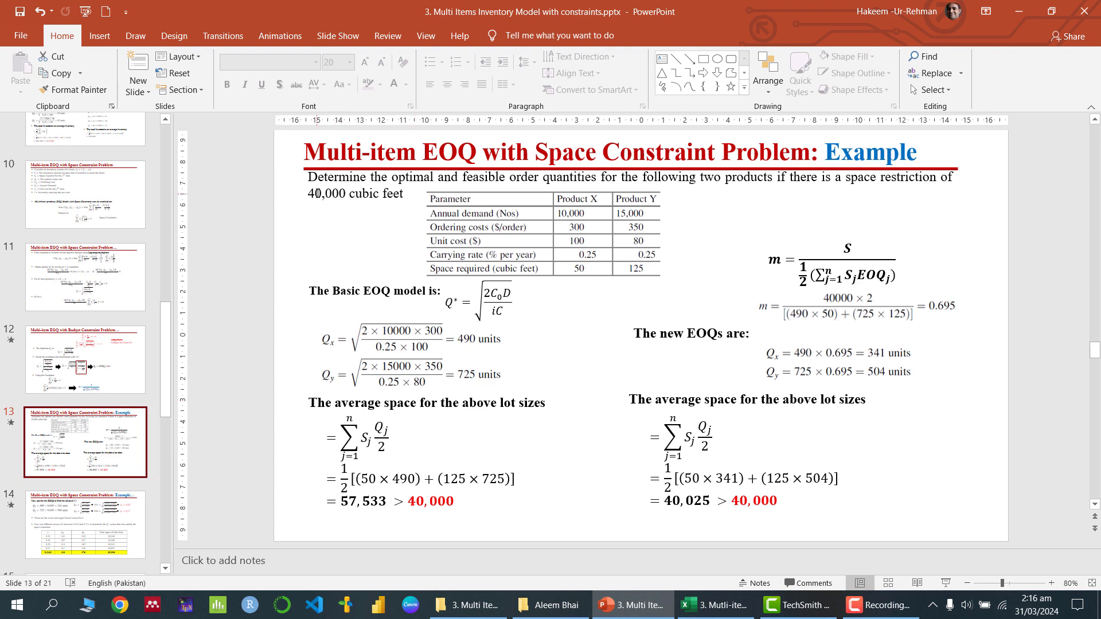
Highlight "40,000 cubic feet" on slide 13, then switch to Excel and inspect Product X's space-constrained EOQ formula in C15.
drag(308, 194, 398, 193)
click(714, 605)
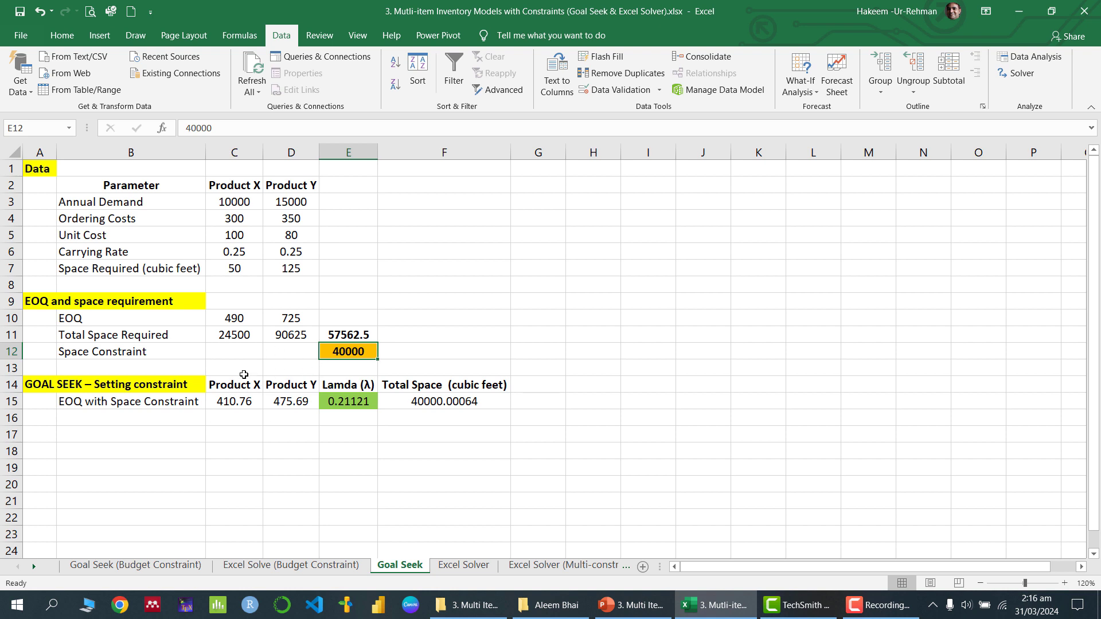
click(234, 407)
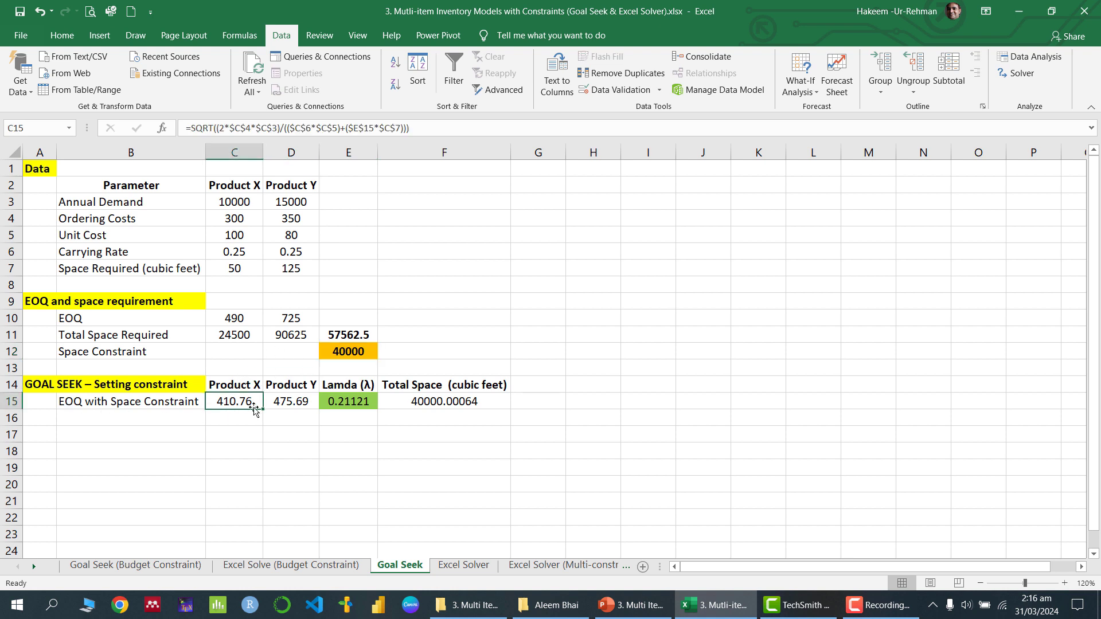
Switch to PowerPoint, go back to slide 12 and highlight the square-root expression of the optimum Qj formula.
click(630, 605)
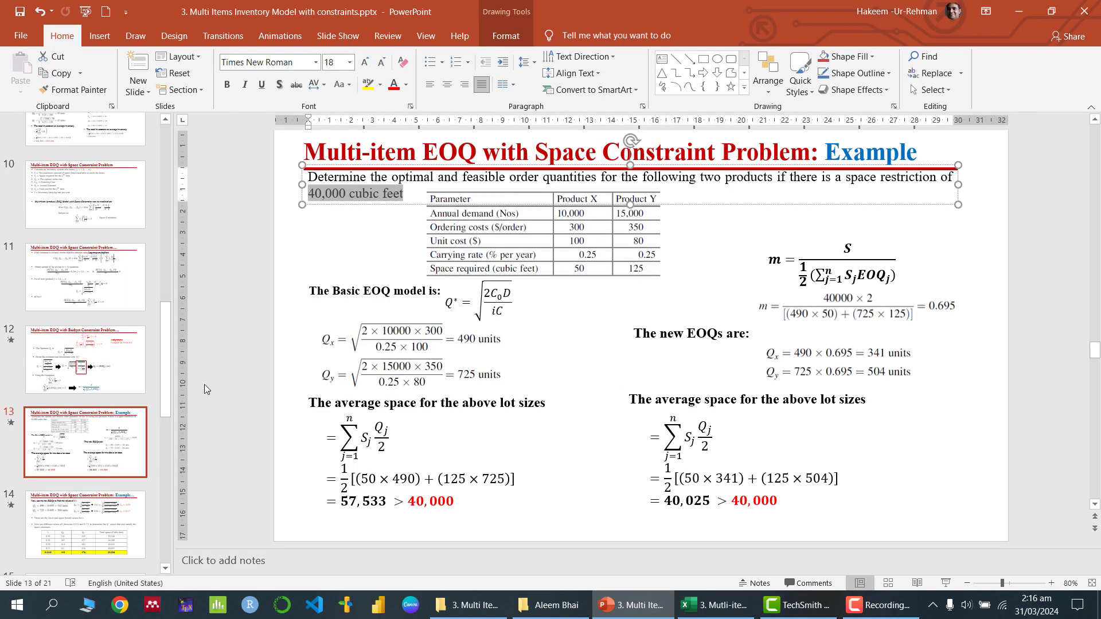
scroll(528, 294, up, 2)
click(529, 294)
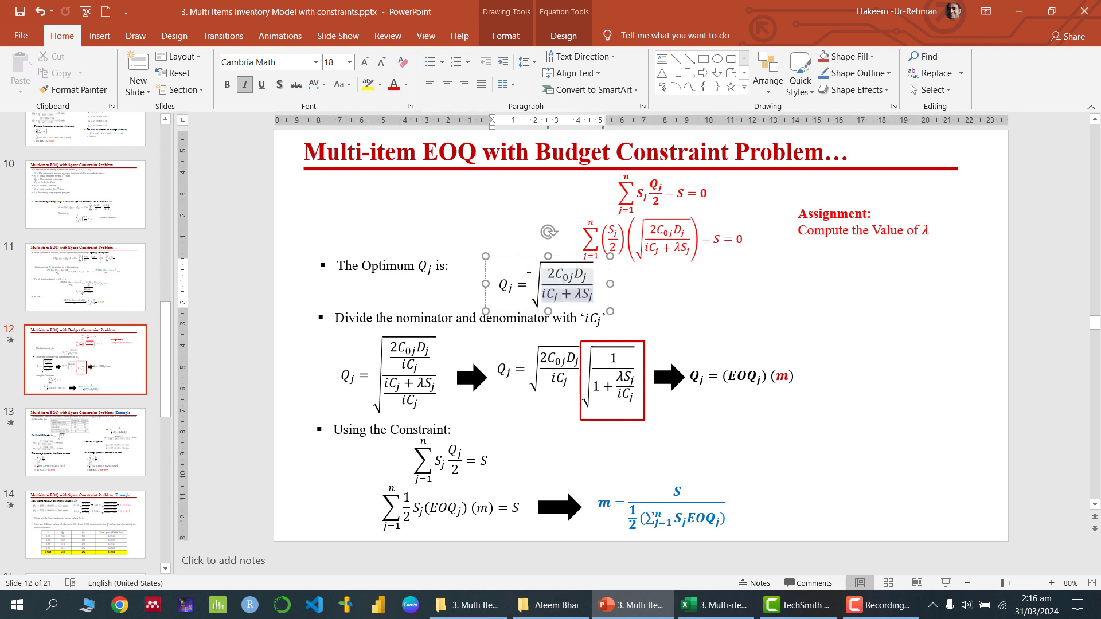
key(ctrl+z)
drag(504, 286, 578, 291)
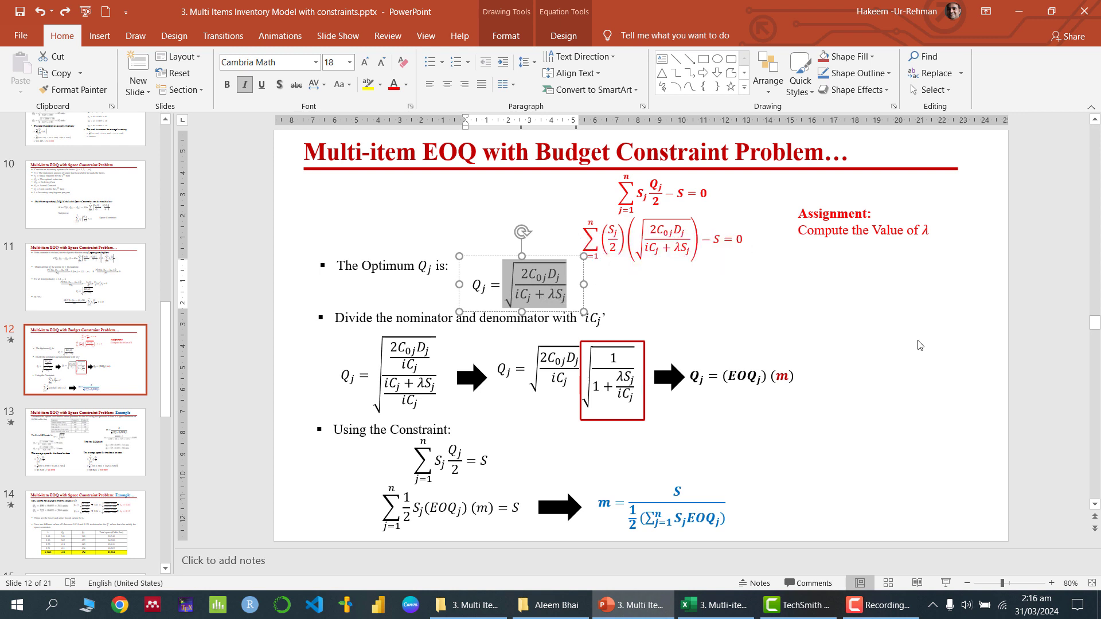
Switch to Excel and clear the Lamda (λ) value in E15 of the Goal Seek sheet.
click(717, 605)
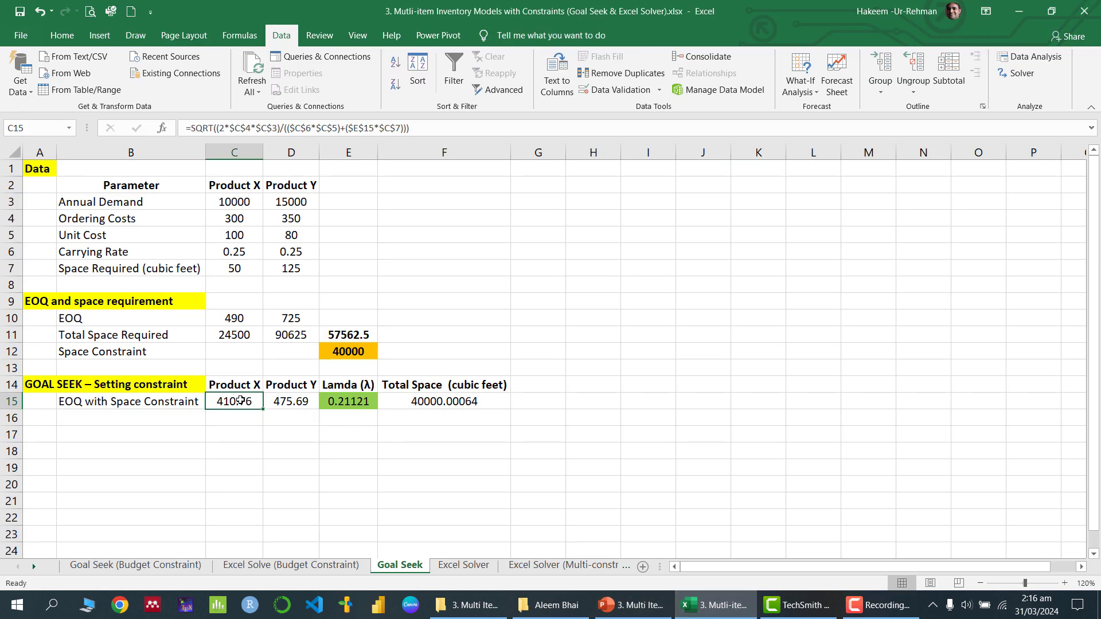
double_click(241, 401)
click(361, 402)
key(Delete)
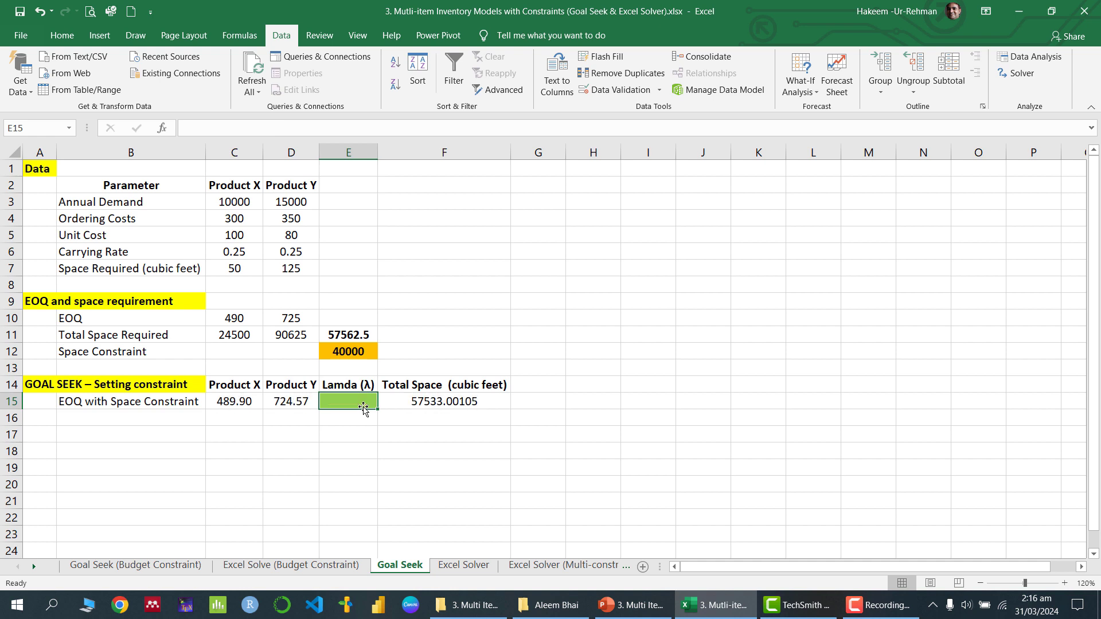
key(Left)
key(Left)
key(Right)
key(Right)
Open Product X's EOQ formula in C15, then switch to PowerPoint and highlight the whole optimum Qj formula on slide 12.
click(235, 400)
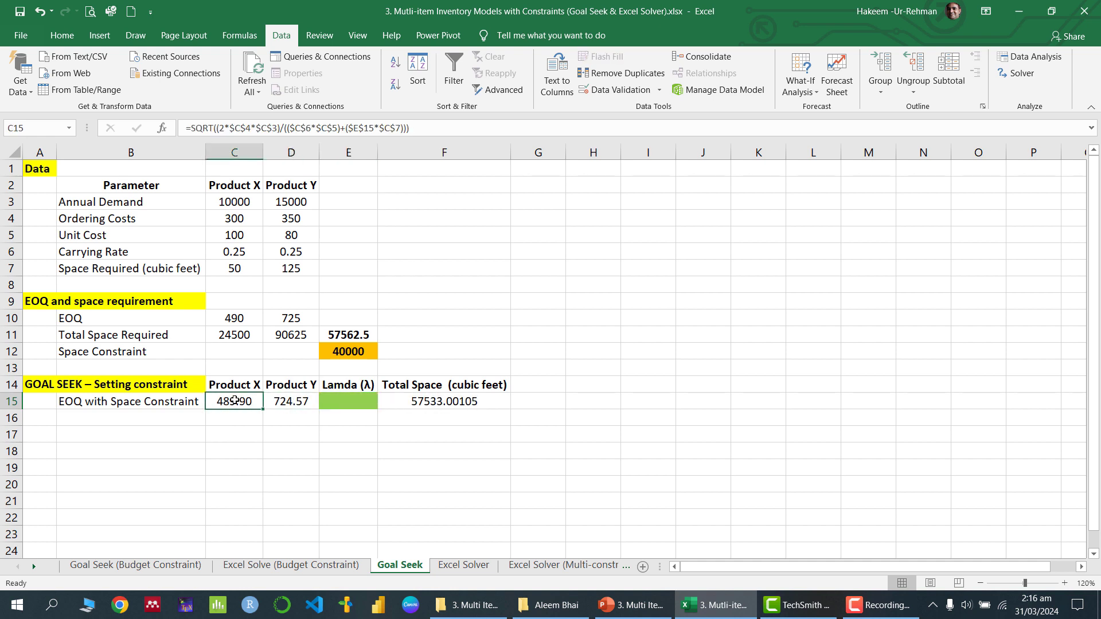
double_click(234, 400)
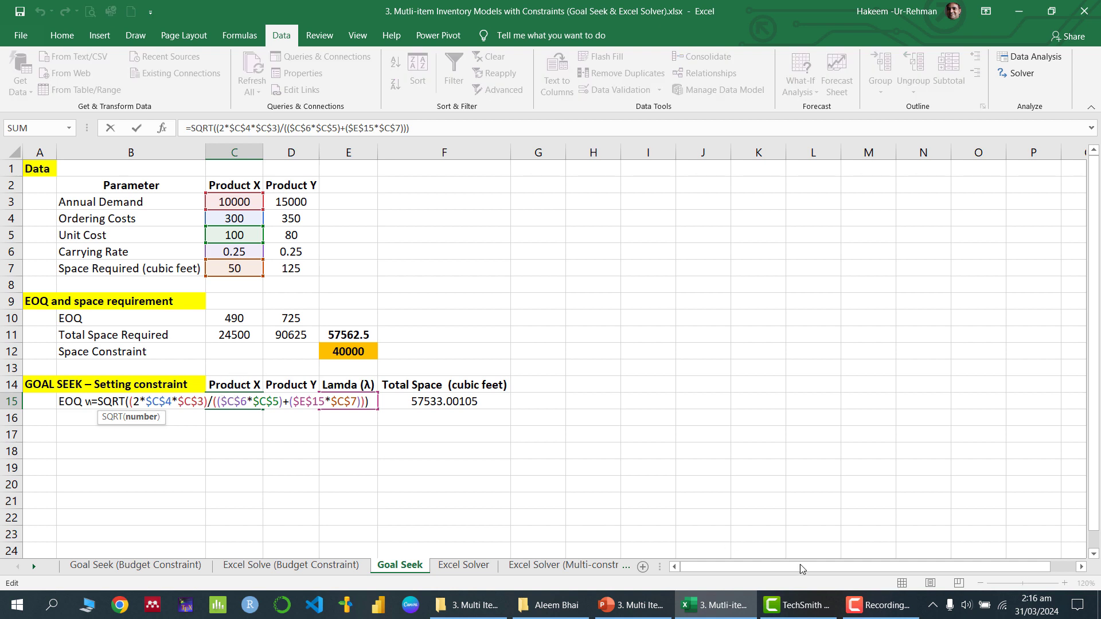
click(633, 605)
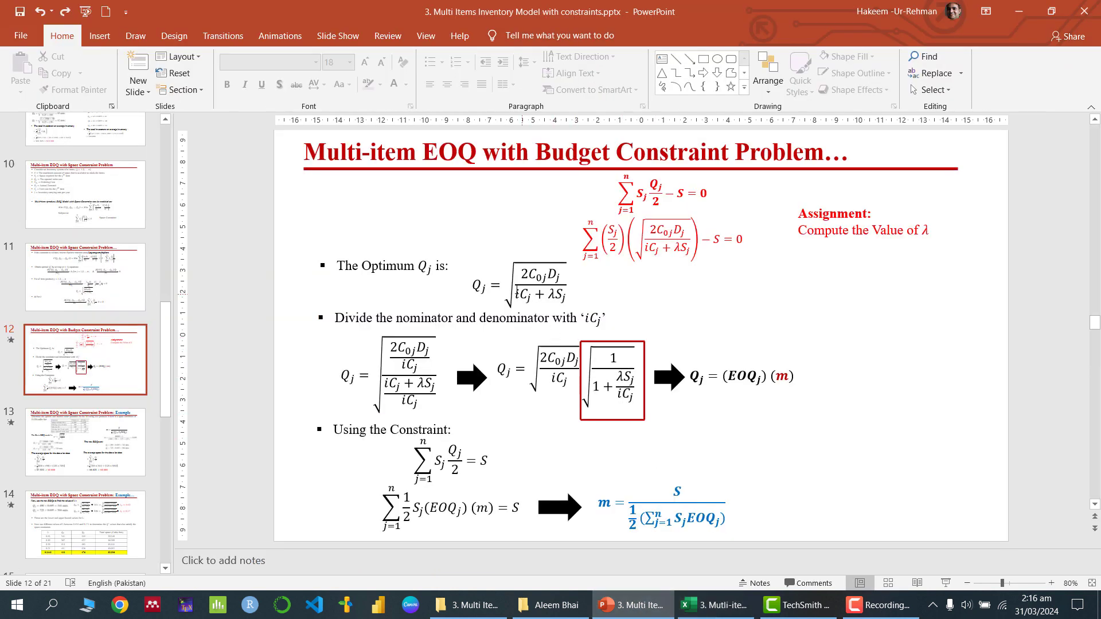
click(503, 284)
drag(478, 285, 562, 287)
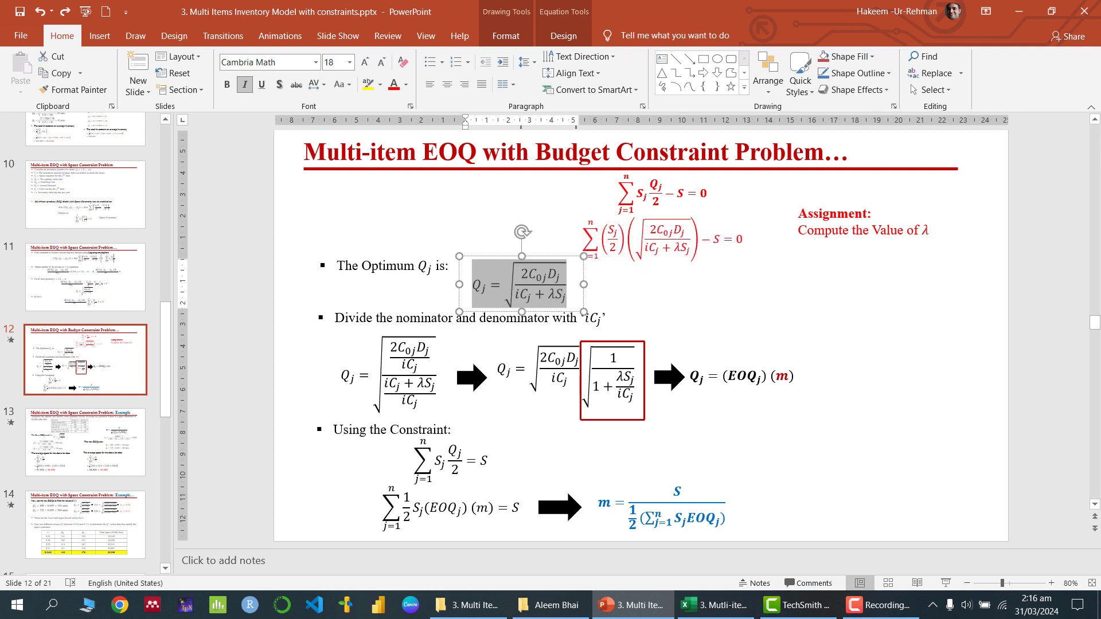
Highlight the $C$6*$C$5 part of the C15 formula in Excel and compare it with the optimum Qj formula in PowerPoint.
click(741, 609)
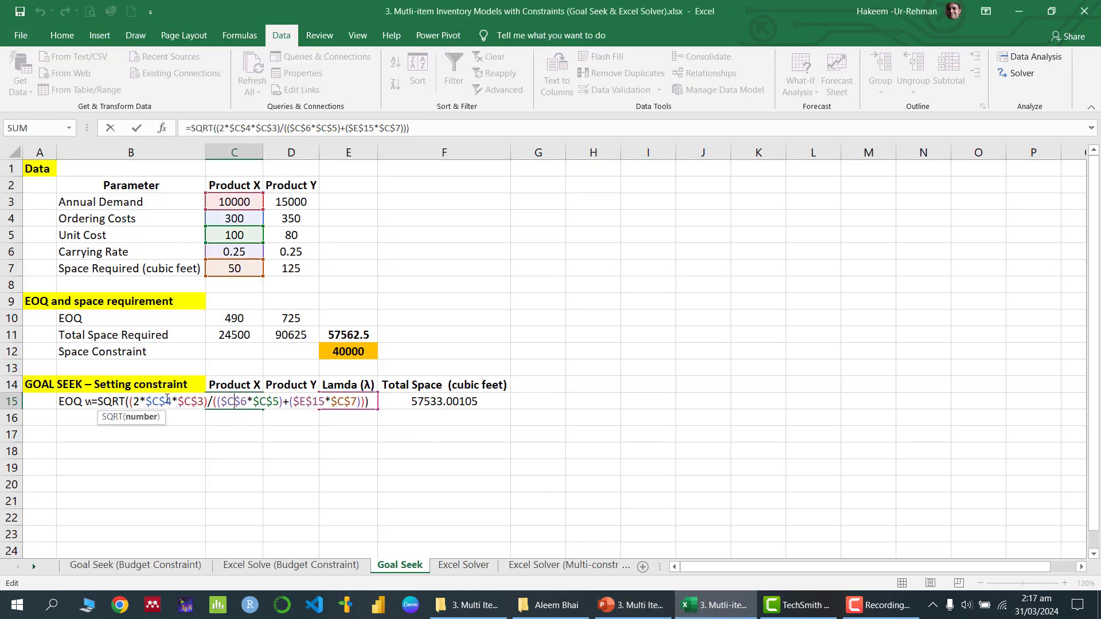
drag(162, 403, 279, 403)
click(247, 405)
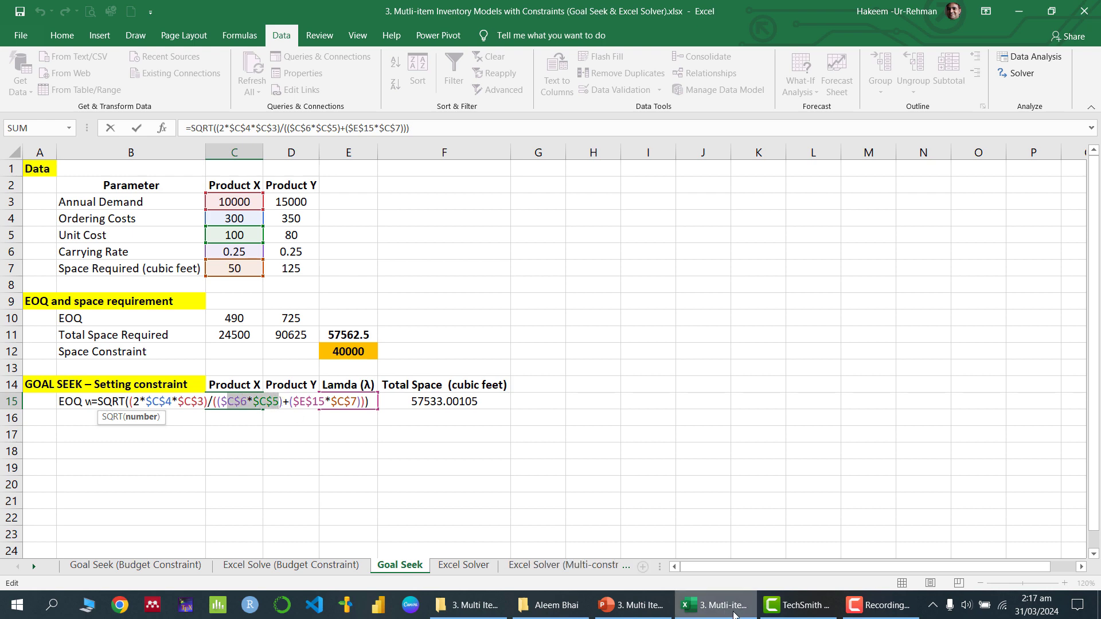
click(745, 608)
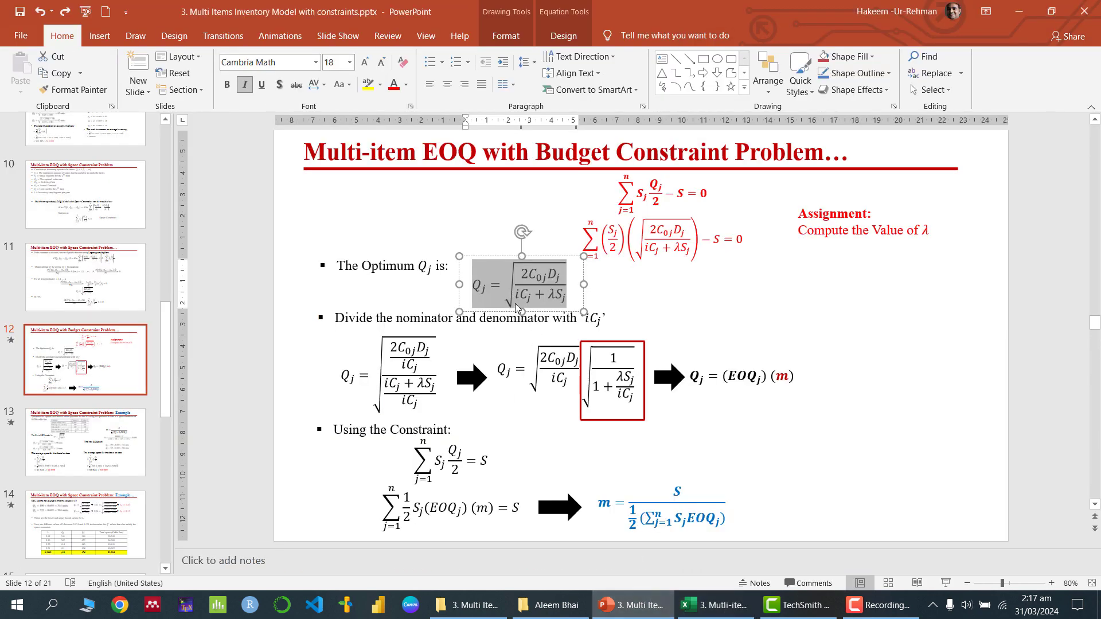
Highlight the $E$15*$C$7 term of the C15 formula in Excel, compare it with λSj on slide 12 and close the formula.
click(717, 605)
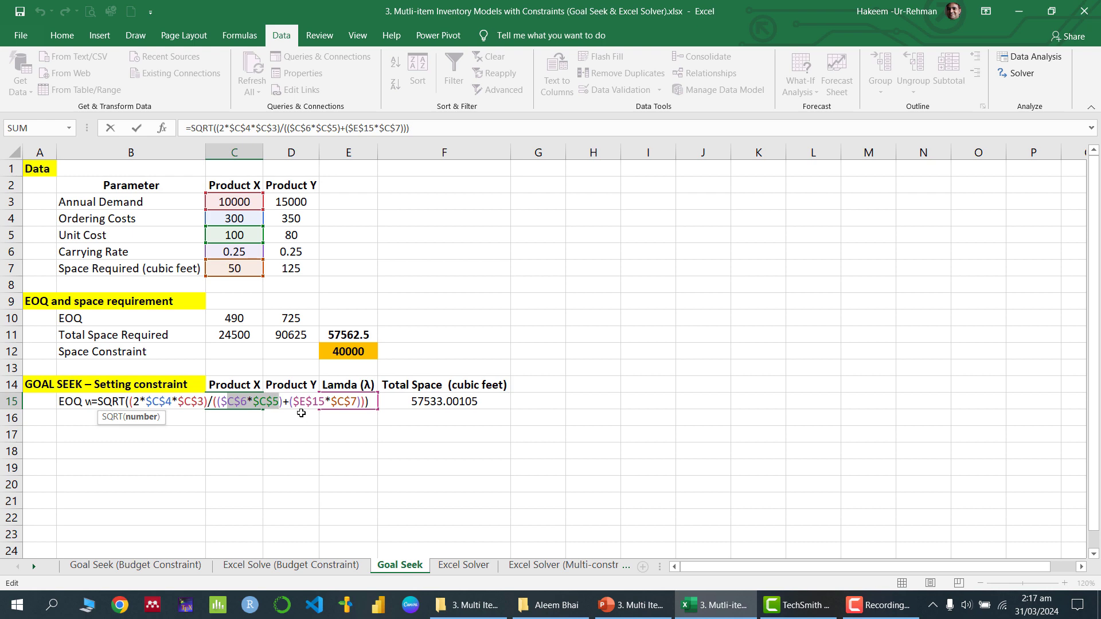
drag(294, 401, 349, 401)
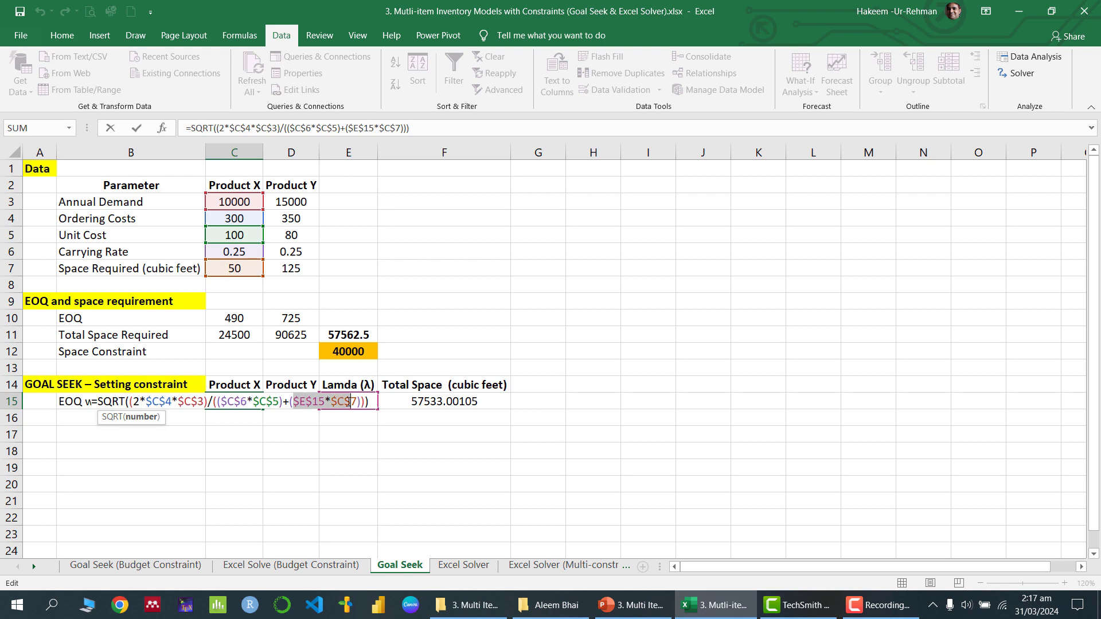
click(621, 601)
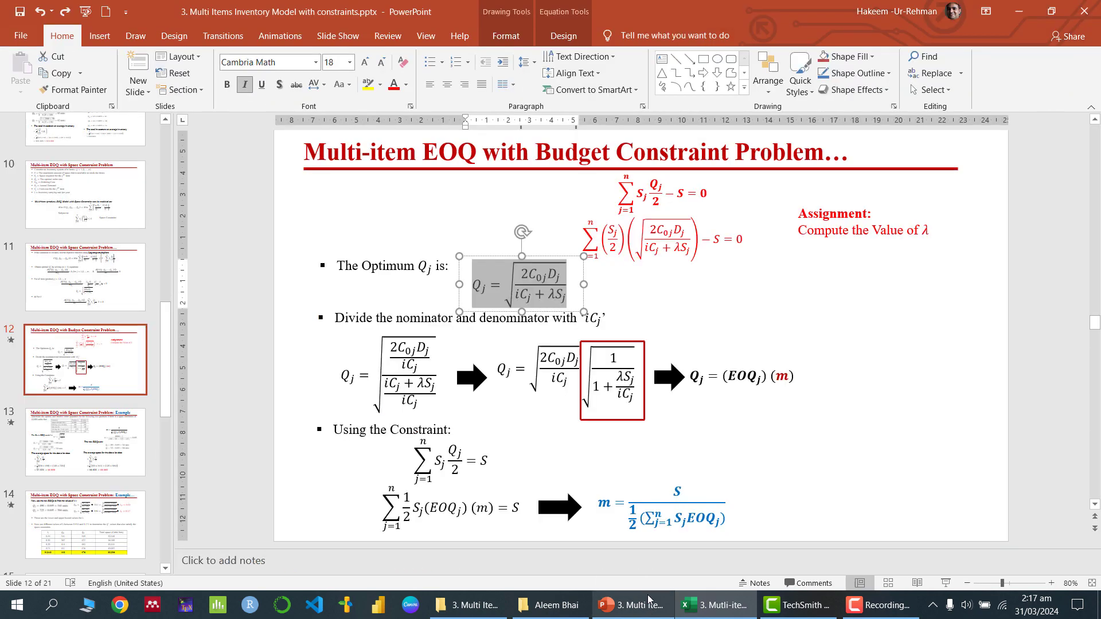
click(717, 605)
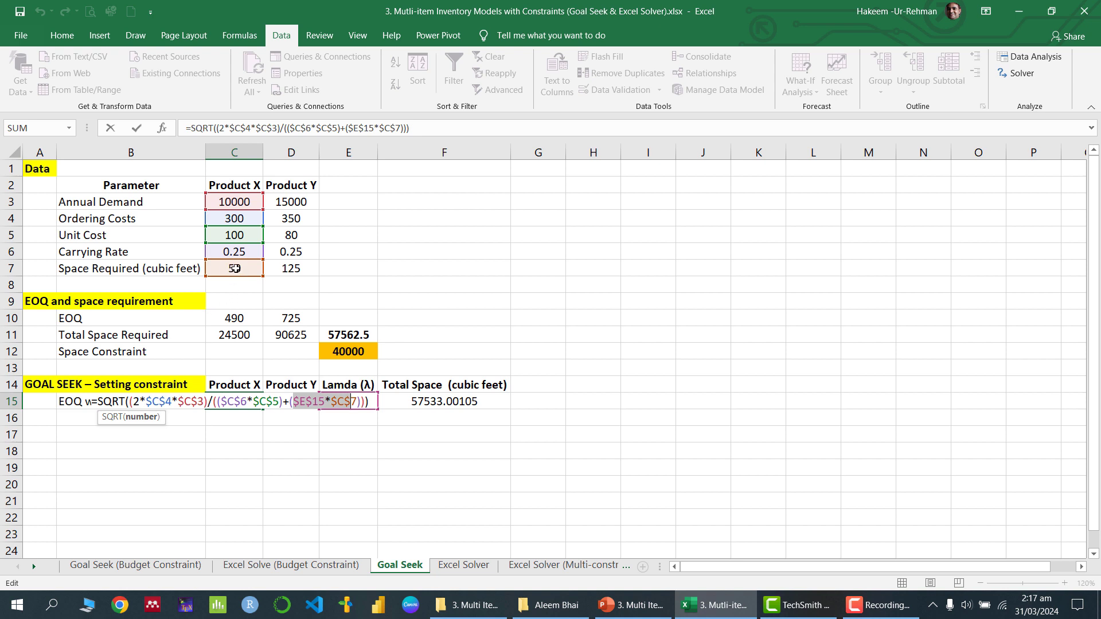
key(Return)
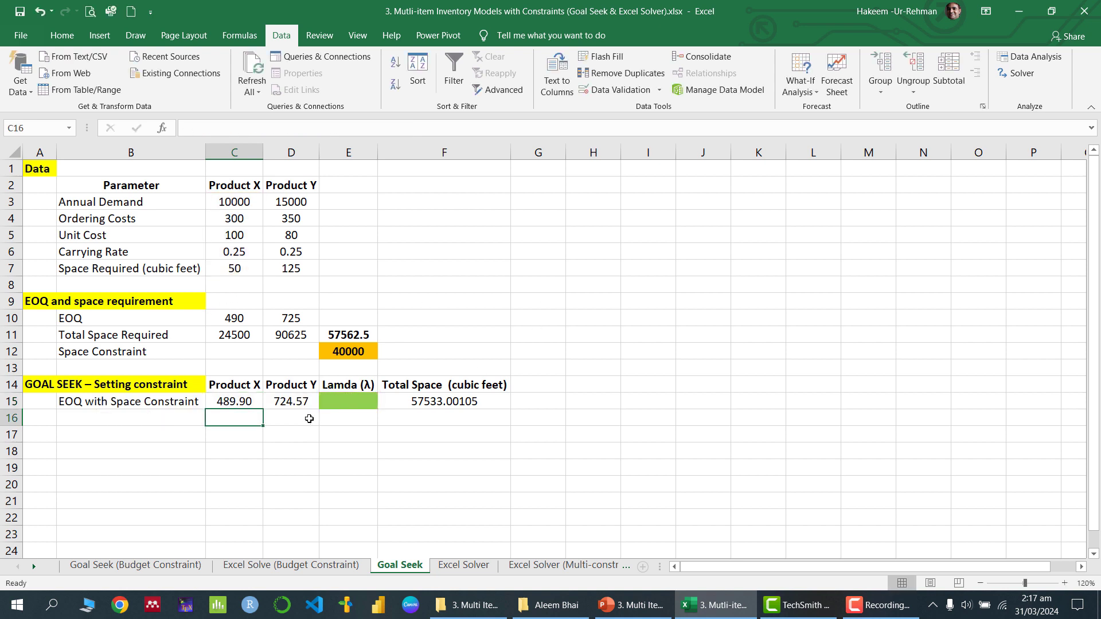
Inspect the space-constrained EOQ formulas of both products, the Lamda (λ) cell E15 and the total space formula in F15.
click(247, 404)
click(293, 401)
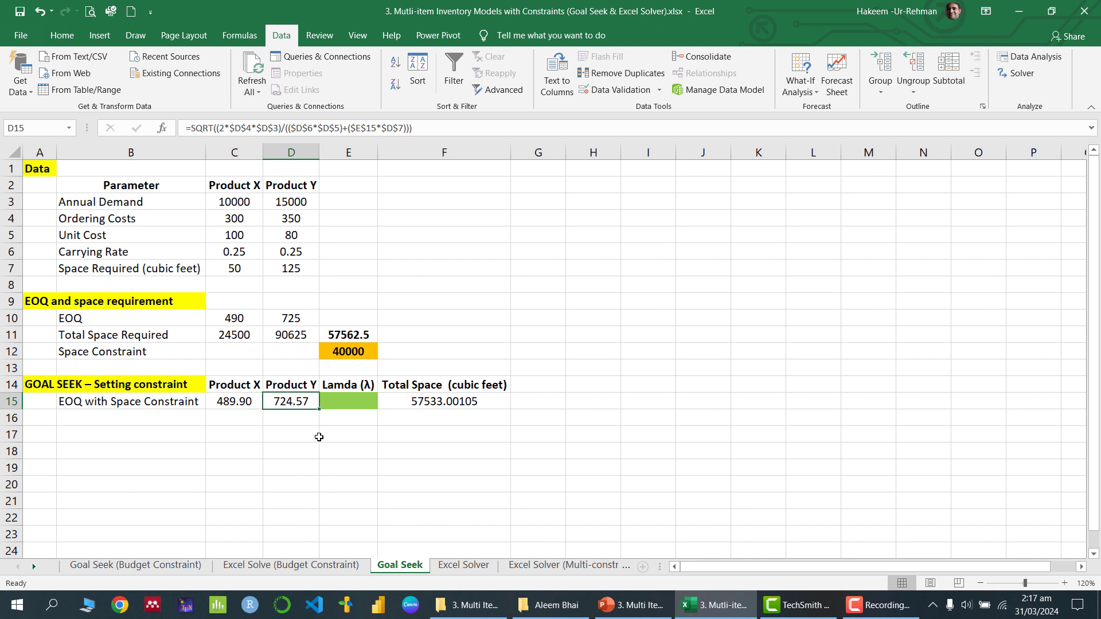
click(349, 399)
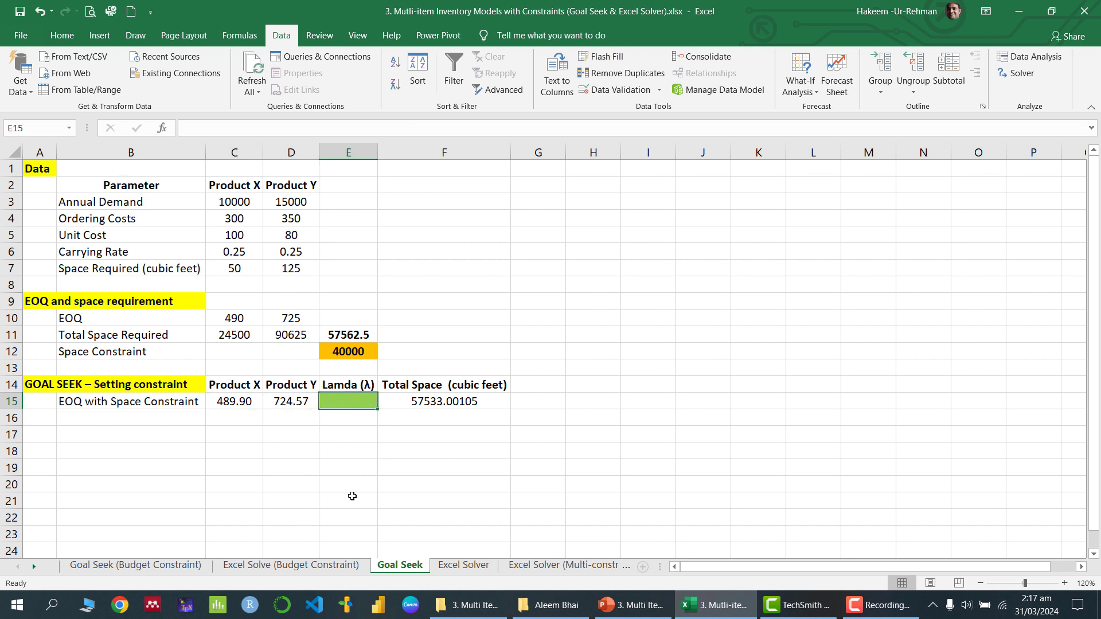
click(431, 400)
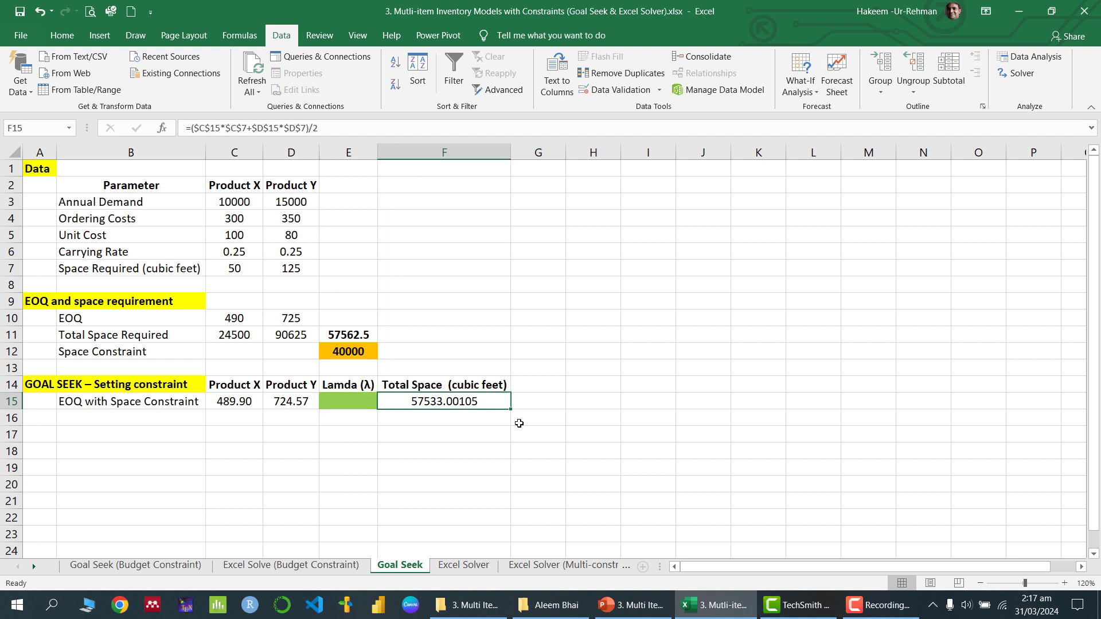
Switch to PowerPoint and highlight the Sj(Qj/2) space term on slide 11 and in the space constraint on slide 10.
click(631, 605)
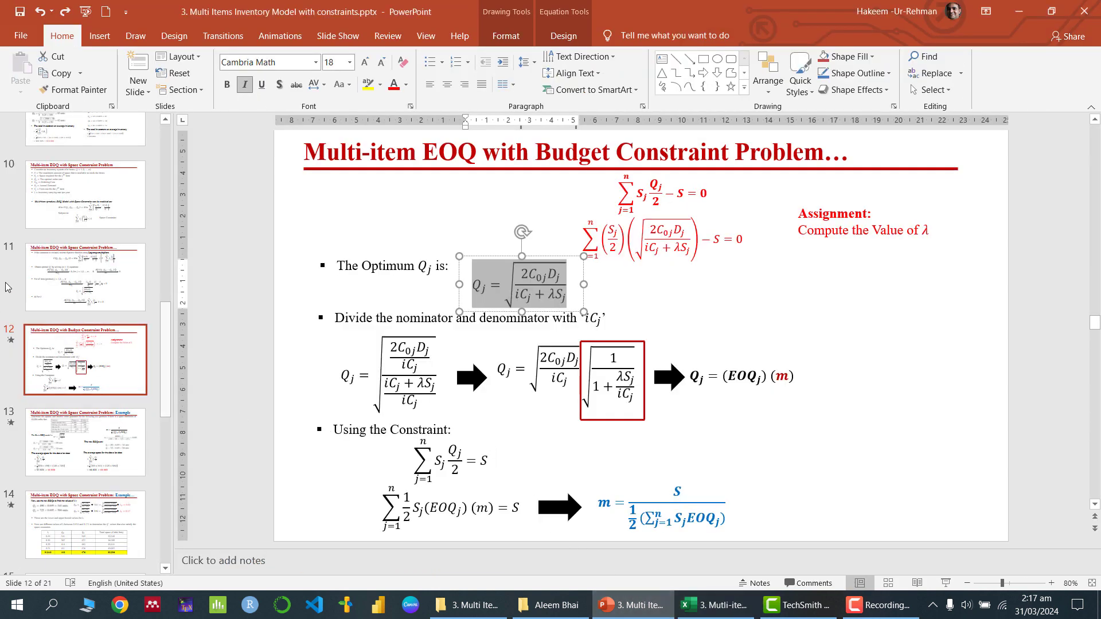
click(96, 278)
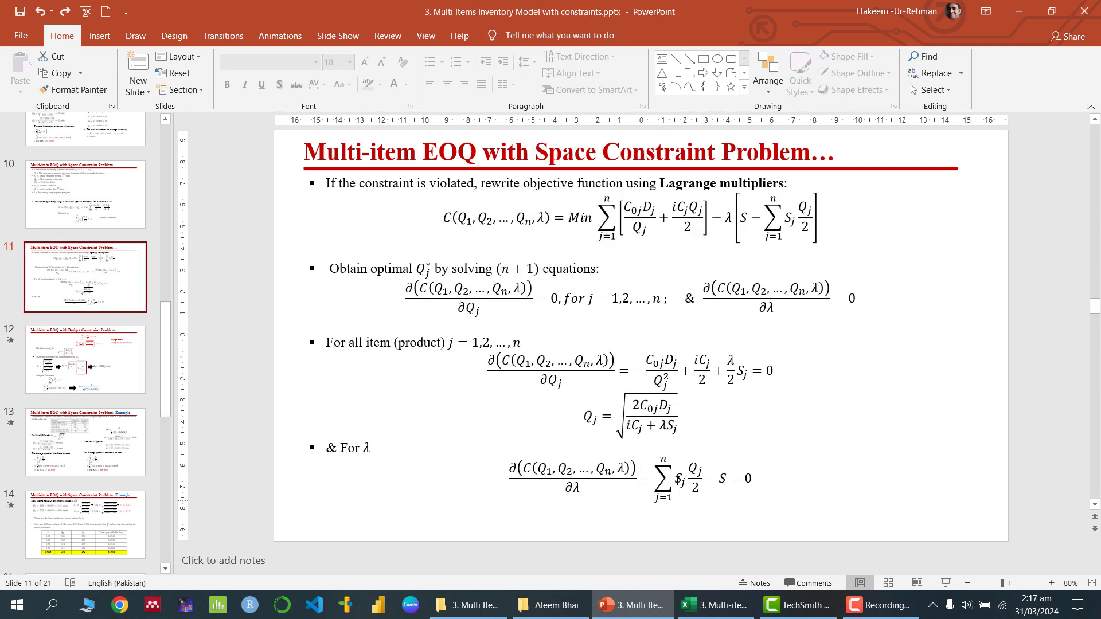
drag(678, 479, 706, 479)
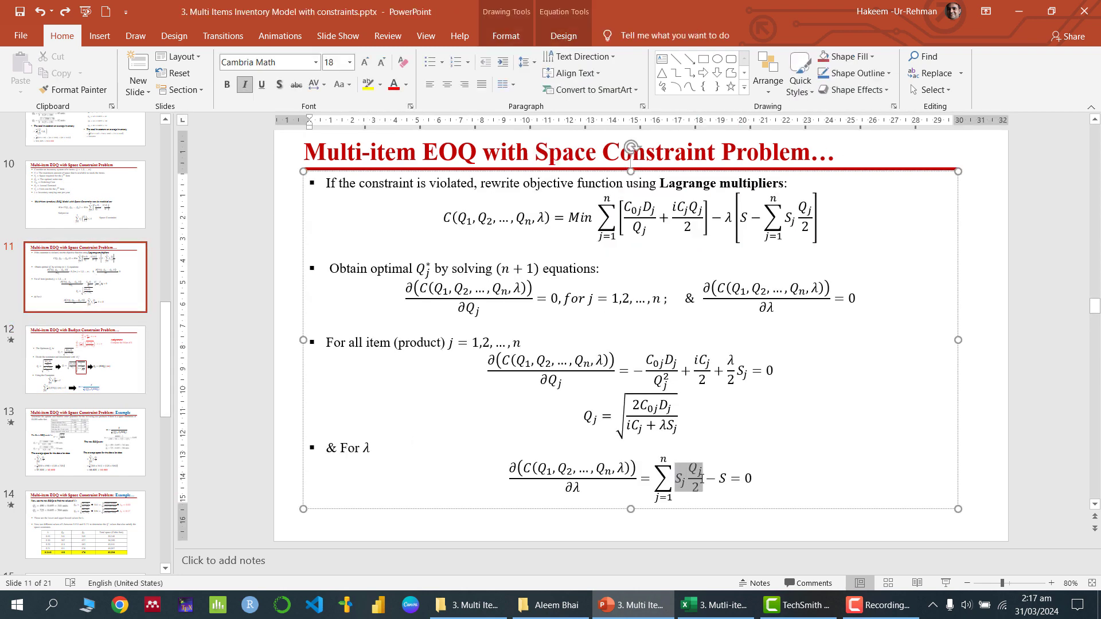
click(66, 225)
click(607, 474)
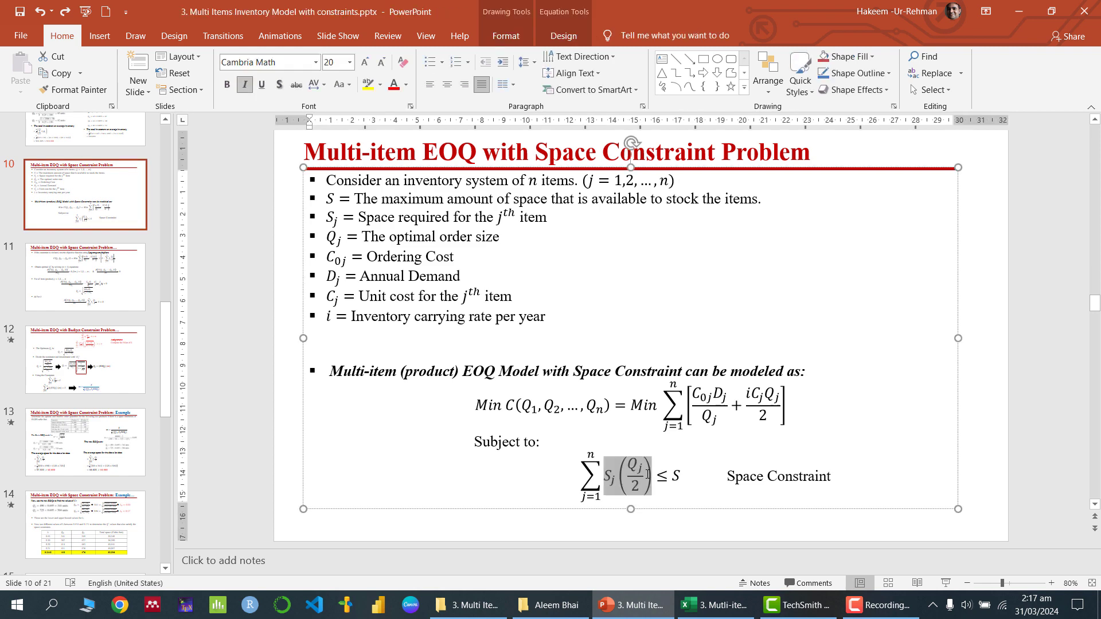
Switch to Excel, trace the F15 total space formula through C15, C7, D15 and D7, and compare it with the slide 10 space constraint.
click(717, 605)
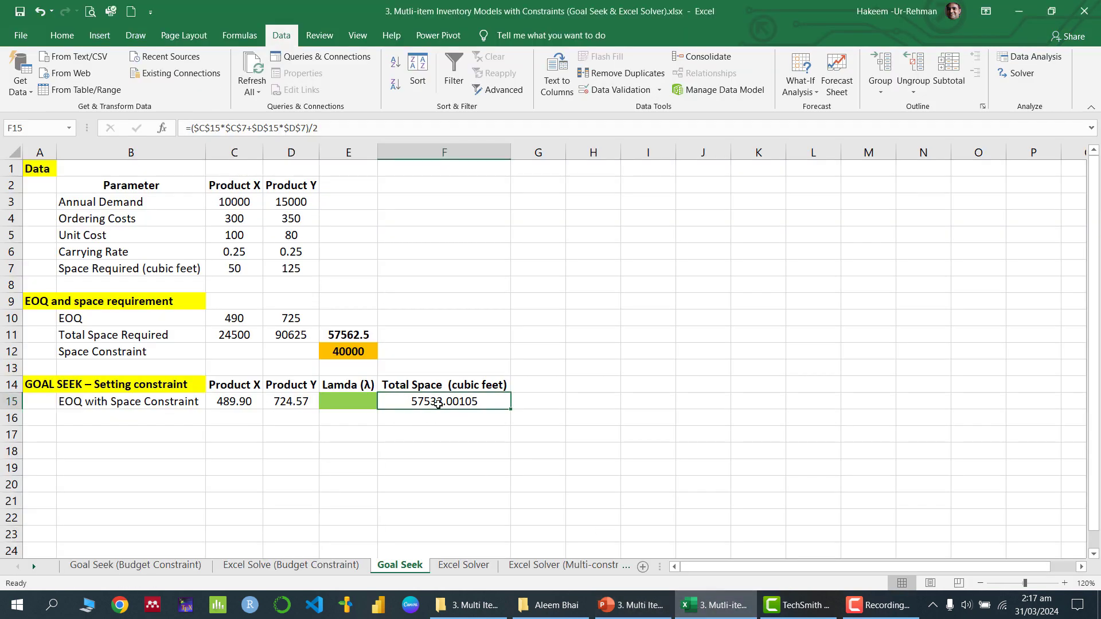
click(235, 401)
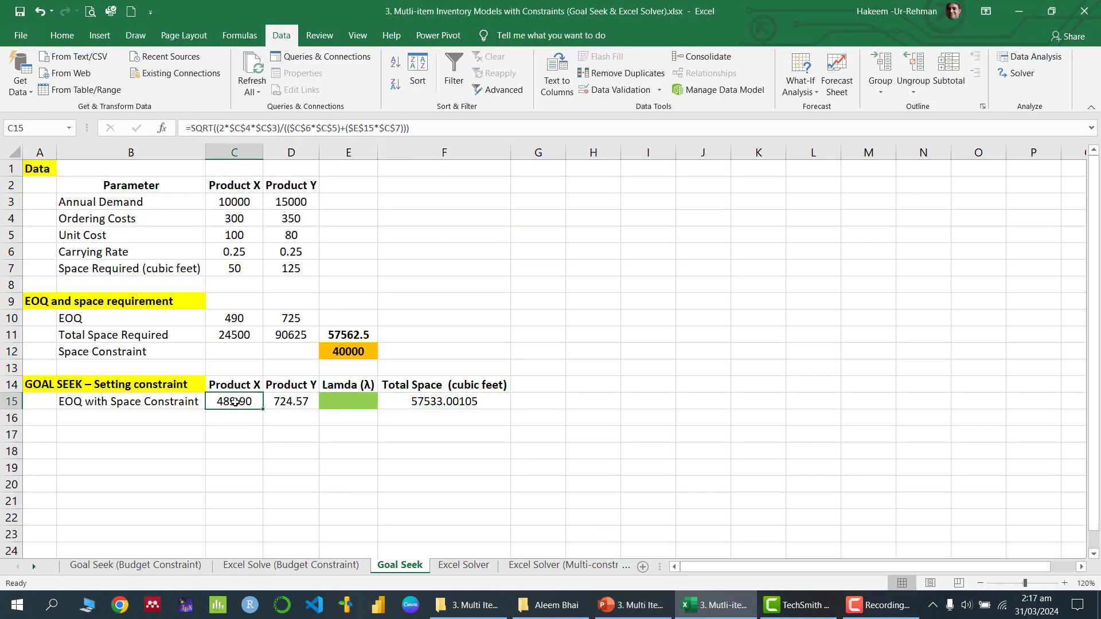
click(228, 274)
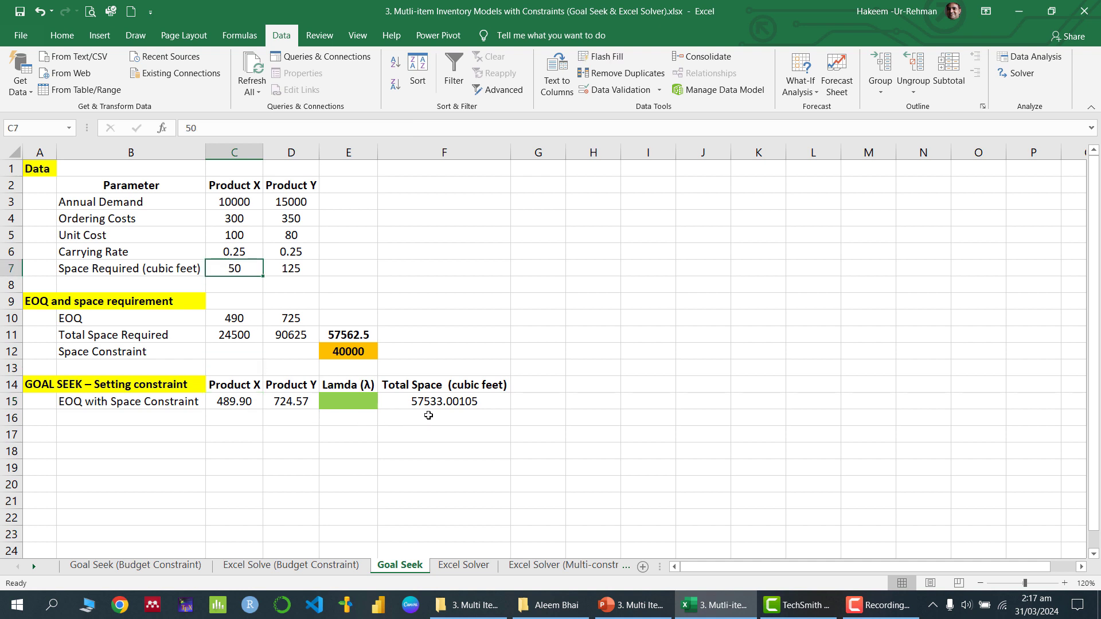
click(448, 404)
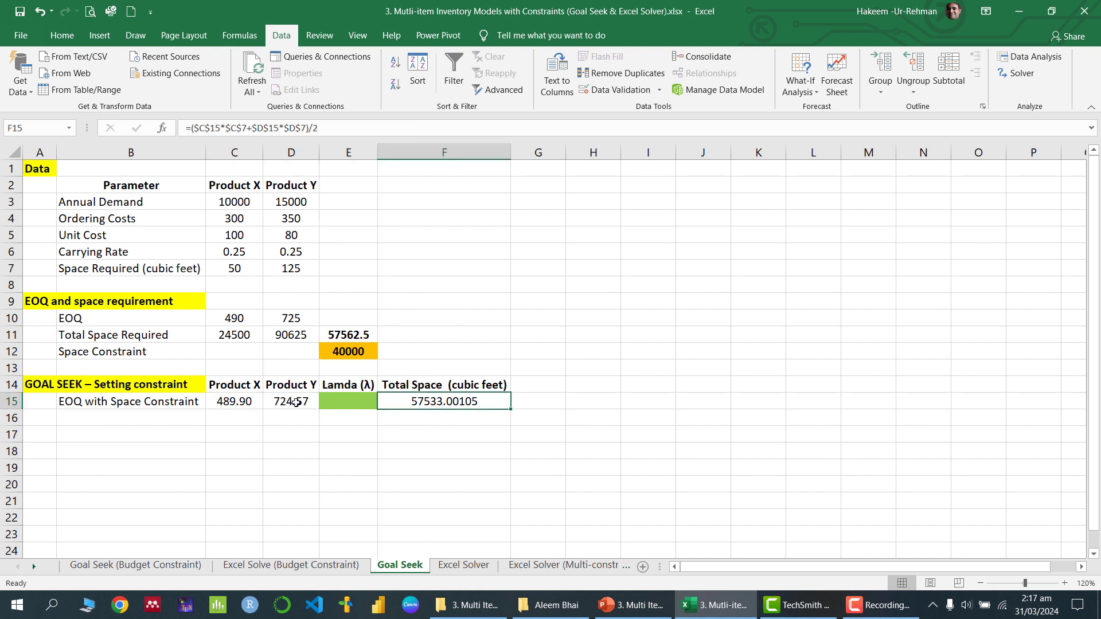
click(295, 403)
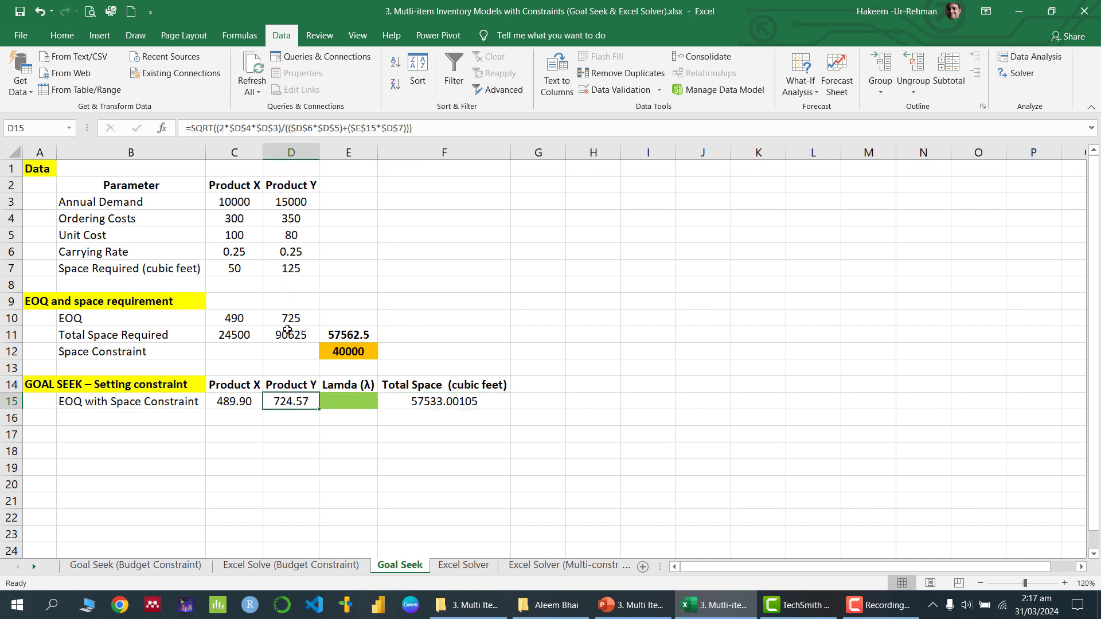
click(292, 270)
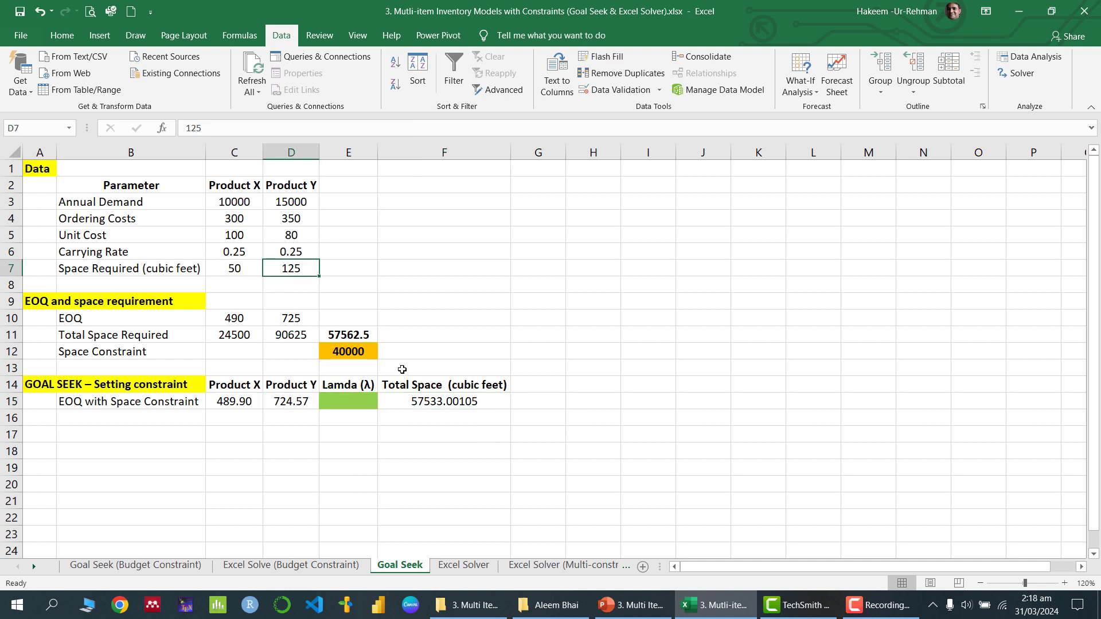
click(444, 405)
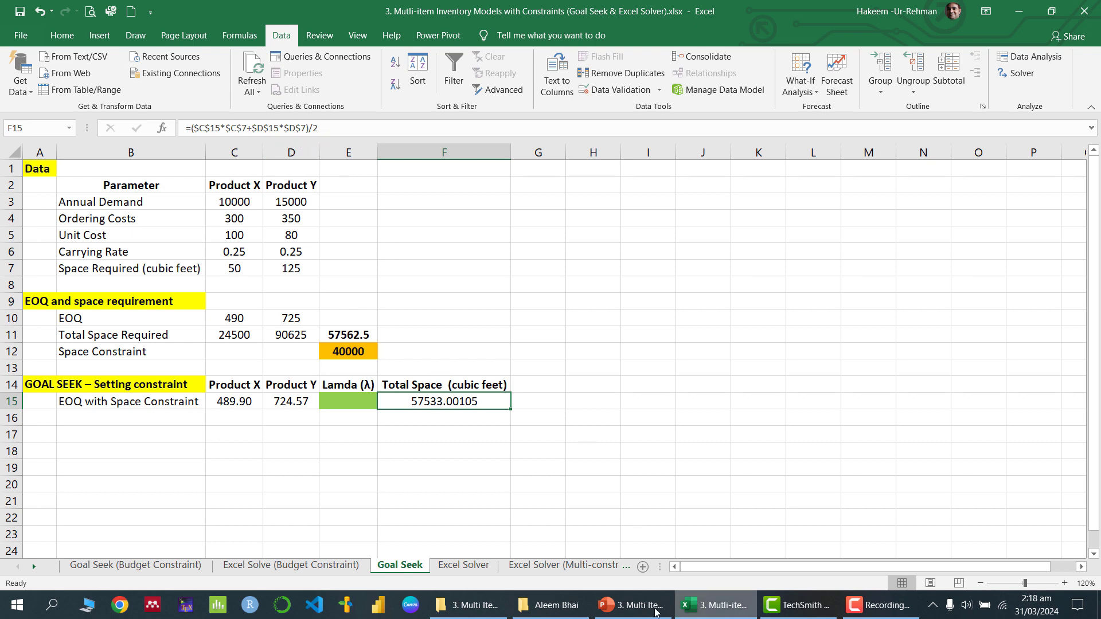
click(634, 605)
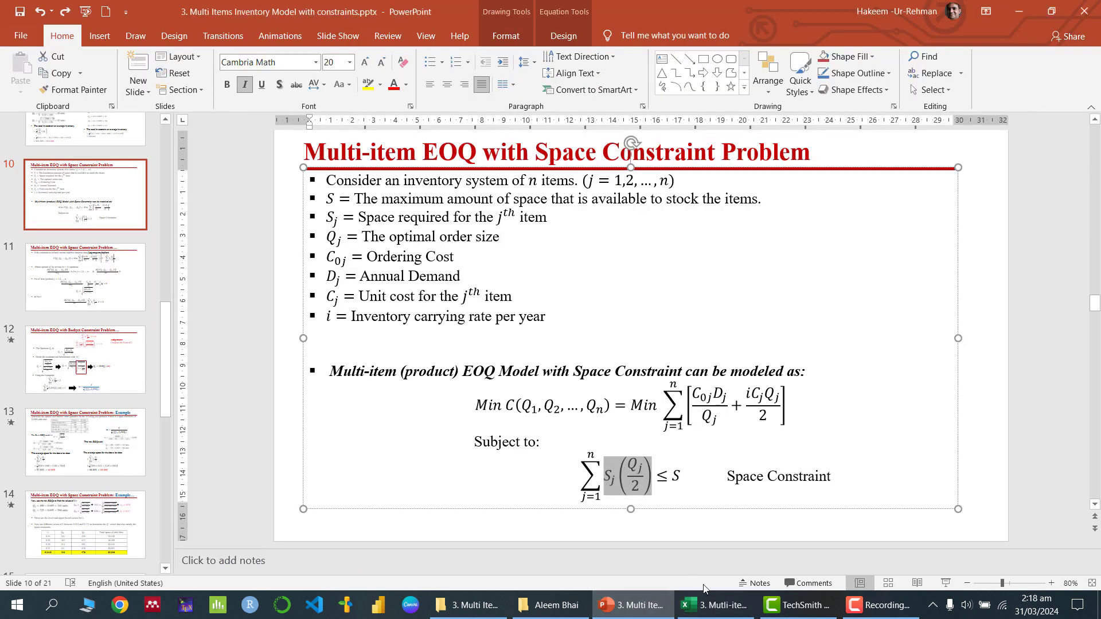
click(720, 612)
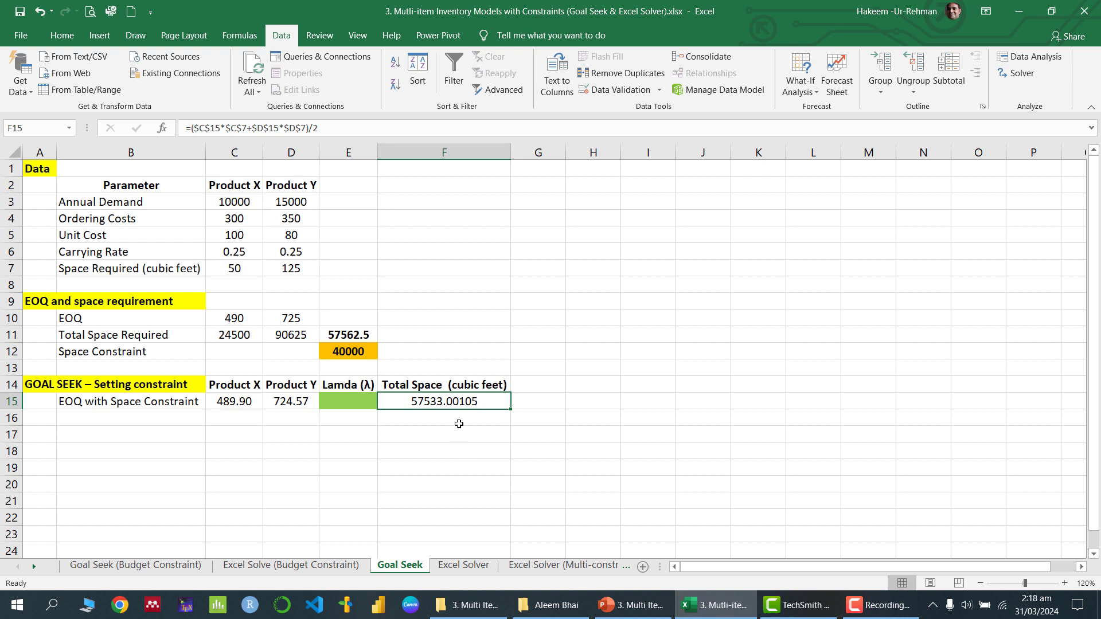
Start Goal Seek with the total space cell F15 as the set cell and 40000 as the target value.
click(356, 352)
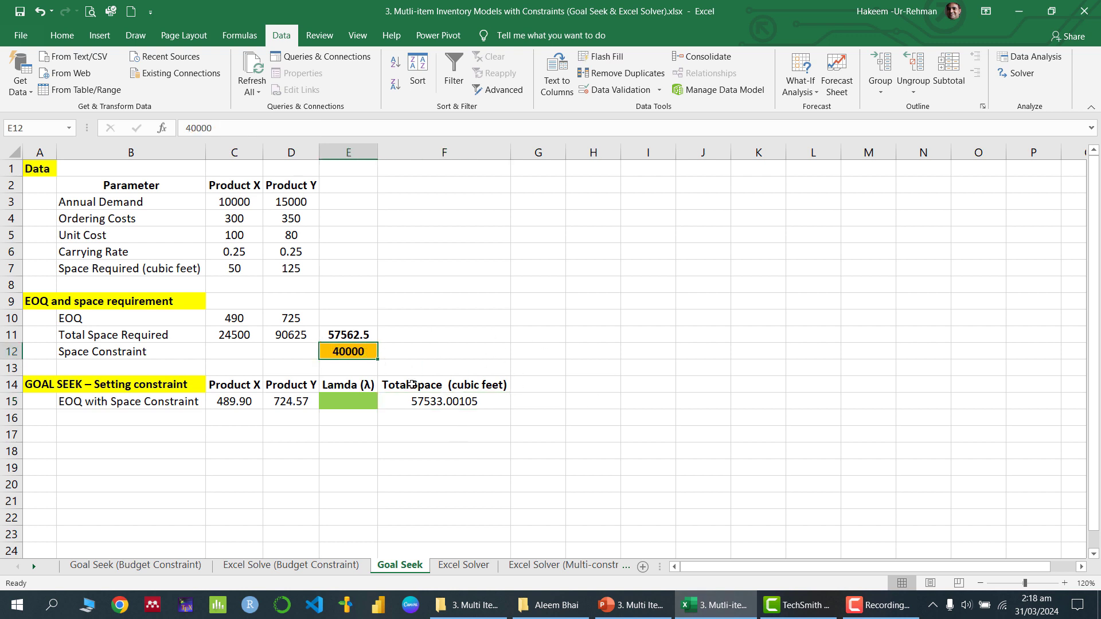
click(442, 401)
click(341, 401)
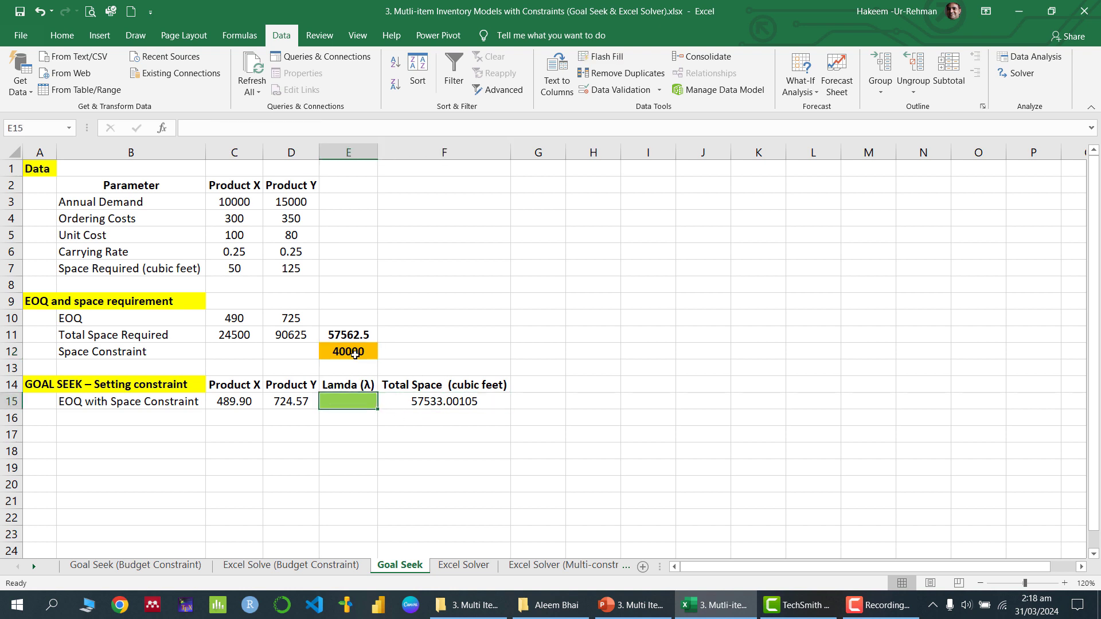
click(814, 95)
click(825, 125)
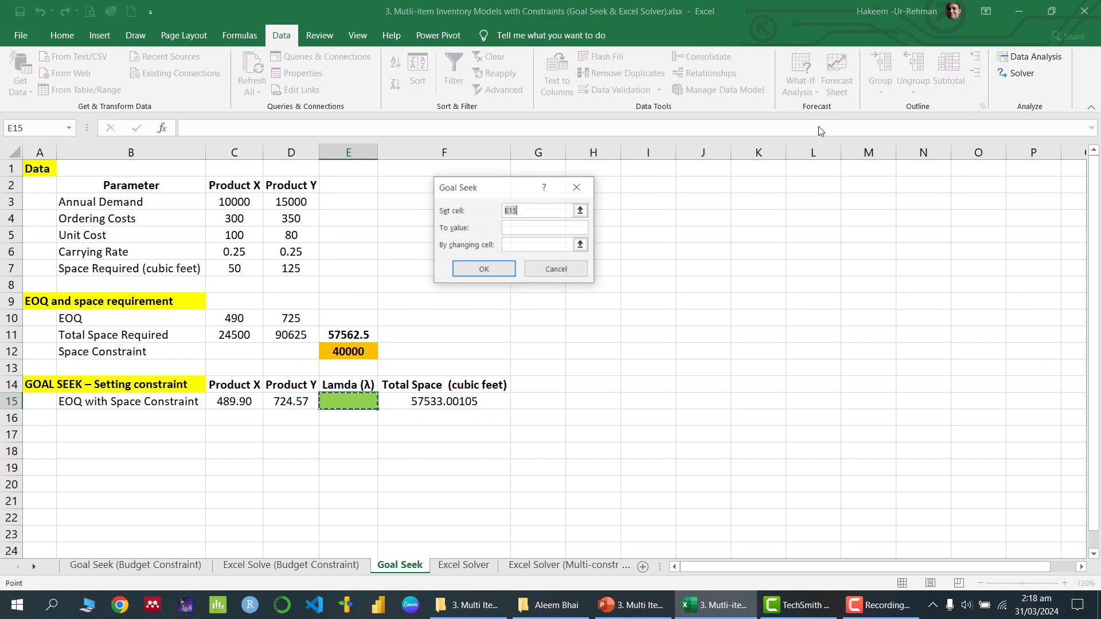
click(581, 211)
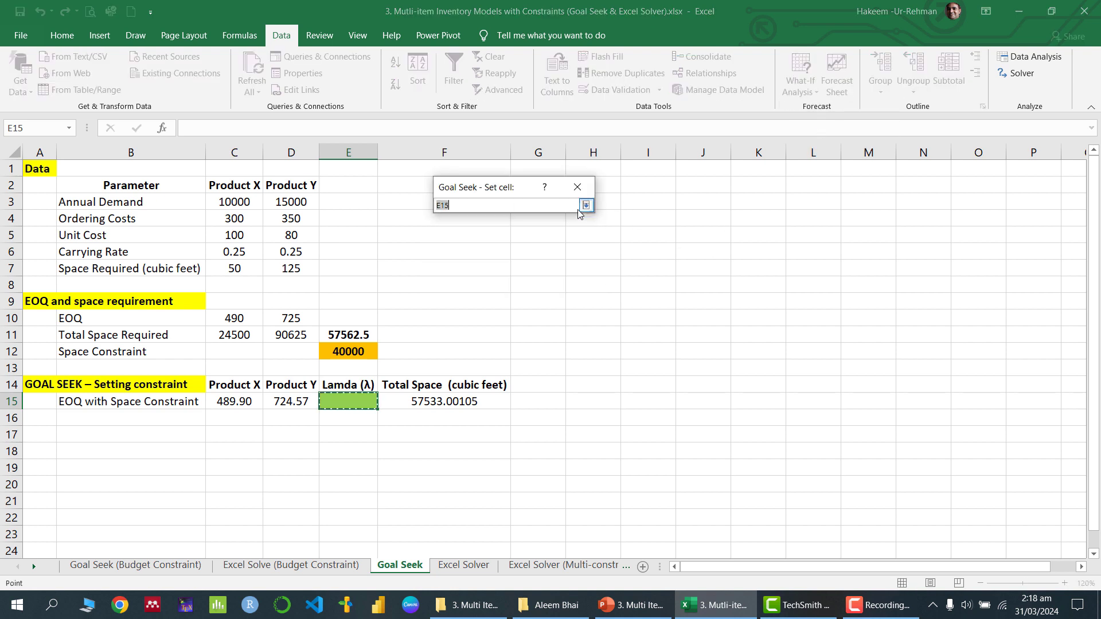
click(442, 400)
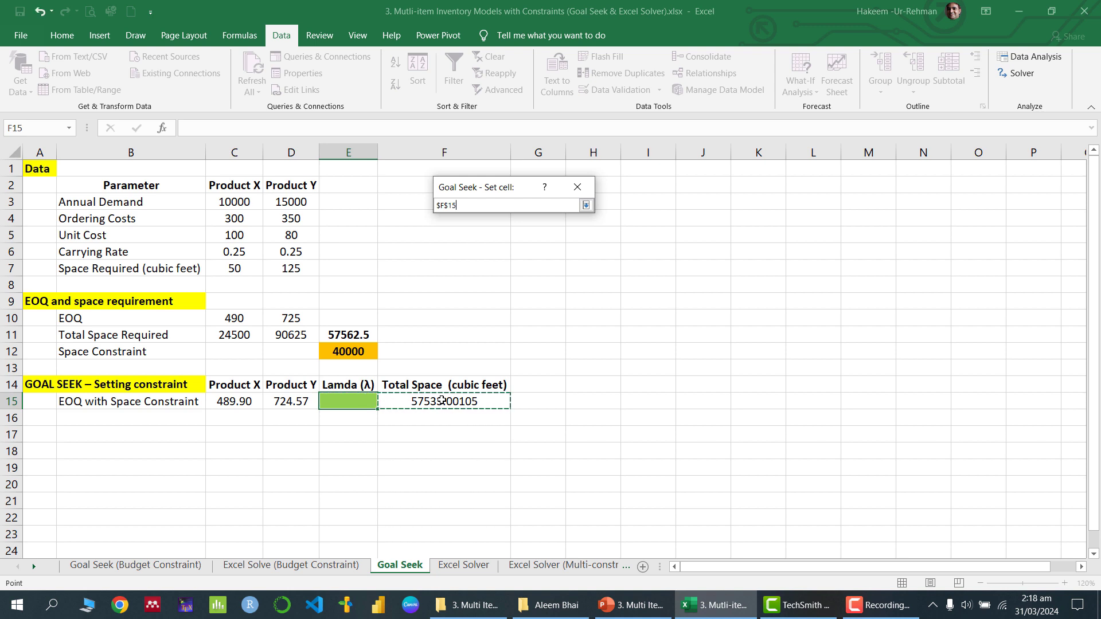
click(586, 205)
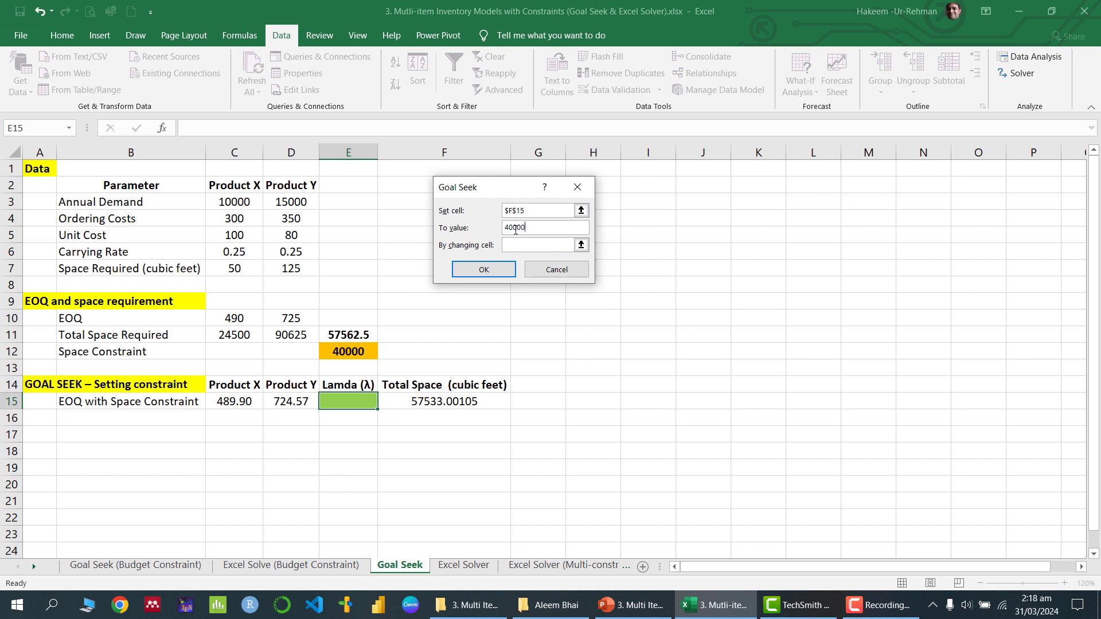
Use the Lamda (λ) cell E15 as the changing cell, run Goal Seek and accept the solution.
click(581, 245)
click(363, 399)
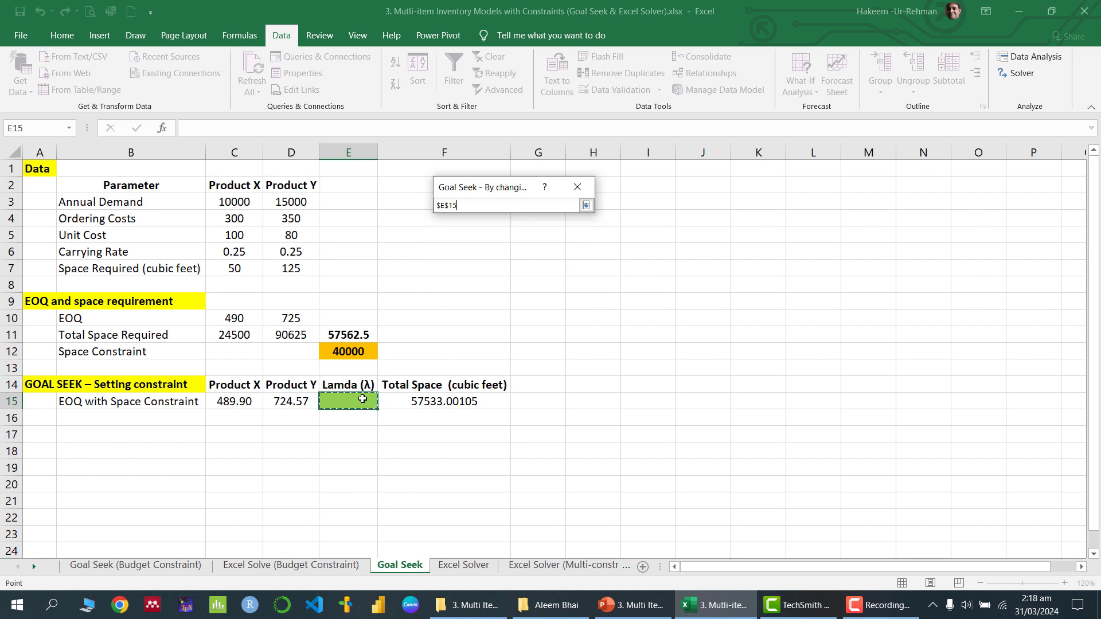
click(586, 205)
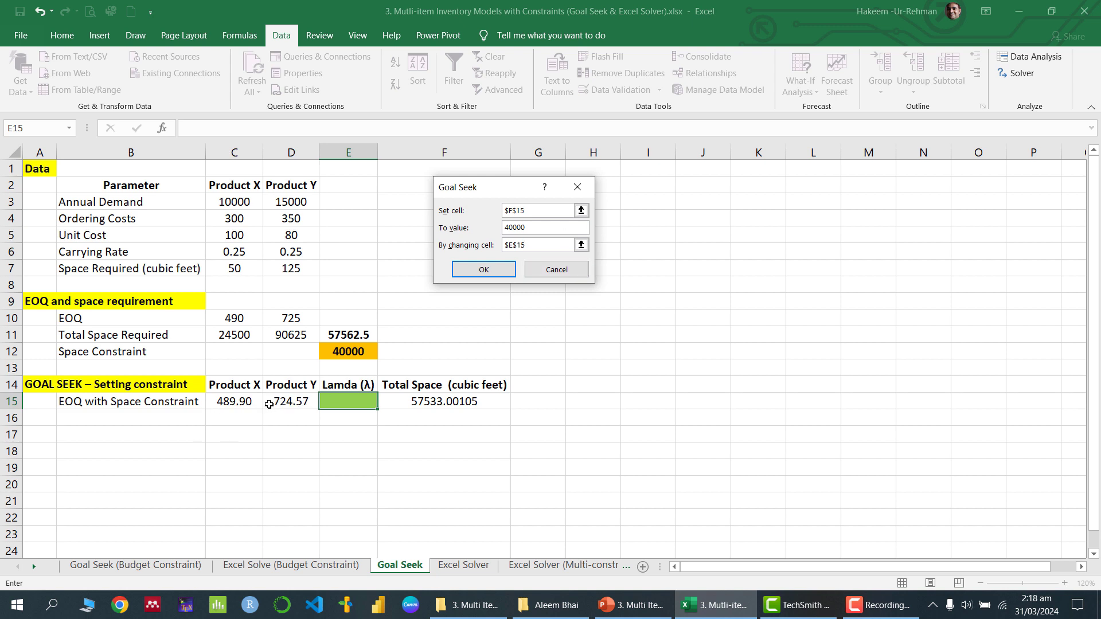
click(498, 270)
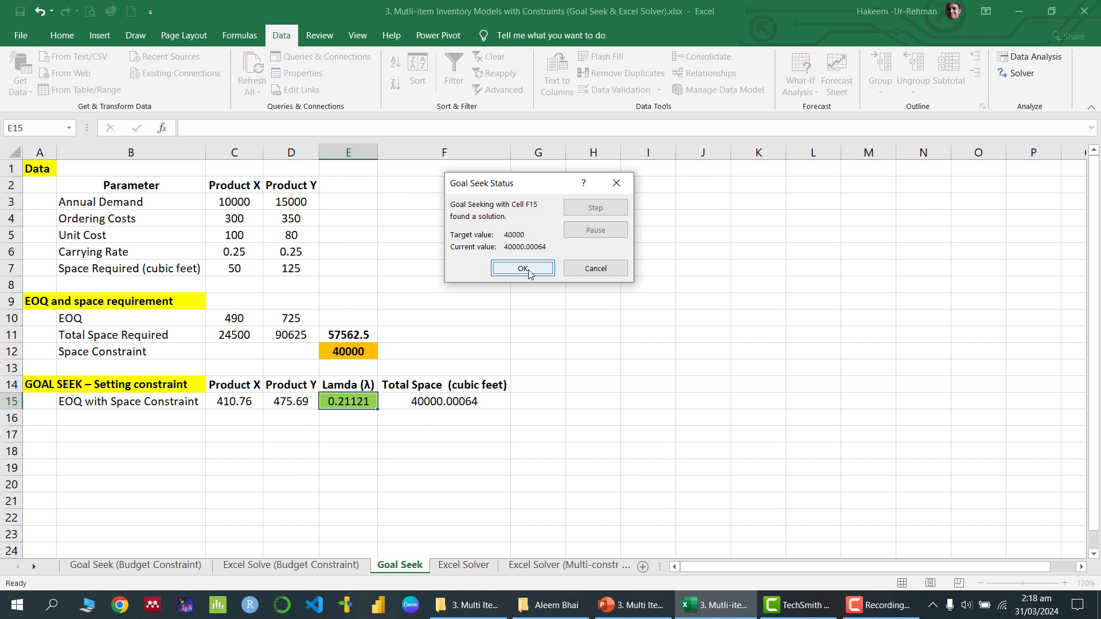
click(522, 268)
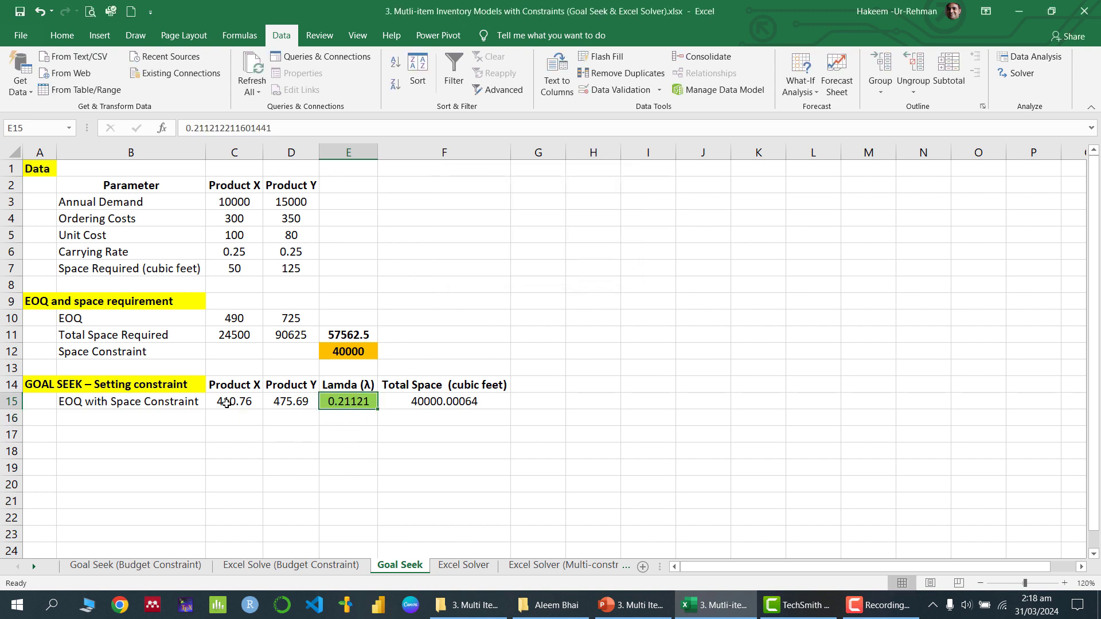
Compare the space-constrained EOQs in C15 and D15 with the unconstrained EOQs in C10 and D10, and check total space in F15.
drag(227, 404, 286, 402)
click(442, 401)
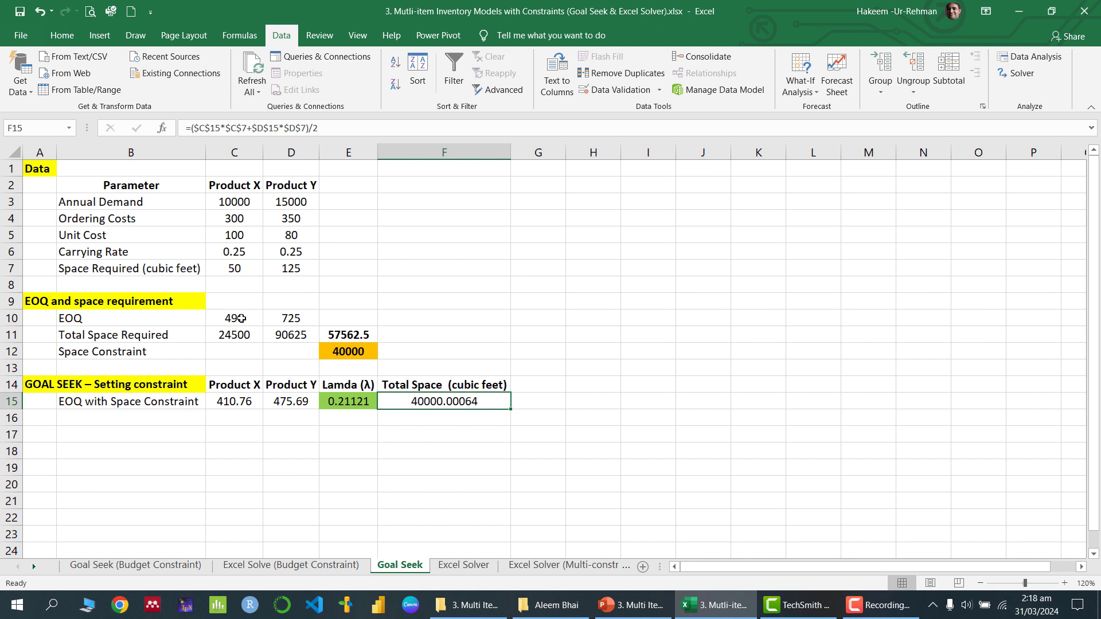
click(242, 319)
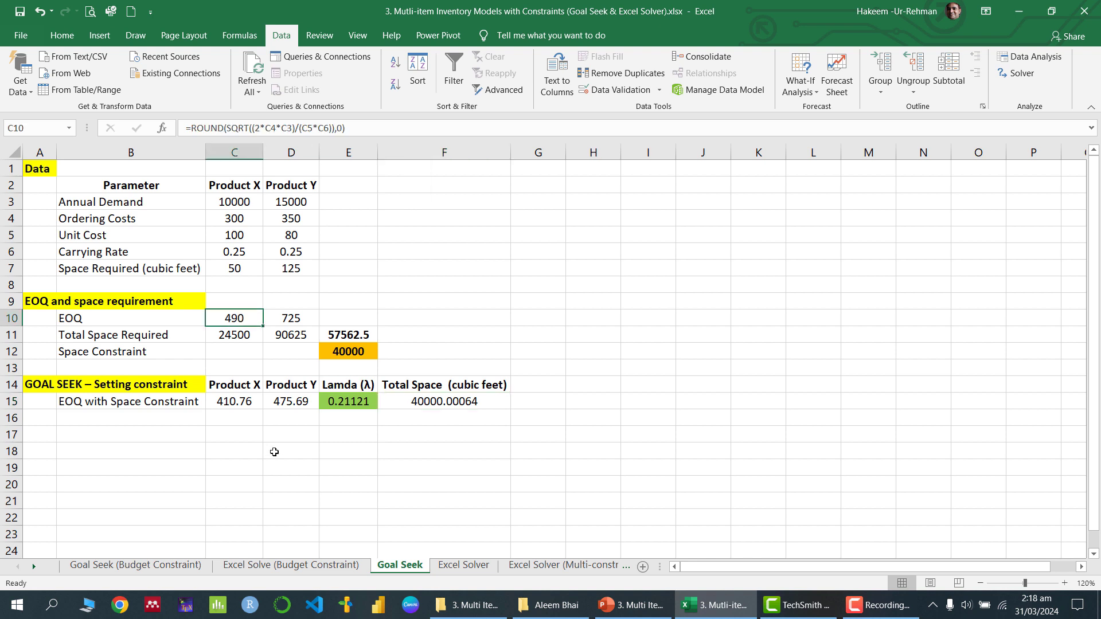
click(240, 404)
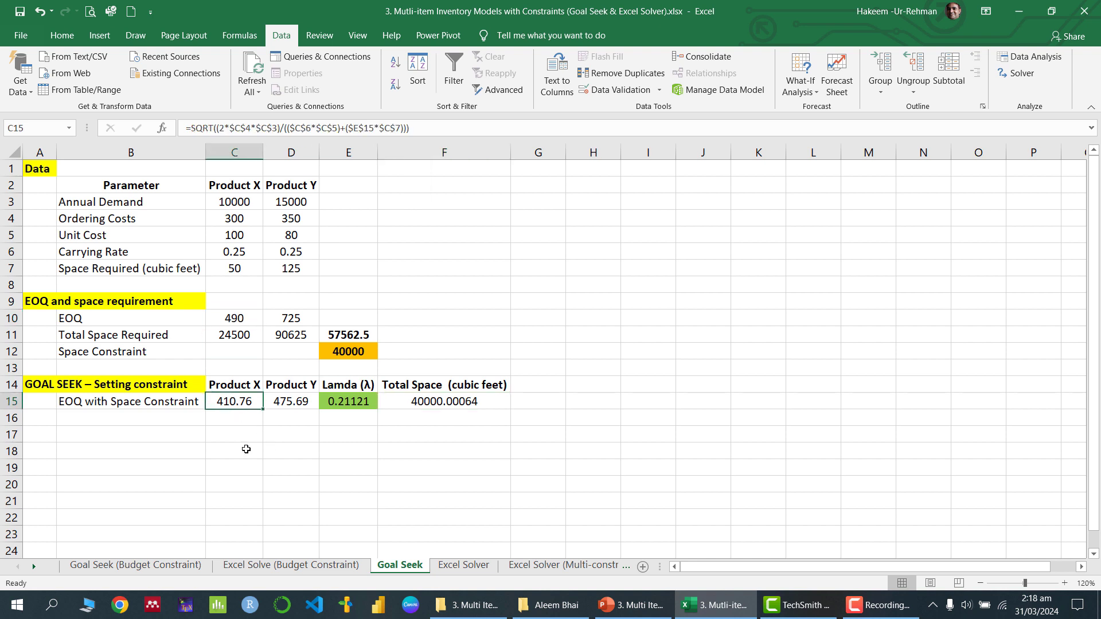
click(295, 316)
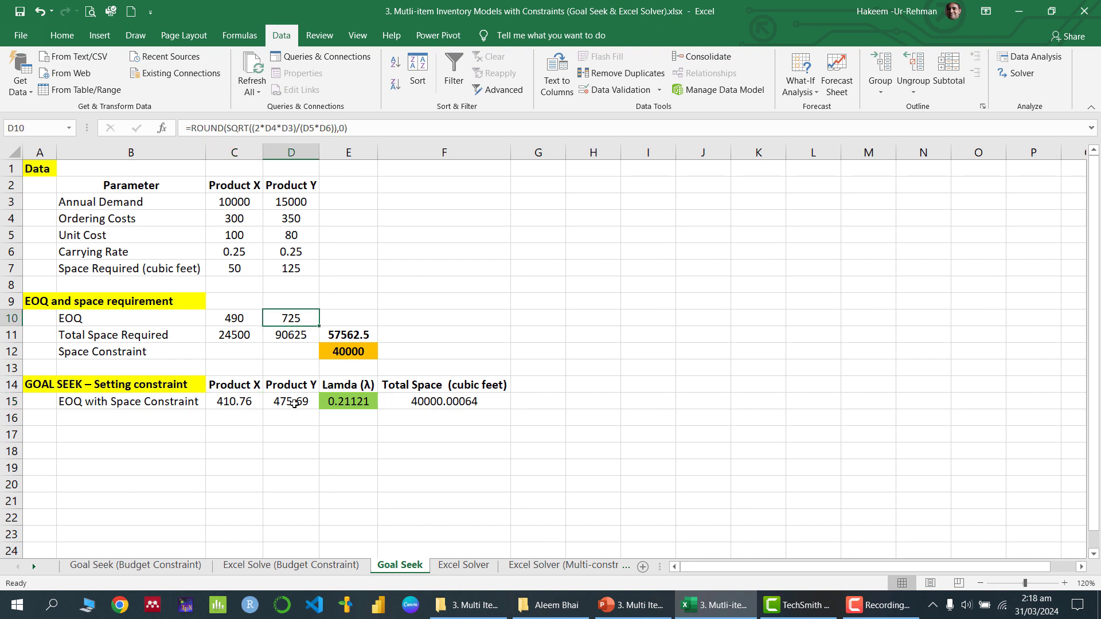
click(290, 408)
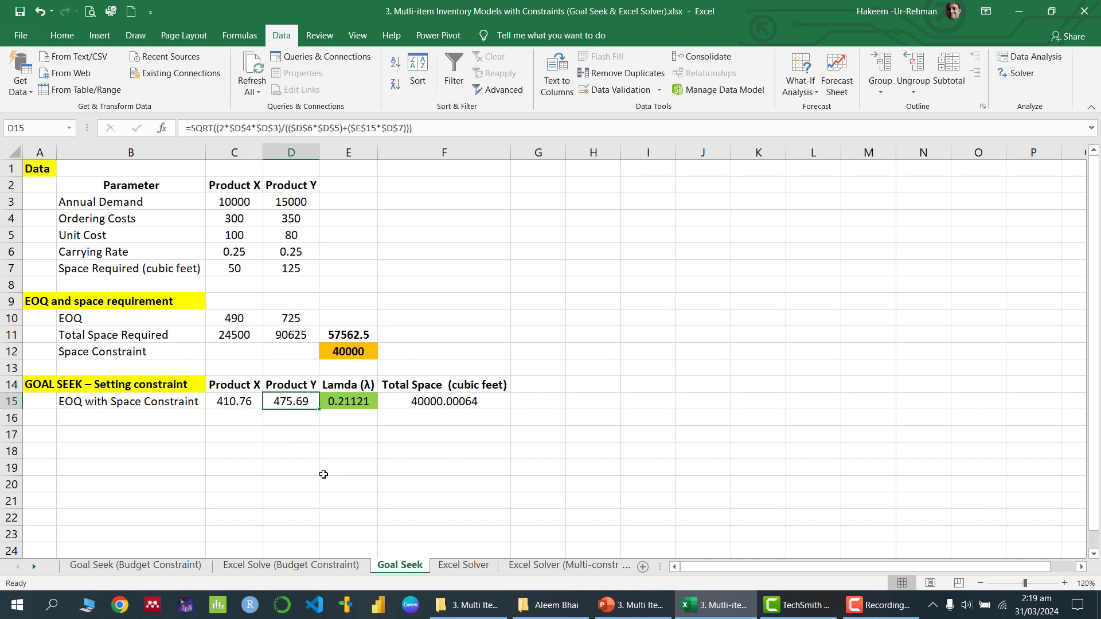
click(430, 402)
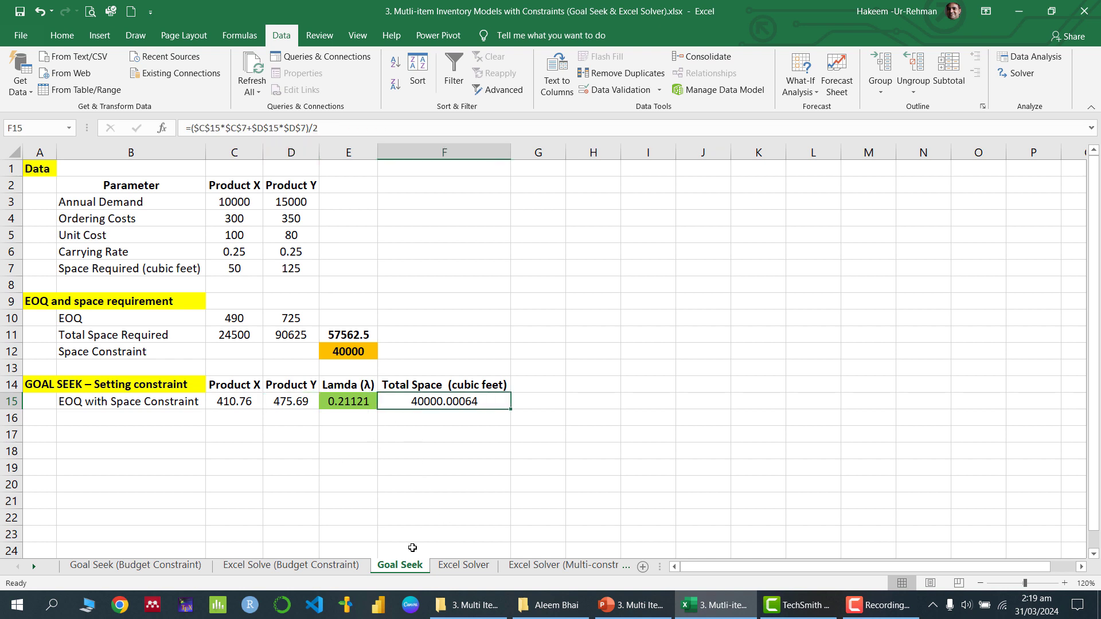
Review the space-constraint model on the Excel Solver sheet, comparing it with the Excel Solve (Budget Constraint) sheet.
click(462, 566)
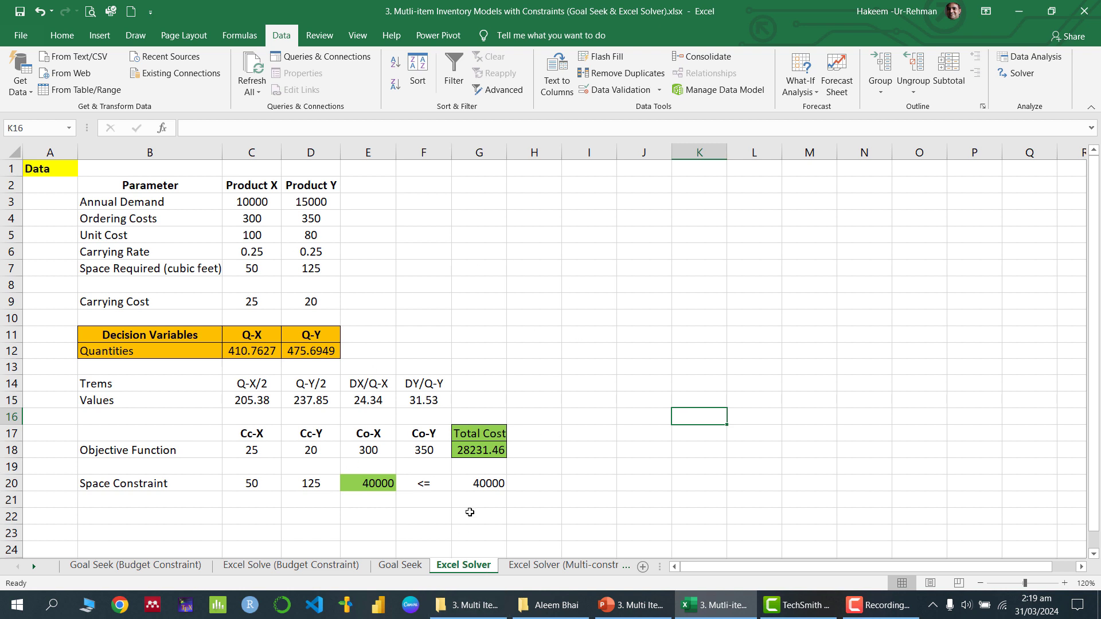
click(291, 566)
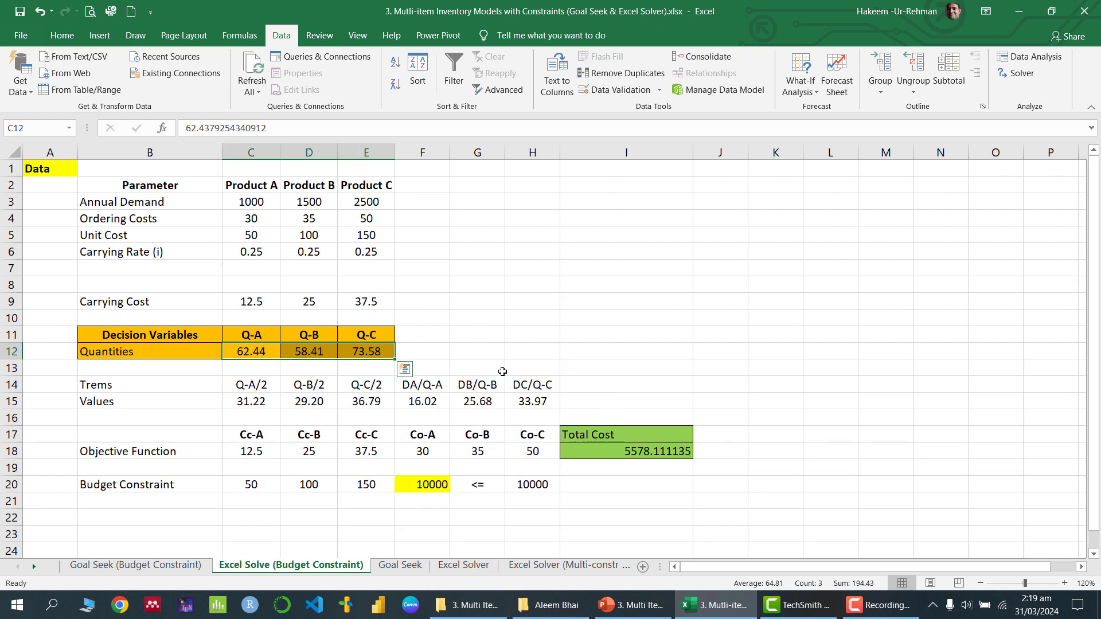
click(463, 565)
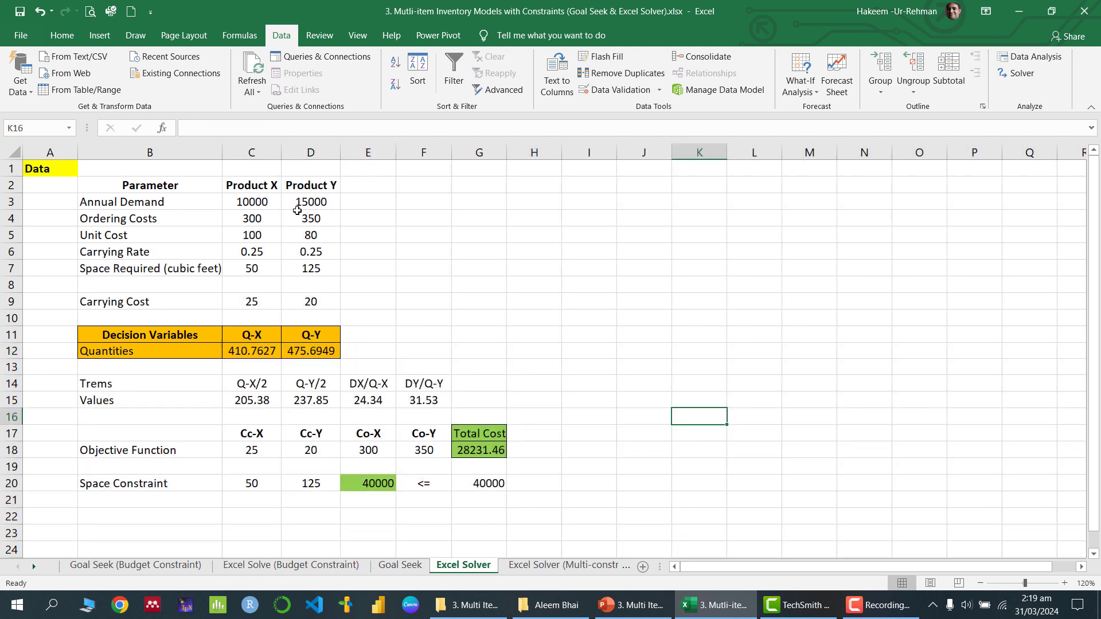
mouse_move(151, 187)
mouse_down()
mouse_move(312, 229)
mouse_move(312, 353)
mouse_move(496, 491)
mouse_up()
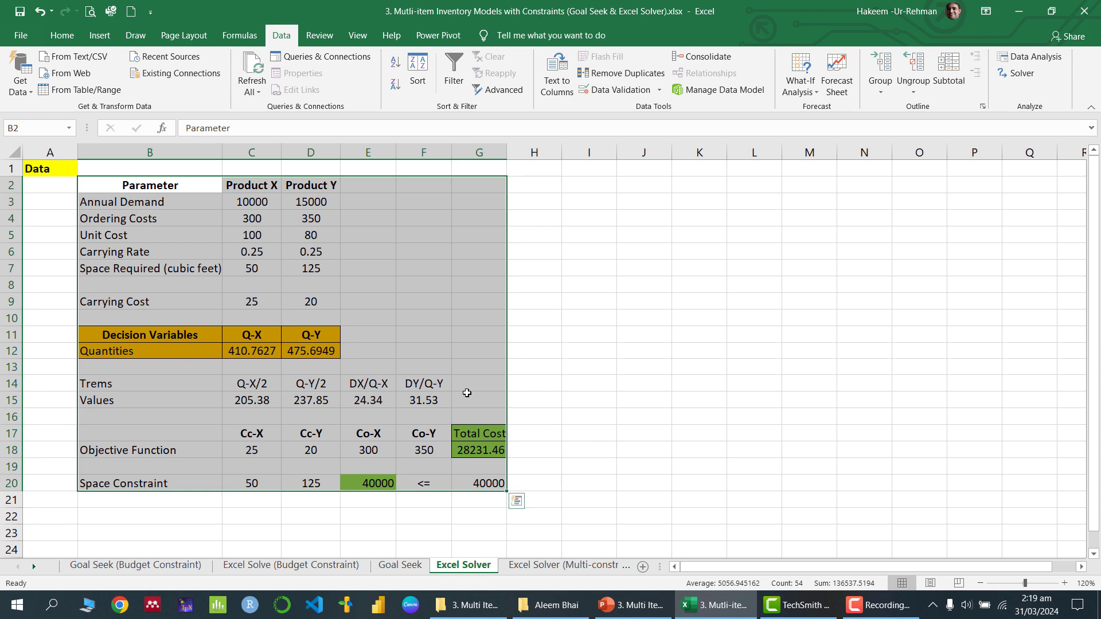
click(593, 427)
Switch to PowerPoint and highlight Multiple Constraints in the slide 20 title, followed by the $1600 inventory value and 60 cubic feet space constraints.
click(631, 605)
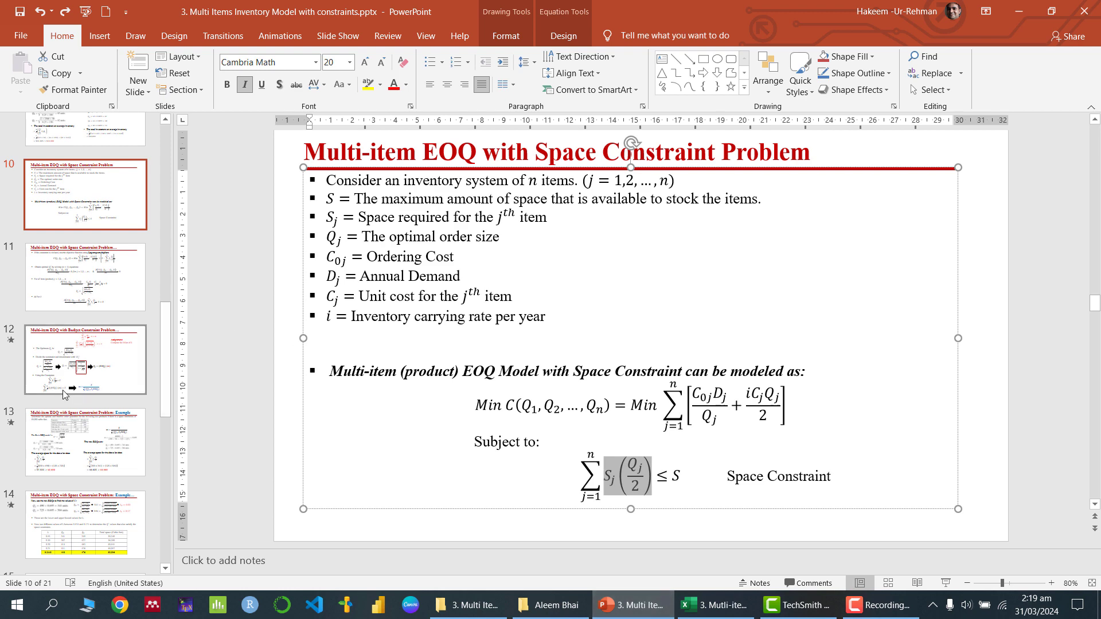
scroll(65, 393, down, 10)
click(69, 424)
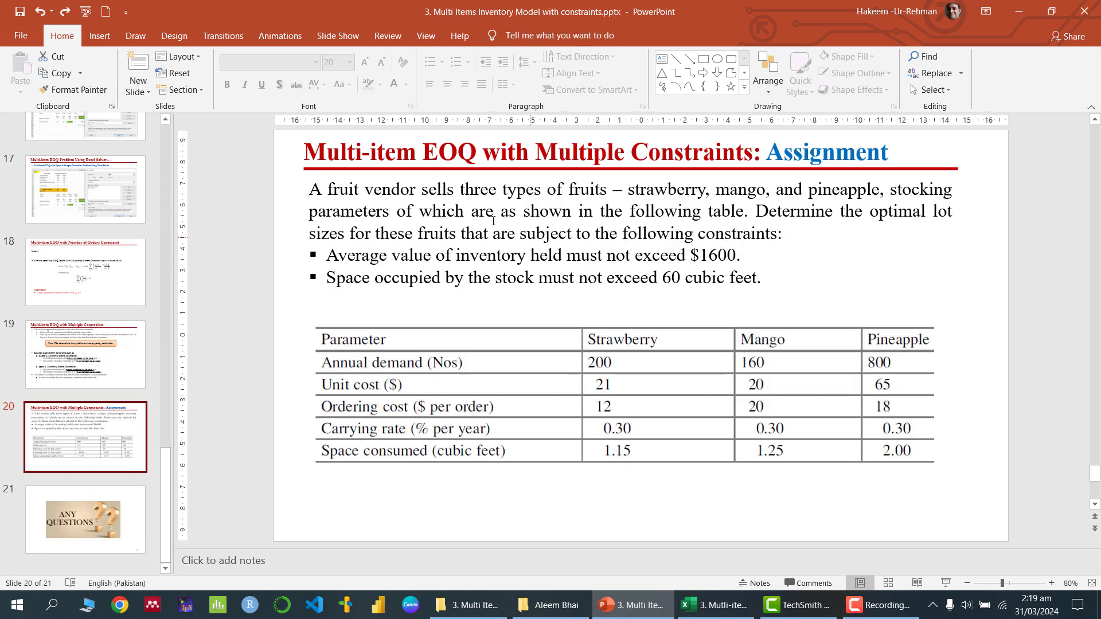
click(493, 213)
drag(545, 151, 709, 155)
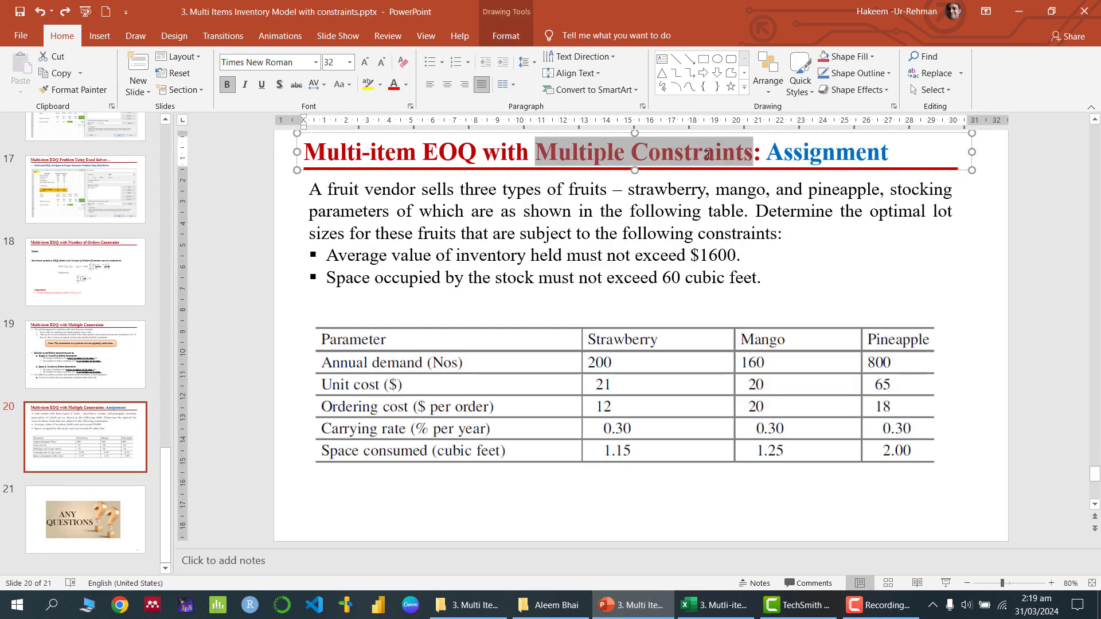
click(465, 277)
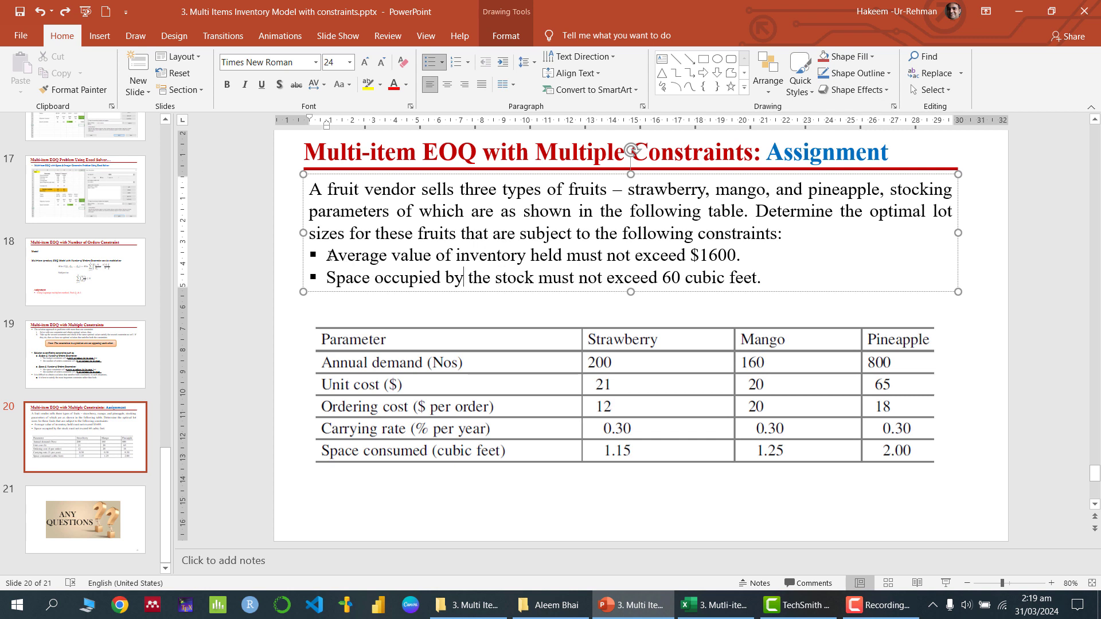
drag(331, 255, 739, 259)
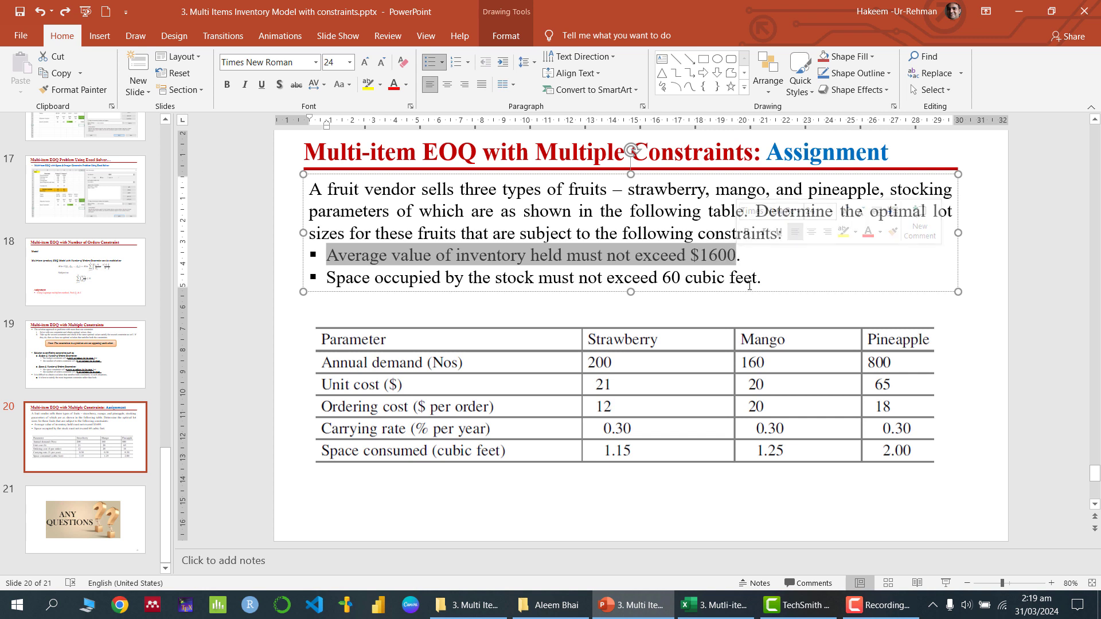
click(541, 278)
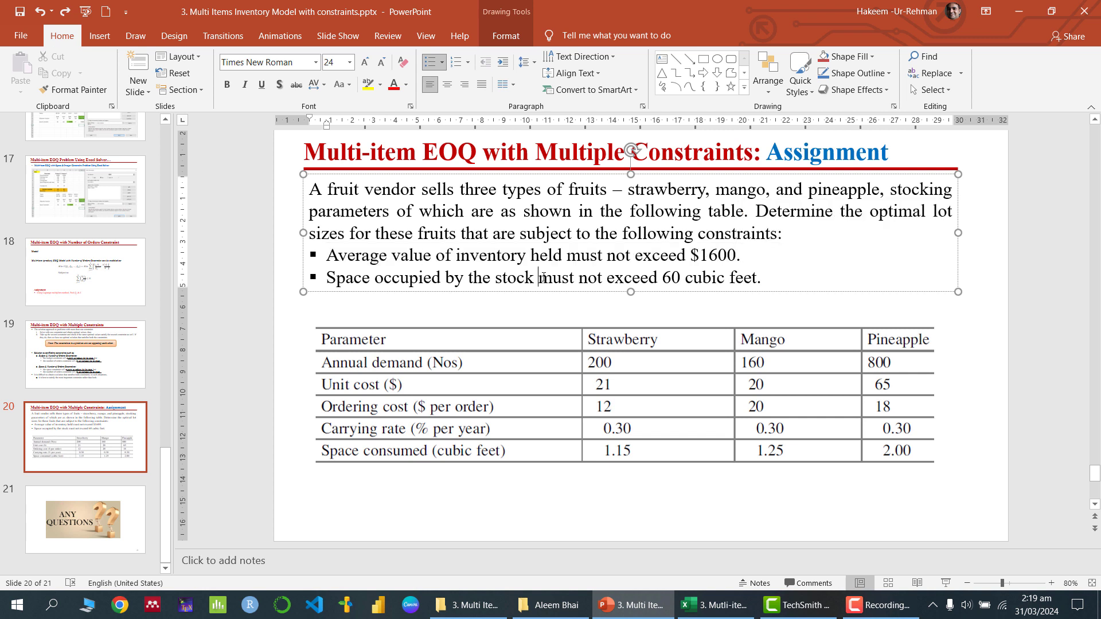
drag(367, 280, 764, 279)
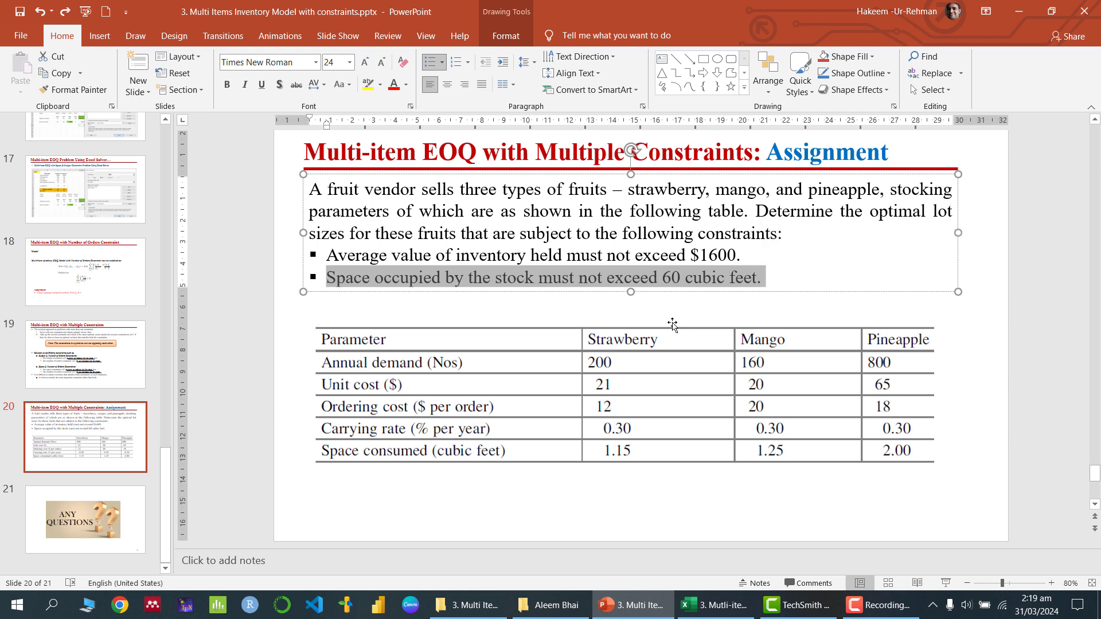
Switch to Excel, show the Excel Solver (Multi-constraints) sheet and highlight the fruit data in A1:E7.
click(723, 617)
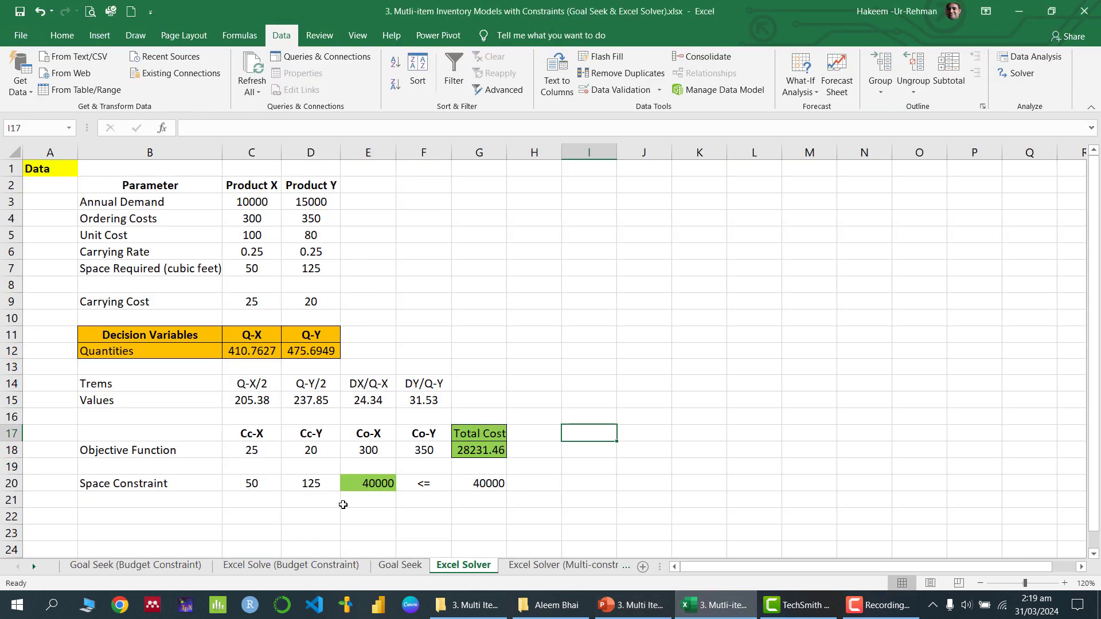
click(537, 568)
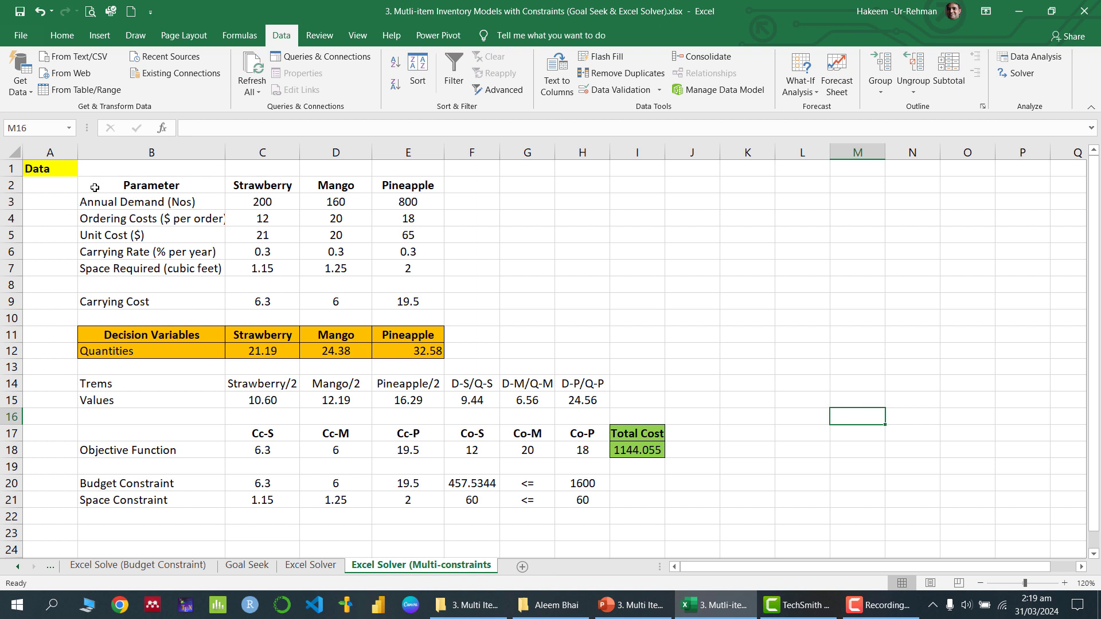
drag(50, 172, 419, 267)
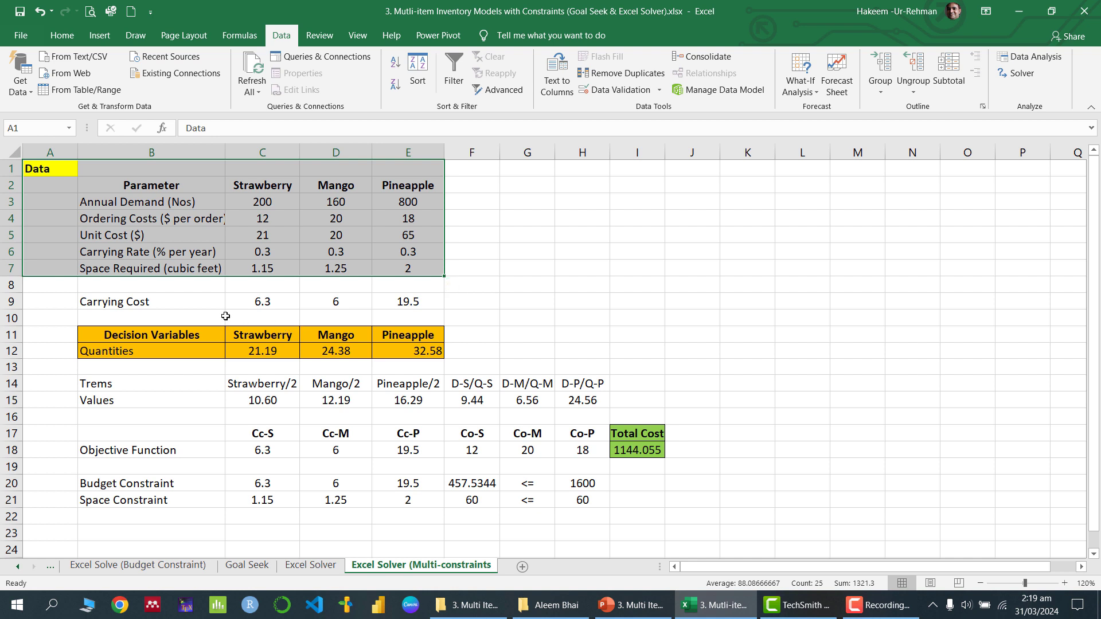
Inspect the carrying cost formulas in C9 and D9, and highlight the carrying costs C9:E9 and the decision variable quantities C12:E12.
drag(138, 302, 413, 301)
click(274, 299)
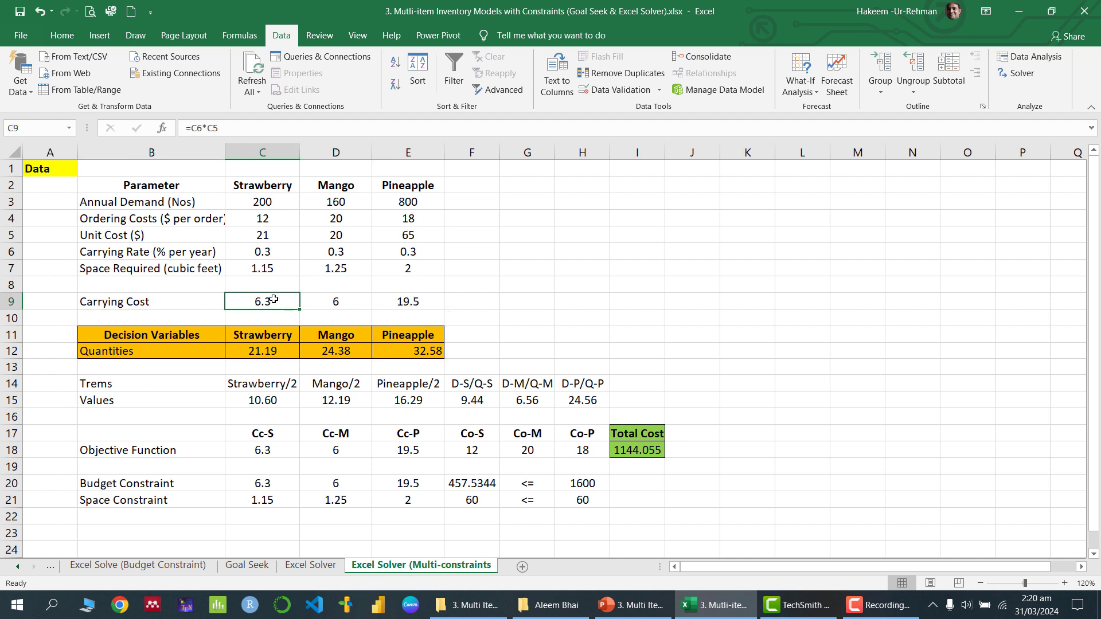
double_click(274, 301)
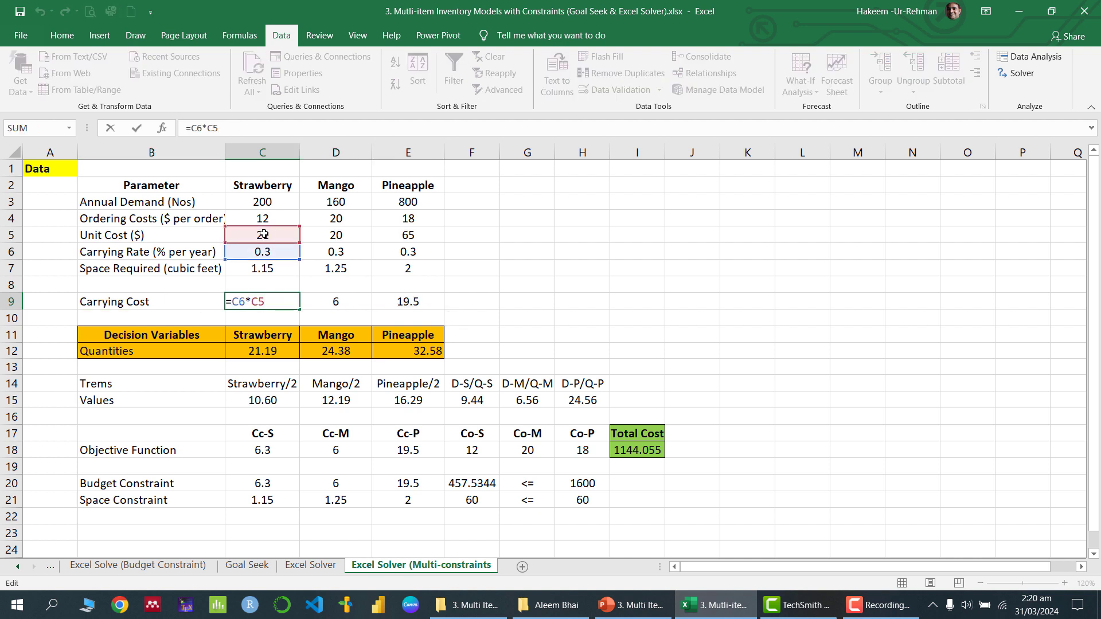
click(349, 303)
double_click(352, 303)
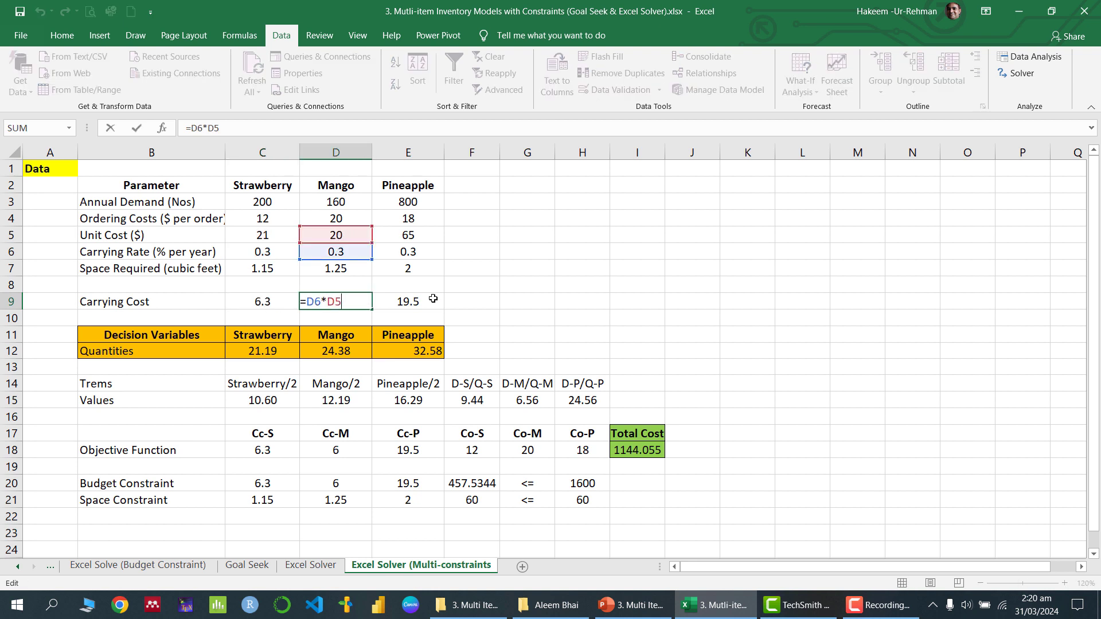
key(Tab)
drag(256, 302, 410, 301)
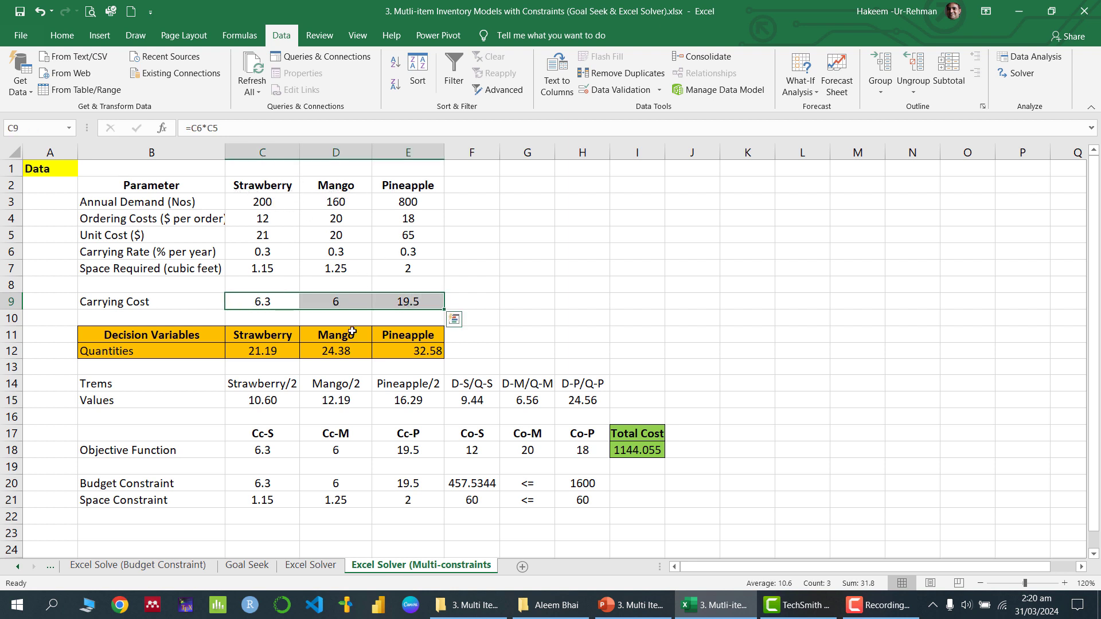
drag(289, 347, 428, 344)
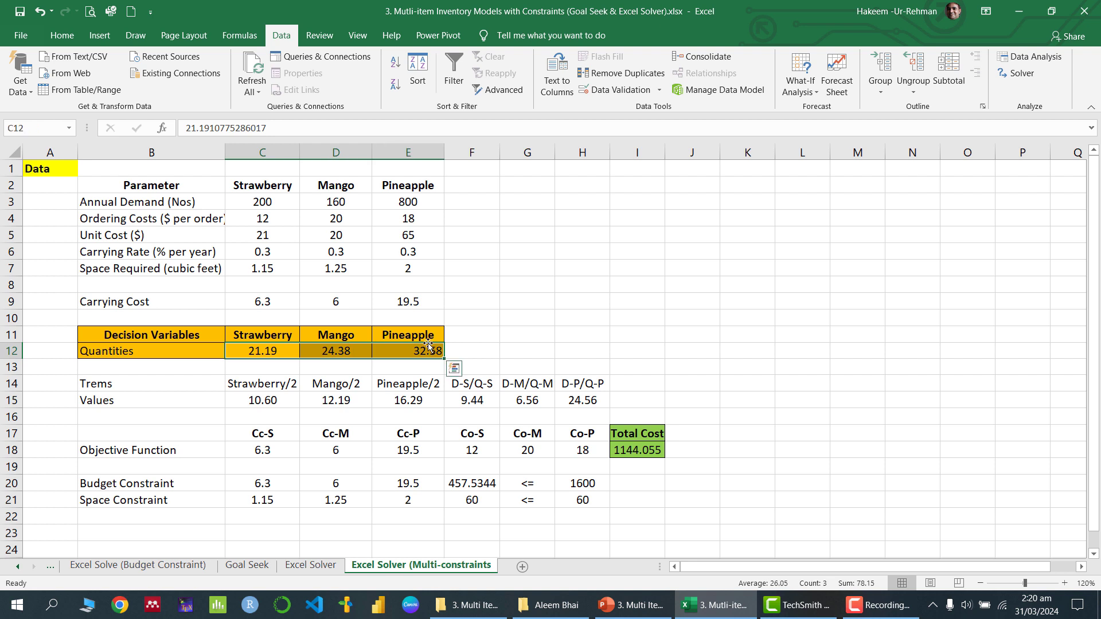
Clear the decision variable quantities in C12:E12 and check the dependent half-quantity terms in C14:E15.
key(Delete)
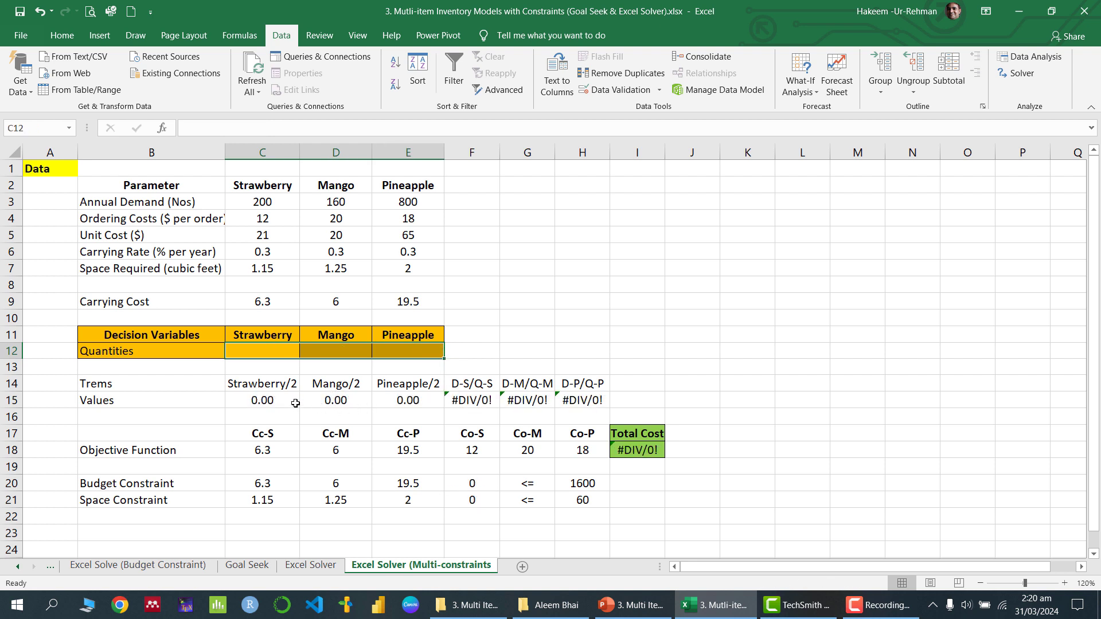
drag(271, 387, 416, 400)
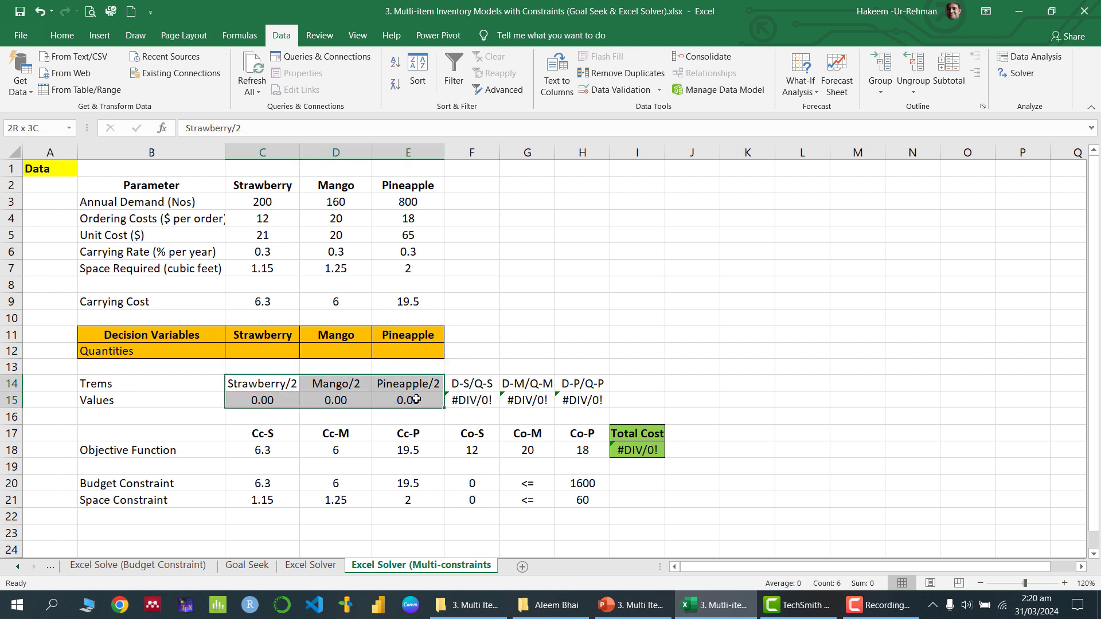
click(267, 400)
click(263, 349)
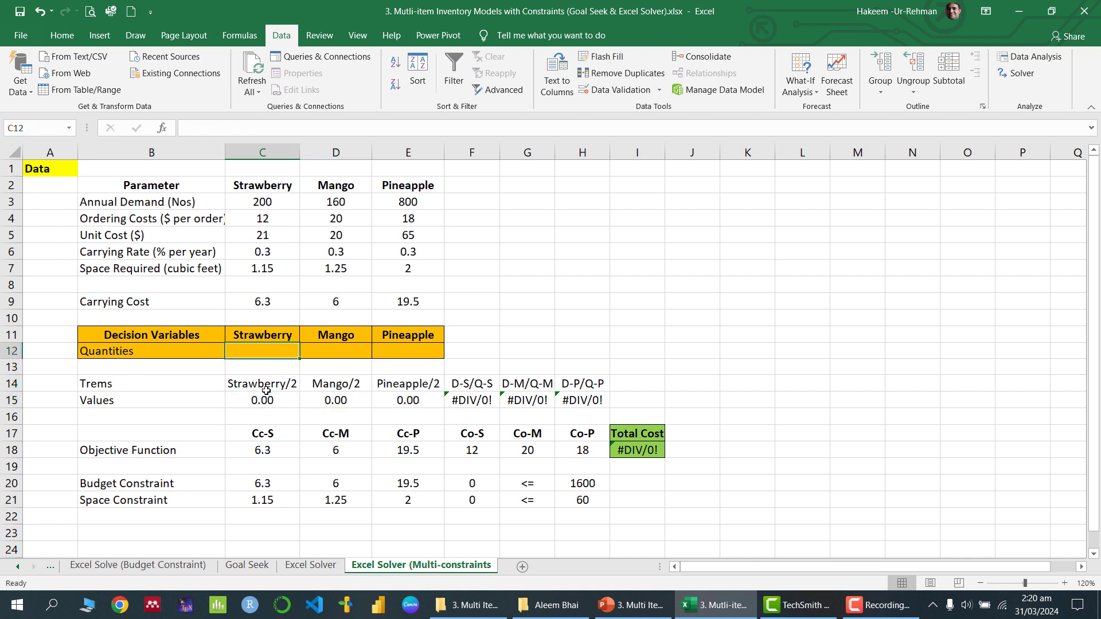
click(262, 401)
Enter 1 as the starting quantity for Strawberry, Mango and Pineapple in C12:E12.
click(272, 351)
text(1)
key(ctrl+Return)
key(Right)
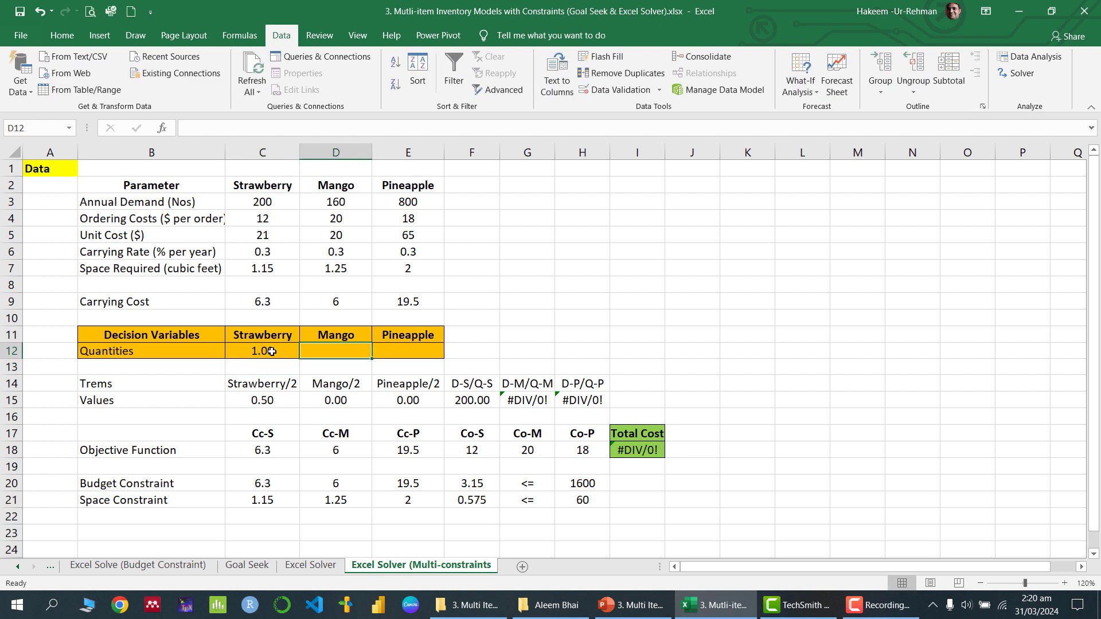
text(1)
key(Right)
text(1)
key(Right)
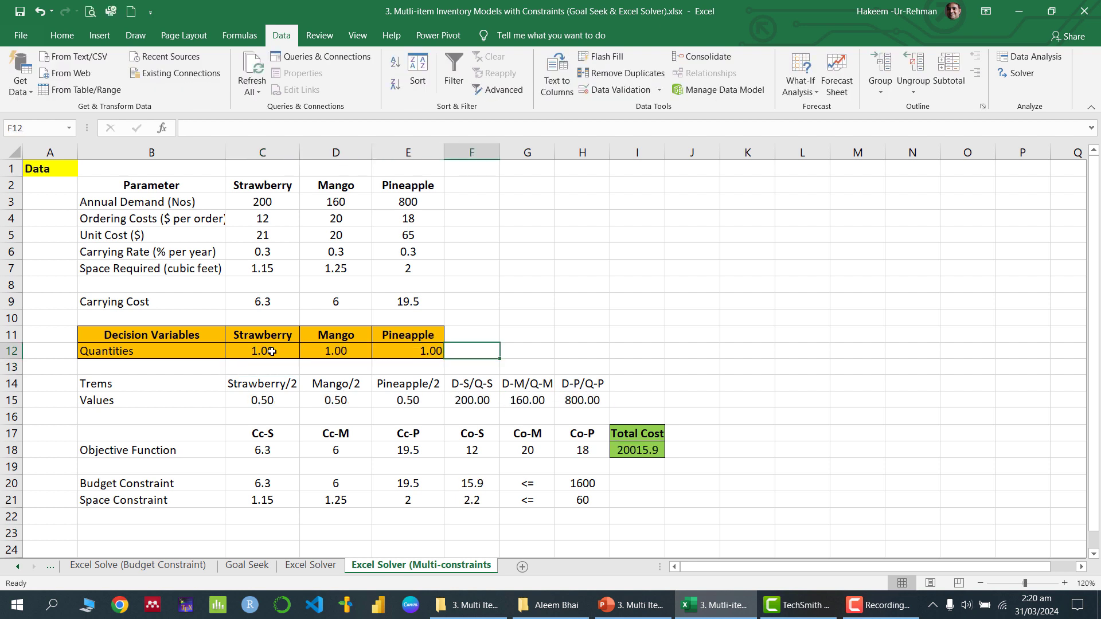
key(Down)
Inspect the term values in C15:H15, checking the demand-over-quantity formulas in F15:H15 against the demand and quantity cells.
drag(274, 399, 344, 400)
click(484, 398)
drag(482, 398, 579, 400)
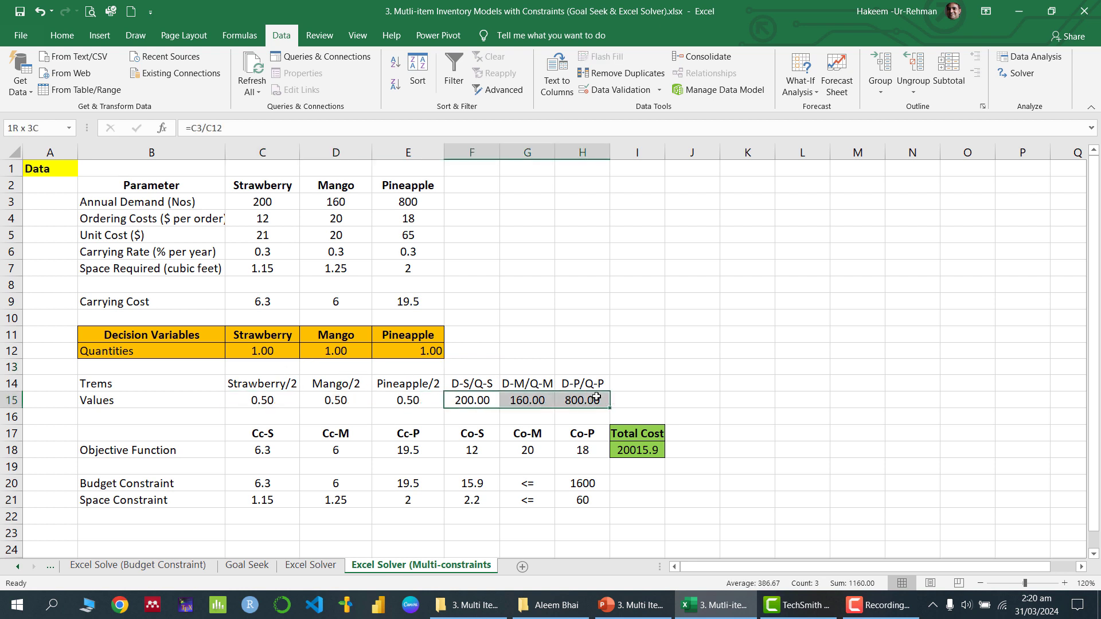
click(471, 401)
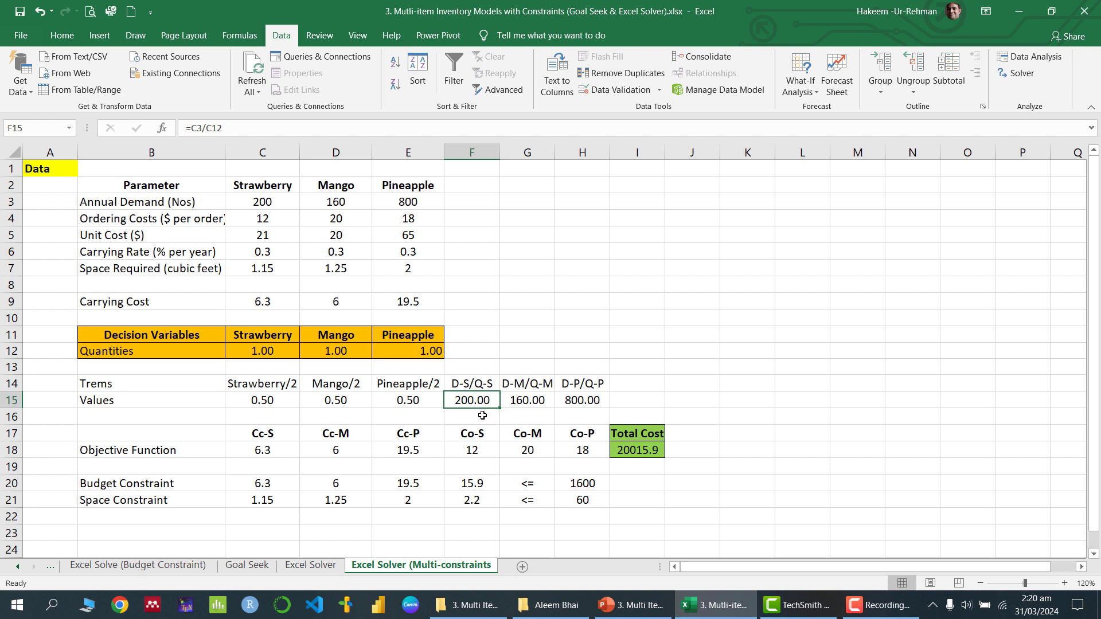
click(533, 400)
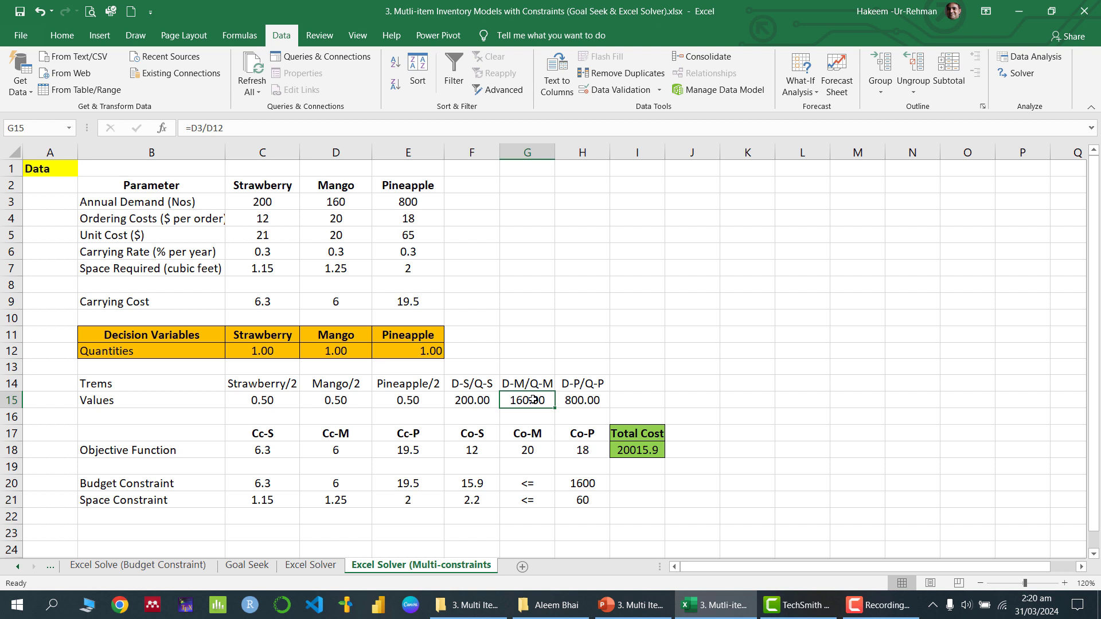
click(590, 401)
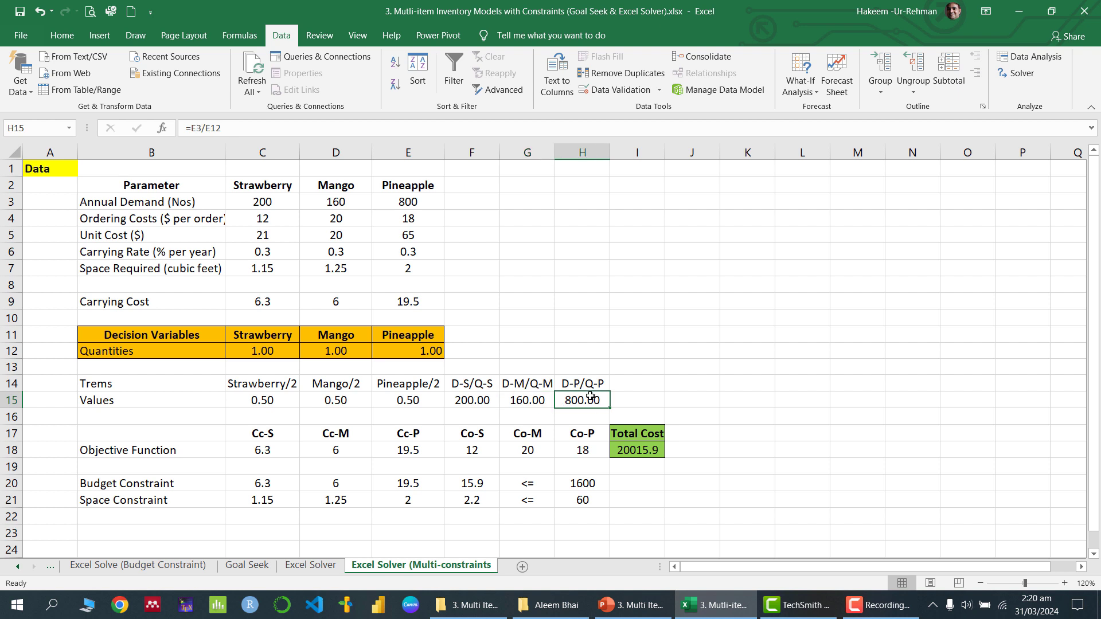
click(337, 202)
click(350, 351)
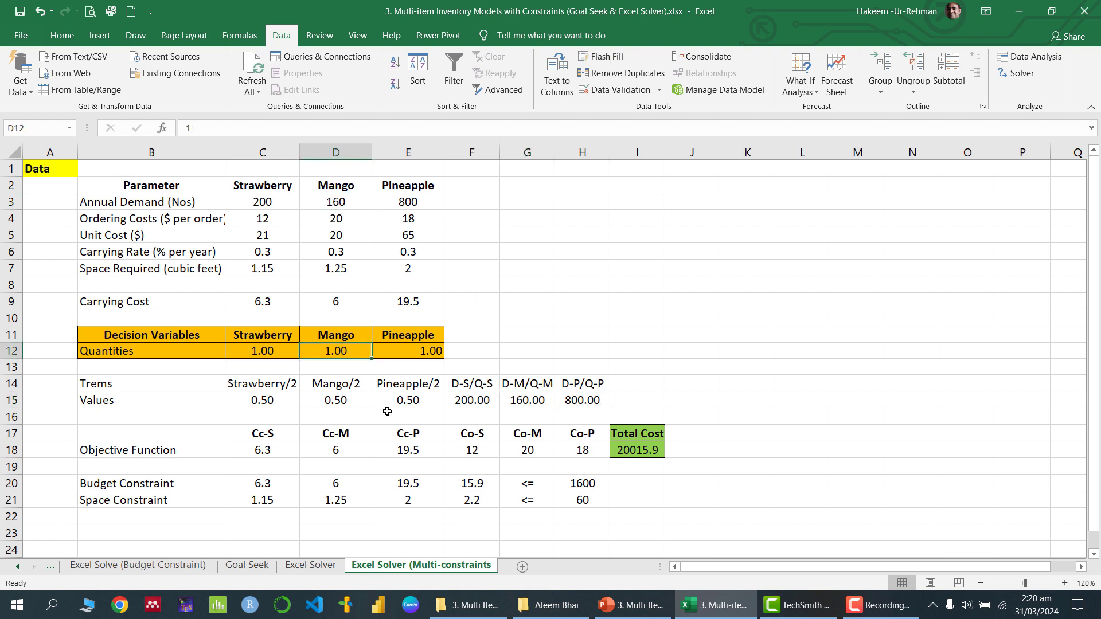
drag(262, 389, 595, 401)
click(505, 392)
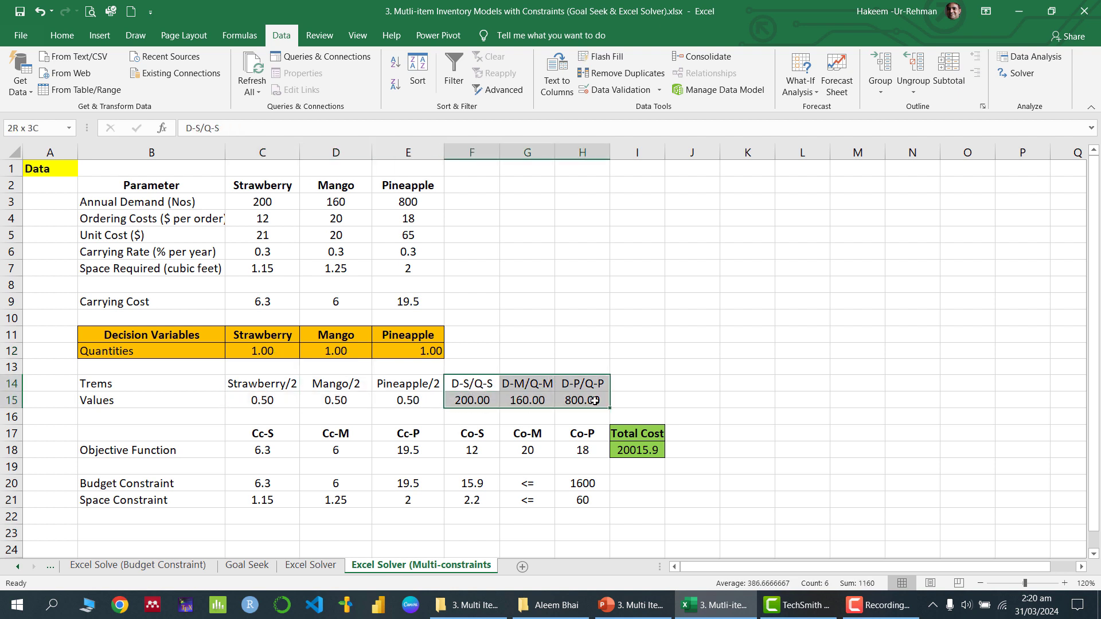
click(313, 421)
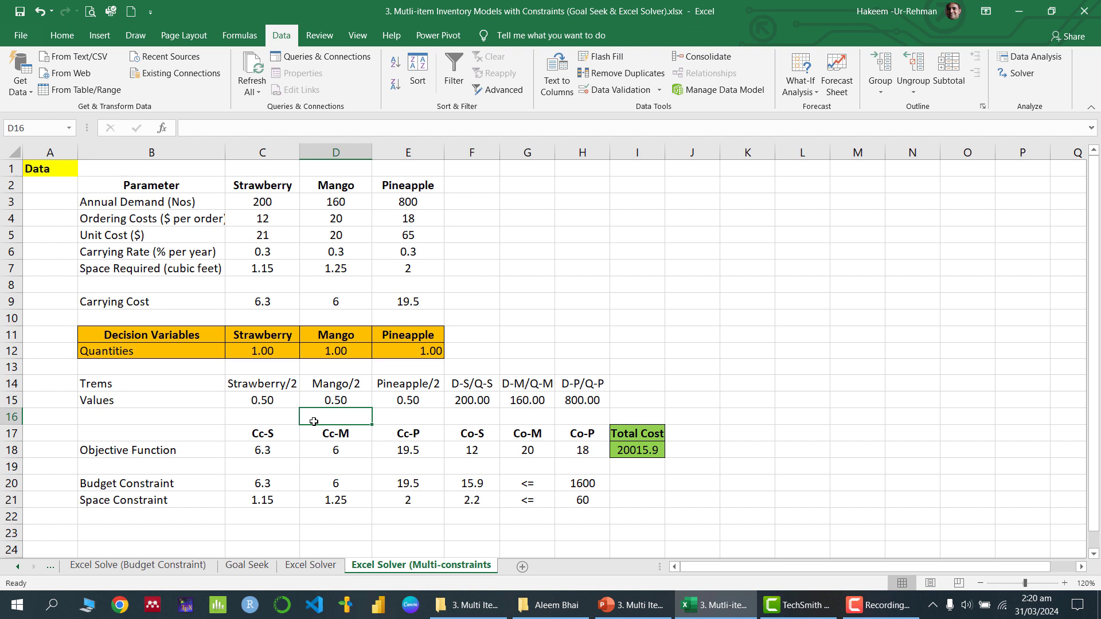
Compare the objective function coefficients in C18:E18 with the carrying costs in C9:E9 for each fruit.
click(261, 453)
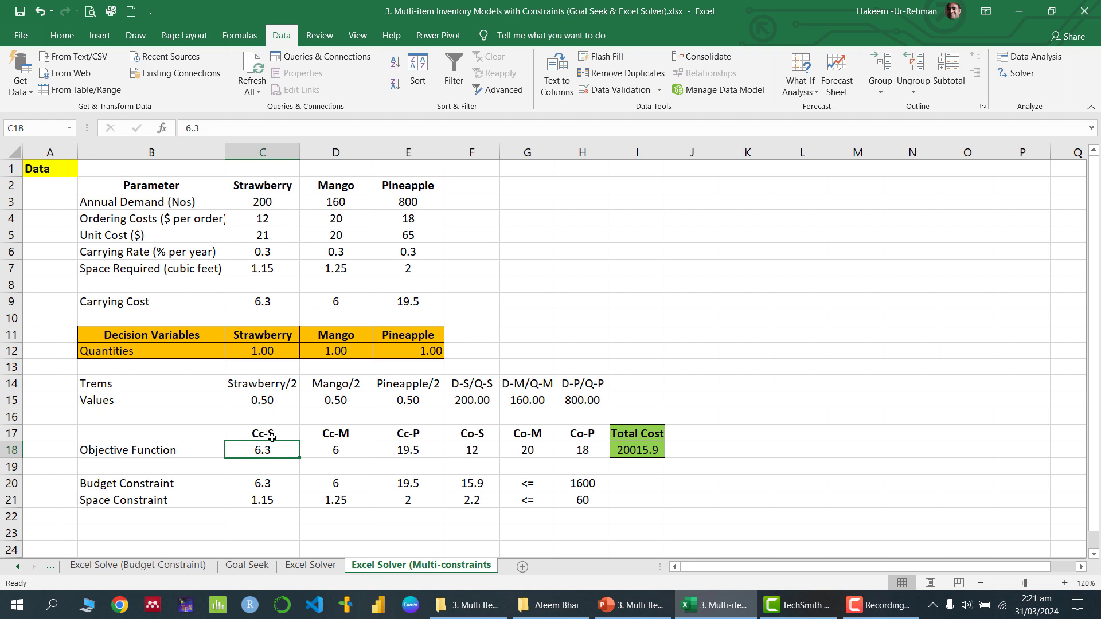
drag(264, 301, 404, 302)
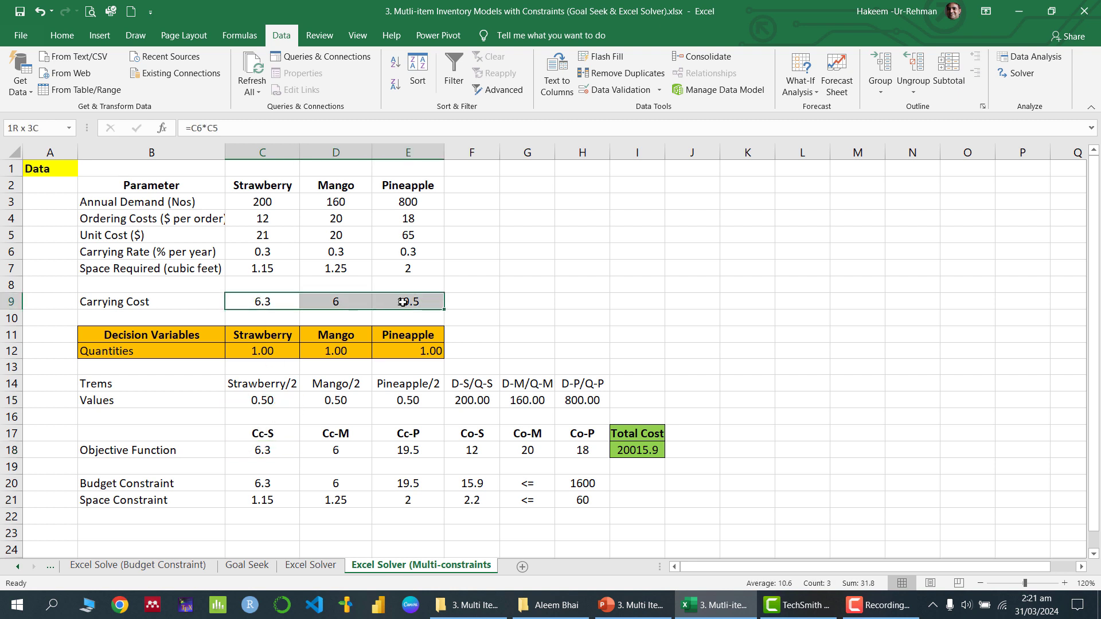
click(243, 458)
click(262, 302)
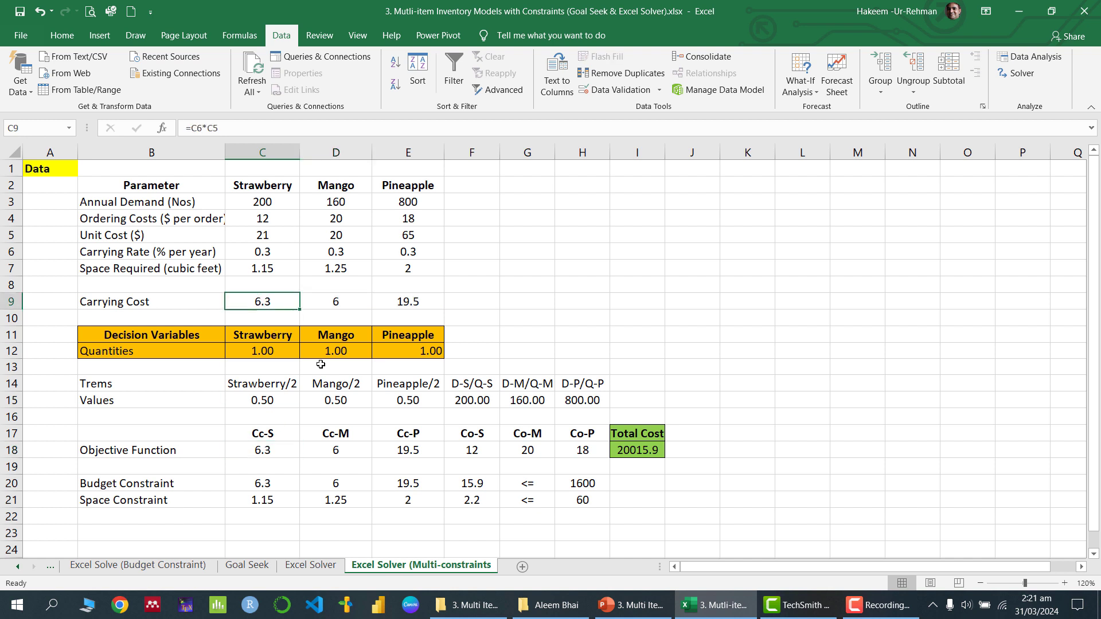
click(335, 454)
click(335, 304)
click(413, 456)
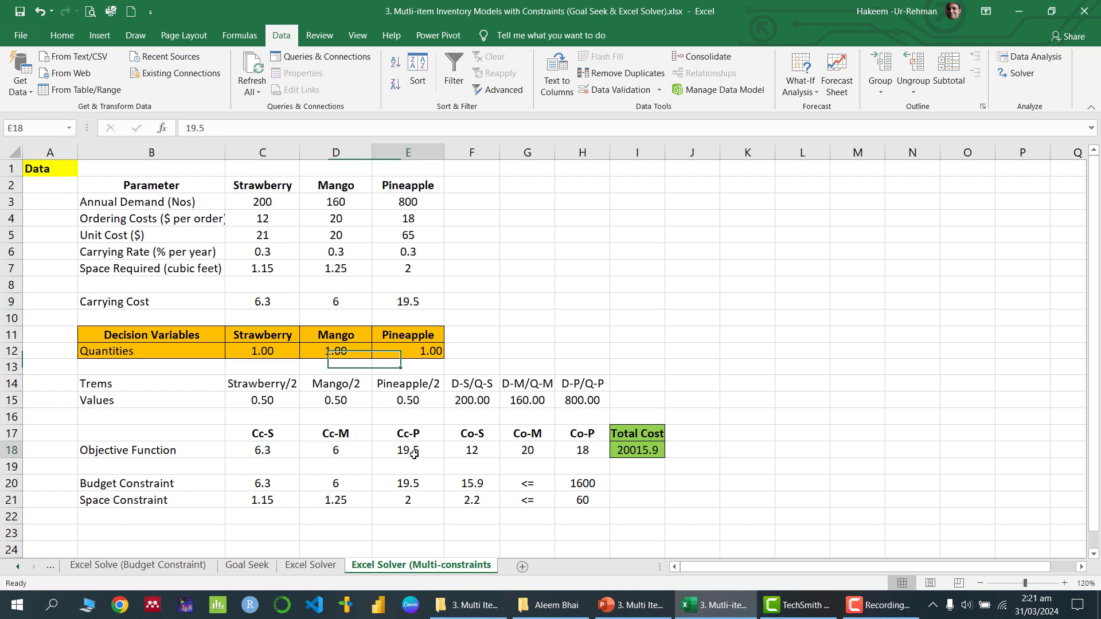
click(403, 303)
Compare the objective function coefficients in F18:H18 with the ordering costs in C4:E4 for each fruit.
click(476, 451)
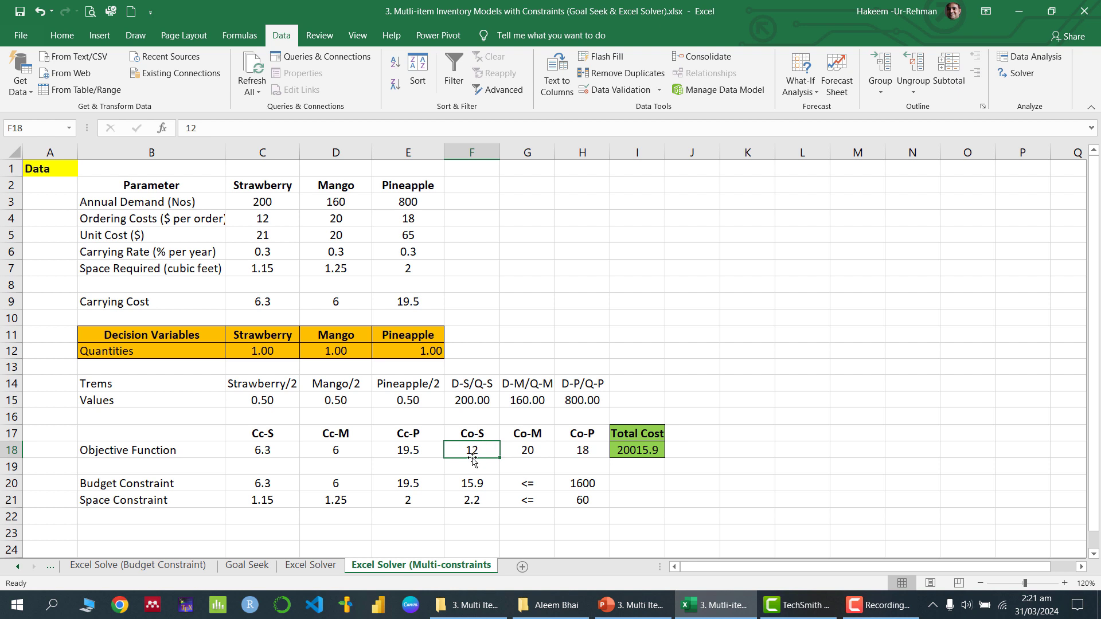
click(270, 220)
click(531, 449)
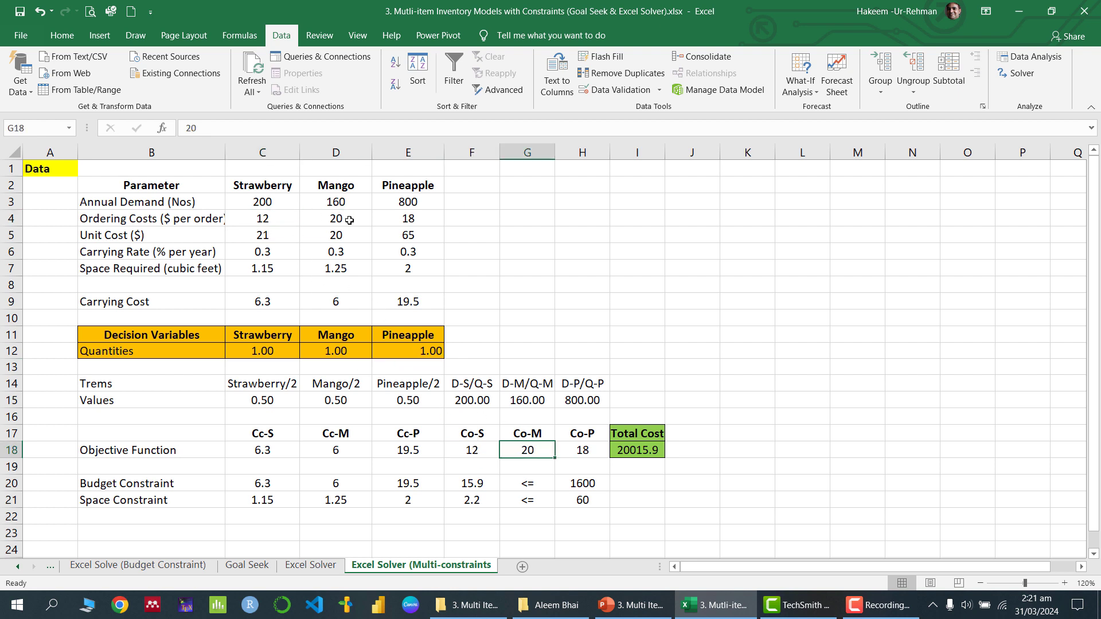
click(343, 218)
click(576, 447)
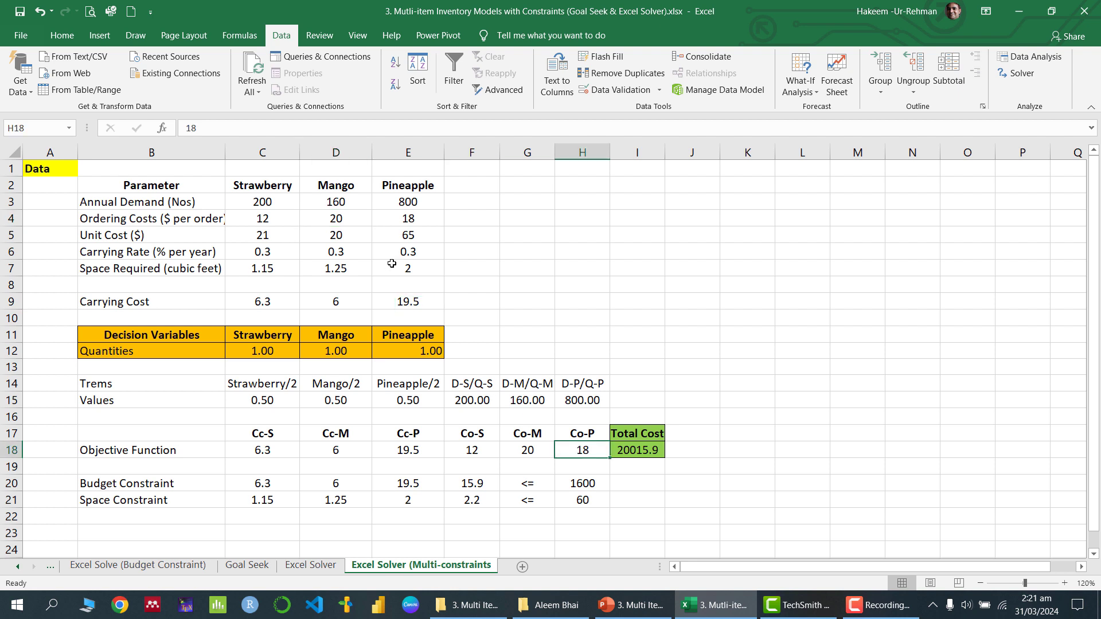
click(415, 225)
Examine the Total Cost SUMPRODUCT formula in I18 and its source ranges C18:H18 and C15:H15.
click(649, 451)
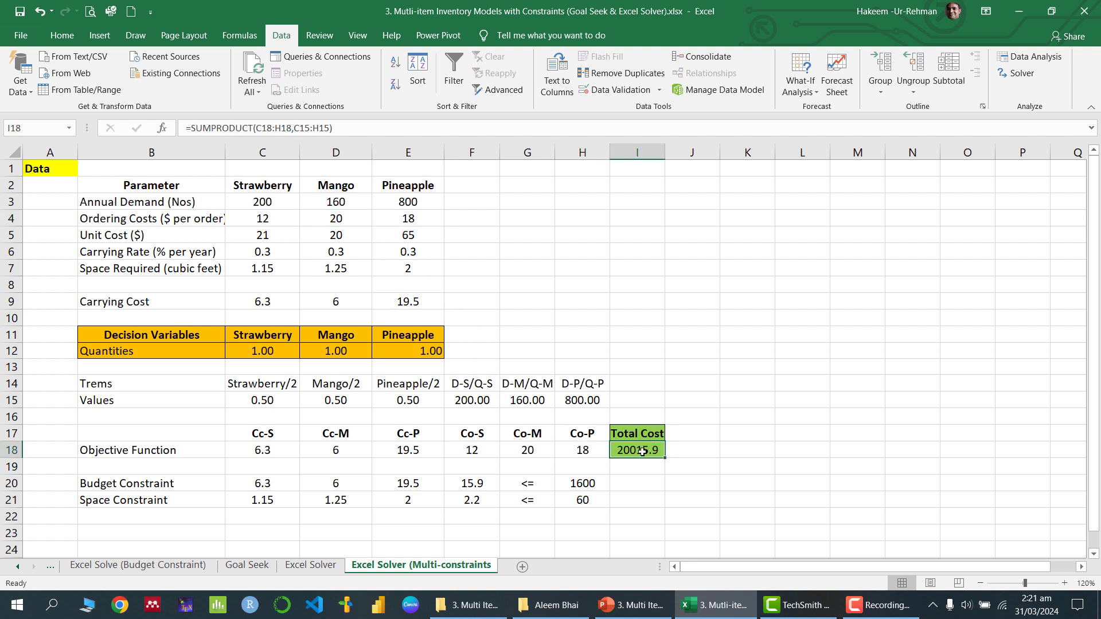
drag(256, 453, 549, 450)
drag(254, 402, 542, 403)
click(641, 452)
double_click(641, 451)
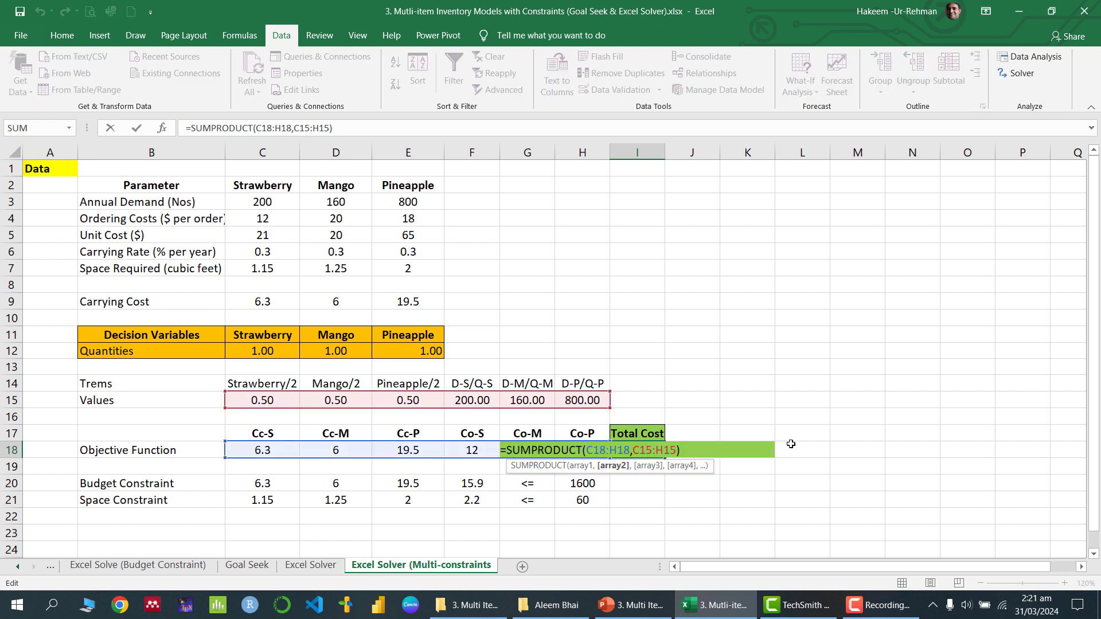
key(Return)
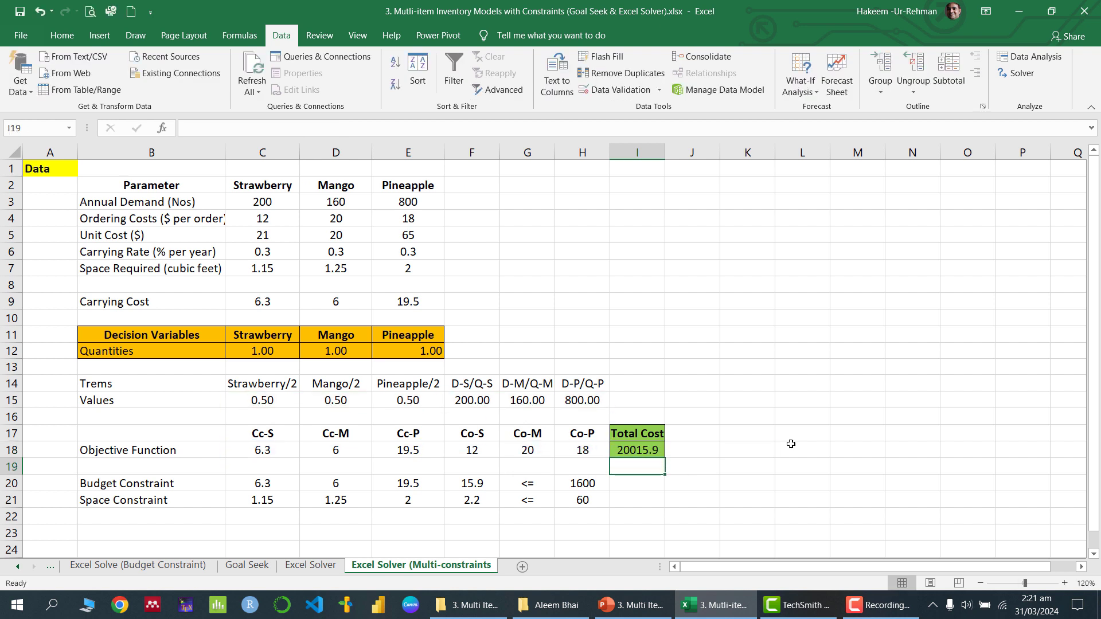
Fill the budget and space constraint totals in F20:F21 with yellow.
click(269, 487)
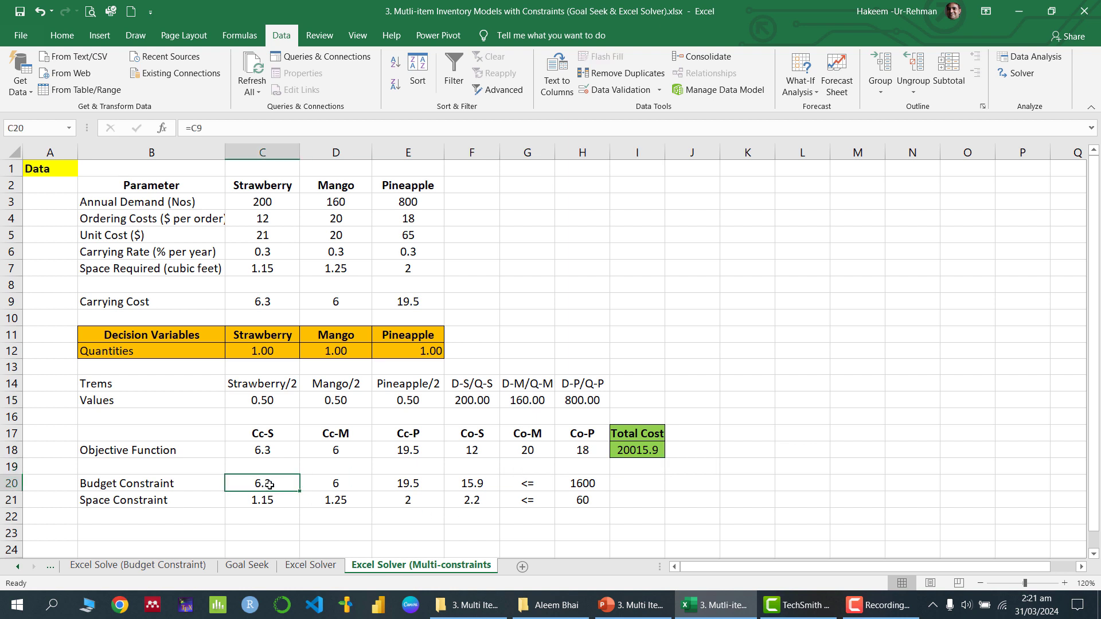
click(474, 486)
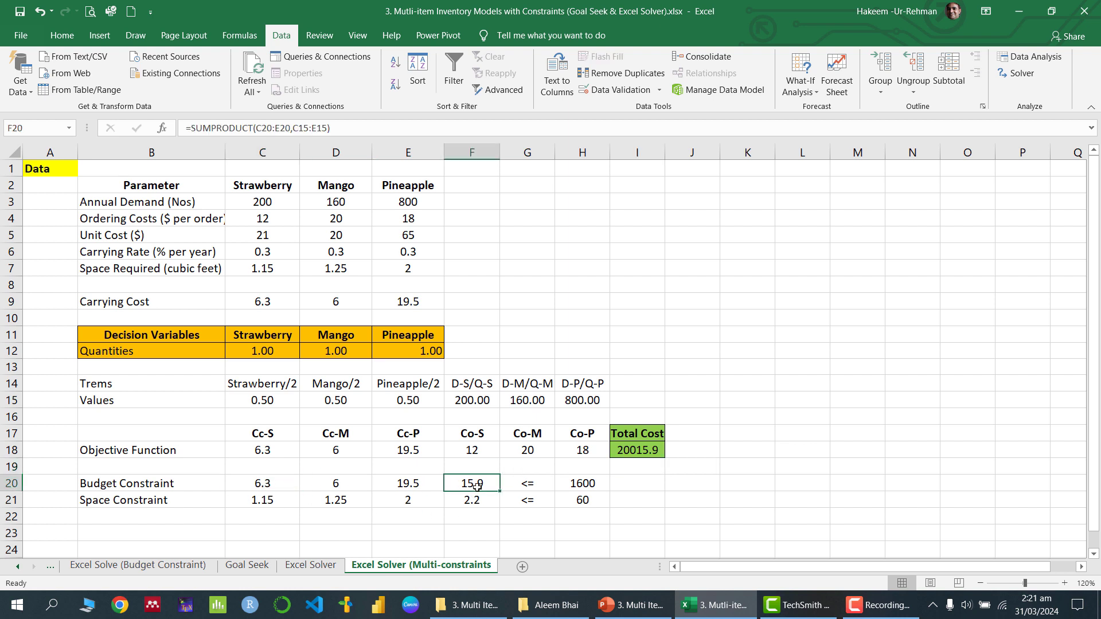
drag(476, 483, 475, 500)
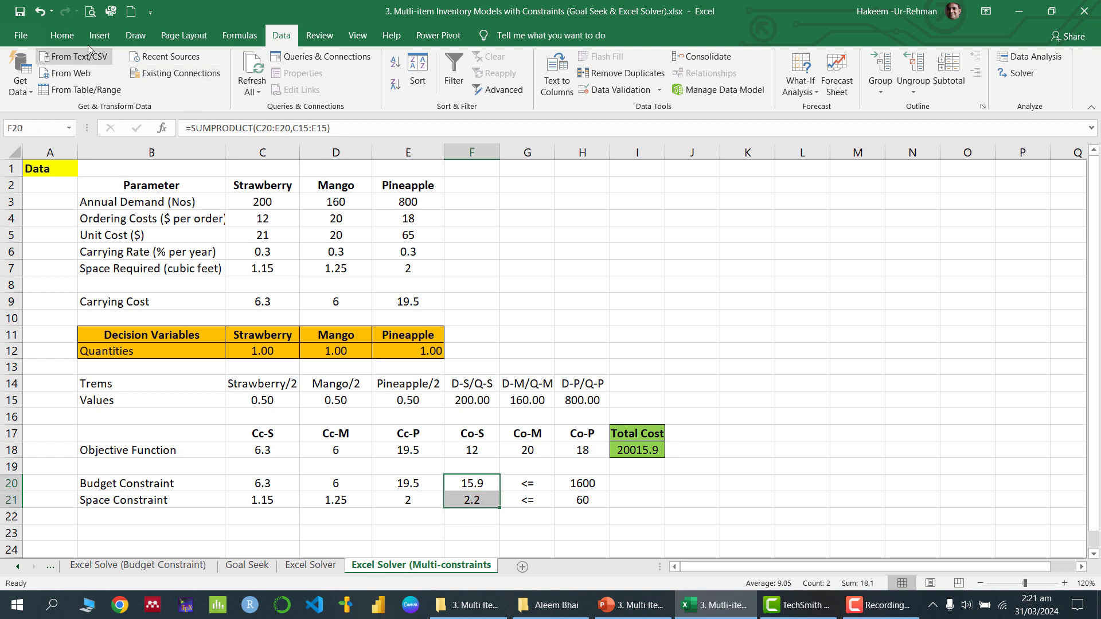
click(62, 36)
click(224, 85)
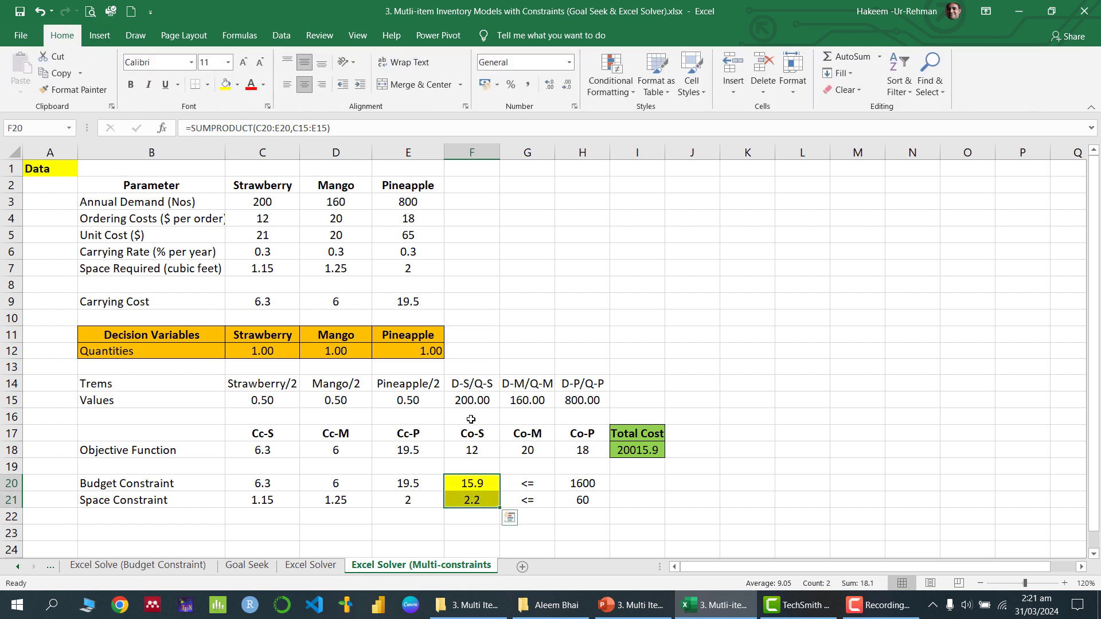
click(404, 466)
Inspect the coefficient references in the budget and space constraint rows, highlighting the space requirements in C7:E7.
click(267, 484)
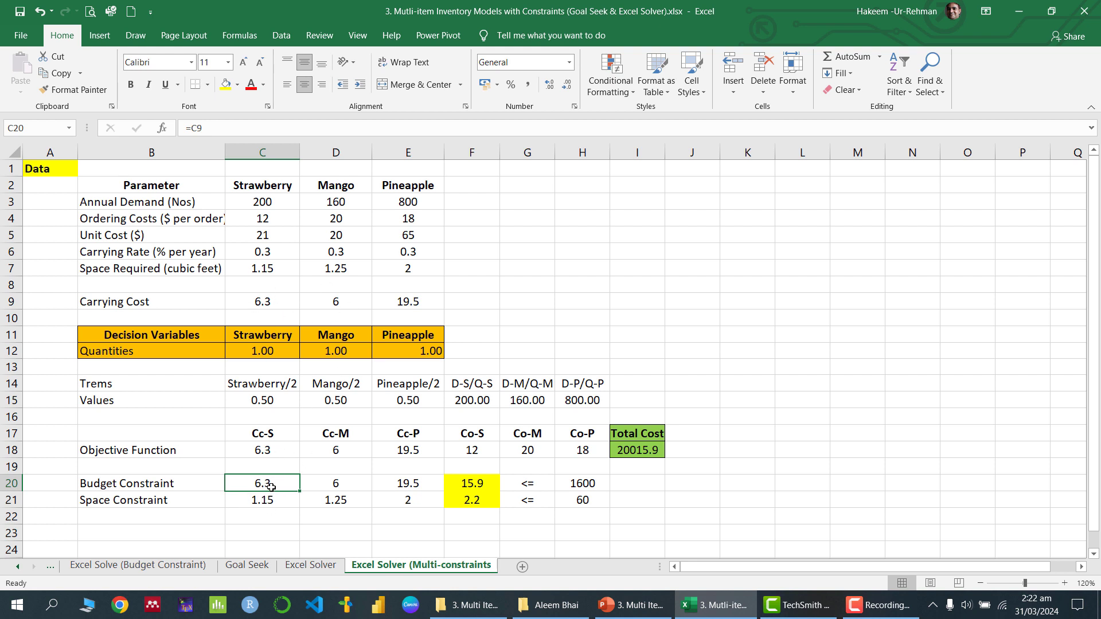
click(341, 487)
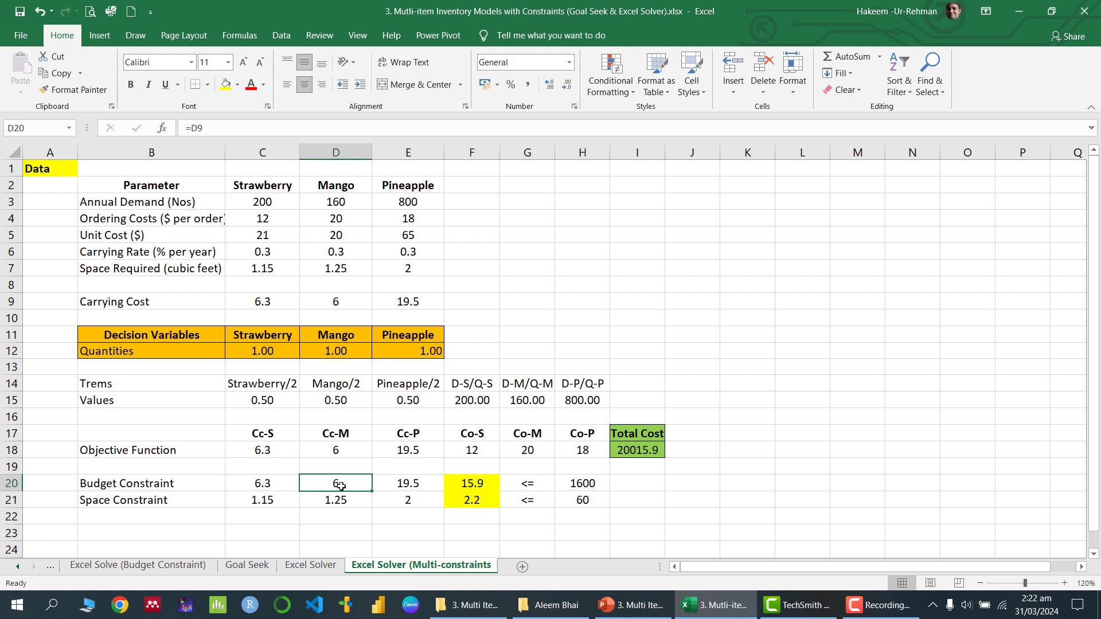
click(417, 485)
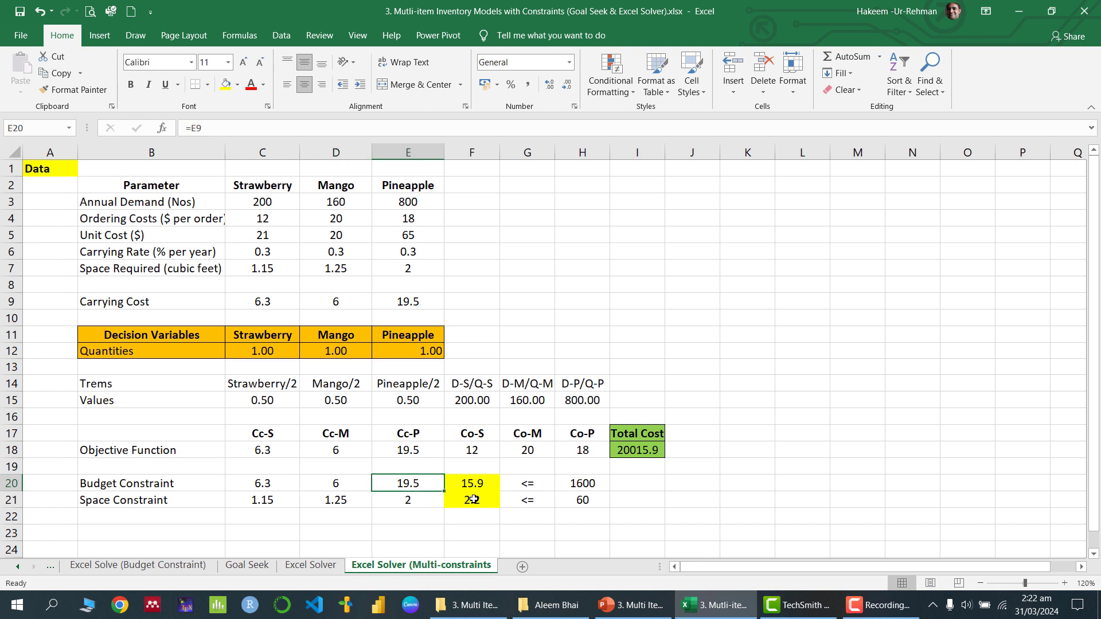
click(272, 504)
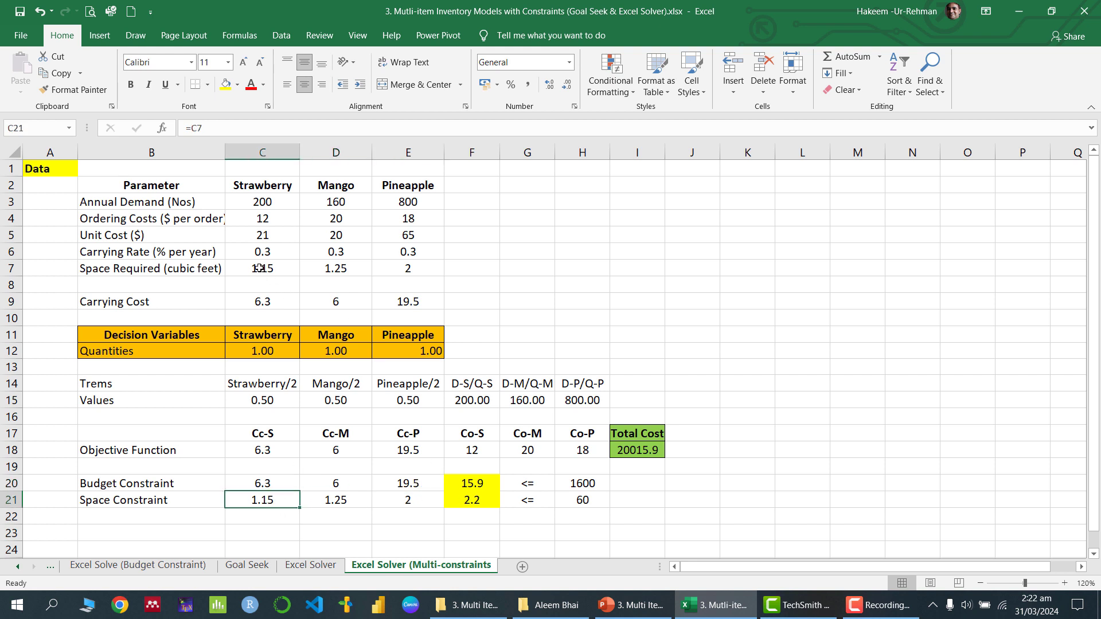
drag(259, 267, 421, 269)
click(410, 500)
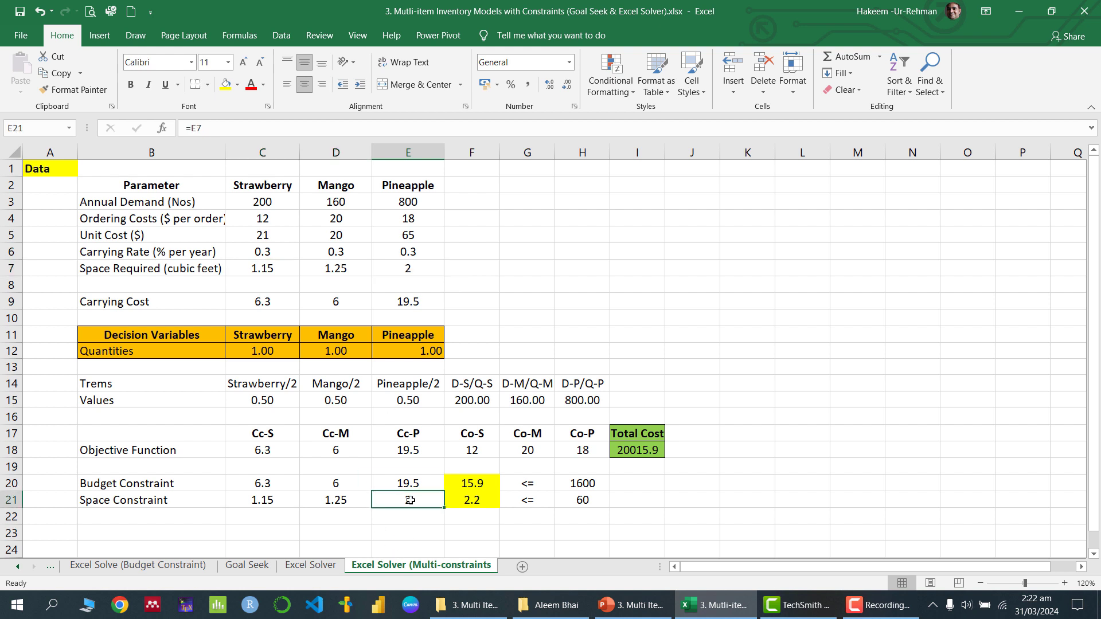
Examine the budget constraint's SUMPRODUCT formula in F20 and highlight its source ranges C20:E20 and C15:E15.
click(477, 484)
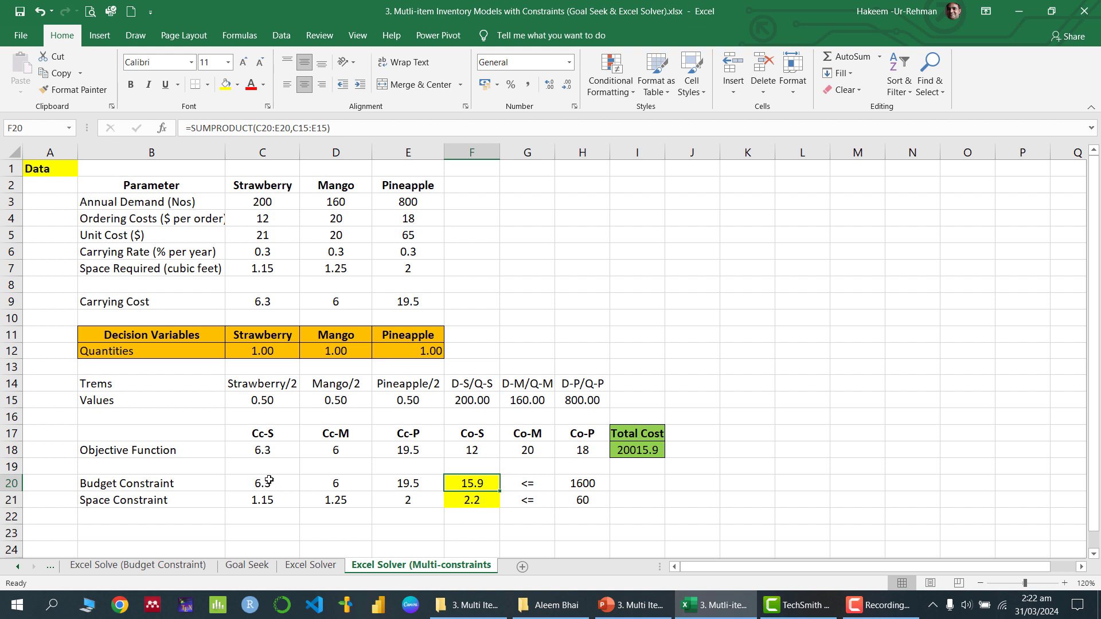
drag(269, 480, 377, 490)
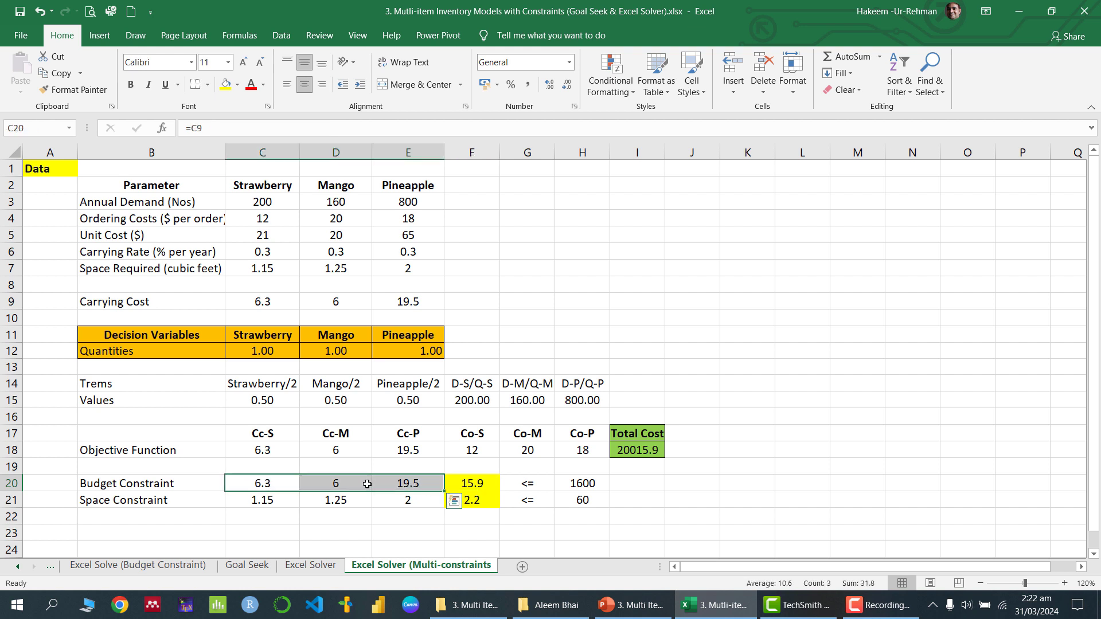
click(487, 478)
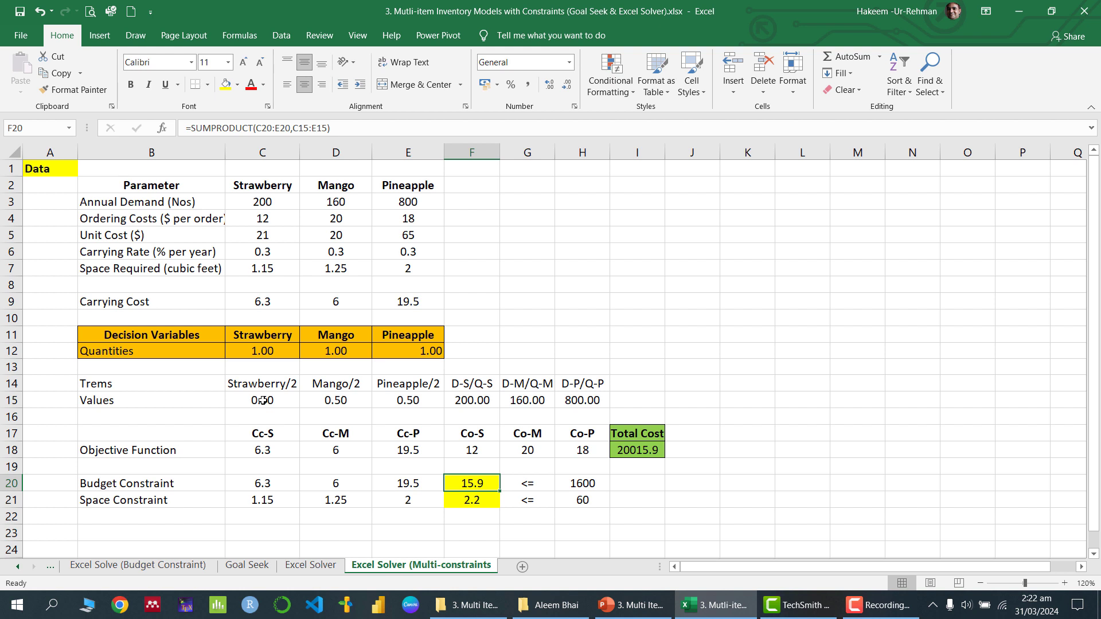
drag(256, 400, 413, 396)
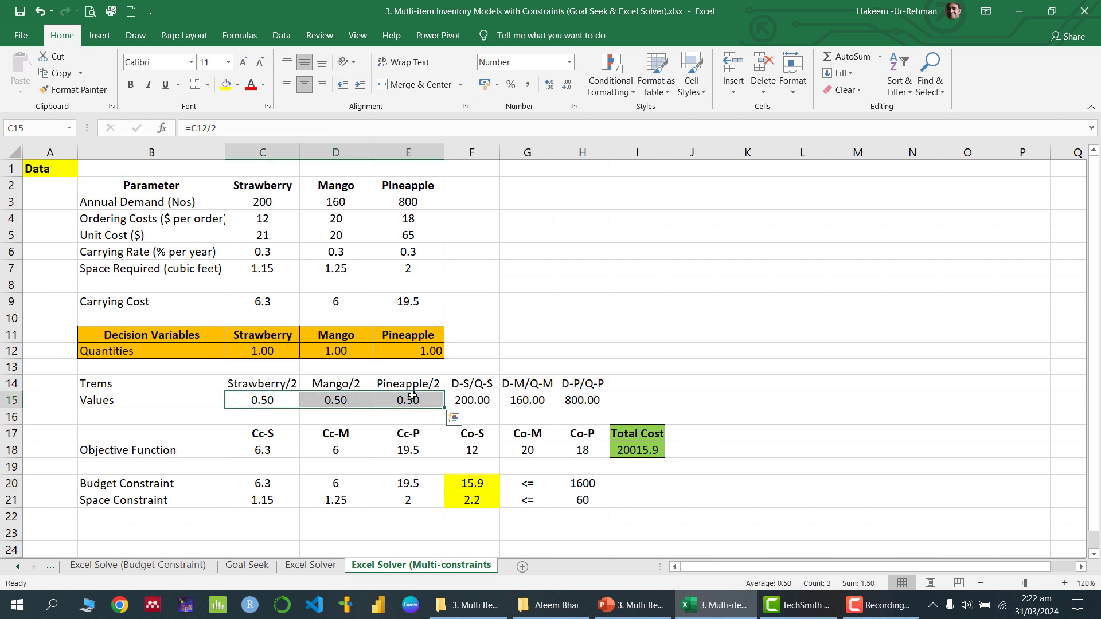
Switch to the PowerPoint presentation and find the budget-constrained EOQ model on slide 4, highlighting its constraint formula.
click(631, 605)
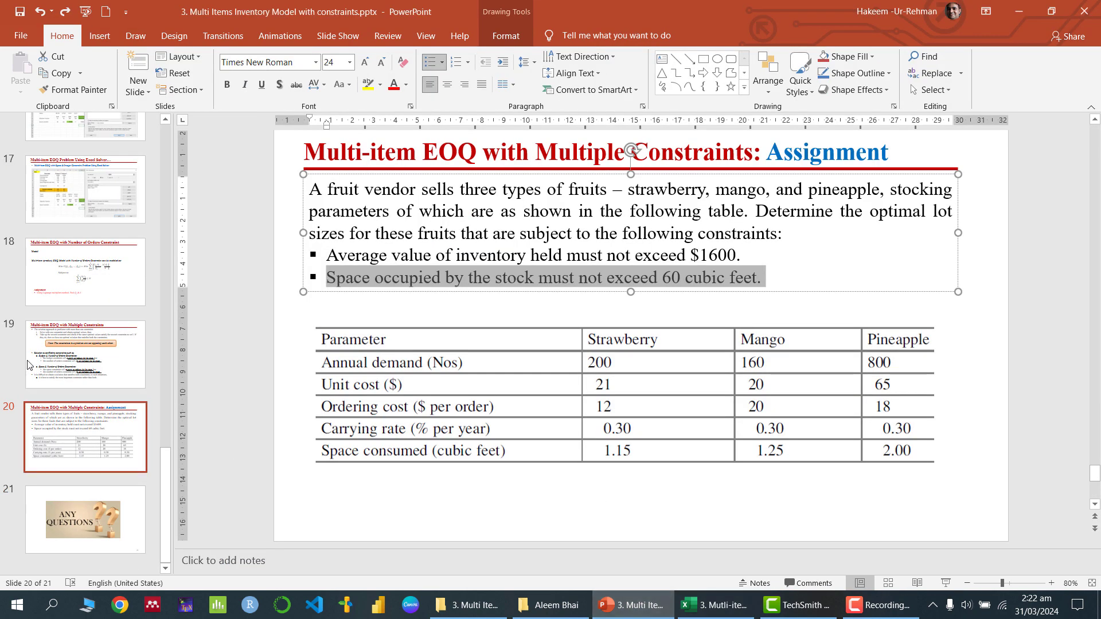
scroll(81, 351, up, 8)
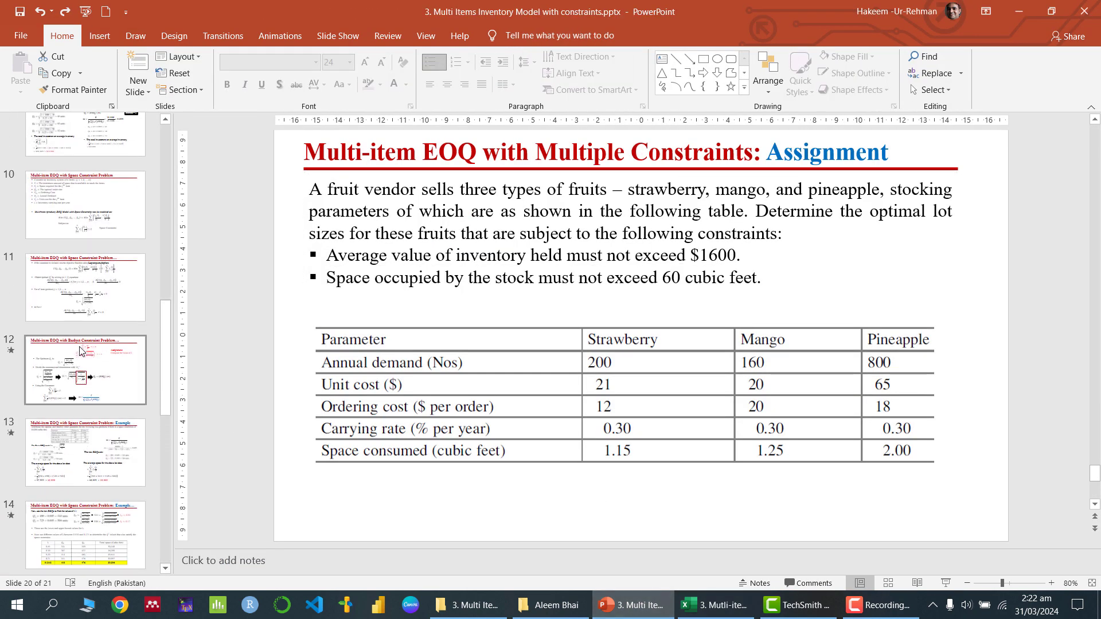
click(80, 351)
scroll(80, 370, up, 4)
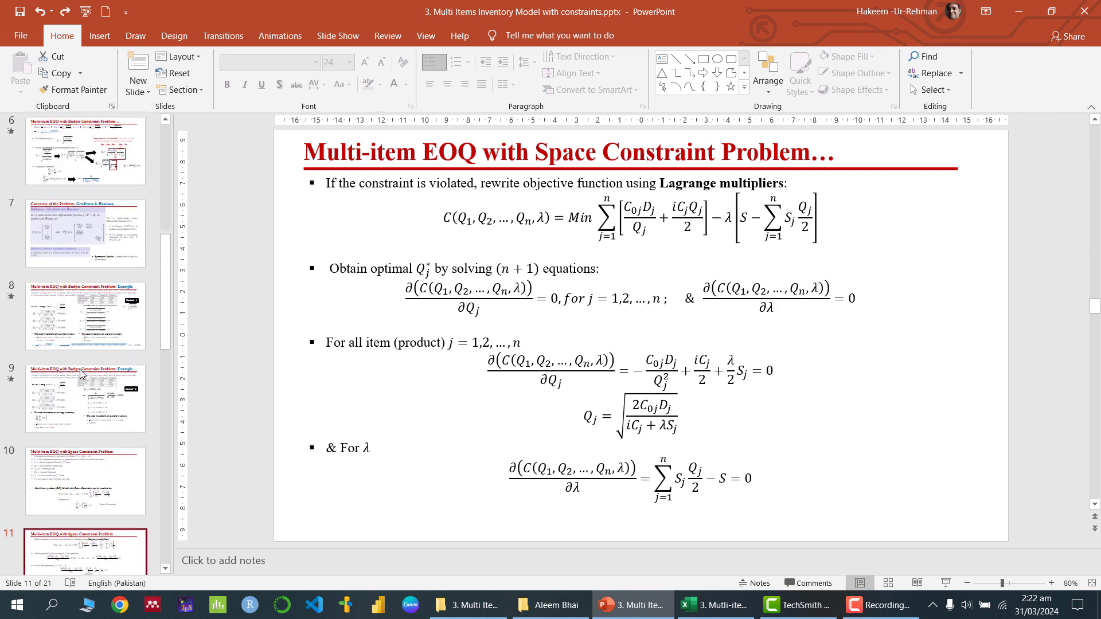
click(86, 152)
scroll(86, 229, up, 3)
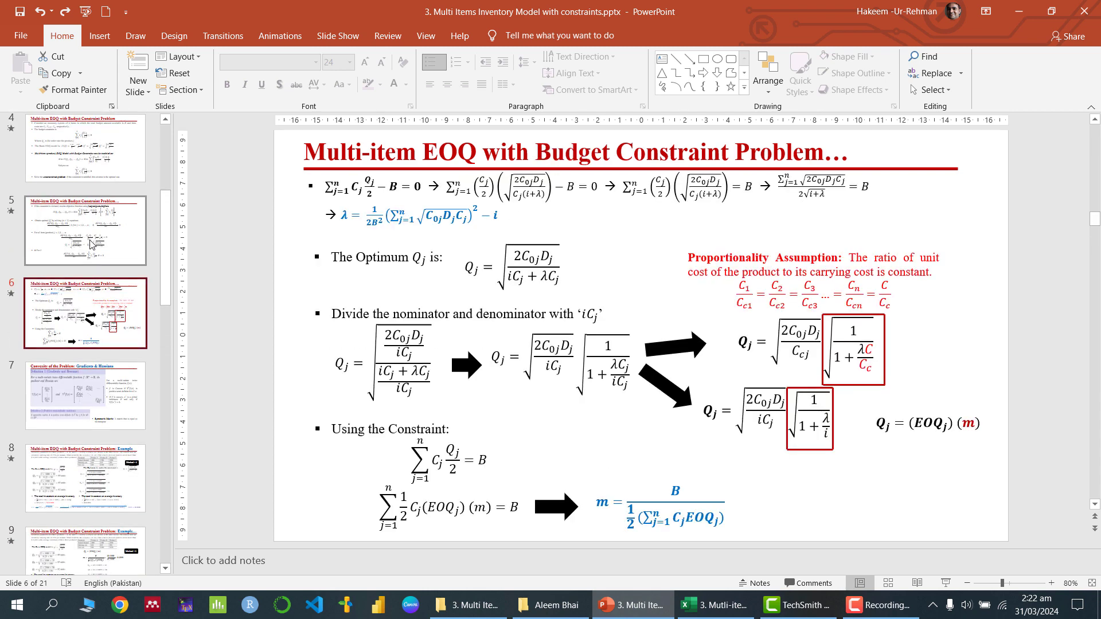
click(86, 229)
key(Up)
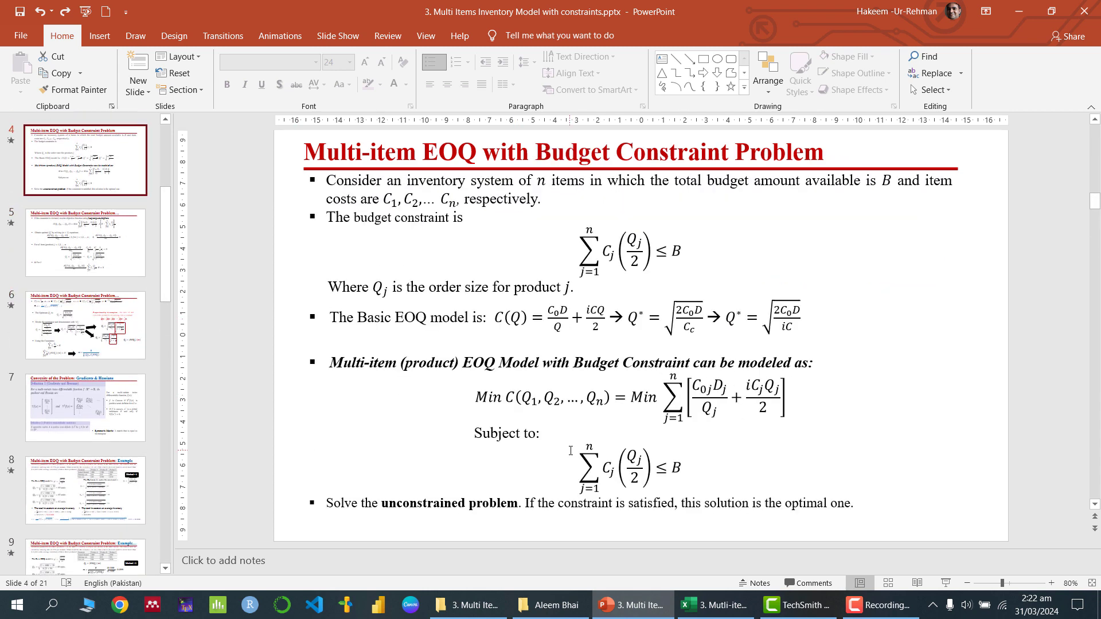
click(586, 483)
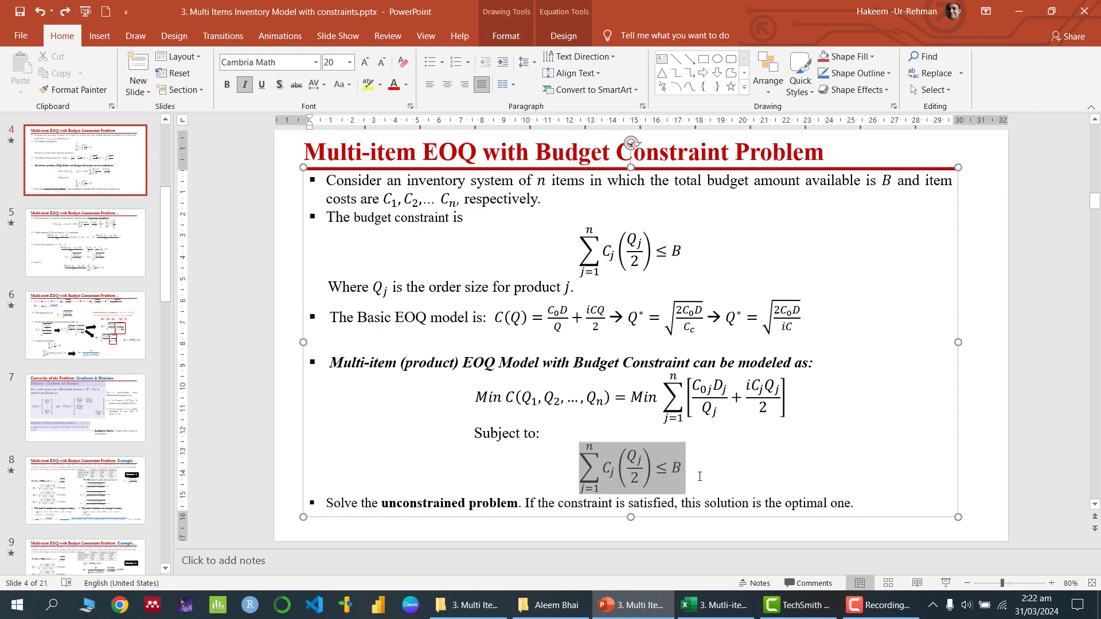
drag(618, 483, 642, 477)
Switch back to the Excel workbook and examine the space constraint's SUMPRODUCT formula in F21 with its source ranges C21:E21 and C15:E15.
click(714, 604)
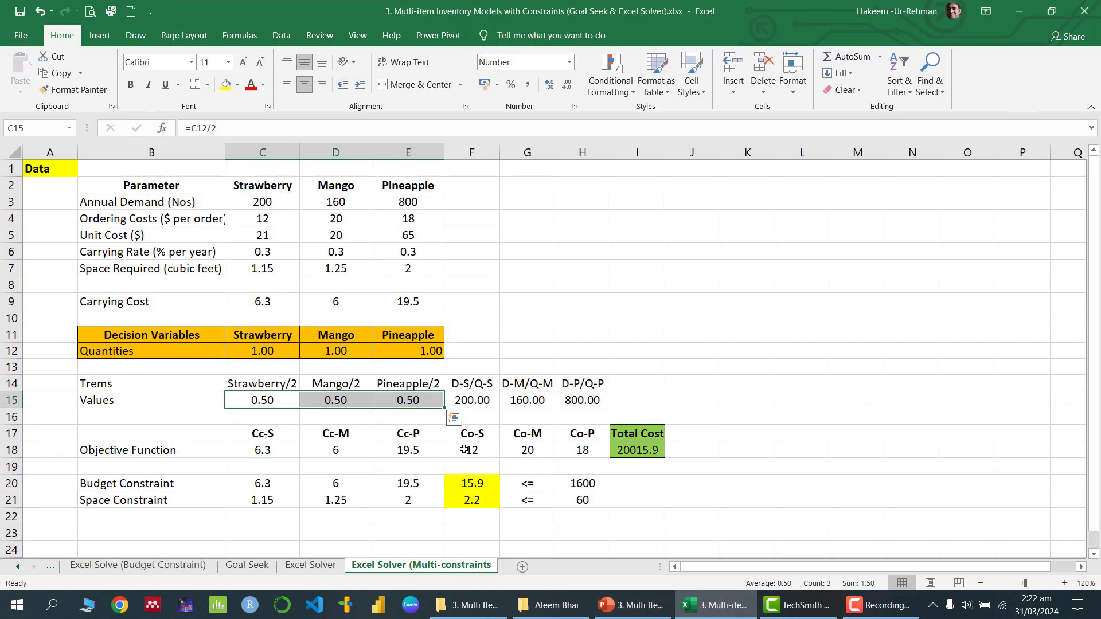
click(459, 492)
drag(255, 501, 418, 500)
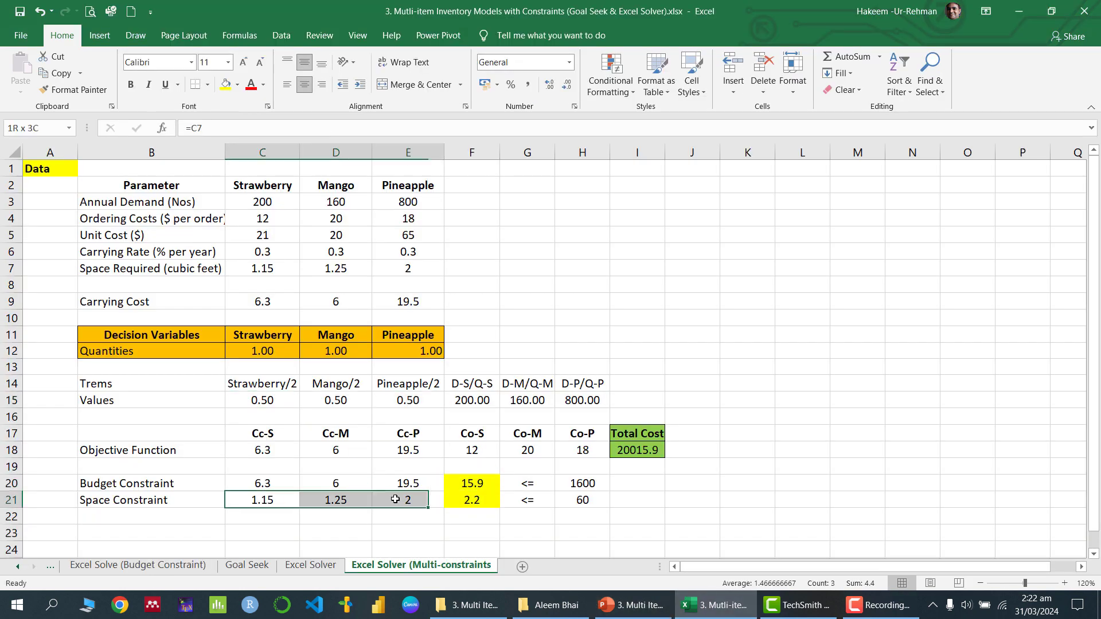
click(473, 497)
click(263, 502)
drag(327, 500, 419, 500)
click(473, 501)
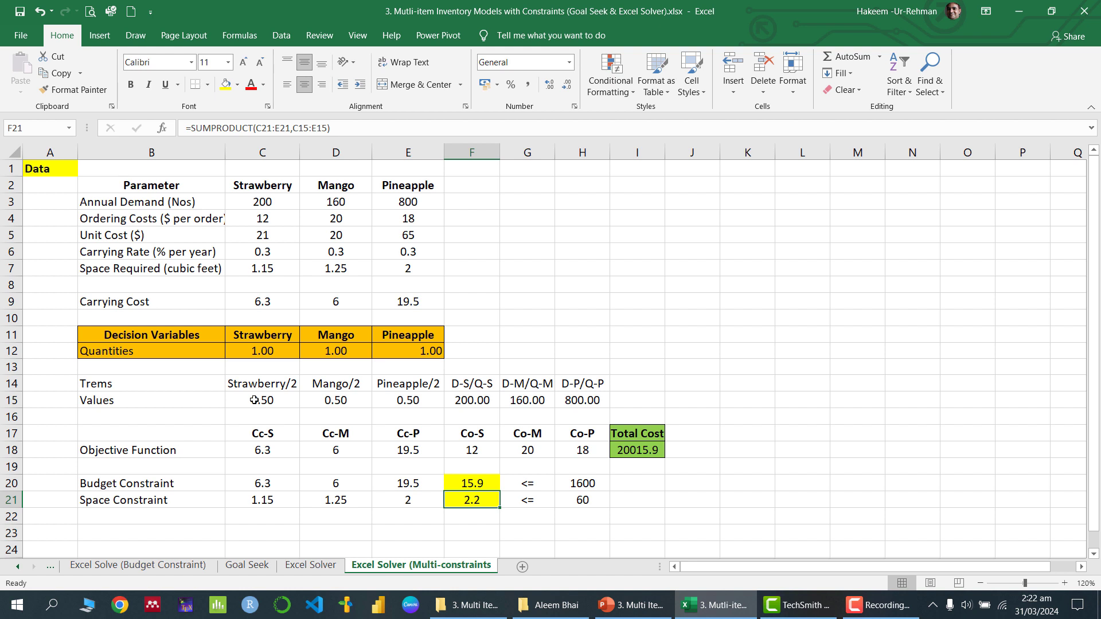
drag(254, 400, 418, 401)
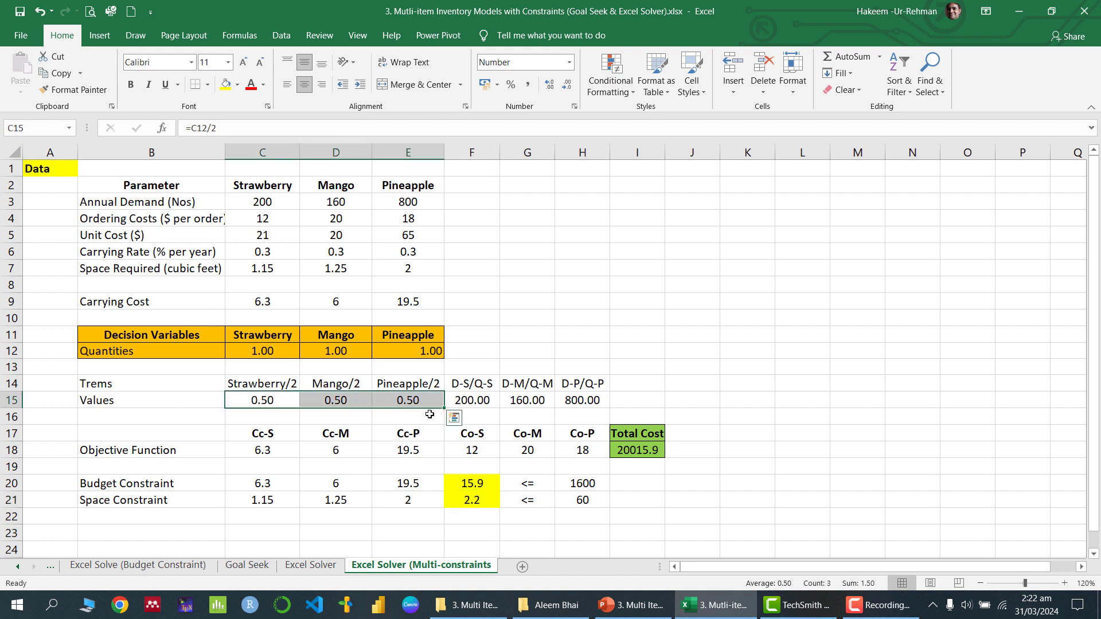
click(488, 501)
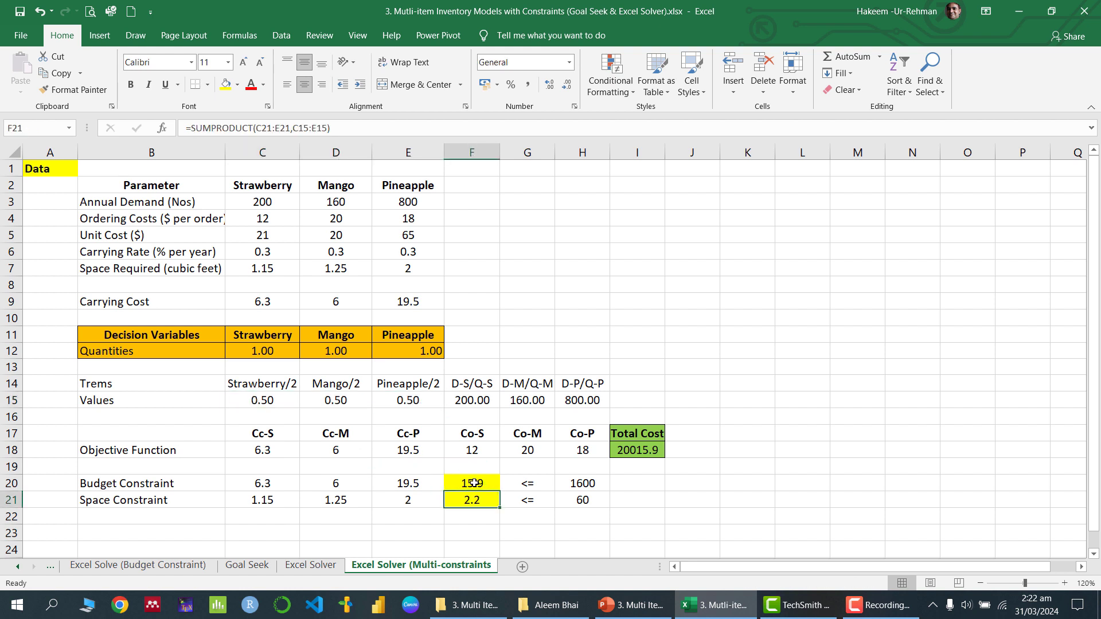
Compare the budget and space constraint totals in F20:F21 with their limits in H20:H21.
click(473, 483)
click(475, 502)
click(582, 485)
click(583, 500)
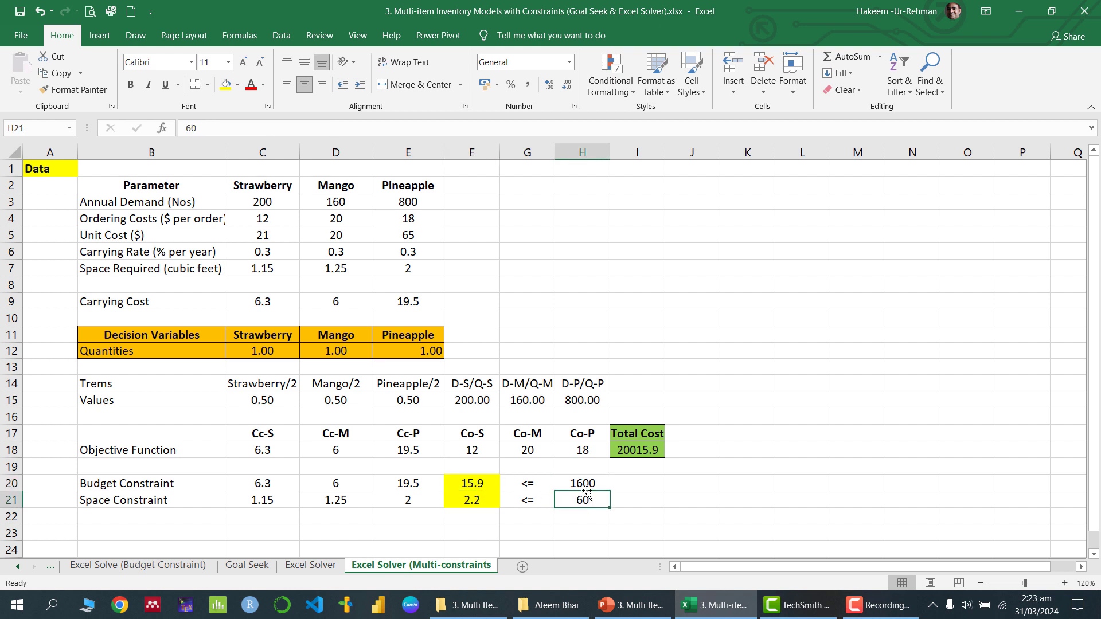
click(583, 484)
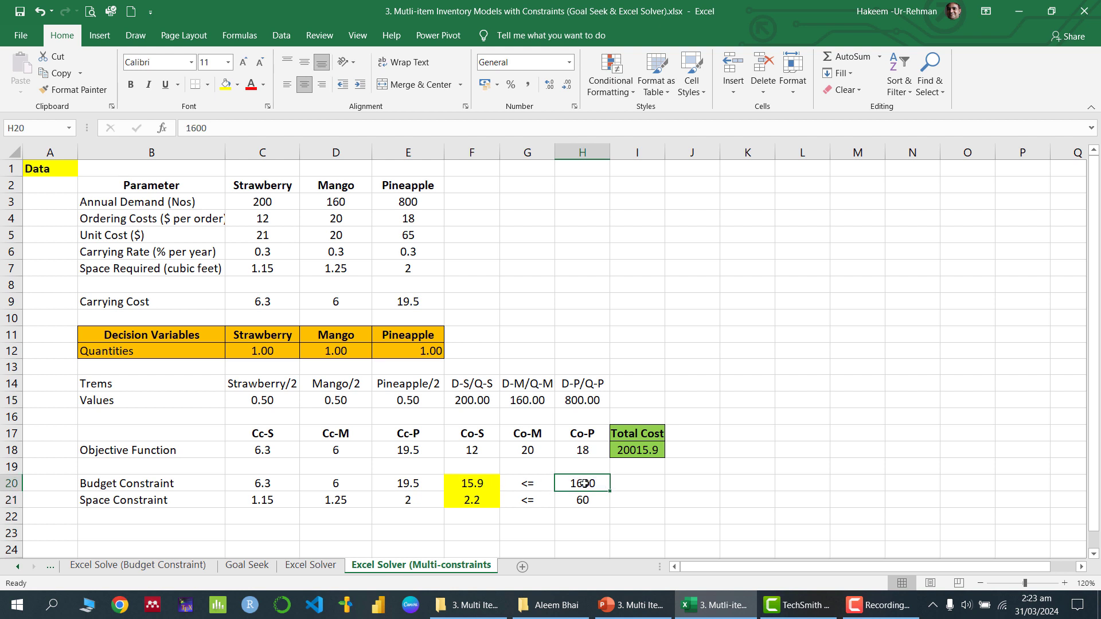
click(583, 500)
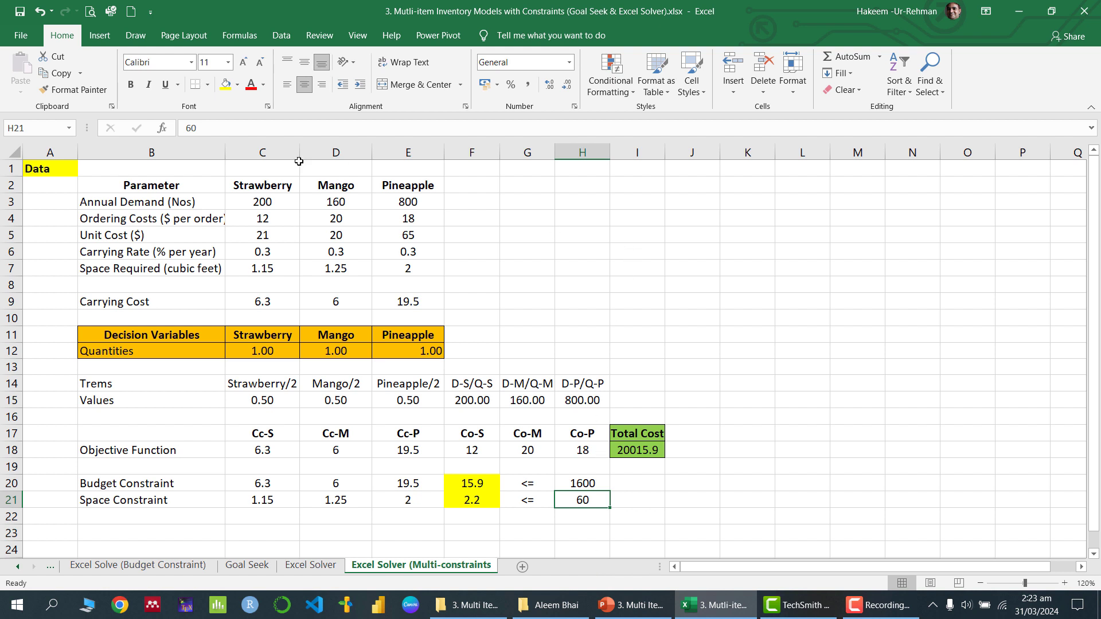
Open Solver and reset all of its existing parameters.
click(281, 35)
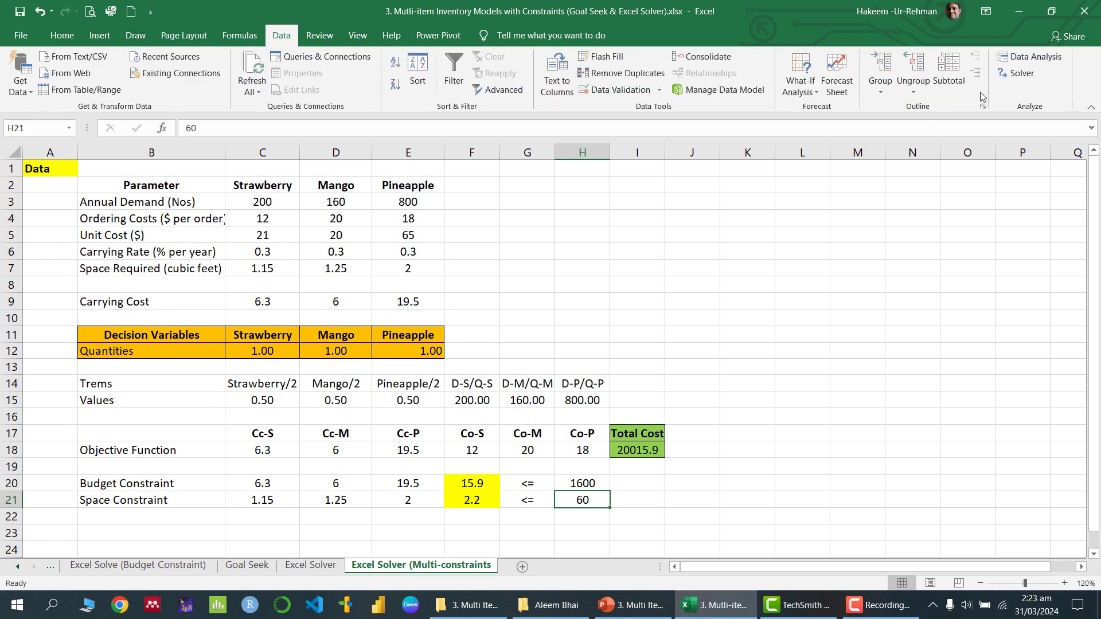
click(1015, 74)
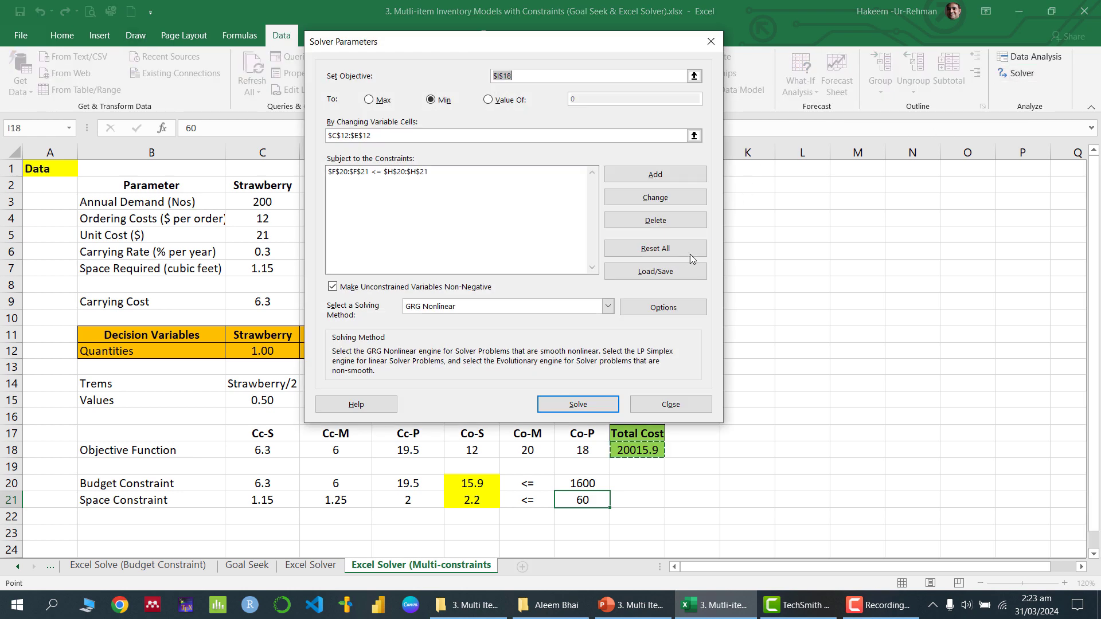
click(655, 248)
click(563, 351)
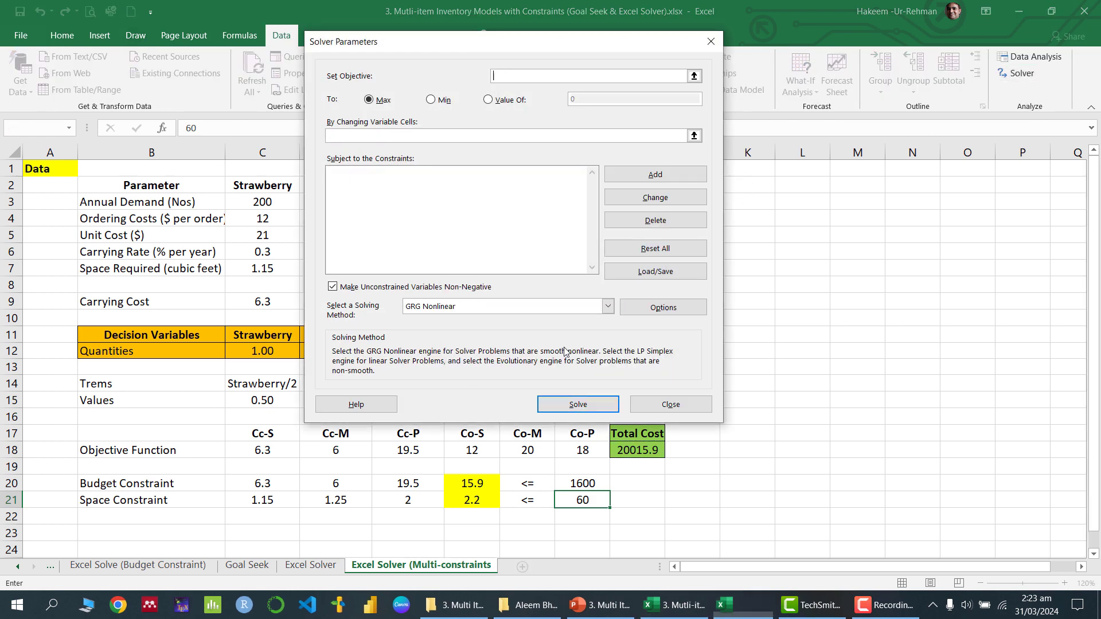
Set Solver to minimise the Total Cost in I18 by changing the quantities in C12:E12.
click(694, 76)
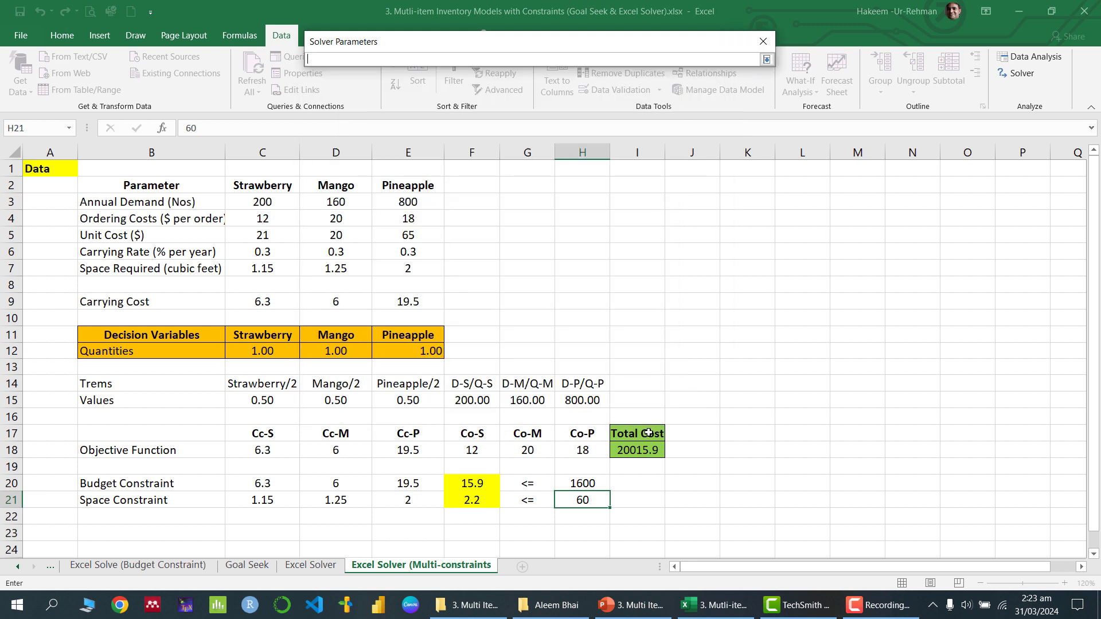
click(646, 451)
click(766, 59)
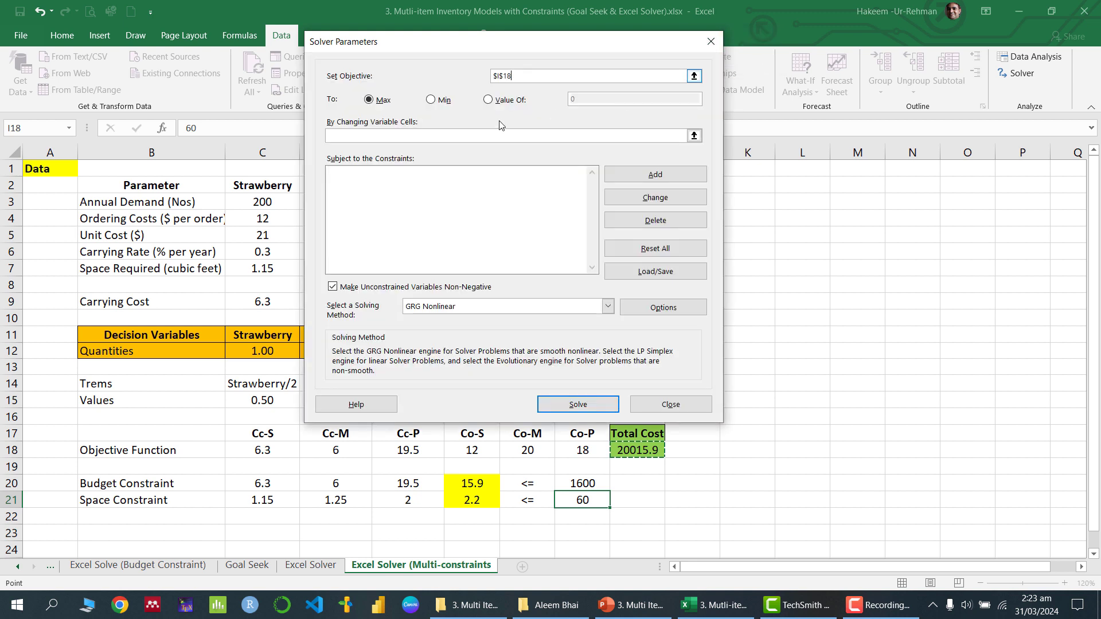
click(431, 100)
click(694, 136)
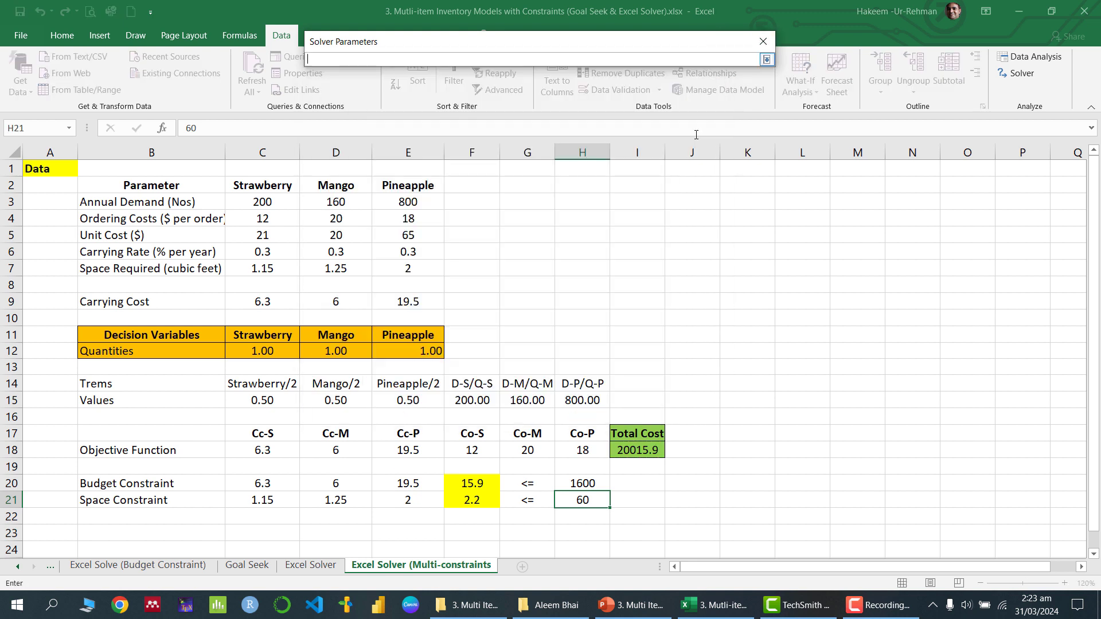
drag(257, 351, 428, 348)
click(767, 59)
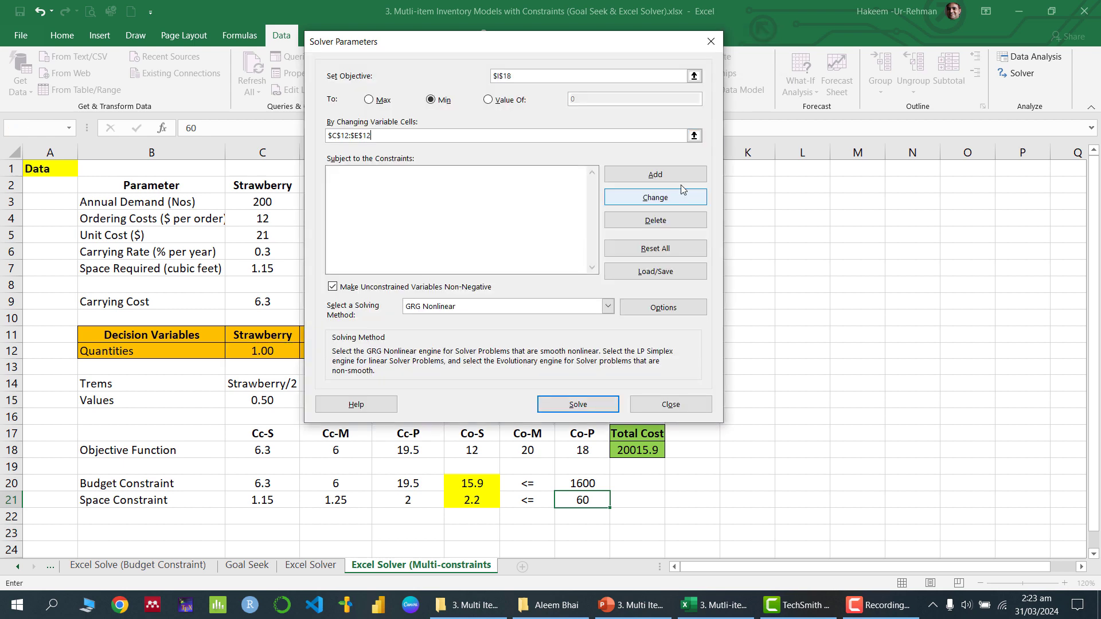
Add separate Solver constraints for the budget, F20 <= H20, and the space, F21 <= H21.
click(653, 174)
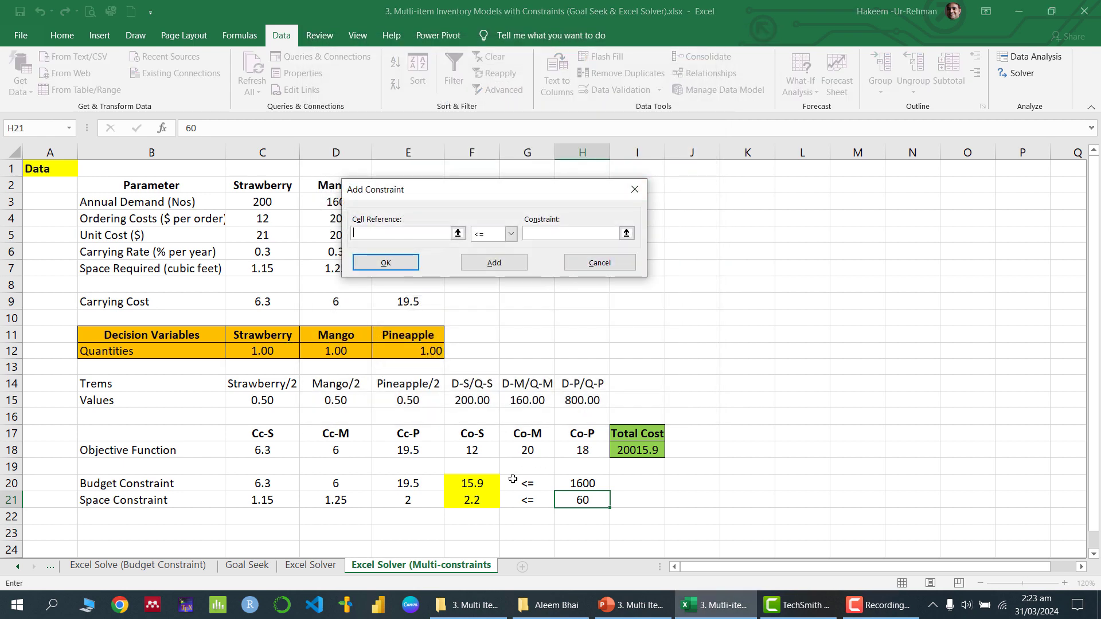
click(471, 483)
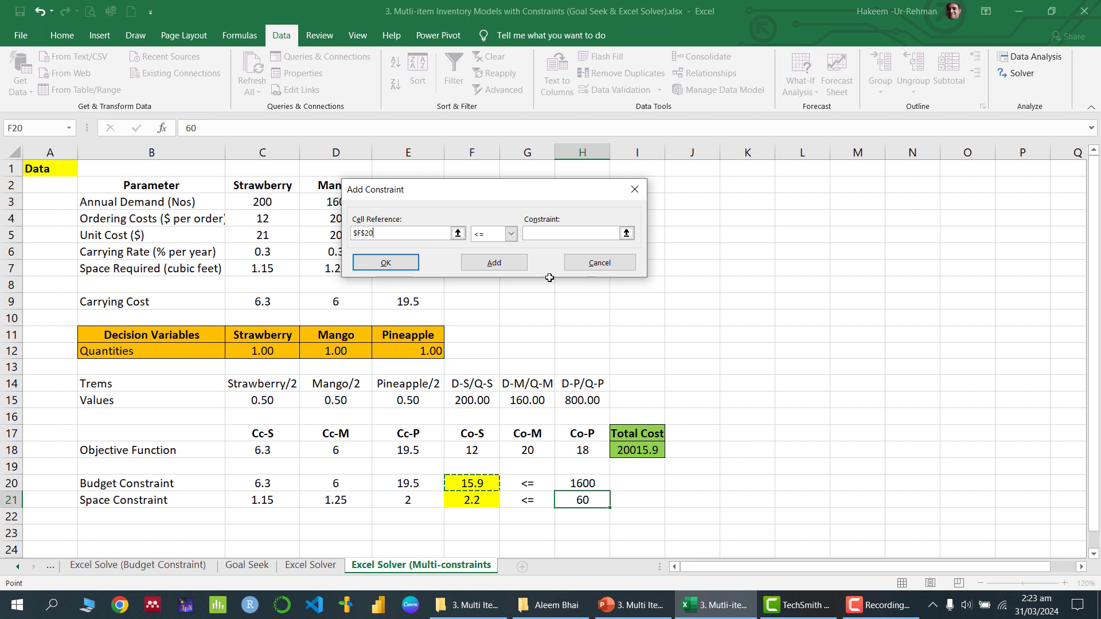
click(540, 237)
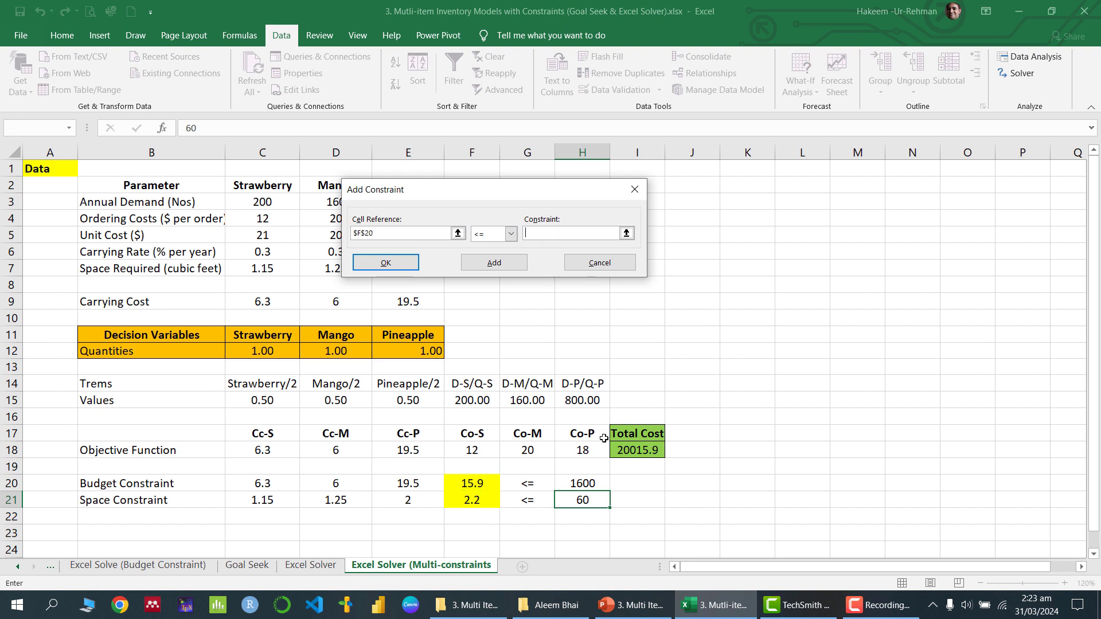
click(588, 481)
click(503, 265)
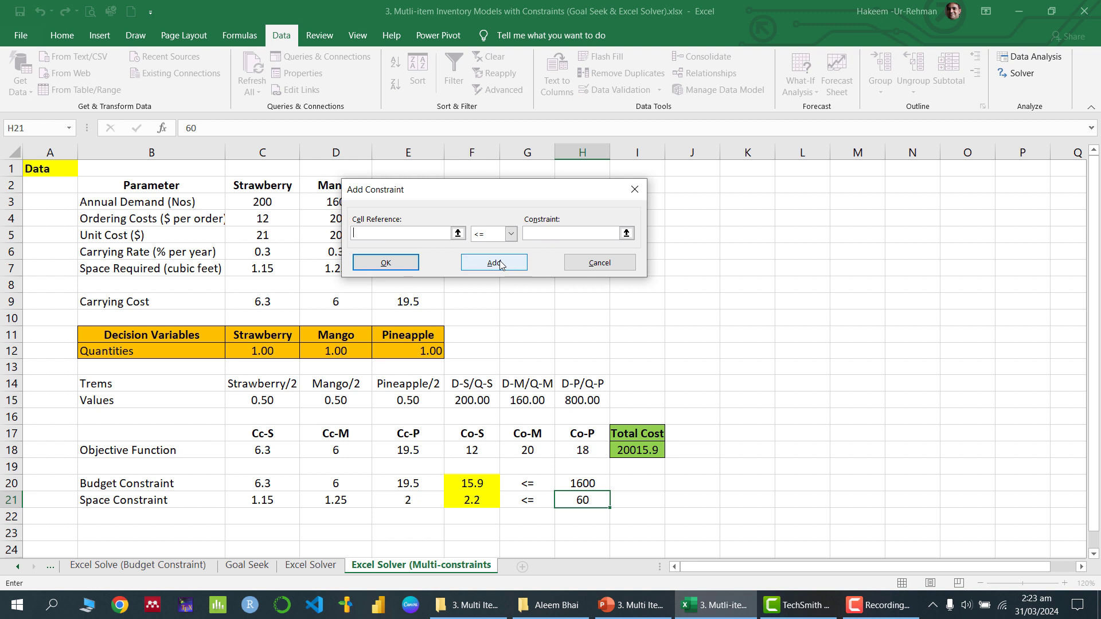
click(479, 502)
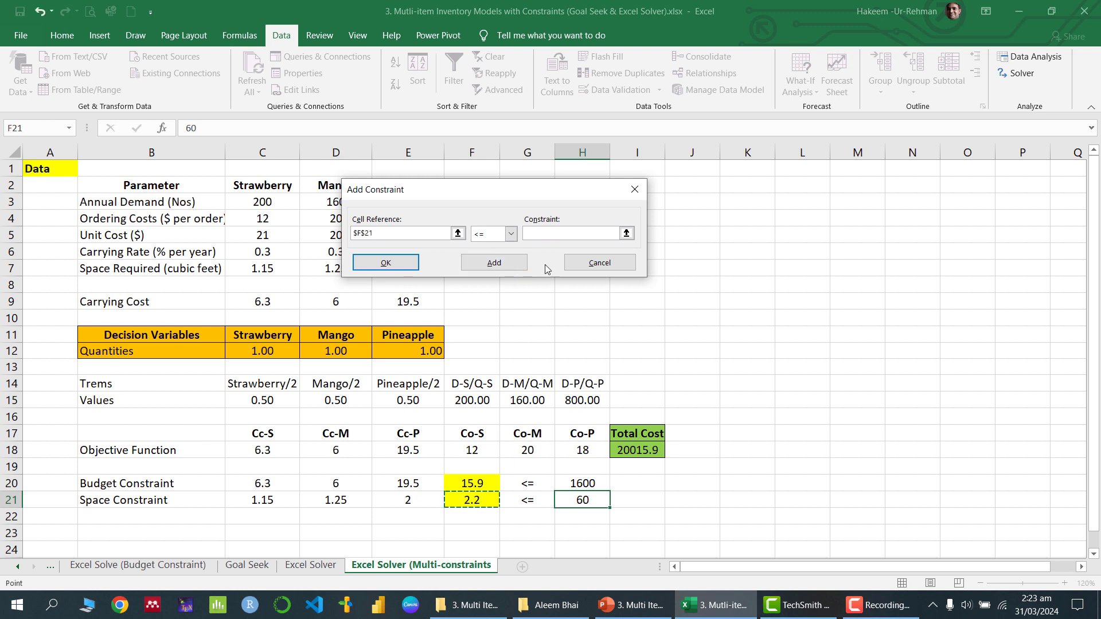
click(611, 233)
click(585, 502)
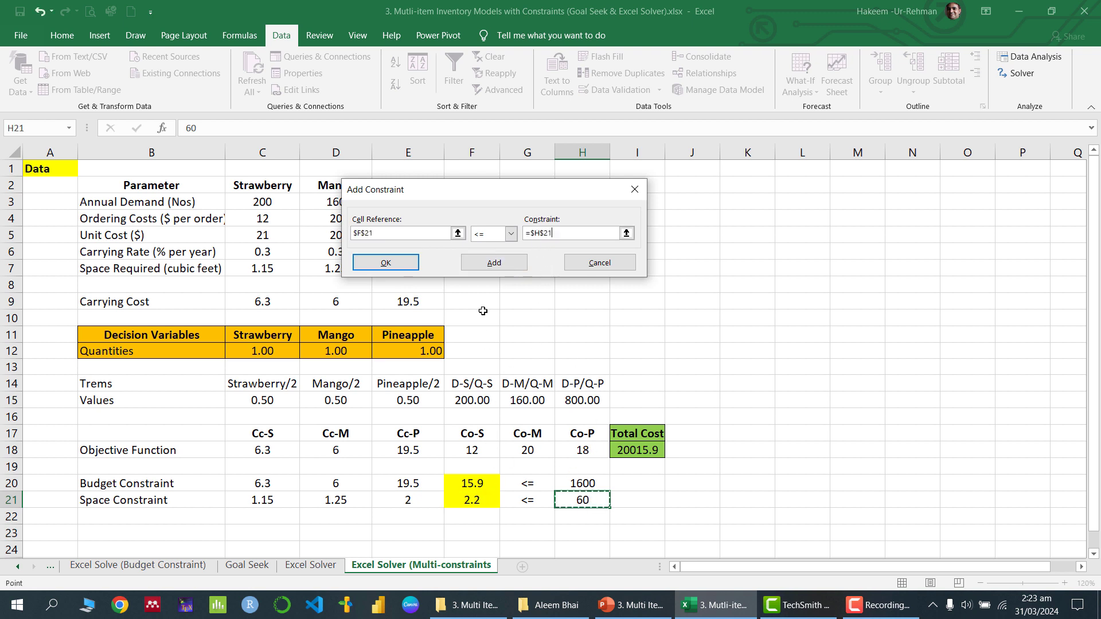
click(386, 263)
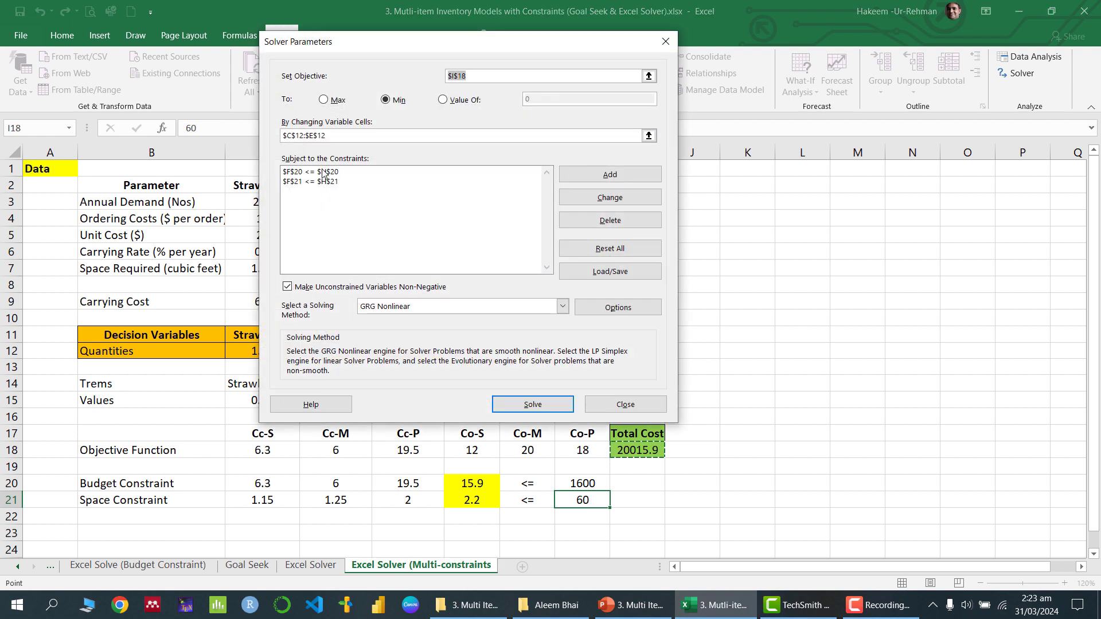
Delete the two individual budget and space constraints from the Solver parameters.
click(324, 176)
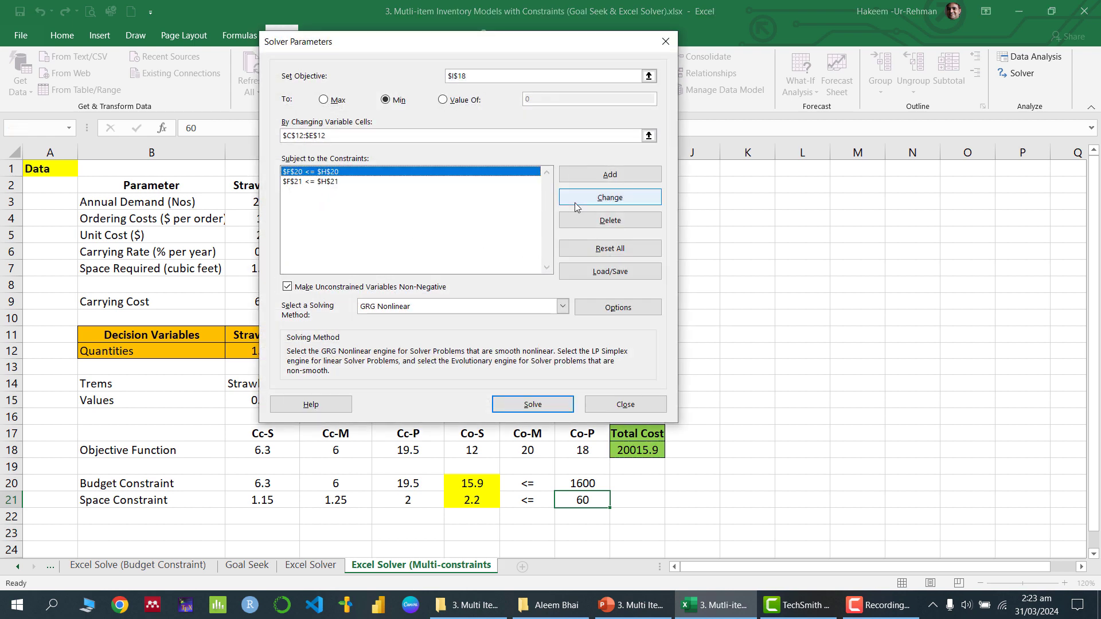
click(610, 220)
click(311, 174)
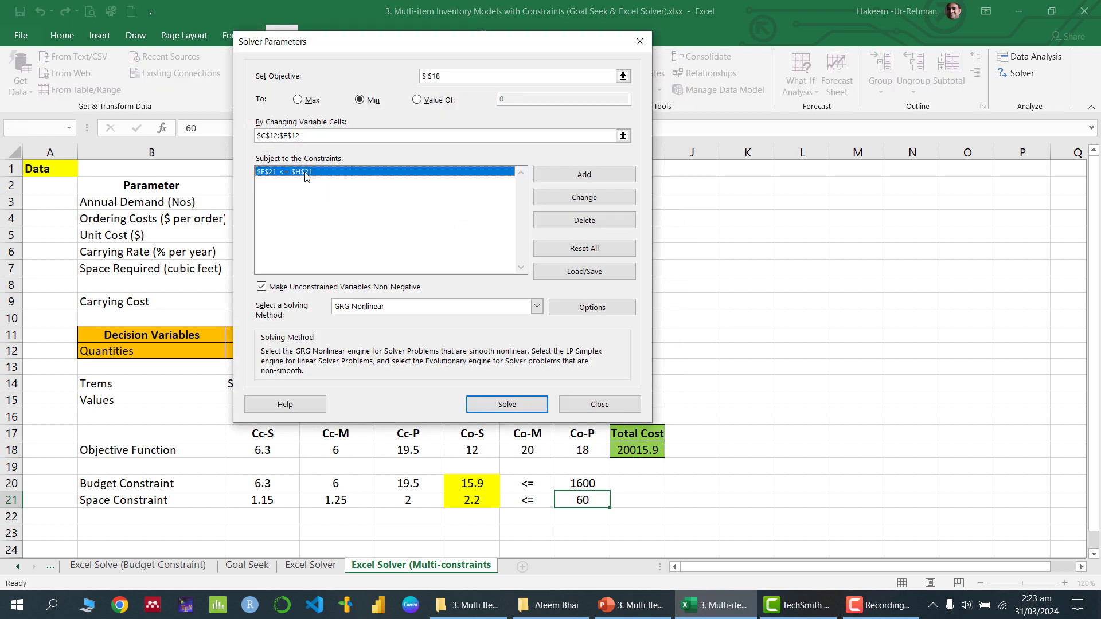
click(570, 219)
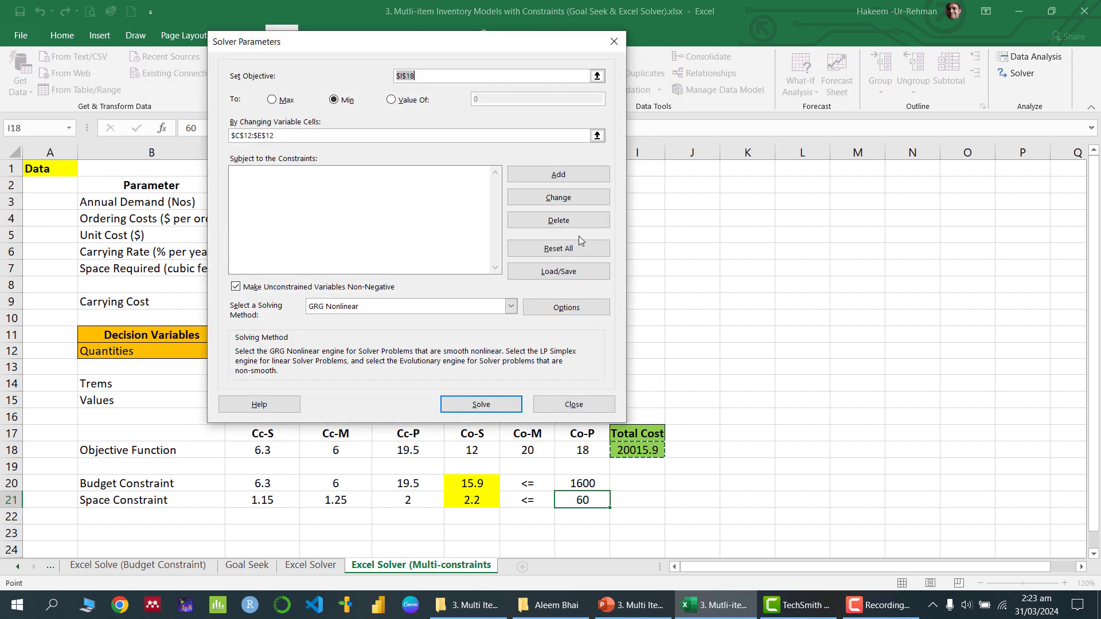
Add one combined Solver constraint, F20:F21 <= H20:H21, and choose GRG Nonlinear as the solving method.
click(558, 174)
drag(490, 483, 488, 500)
click(434, 233)
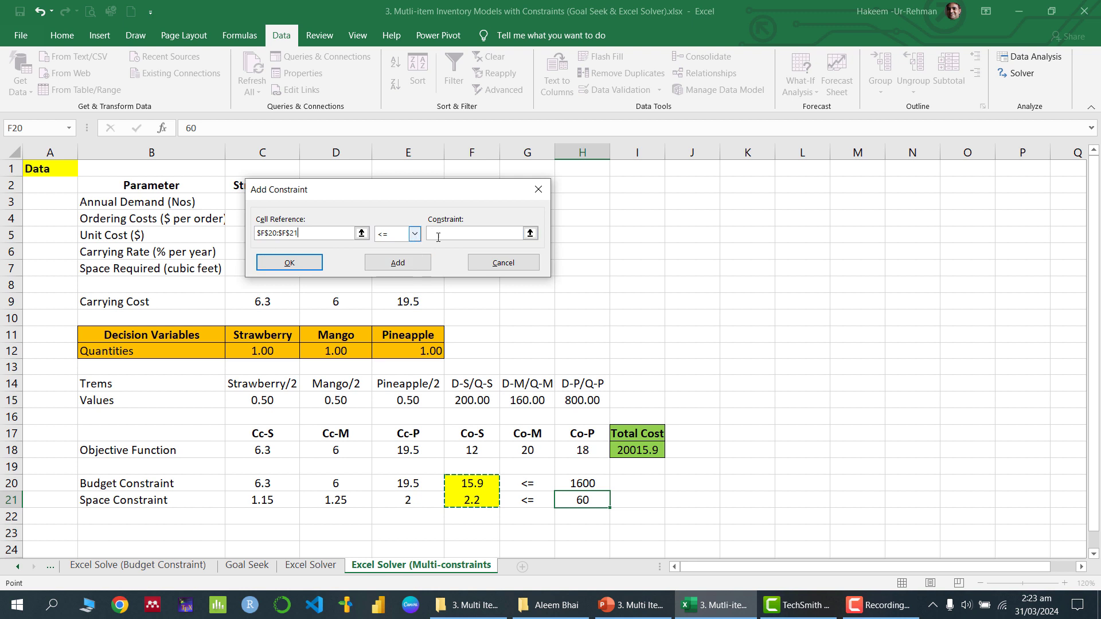
drag(584, 484, 587, 499)
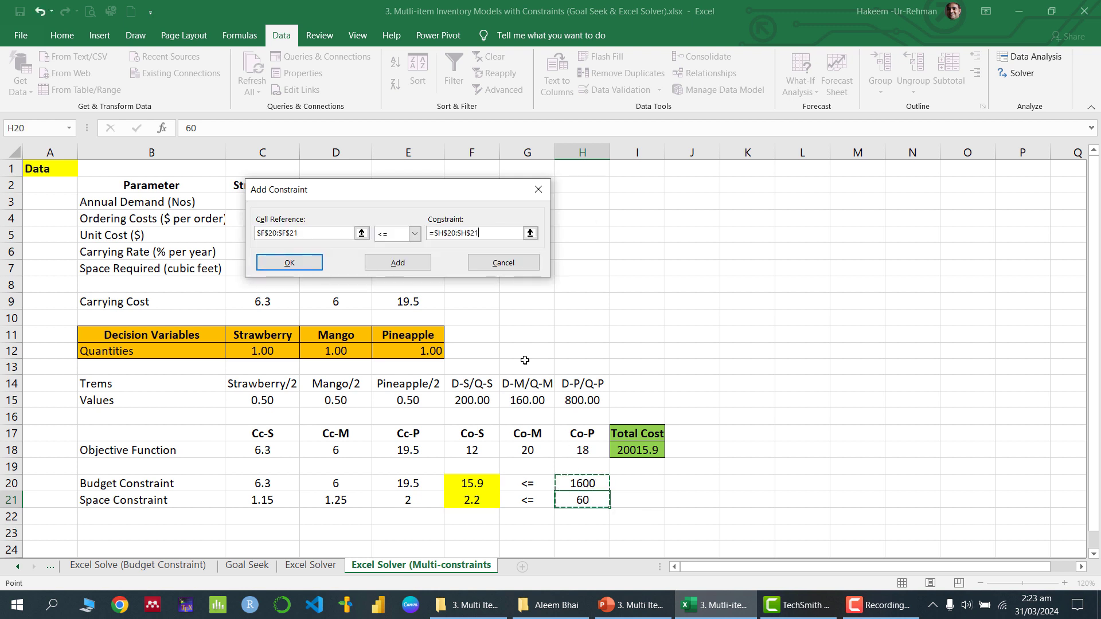
click(289, 263)
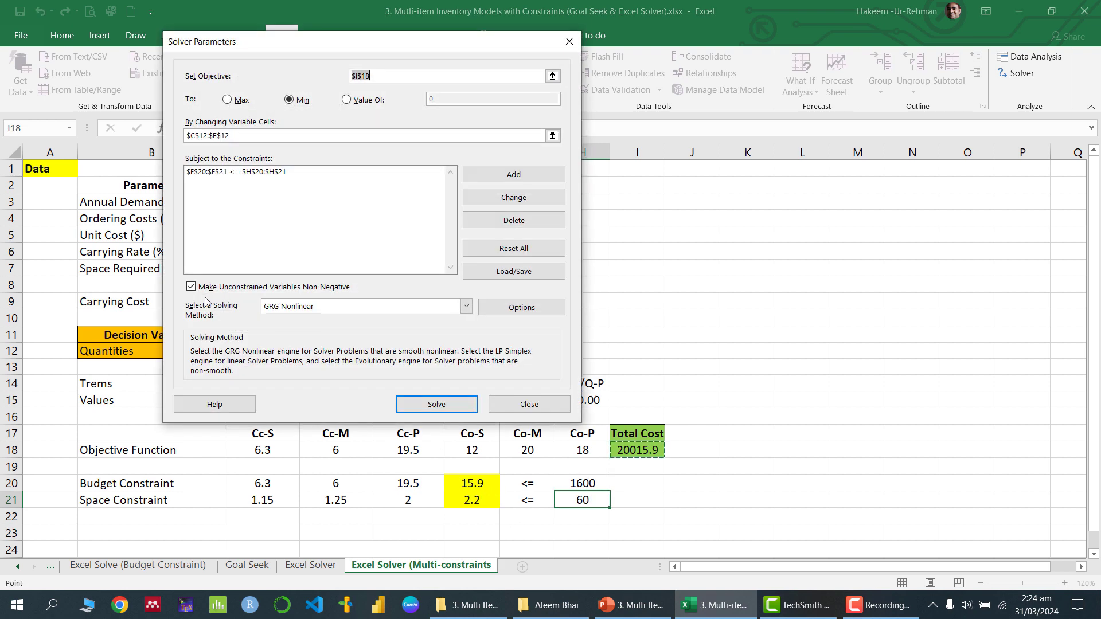
click(310, 306)
click(315, 324)
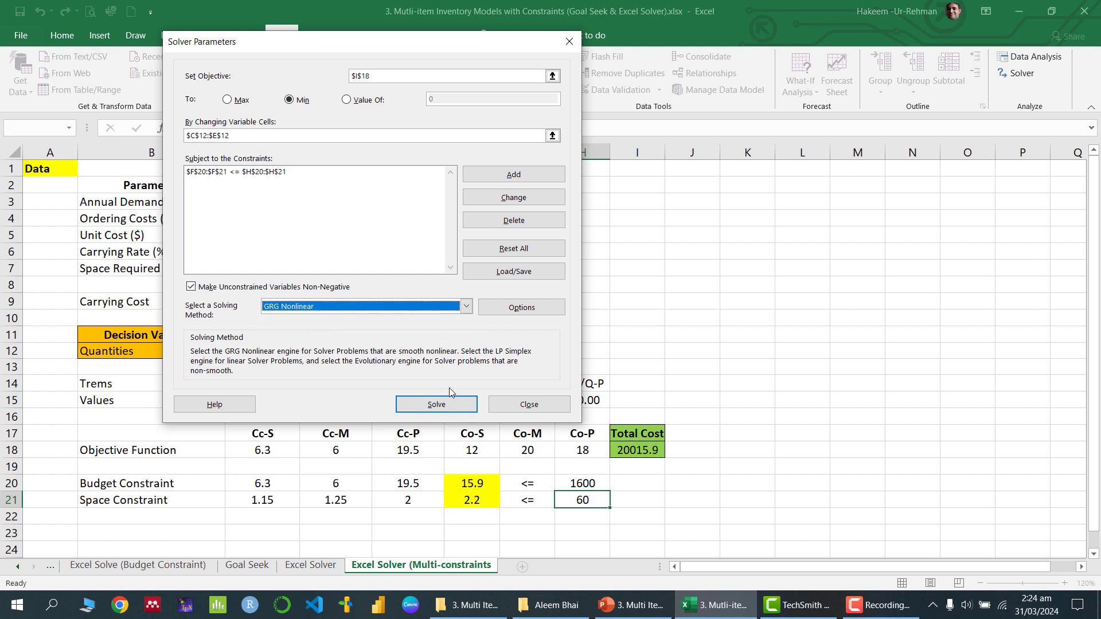
Solve the model, keep the Solver solution, and check the resulting quantities in C12:E12 and constraint totals in F20:F21.
click(449, 407)
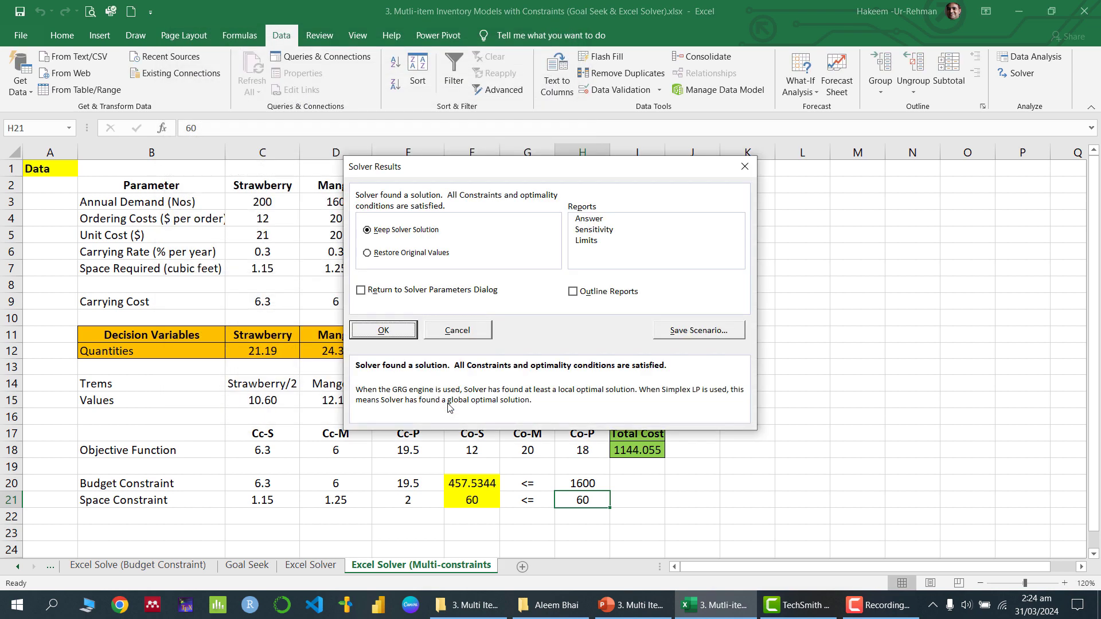
click(388, 333)
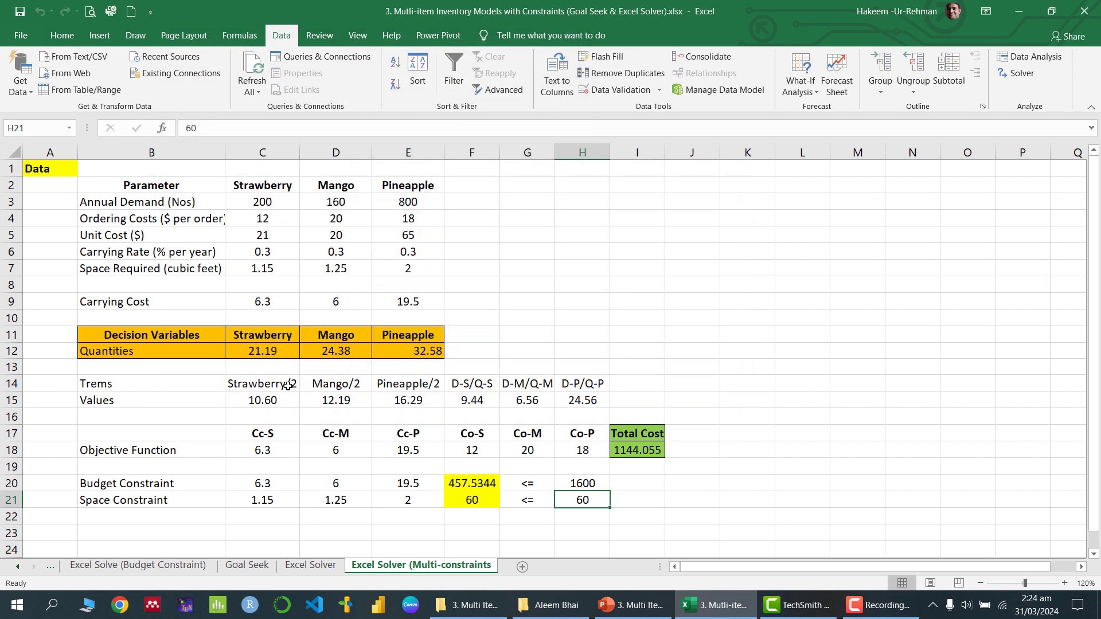
click(263, 353)
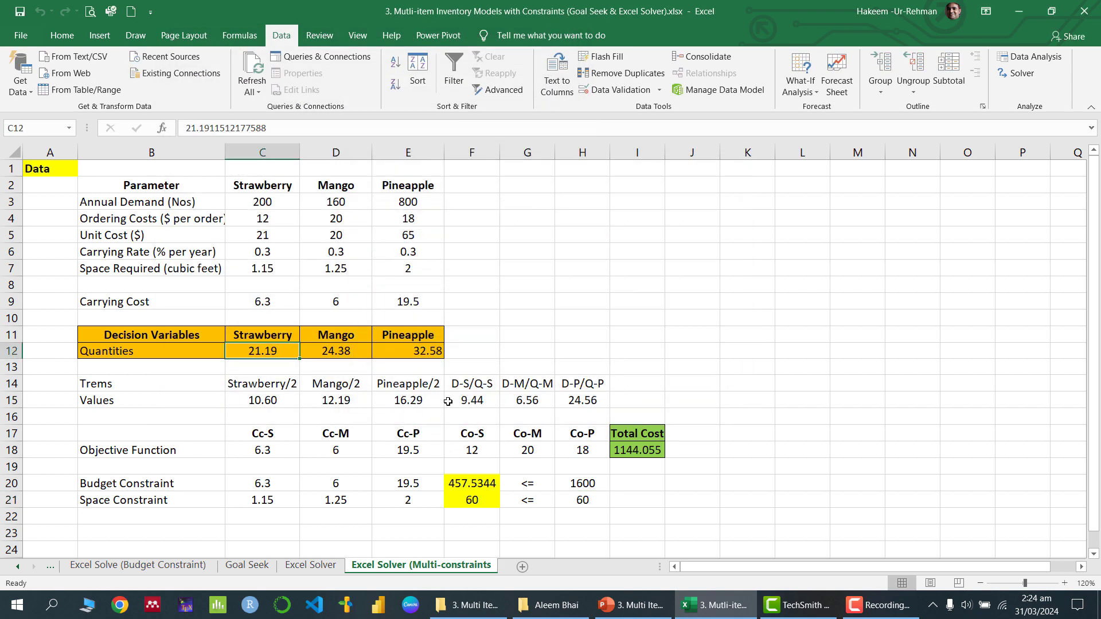
click(344, 352)
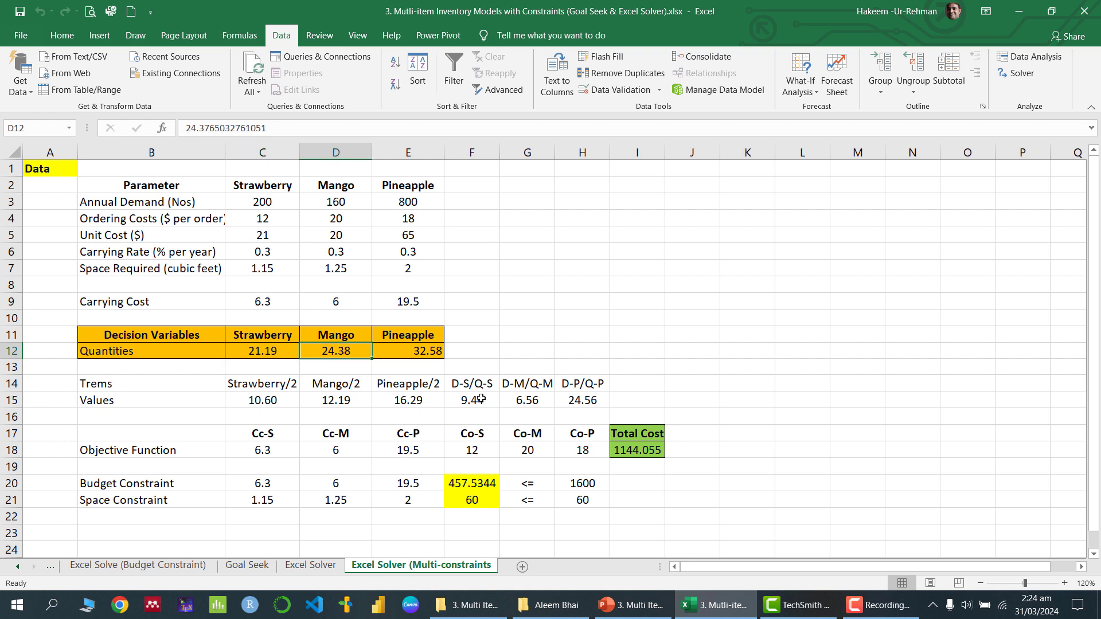
click(424, 350)
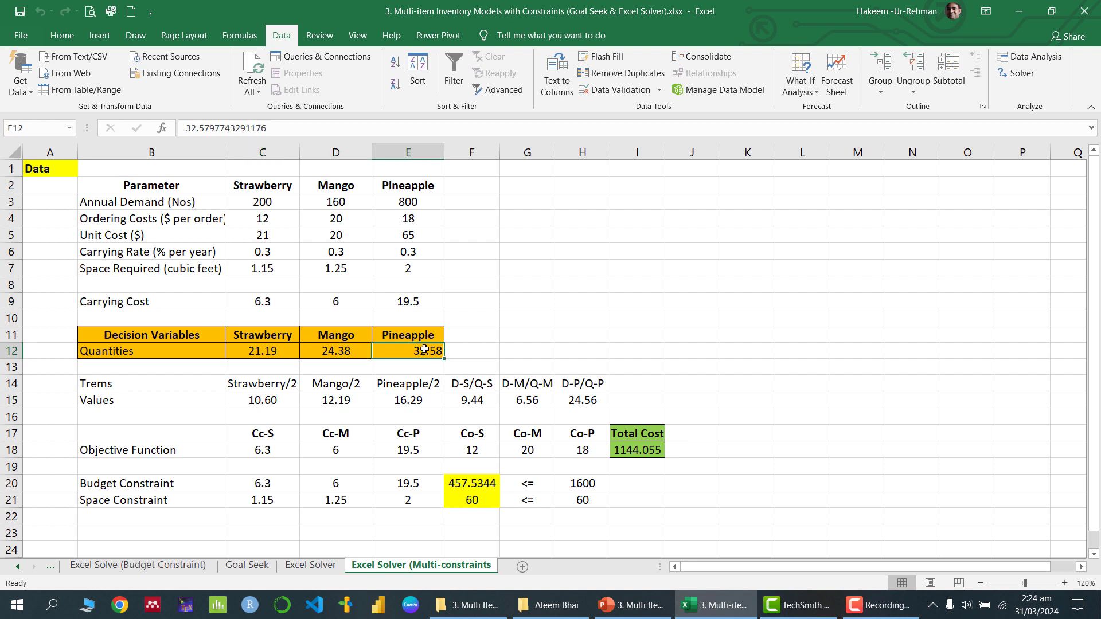
drag(480, 484, 480, 500)
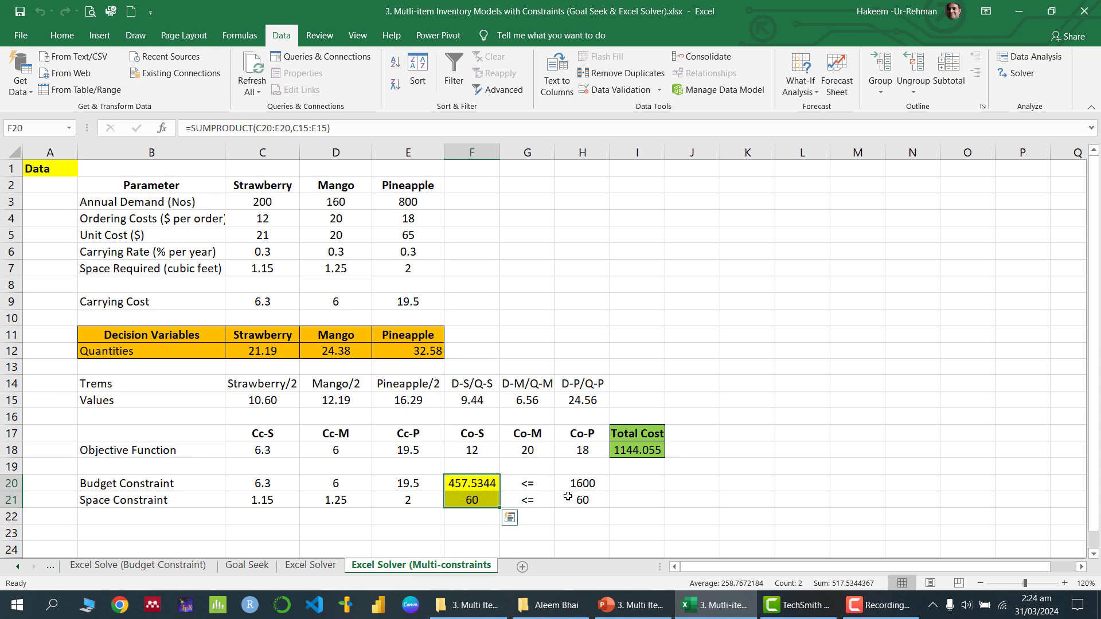
click(273, 355)
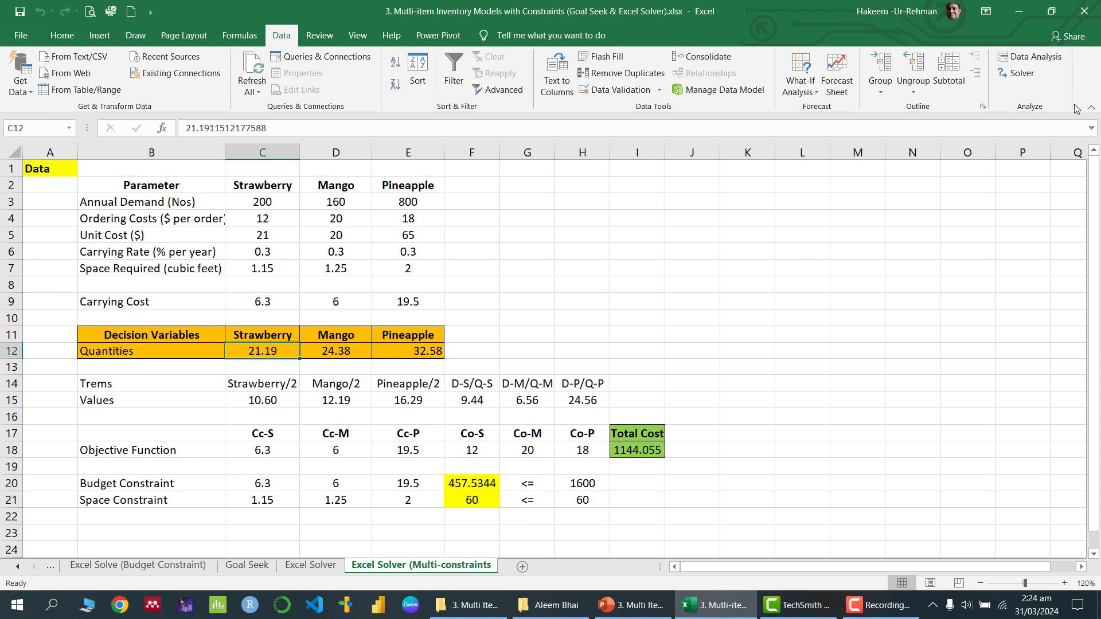
Start a new constraint in Solver with the decision-variable quantities C12:E12 as its cell reference.
click(1022, 73)
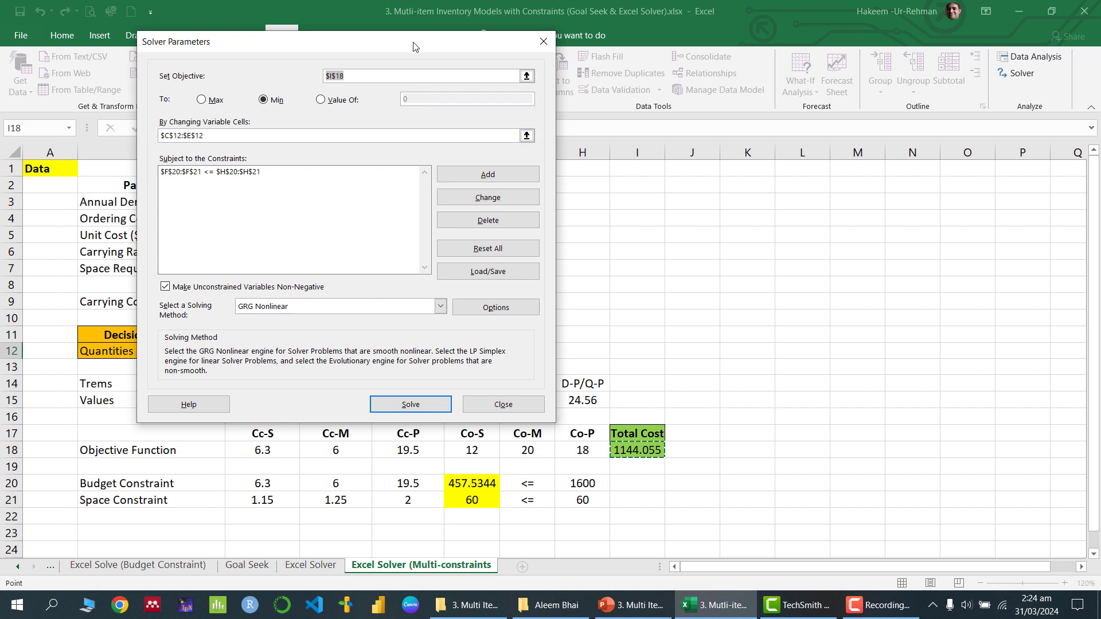
drag(405, 34, 857, 98)
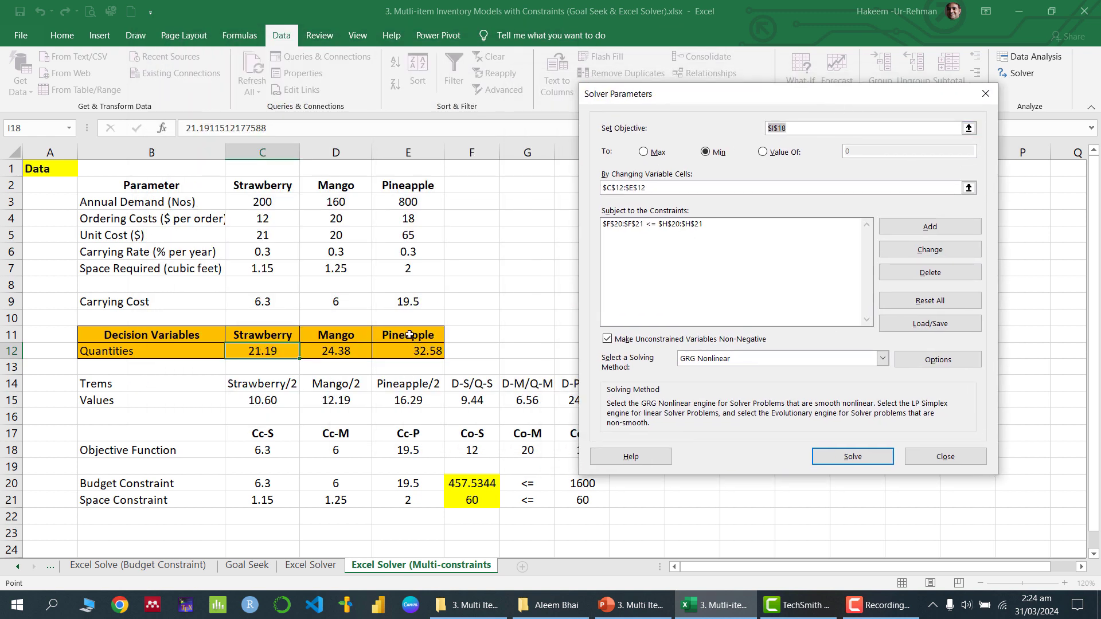
click(918, 227)
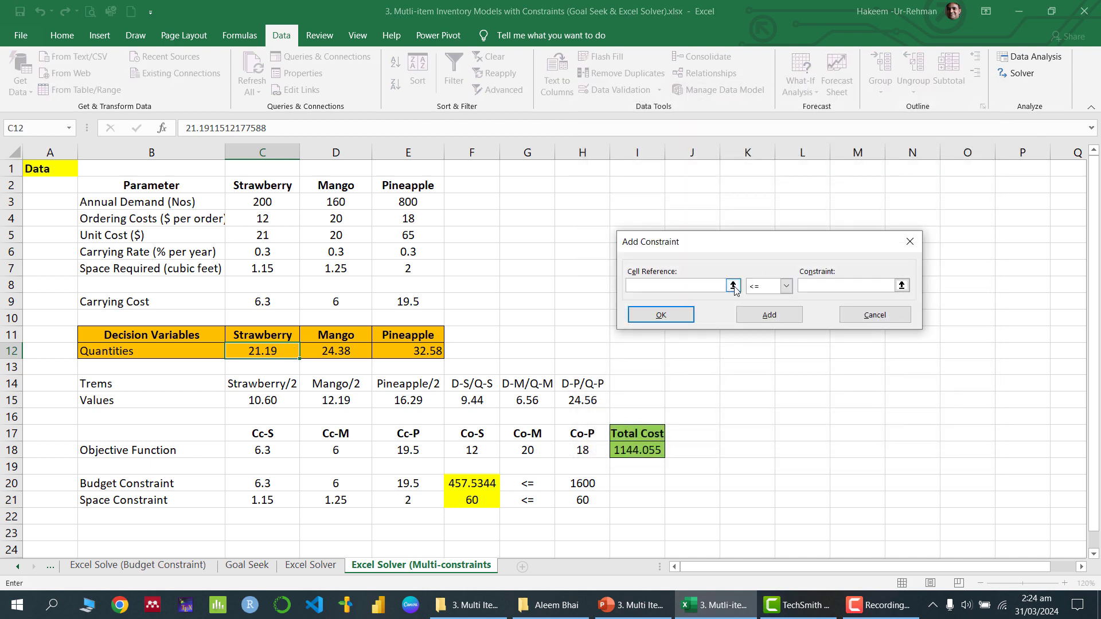
click(733, 285)
drag(279, 349, 427, 350)
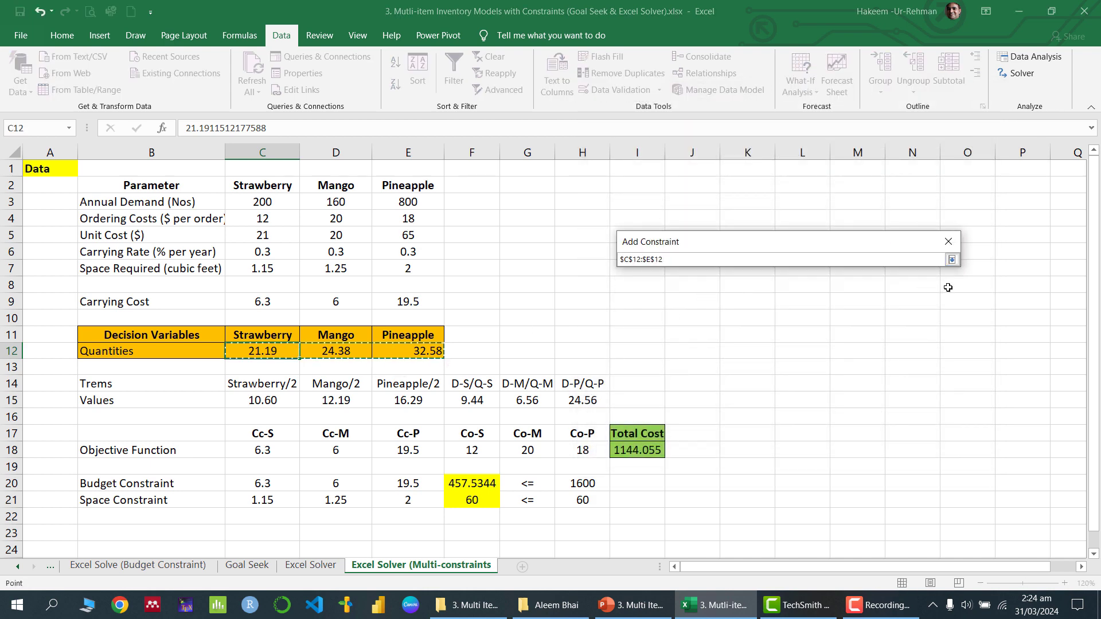
click(951, 260)
Set the new constraint's type to int so the quantities are integers, solve the model again and keep the solution.
click(786, 286)
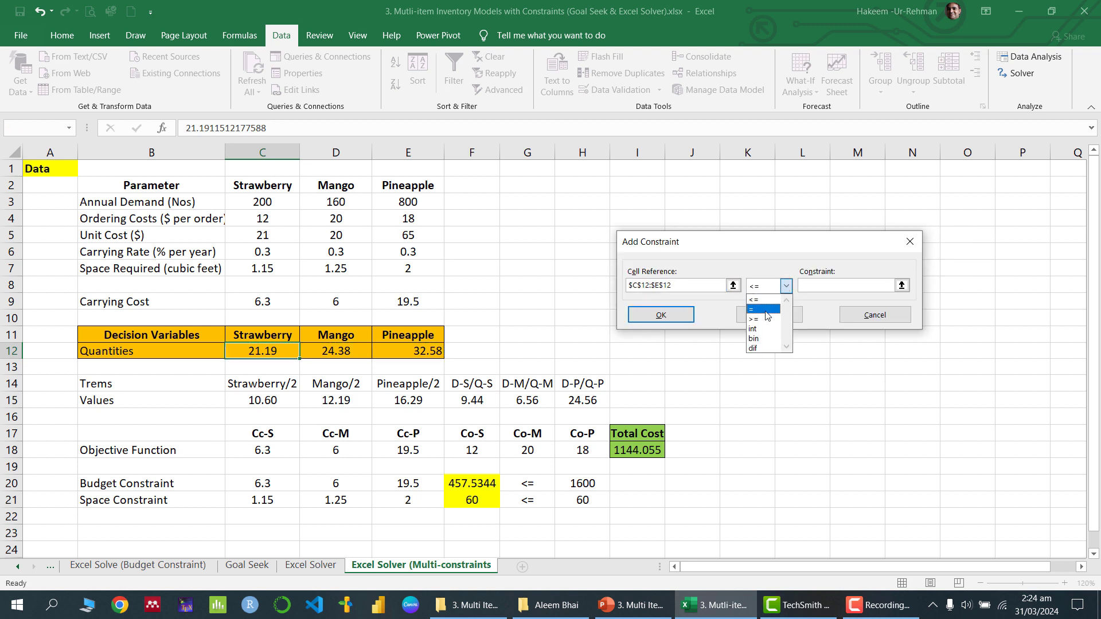
click(763, 307)
click(846, 285)
click(901, 286)
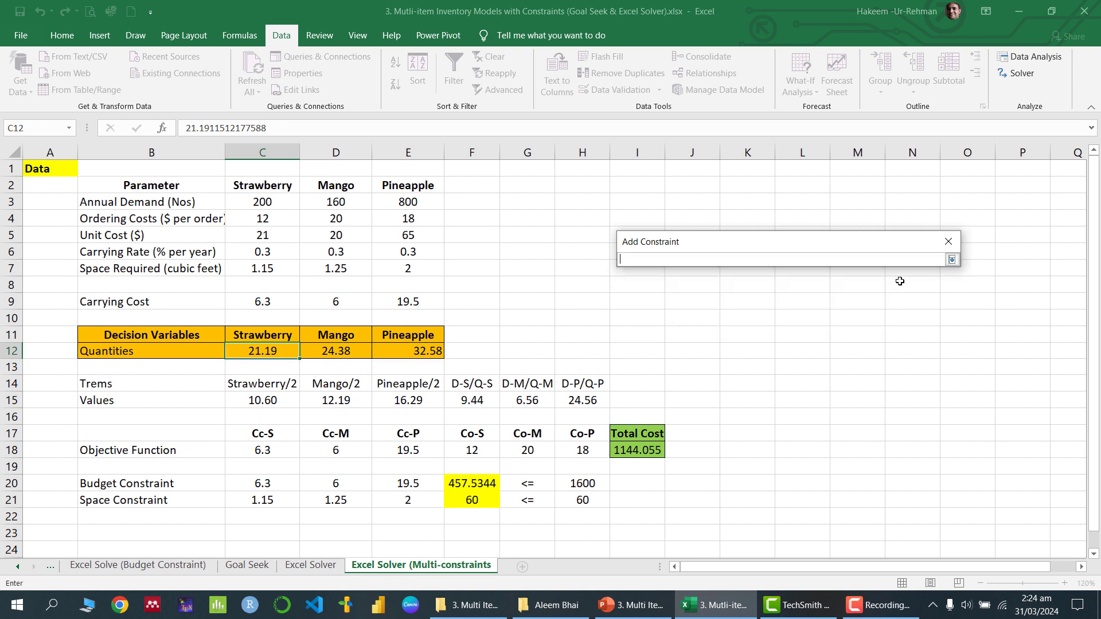
click(951, 261)
click(786, 286)
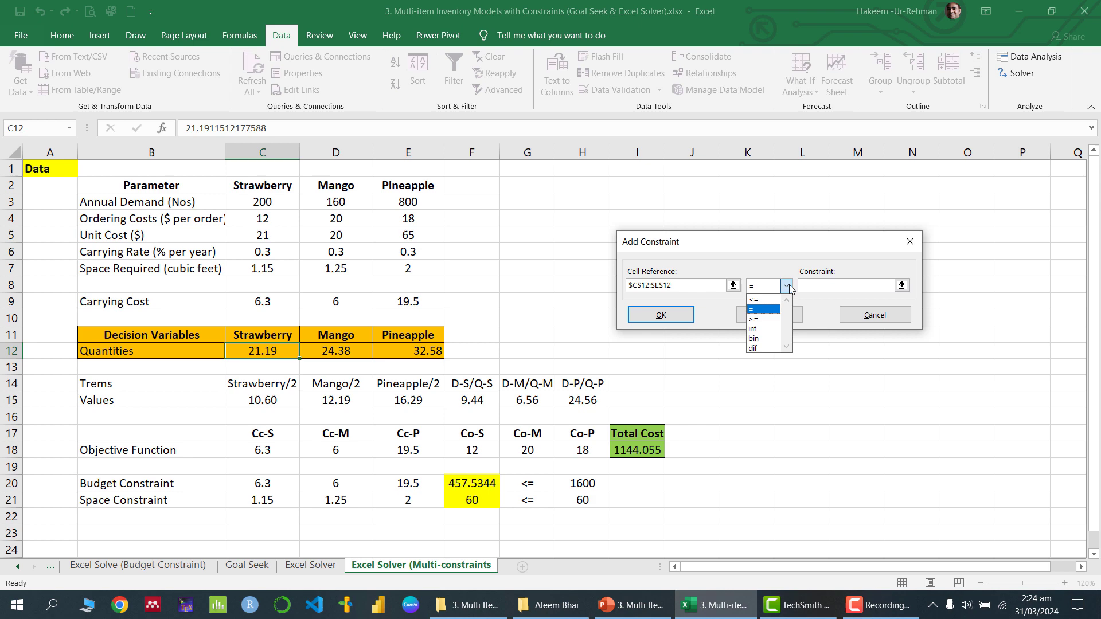
click(761, 329)
click(684, 321)
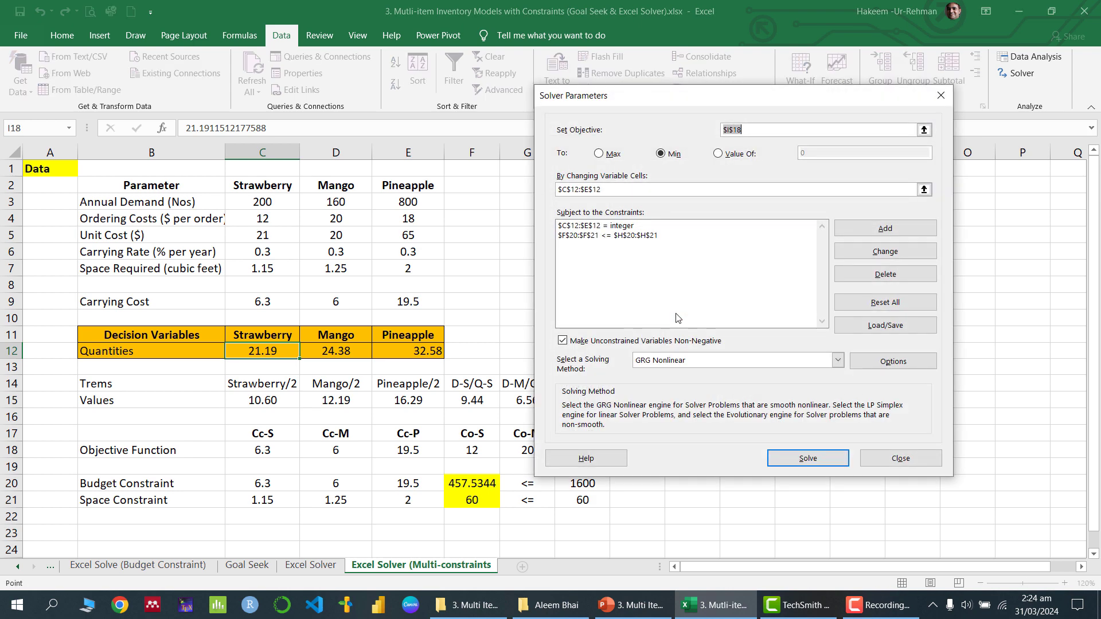
click(805, 462)
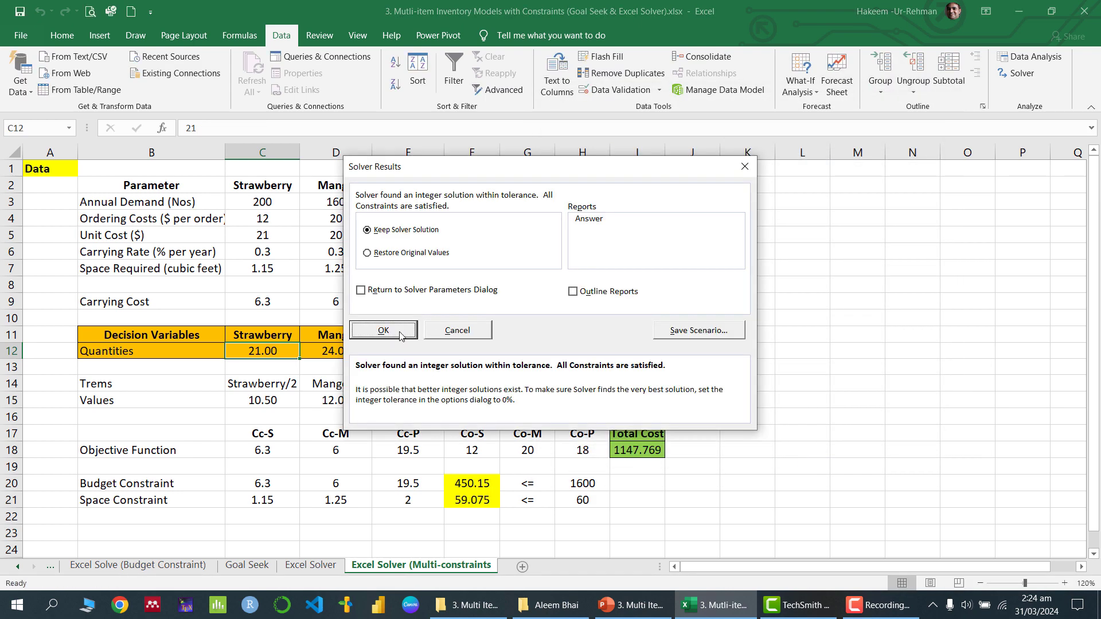
click(383, 330)
Center the quantities in C12:E12 horizontally.
drag(263, 351, 438, 351)
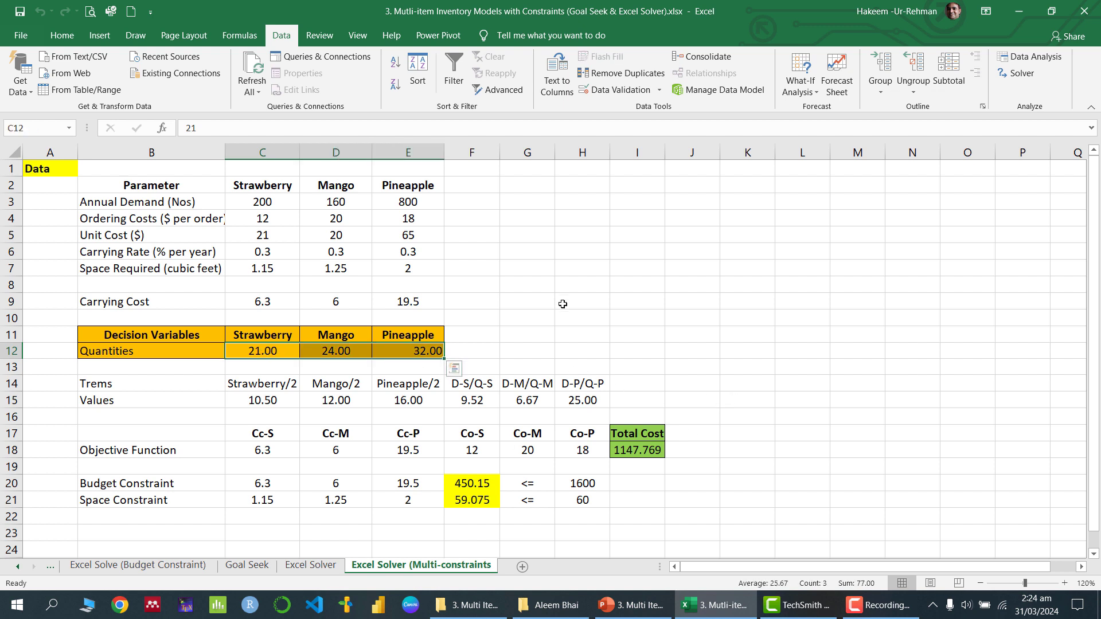
click(62, 36)
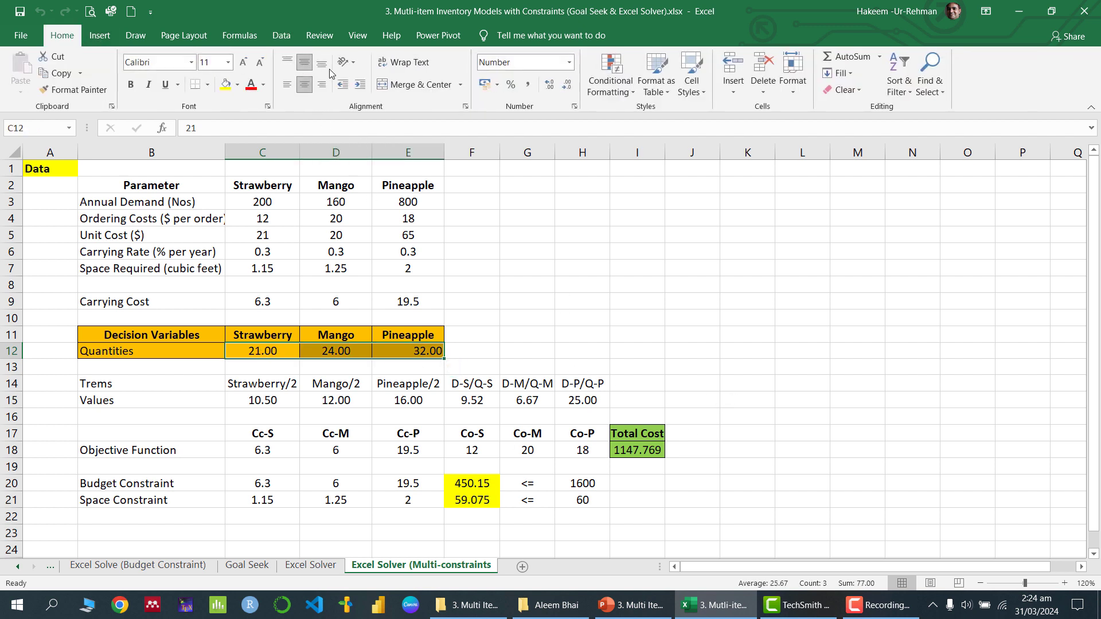
click(304, 84)
click(304, 84)
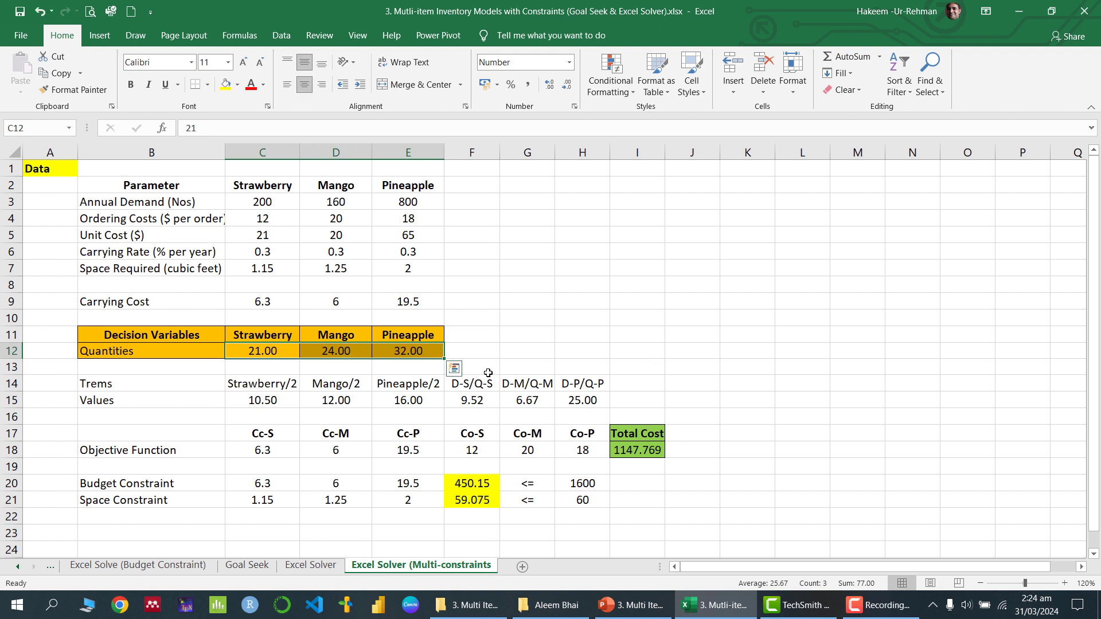